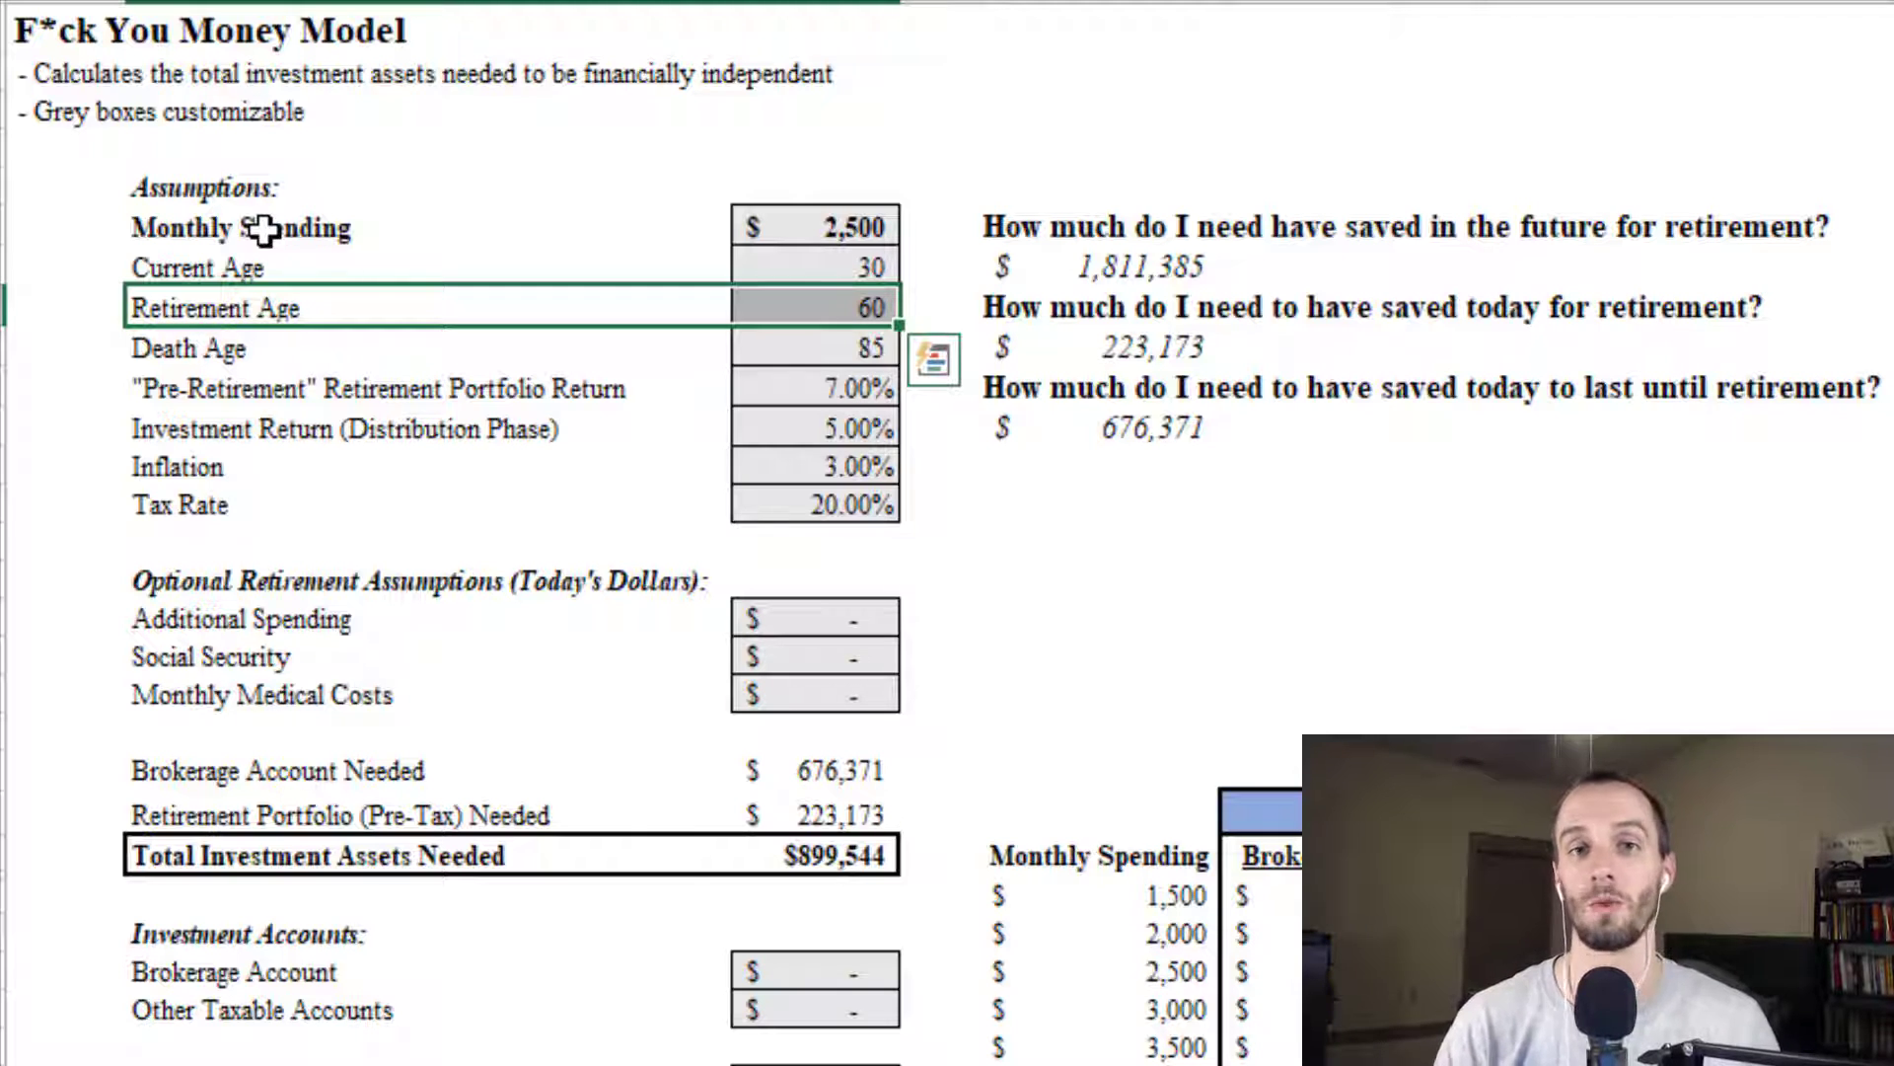
# Step: Examine the Retirement Age and Death Age assumptions together with their values
pyautogui.press('Left')
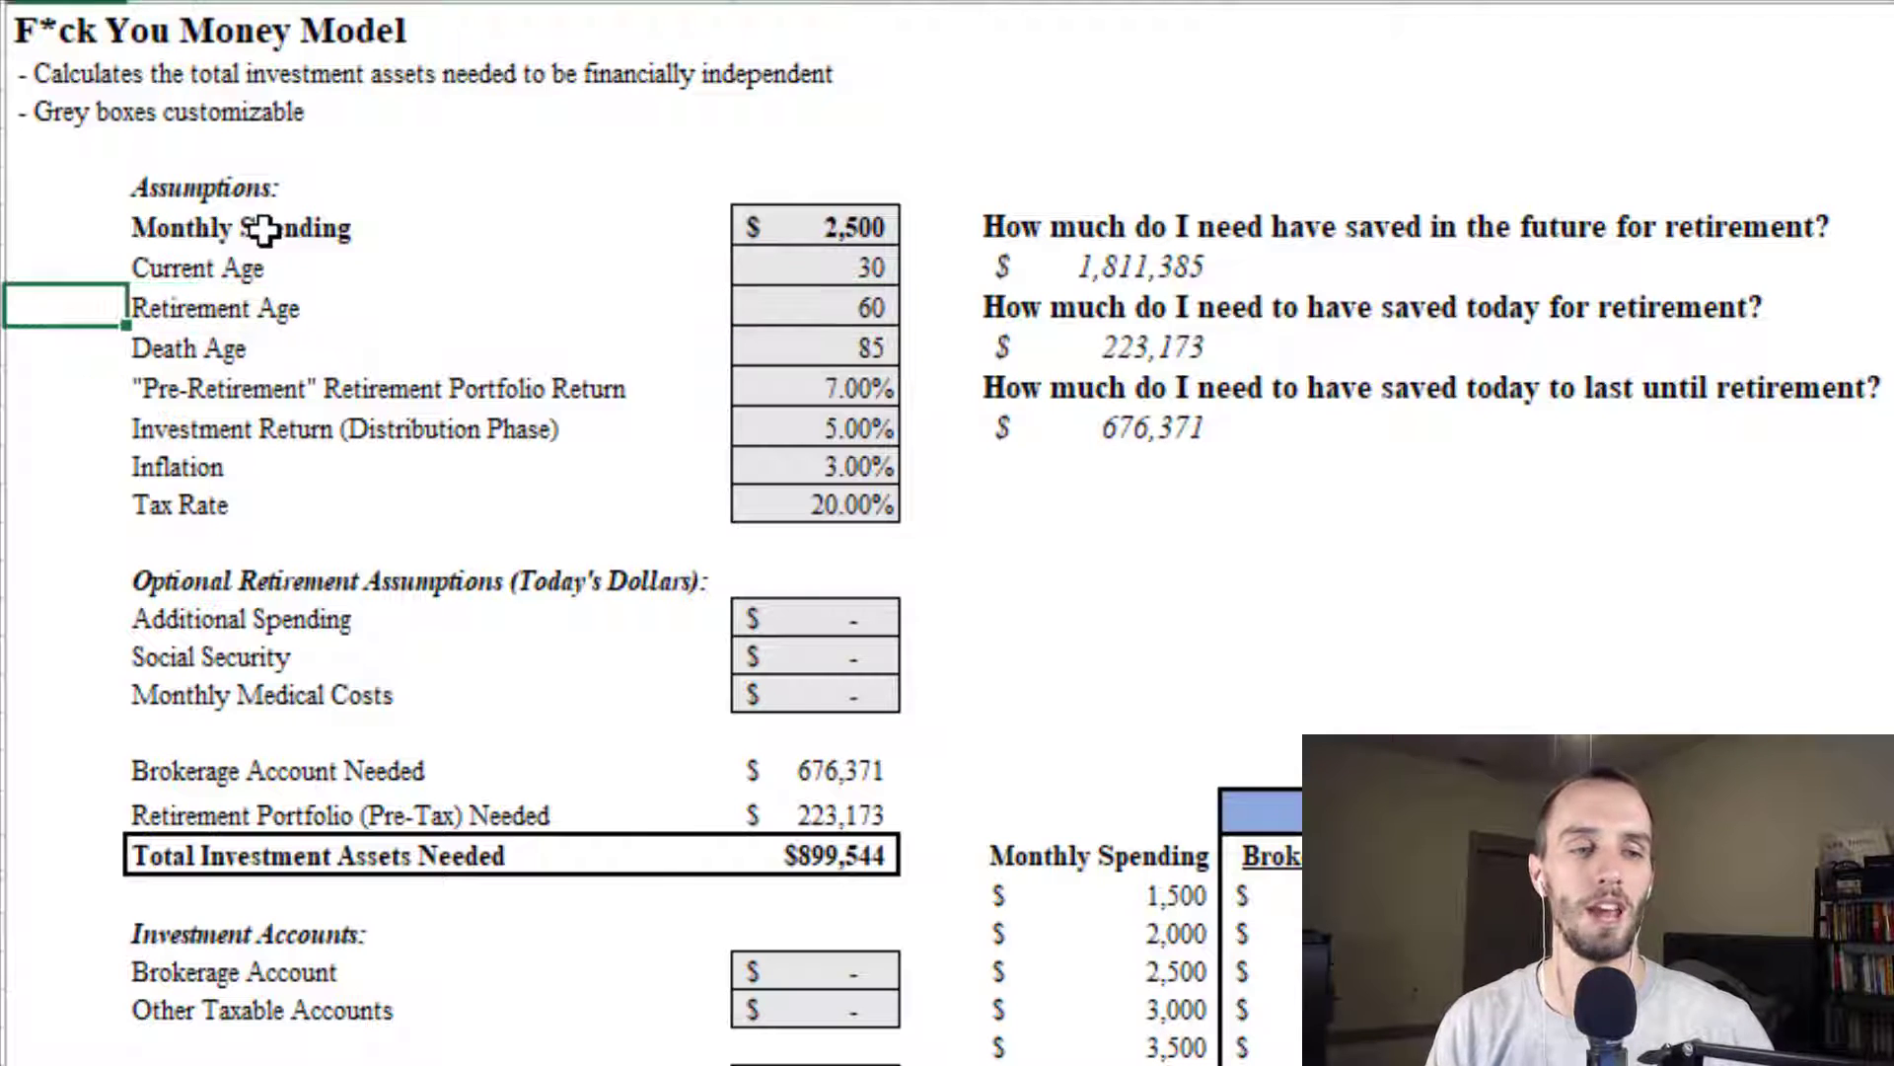
pyautogui.press('Right')
pyautogui.press('Right')
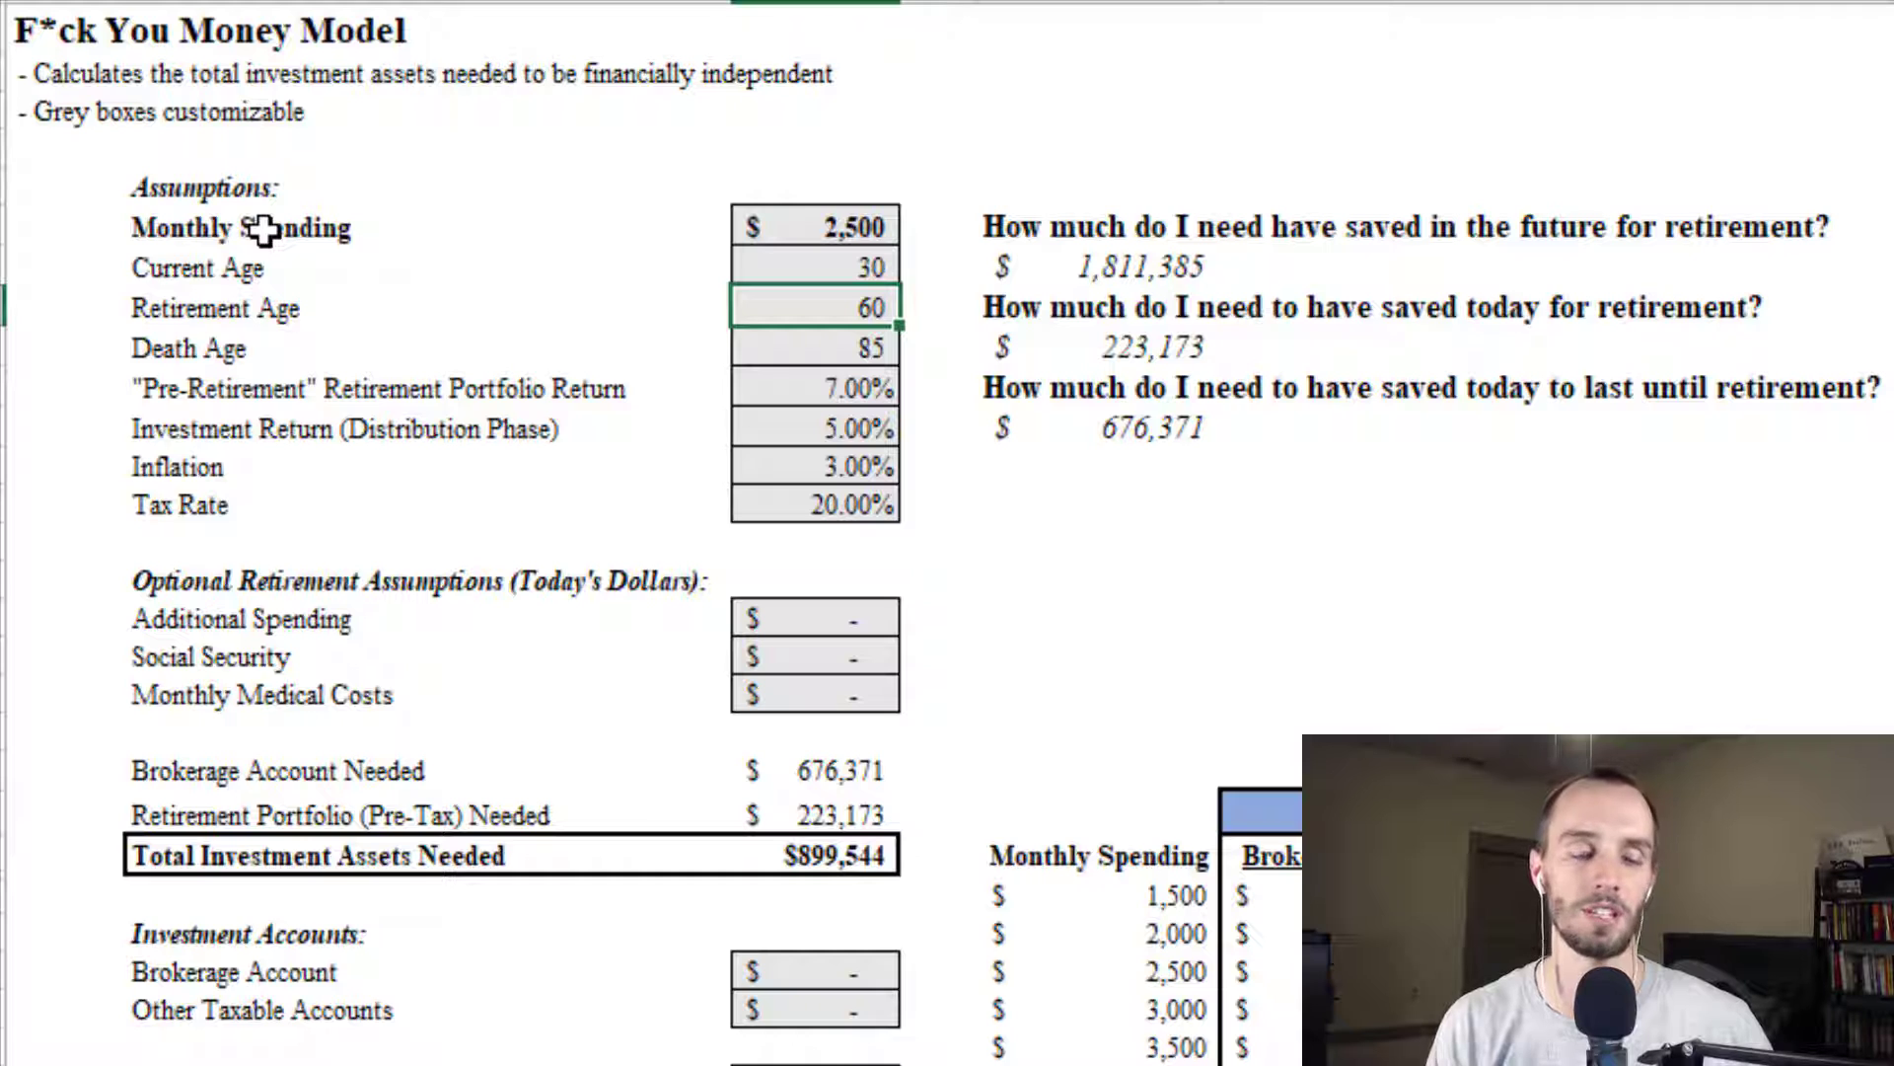
pyautogui.press('Left')
pyautogui.hotkey('shift', 'Right')
pyautogui.press('Down')
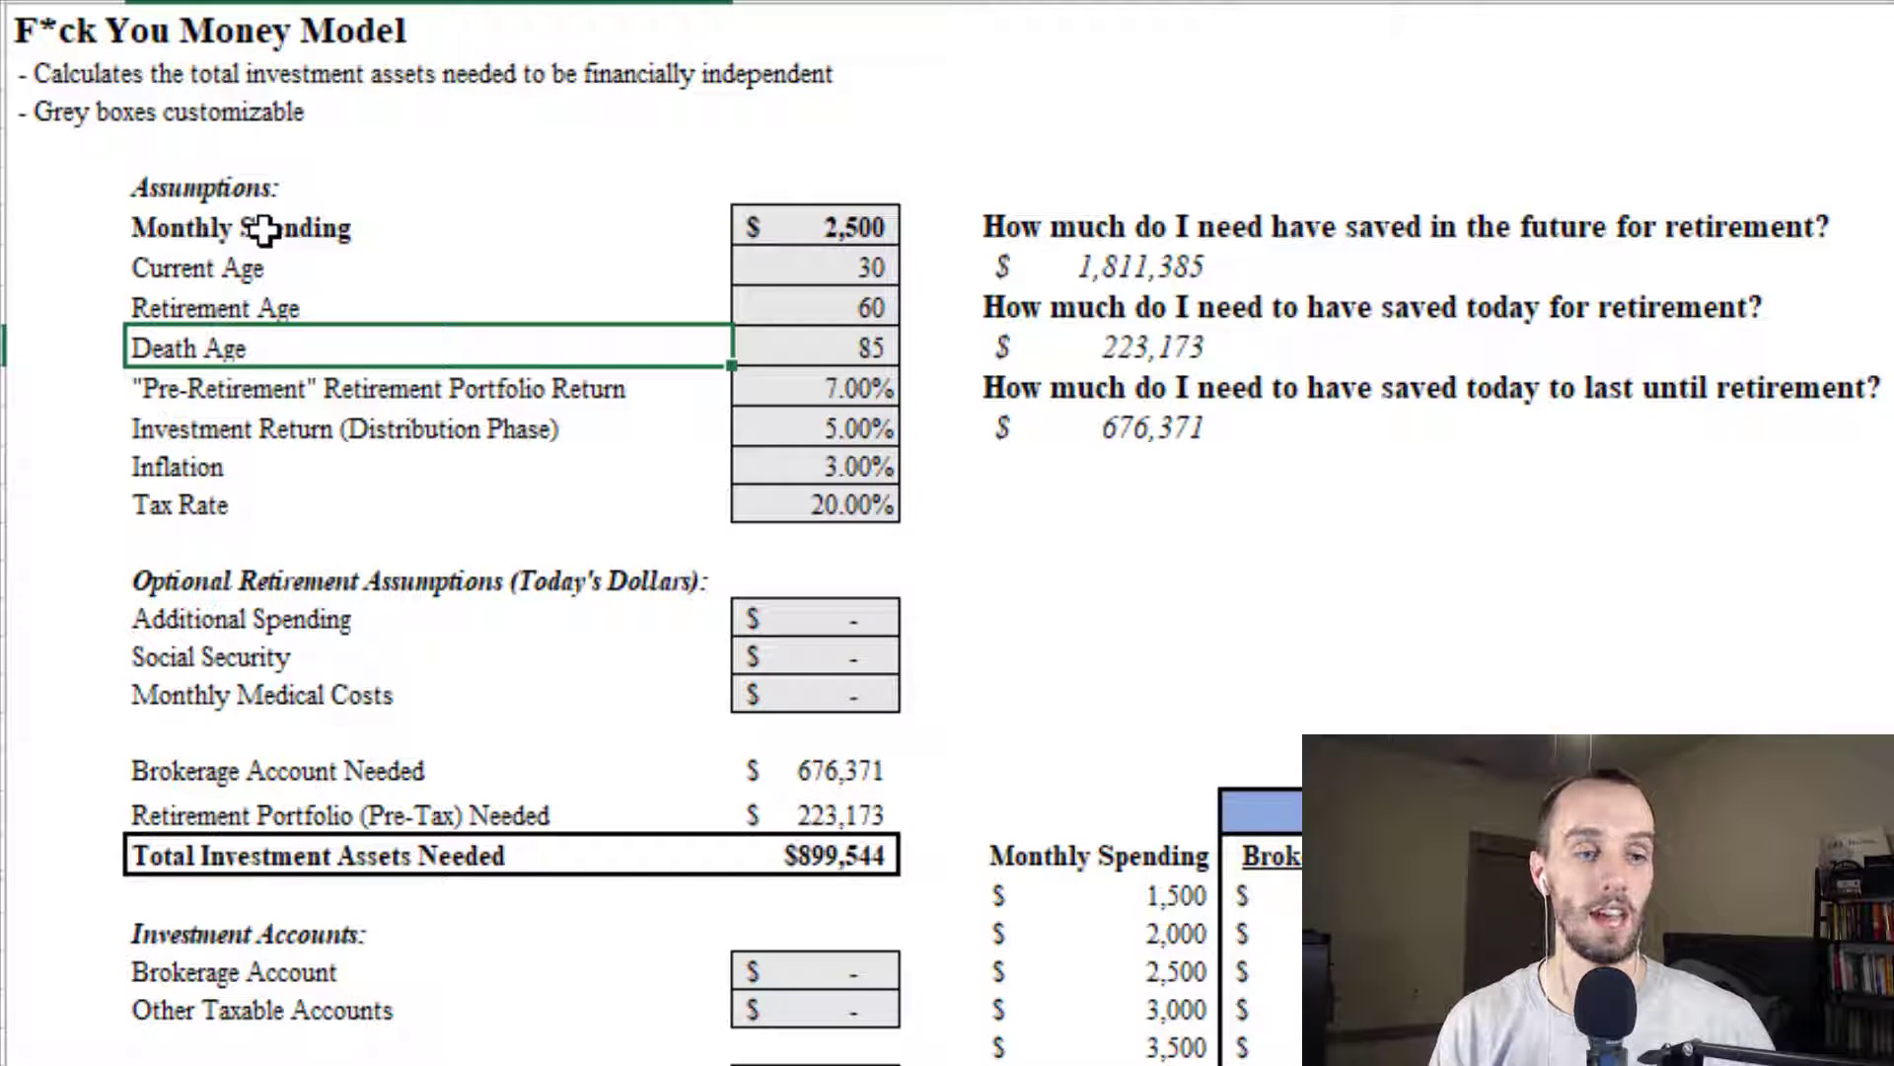
pyautogui.hotkey('shift', 'Right')
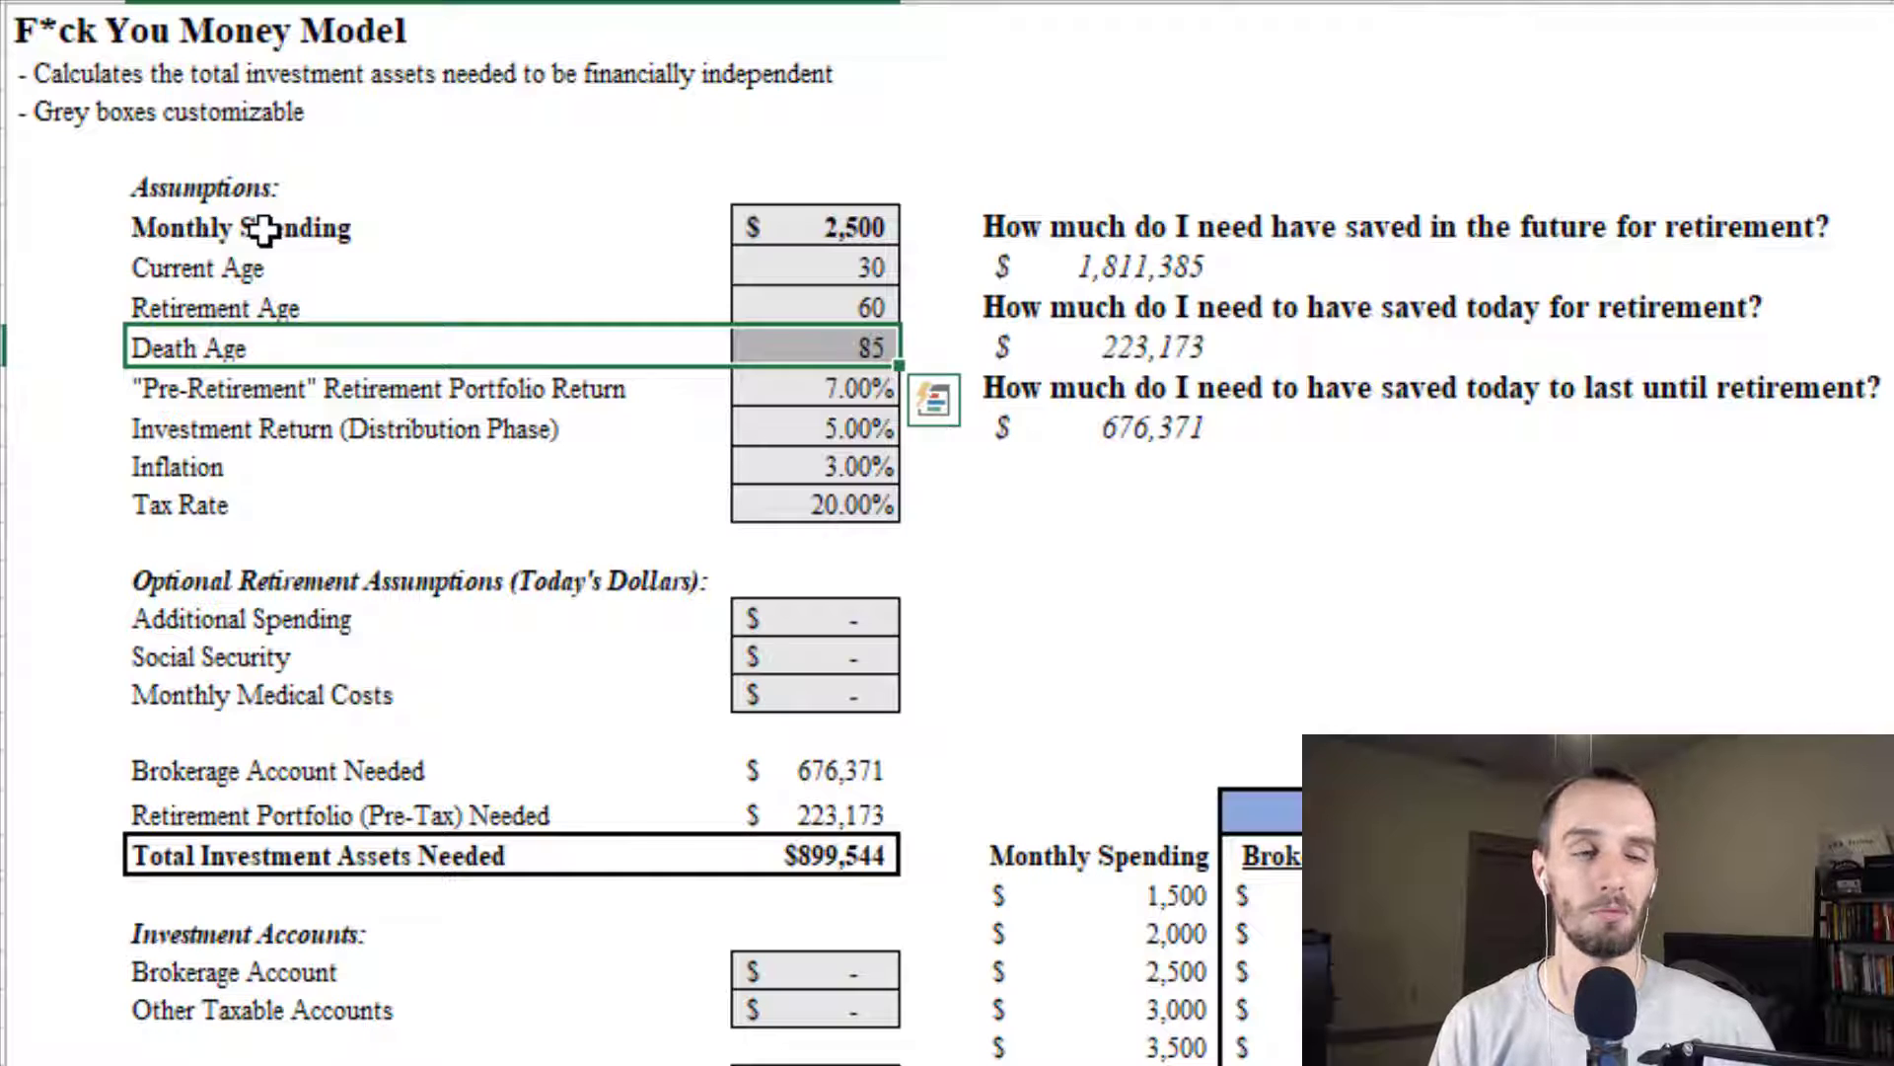
pyautogui.press('Tab')
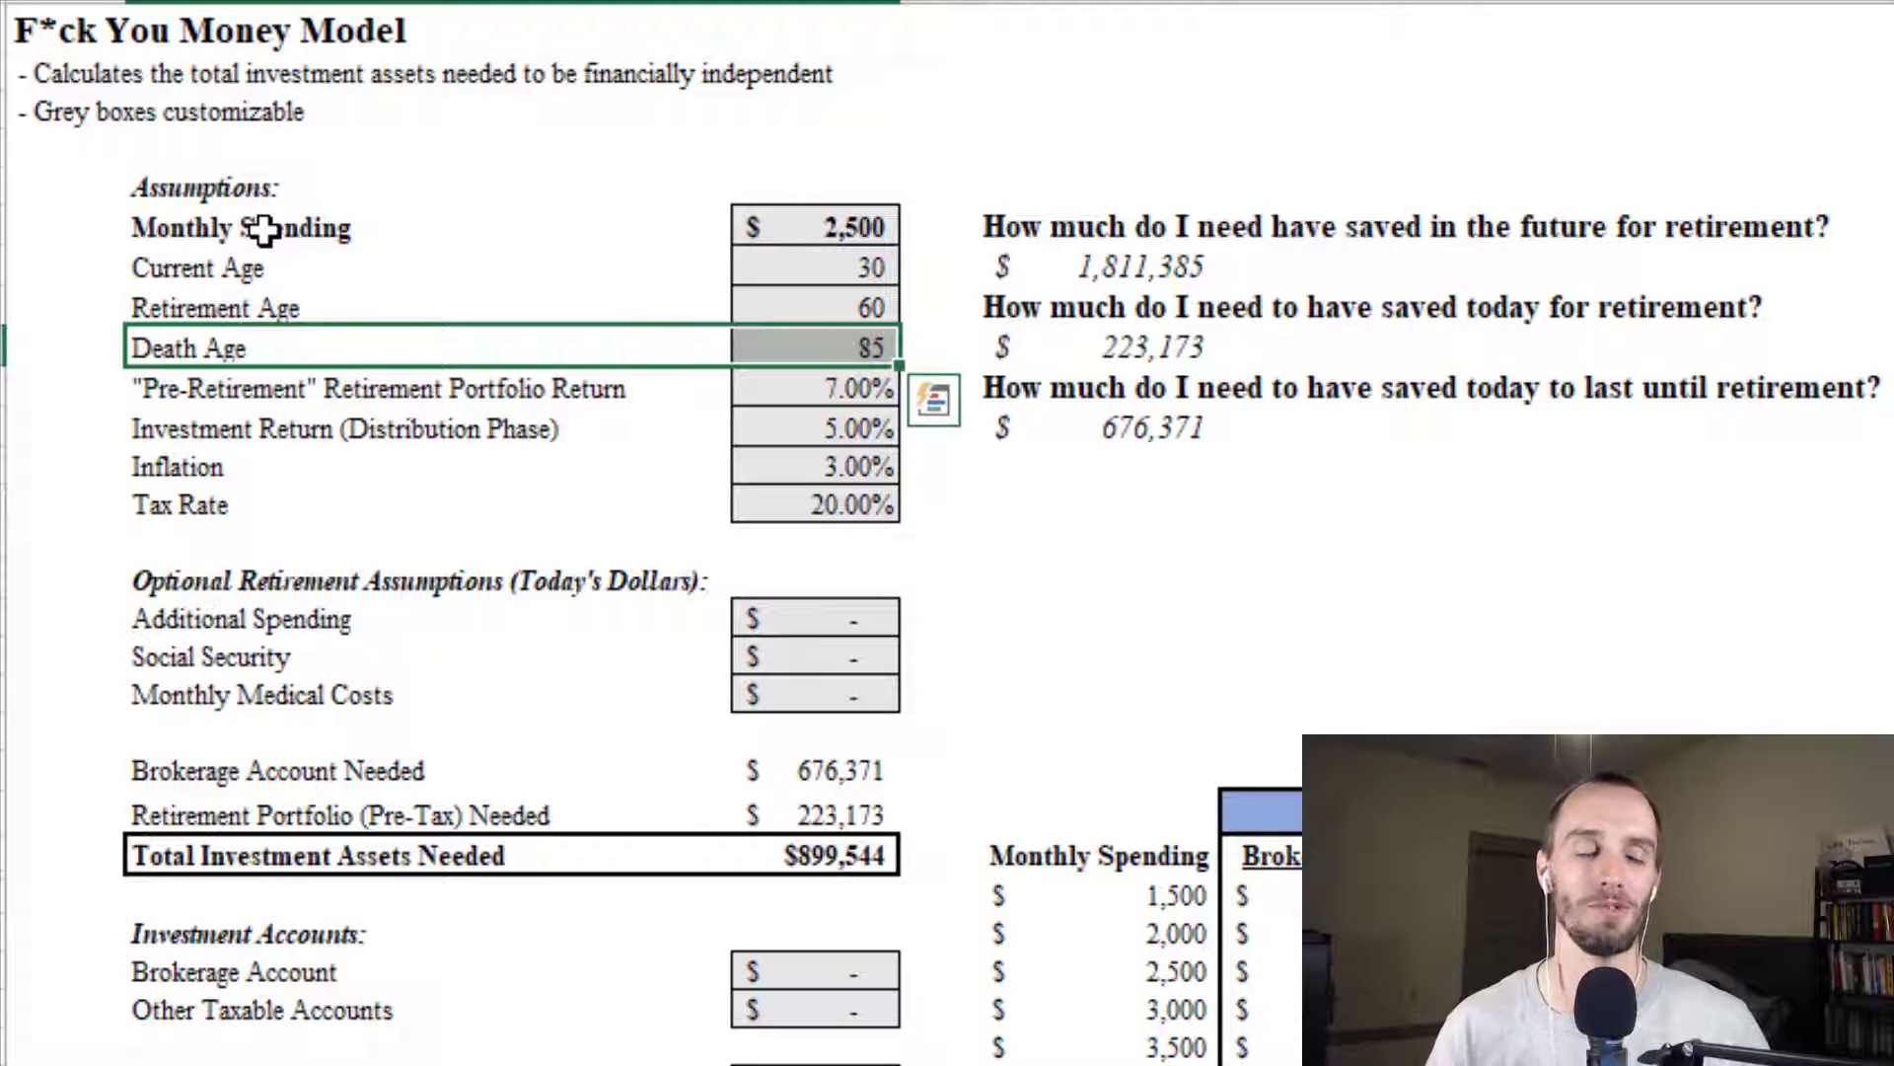
pyautogui.hotkey('shift', 'Left')
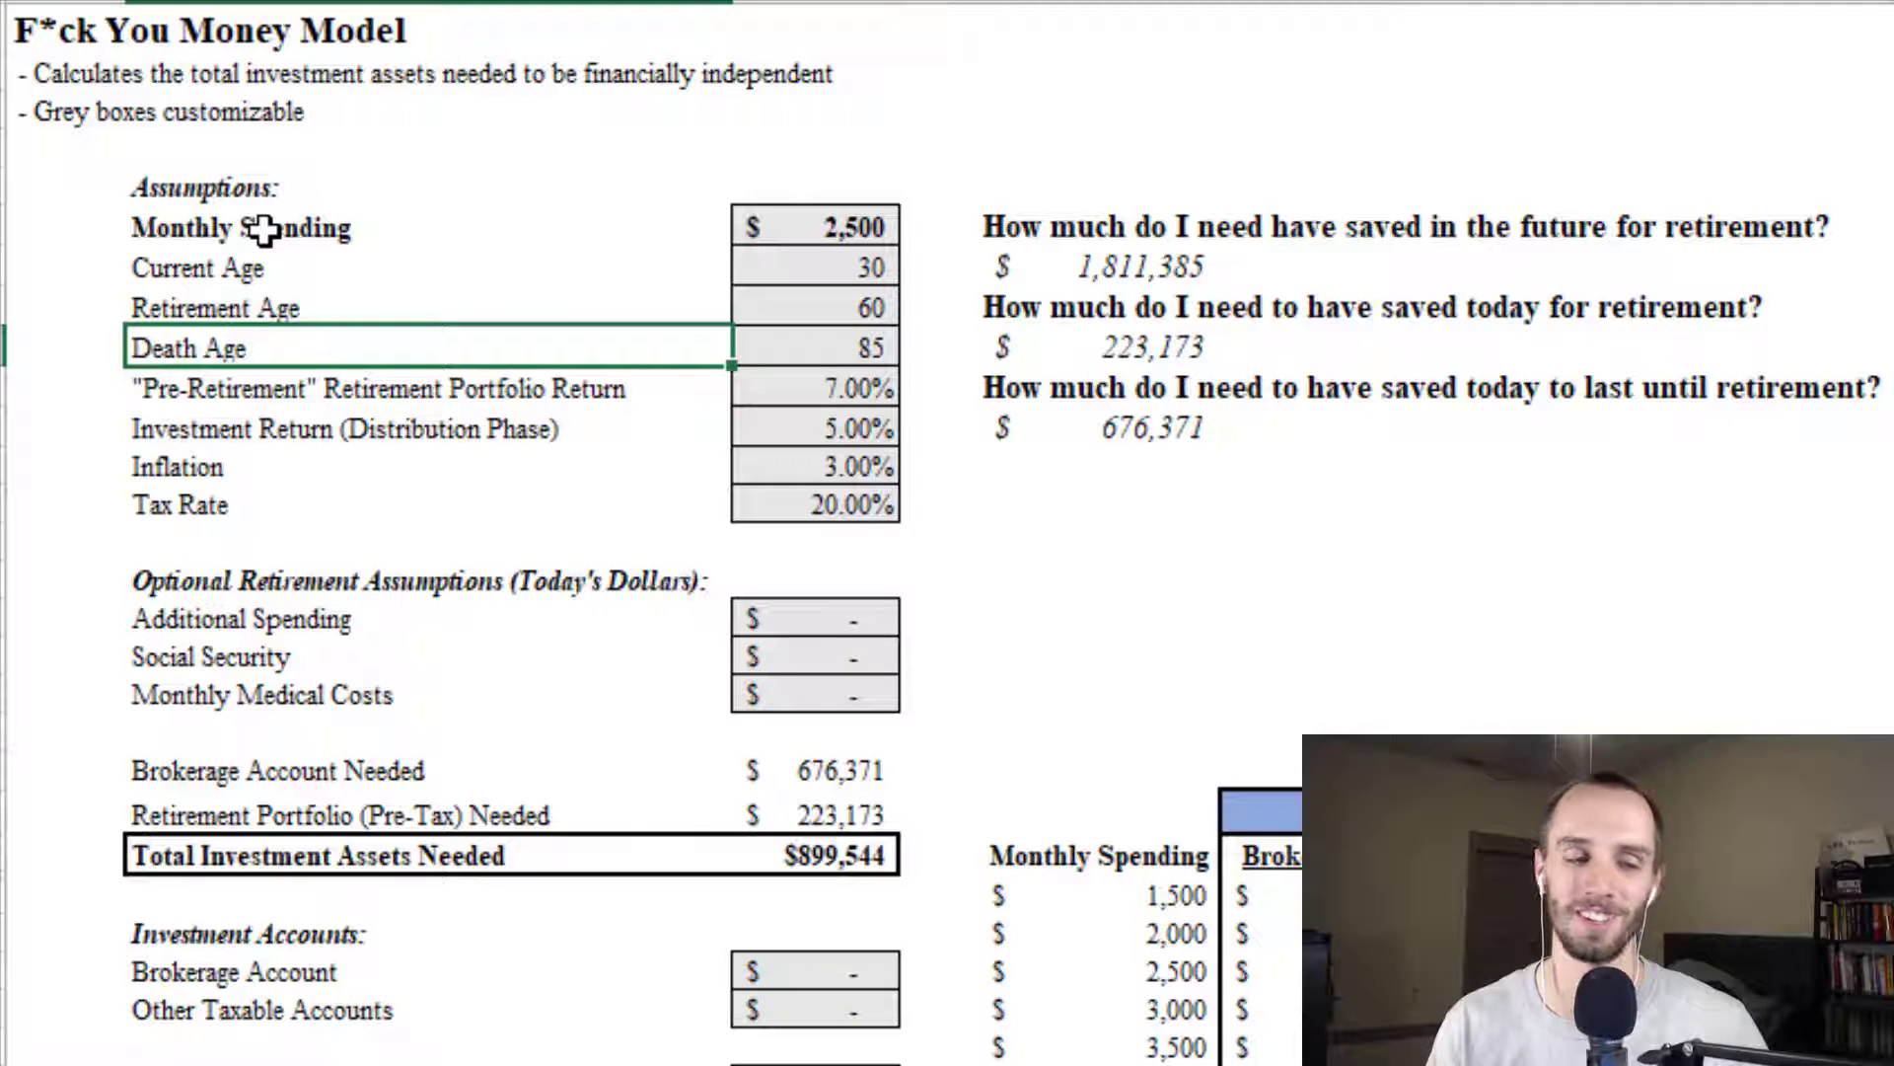
pyautogui.hotkey('shift', 'Right')
# Step: Check the pre-retirement portfolio return against the Current Age, Retirement Age and Death Age assumptions
pyautogui.press('Down')
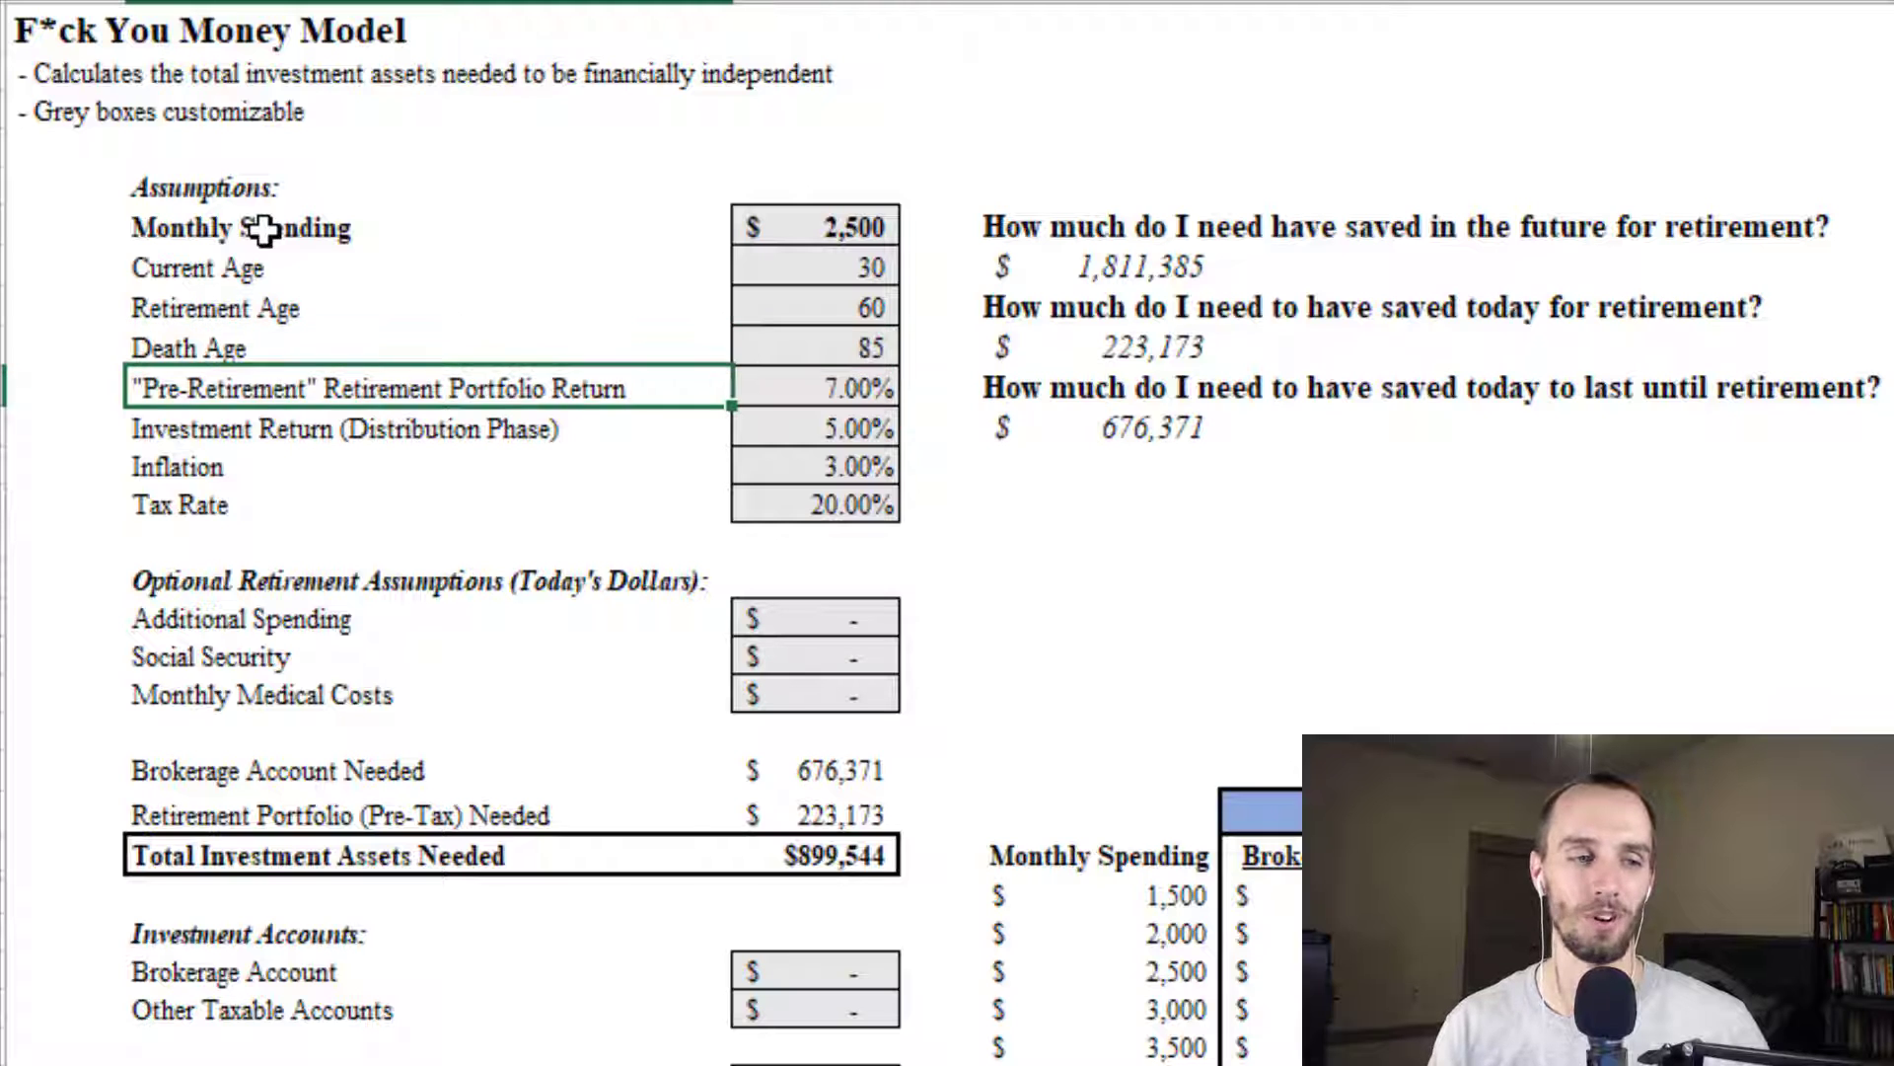
pyautogui.press('Right')
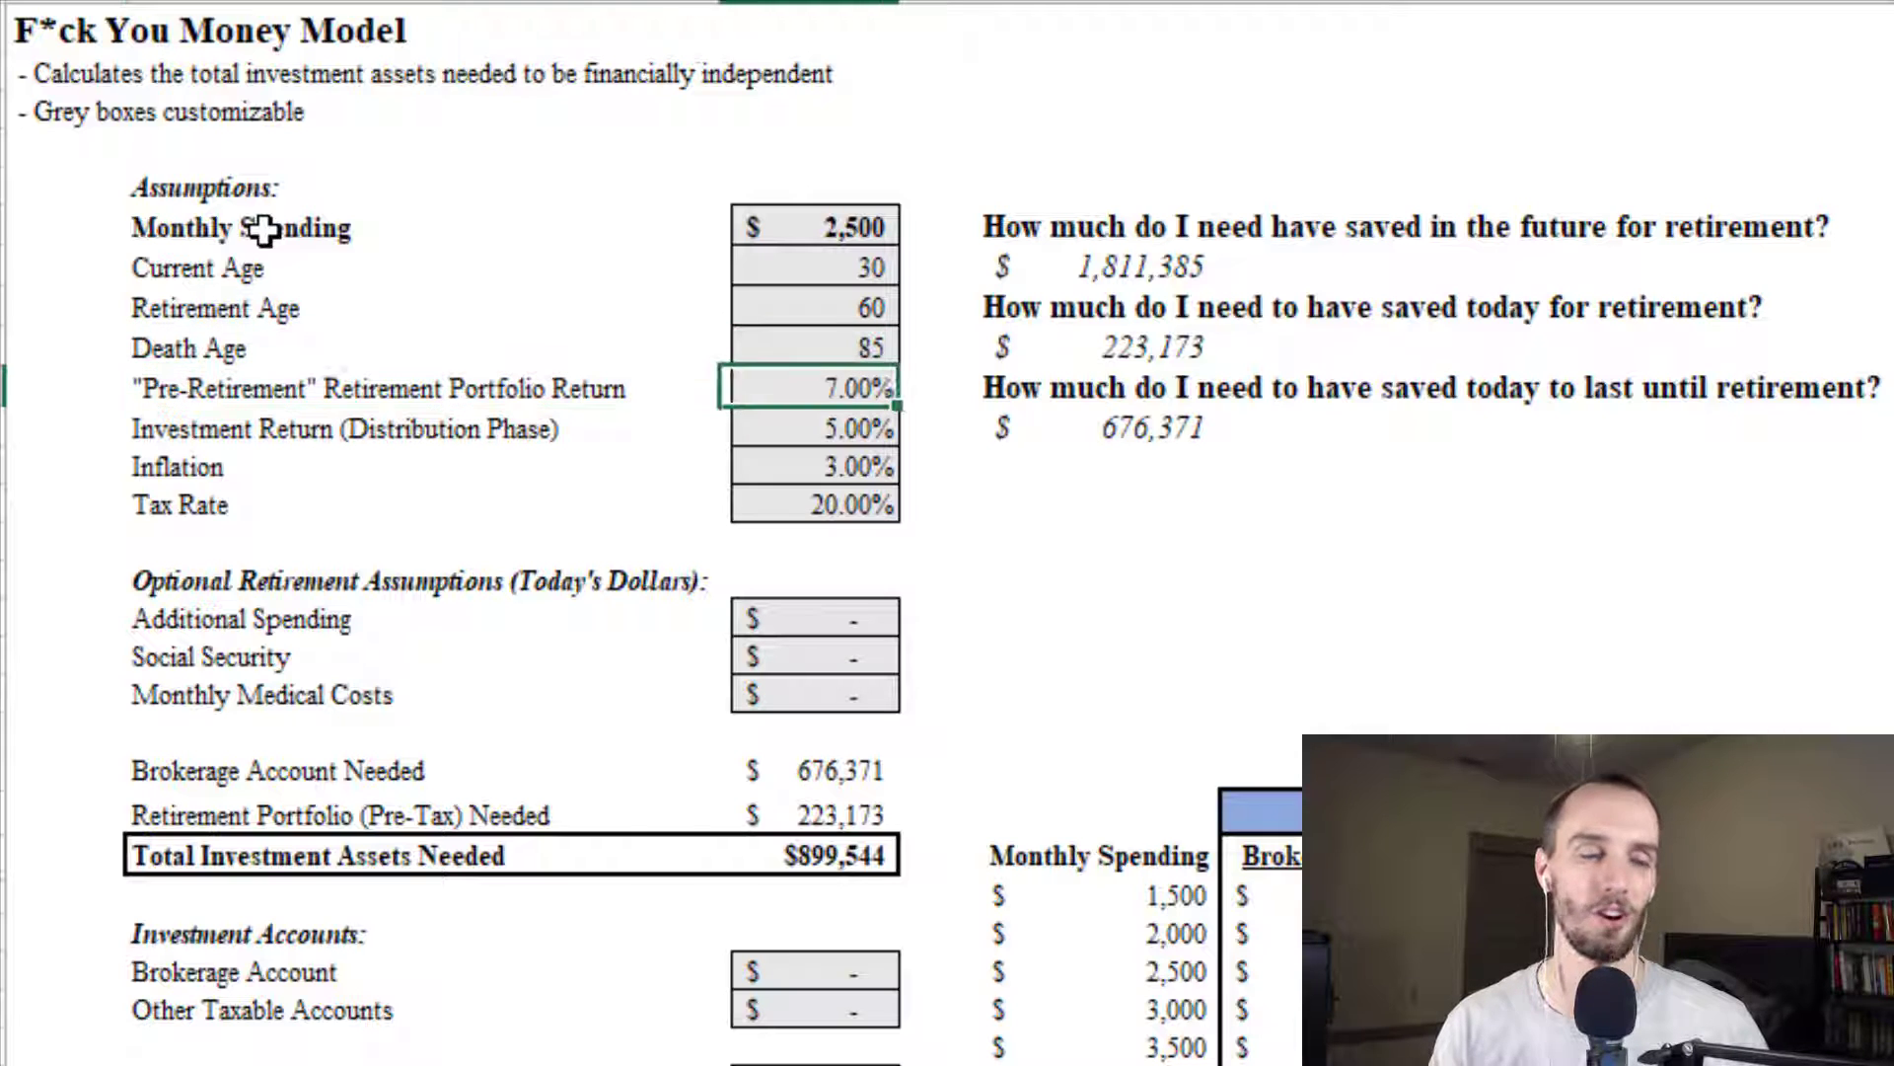
pyautogui.press('Up')
pyautogui.press('Left')
pyautogui.press('Up')
pyautogui.press('Up')
pyautogui.hotkey('shift', 'Right')
pyautogui.press('Down')
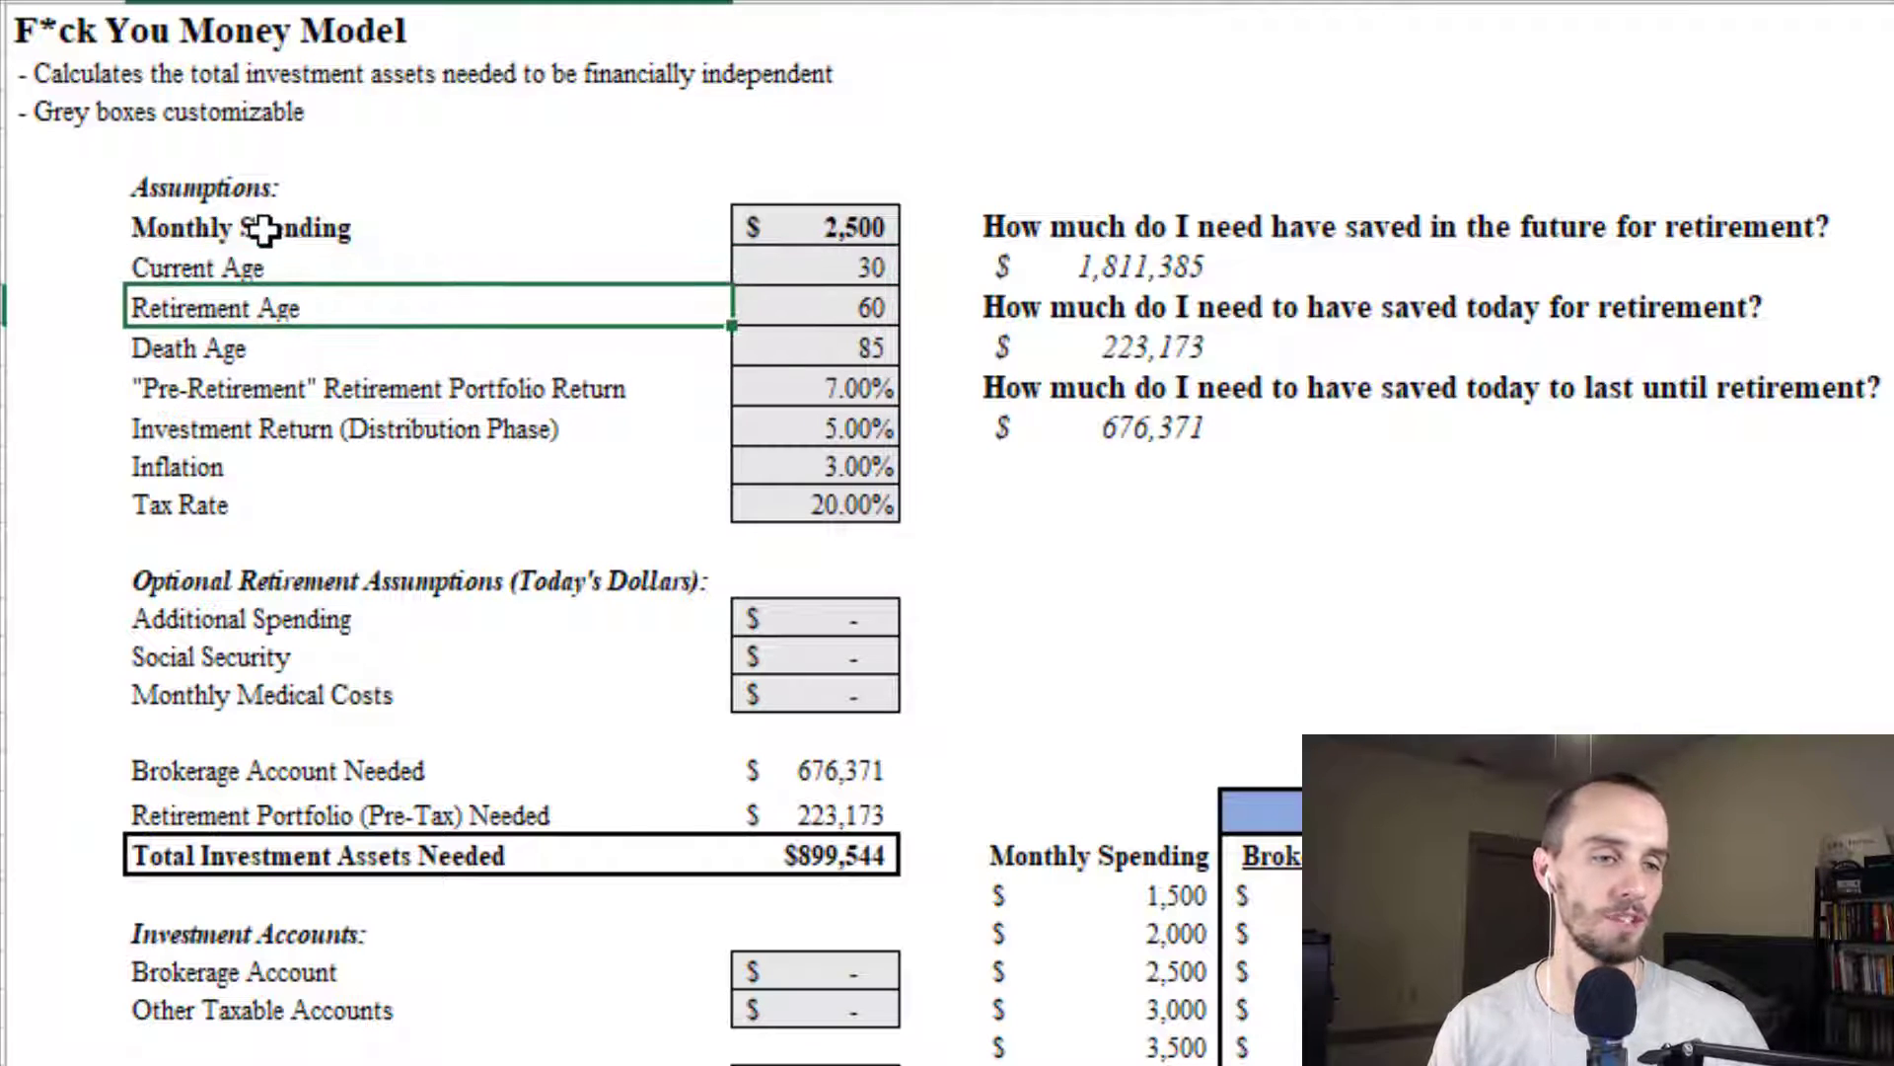
pyautogui.hotkey('shift', 'Right')
pyautogui.press('Down')
pyautogui.hotkey('shift', 'Right')
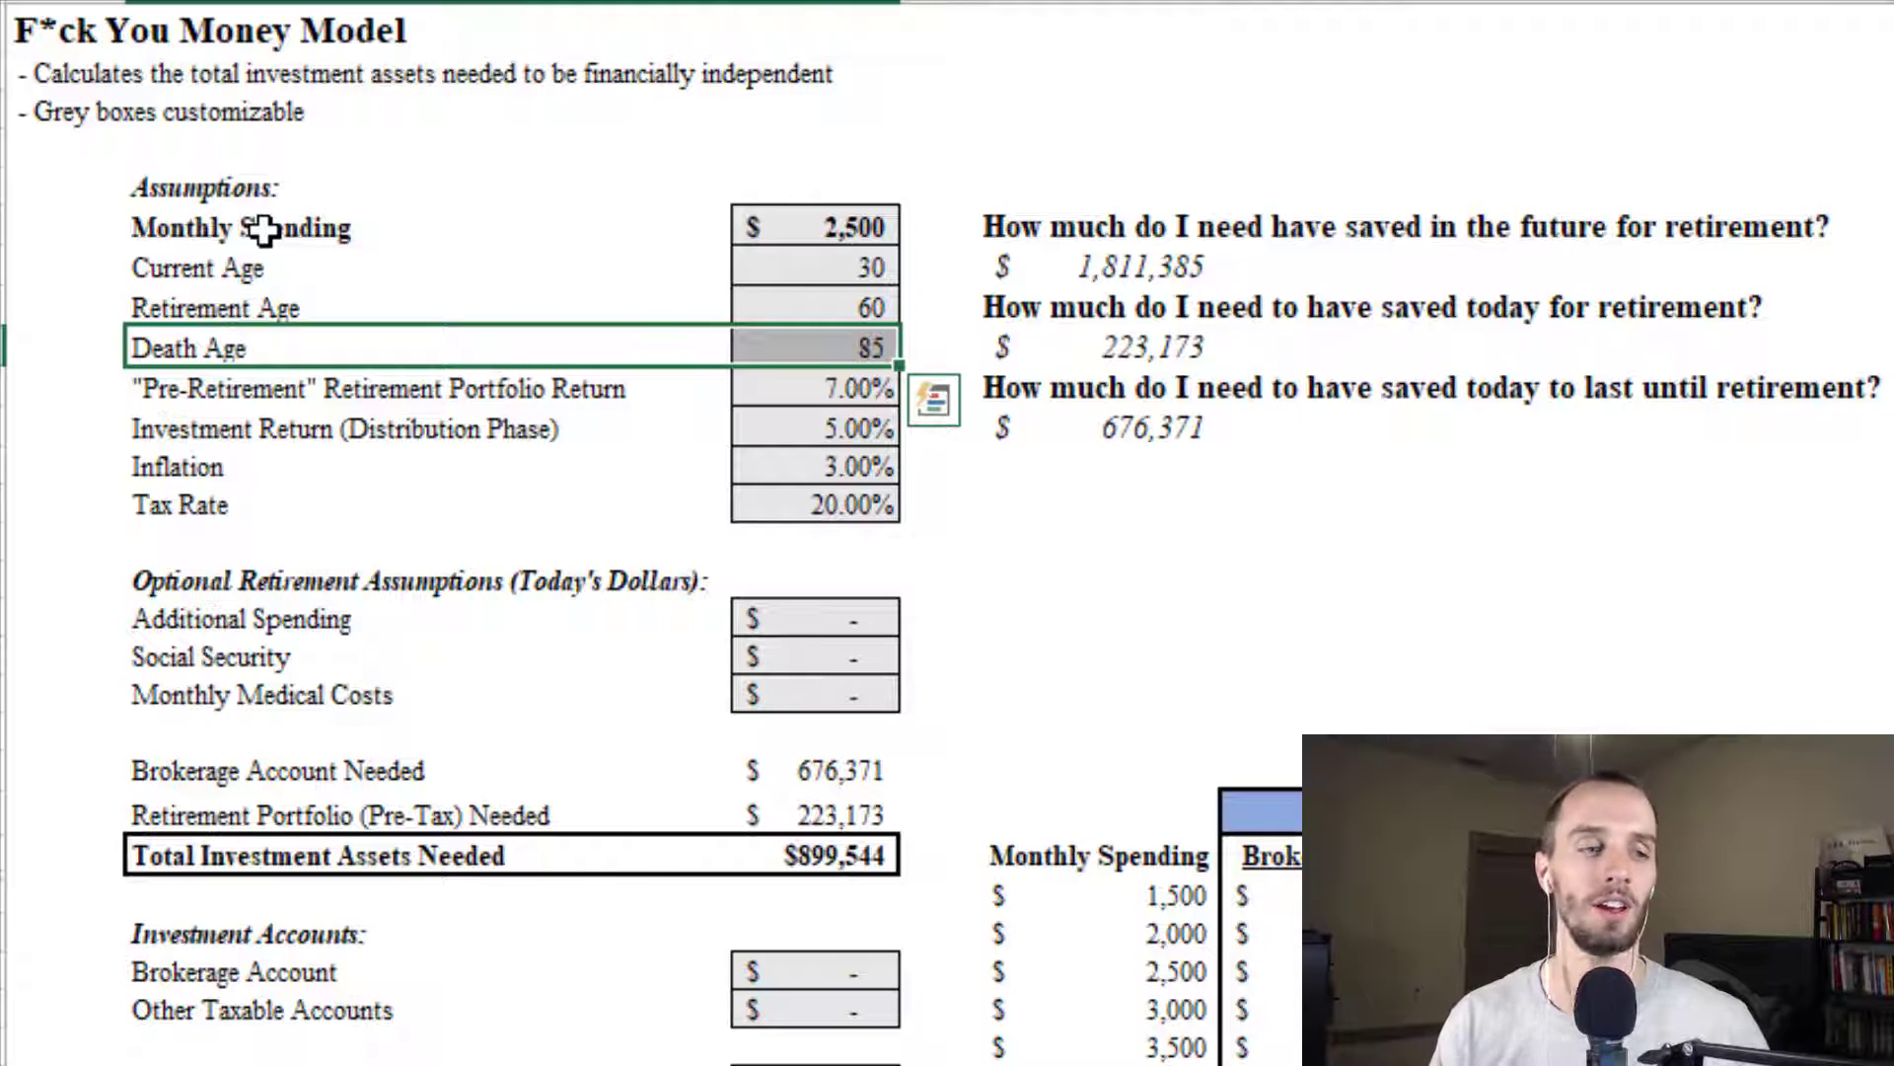
# Step: Compare the "Pre-Retirement" Retirement Portfolio Return with the Investment Return (Distribution Phase) assumption
pyautogui.press('Down')
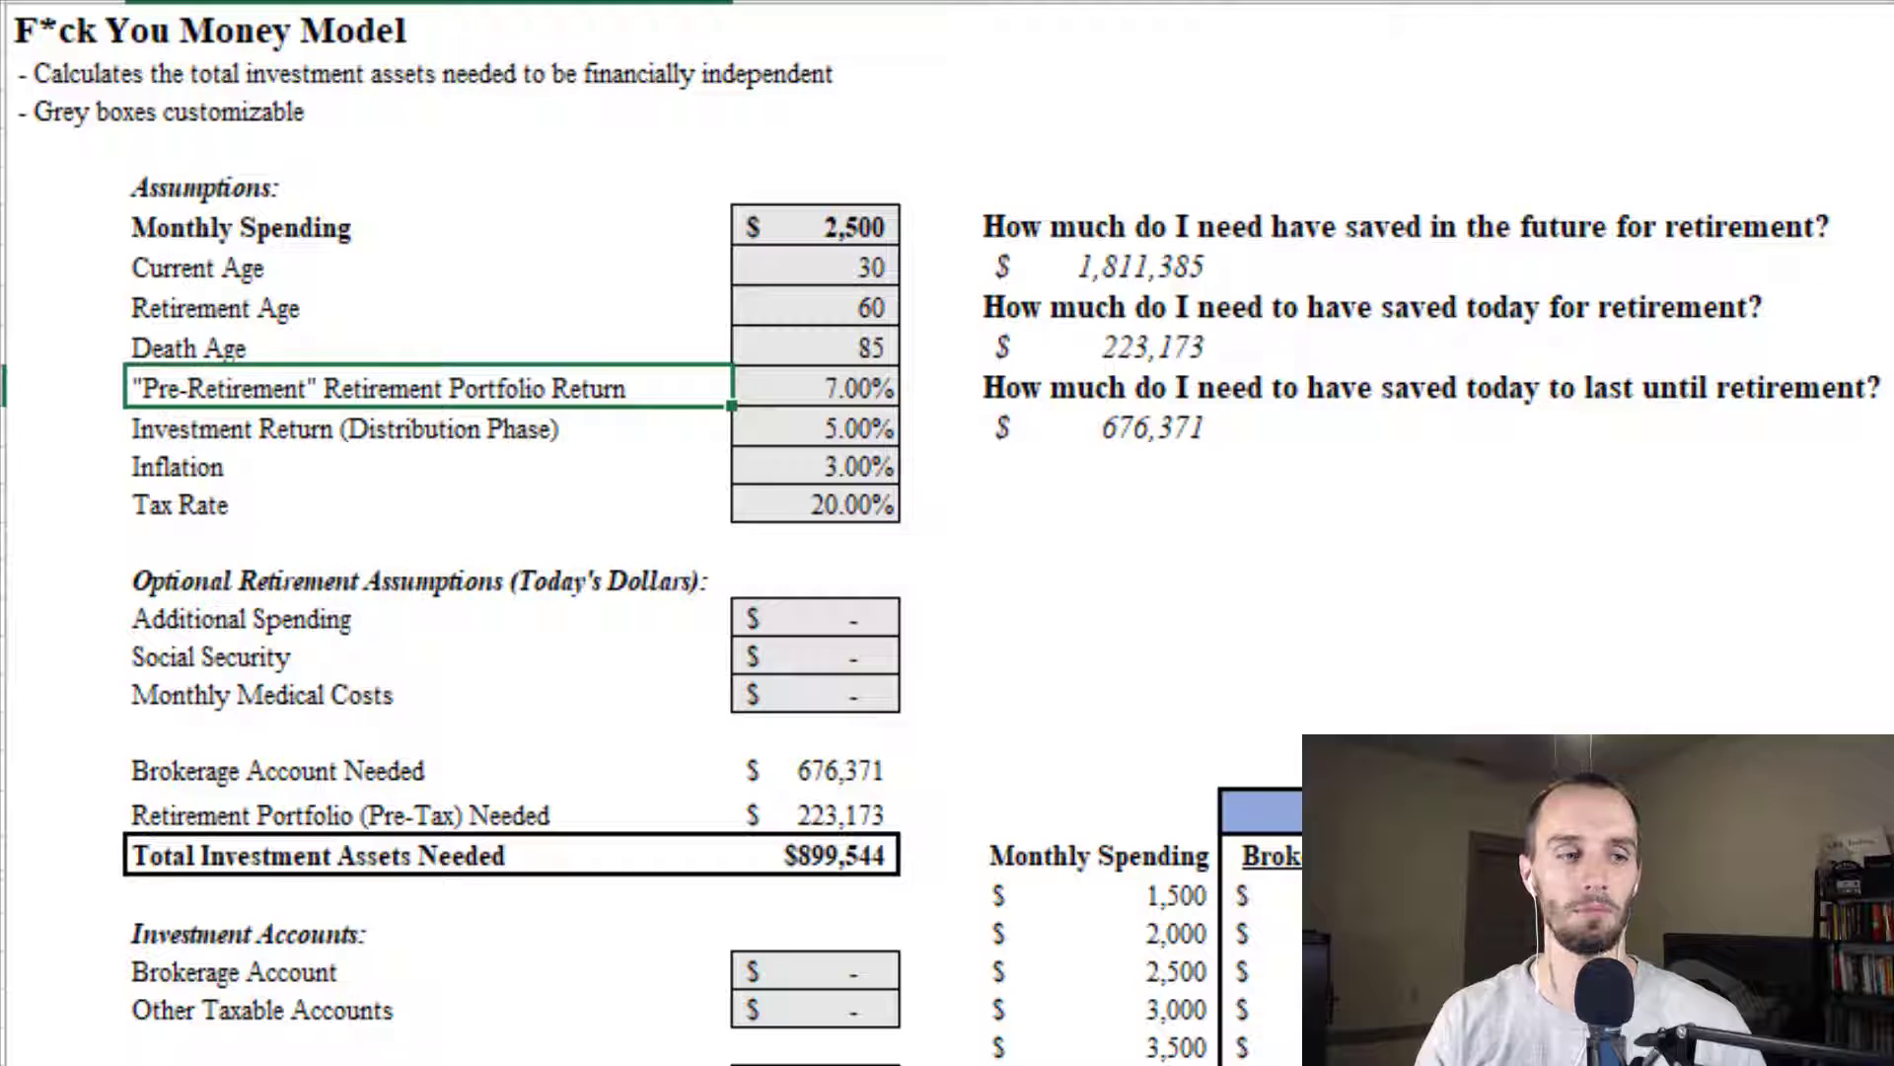
pyautogui.hotkey('shift', 'Right')
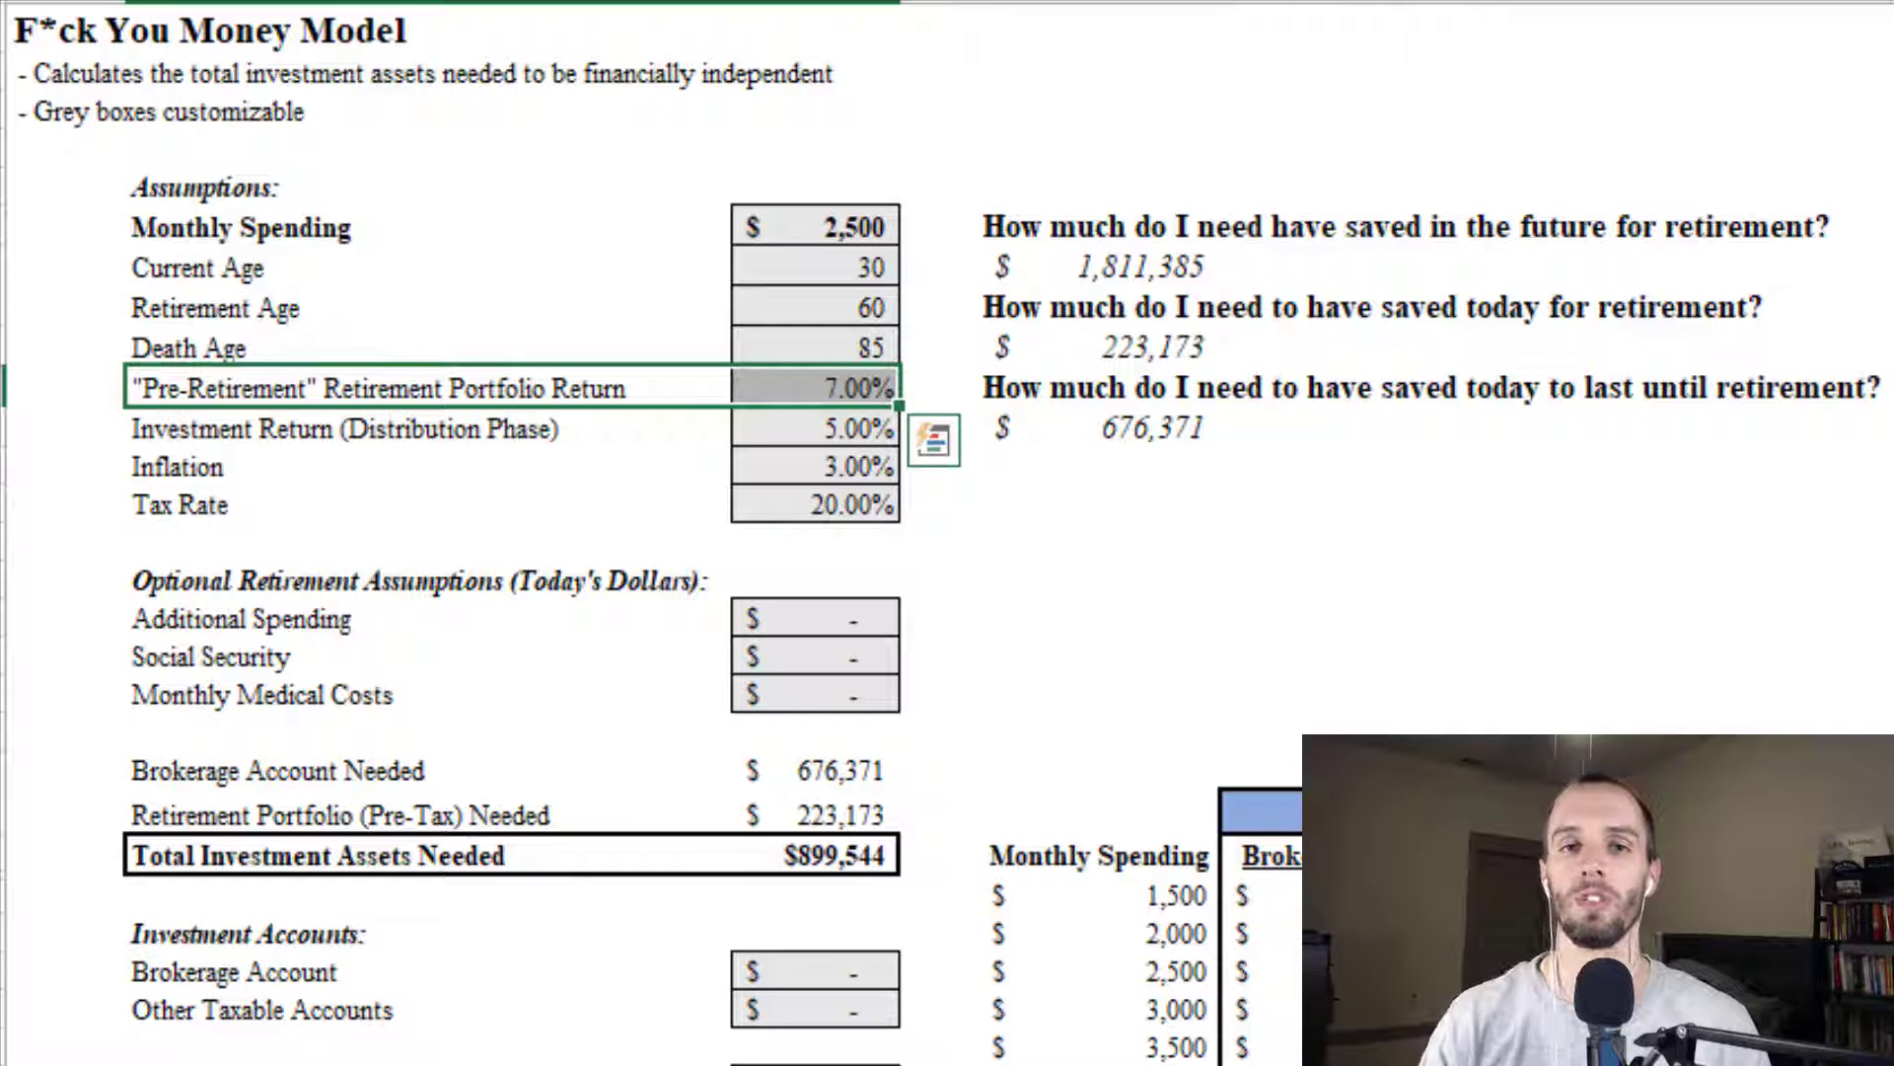
pyautogui.click(345, 429)
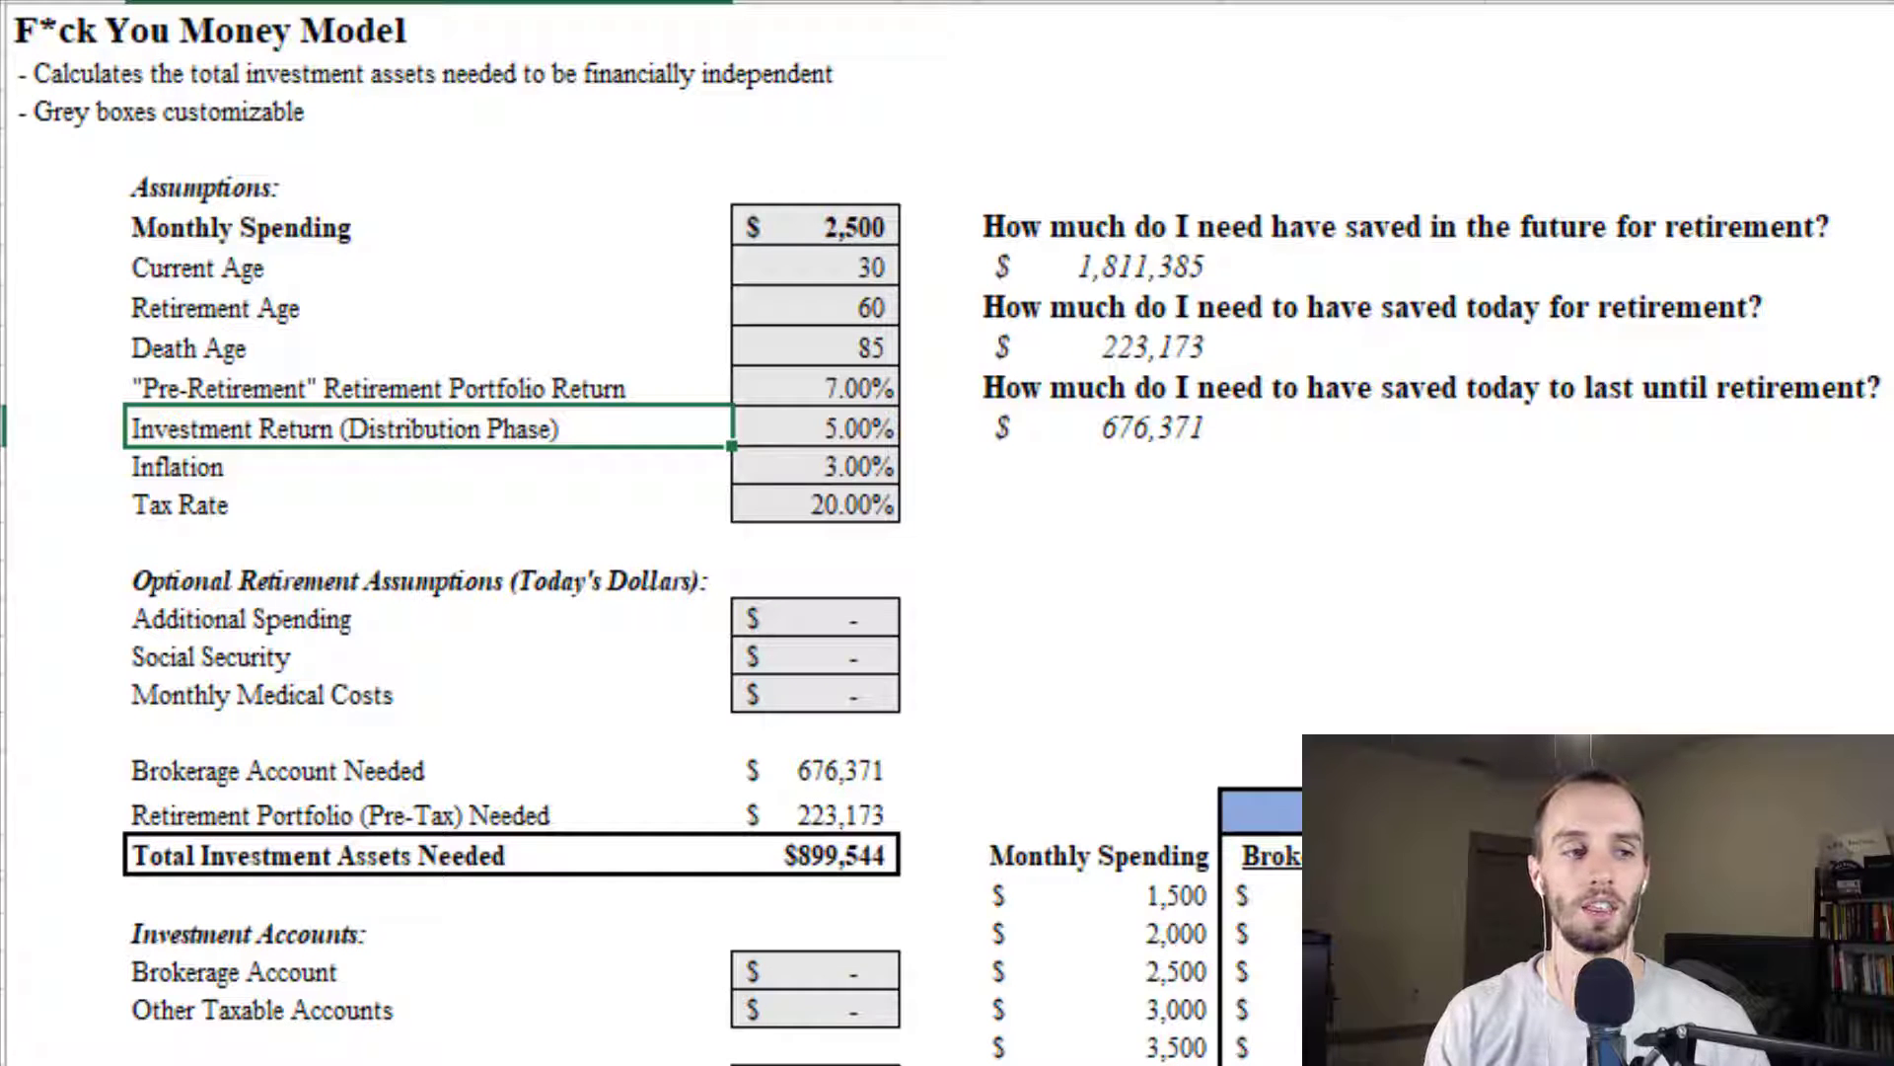
pyautogui.hotkey('shift', 'Right')
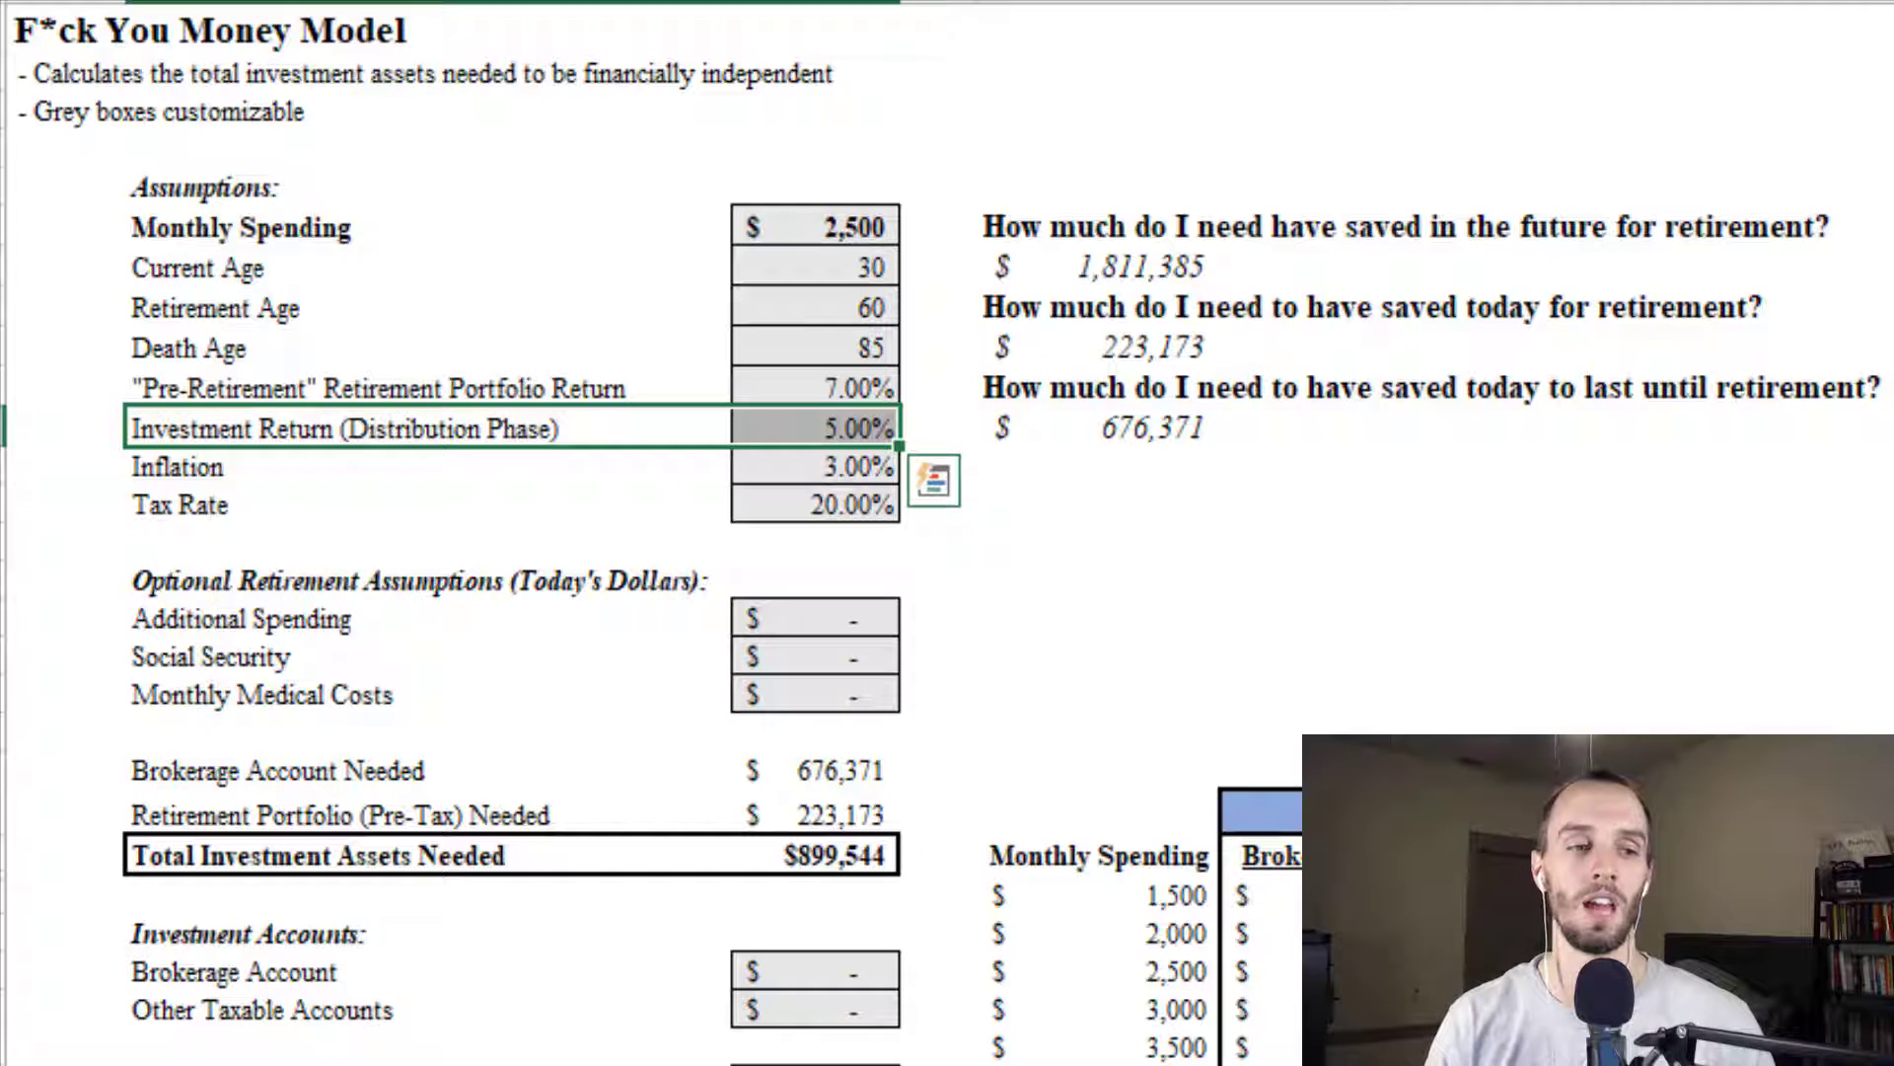
pyautogui.click(815, 428)
pyautogui.click(815, 388)
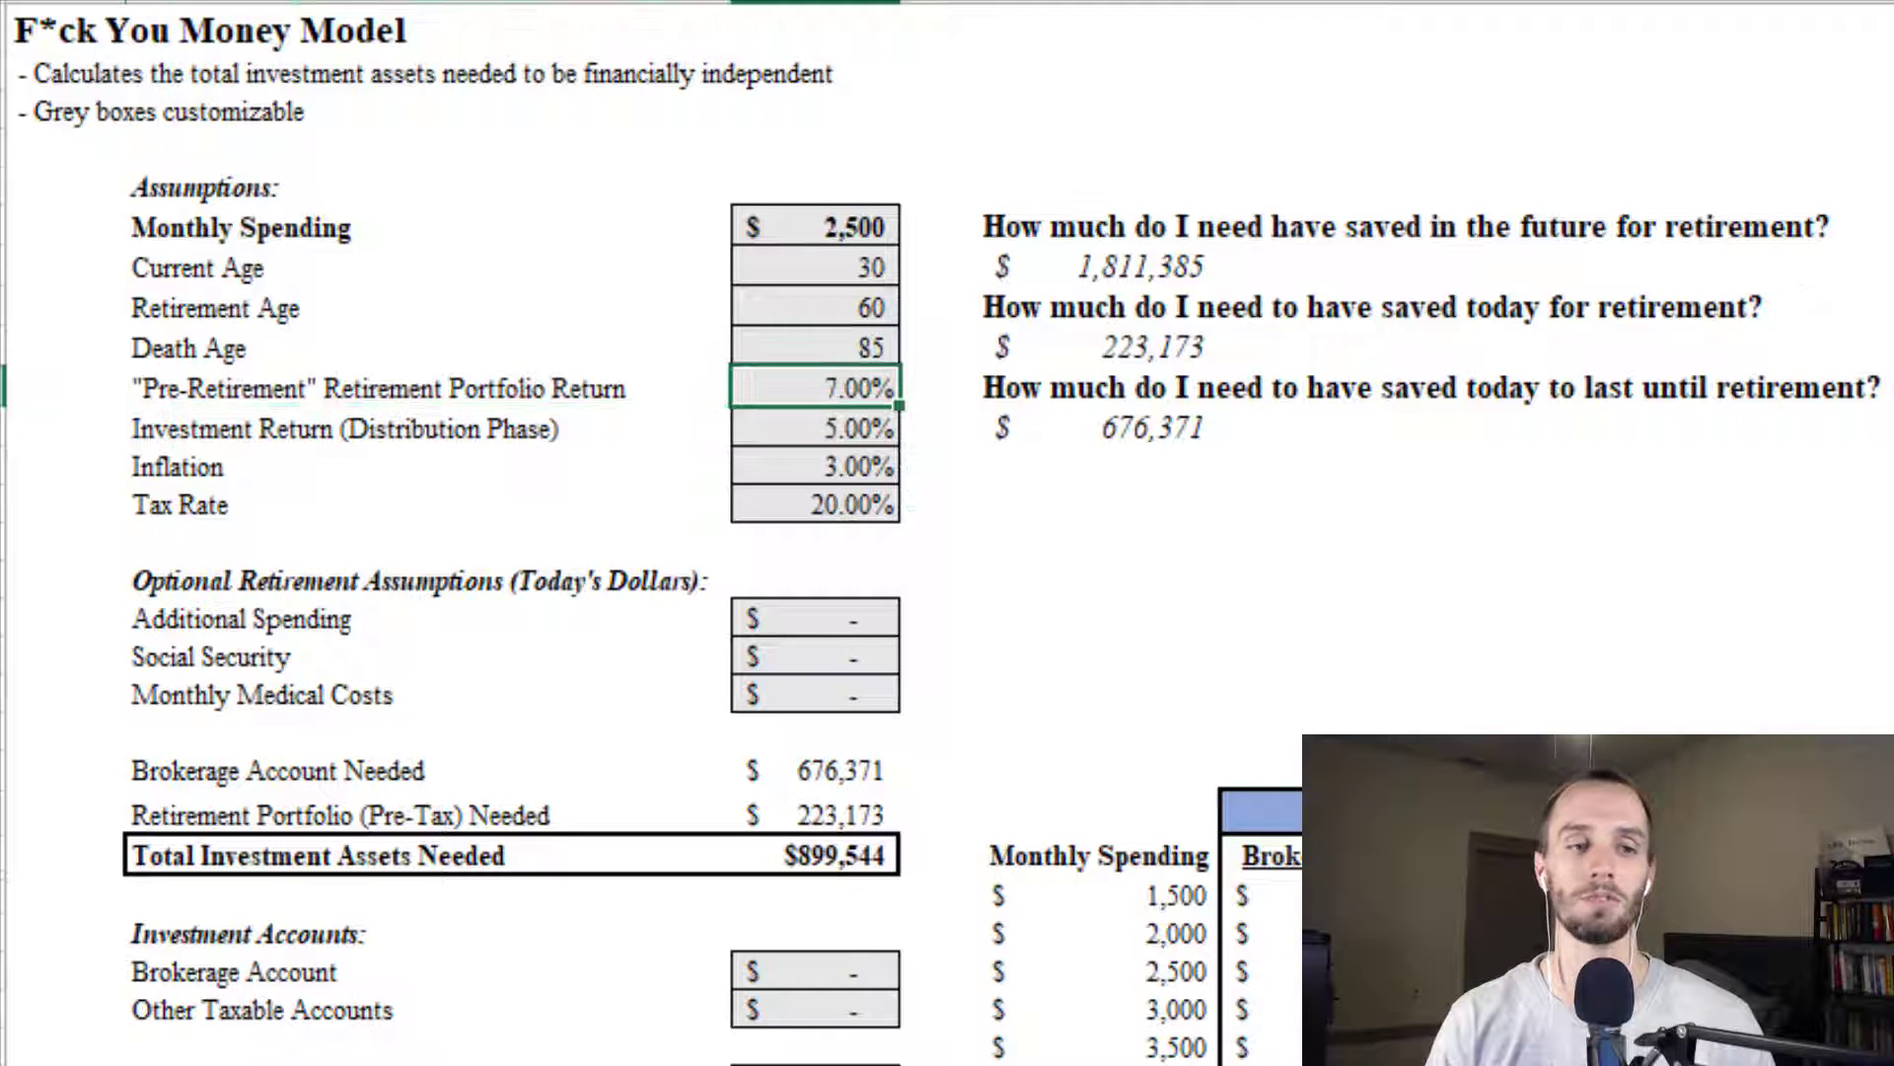
pyautogui.hotkey('shift', 'Left')
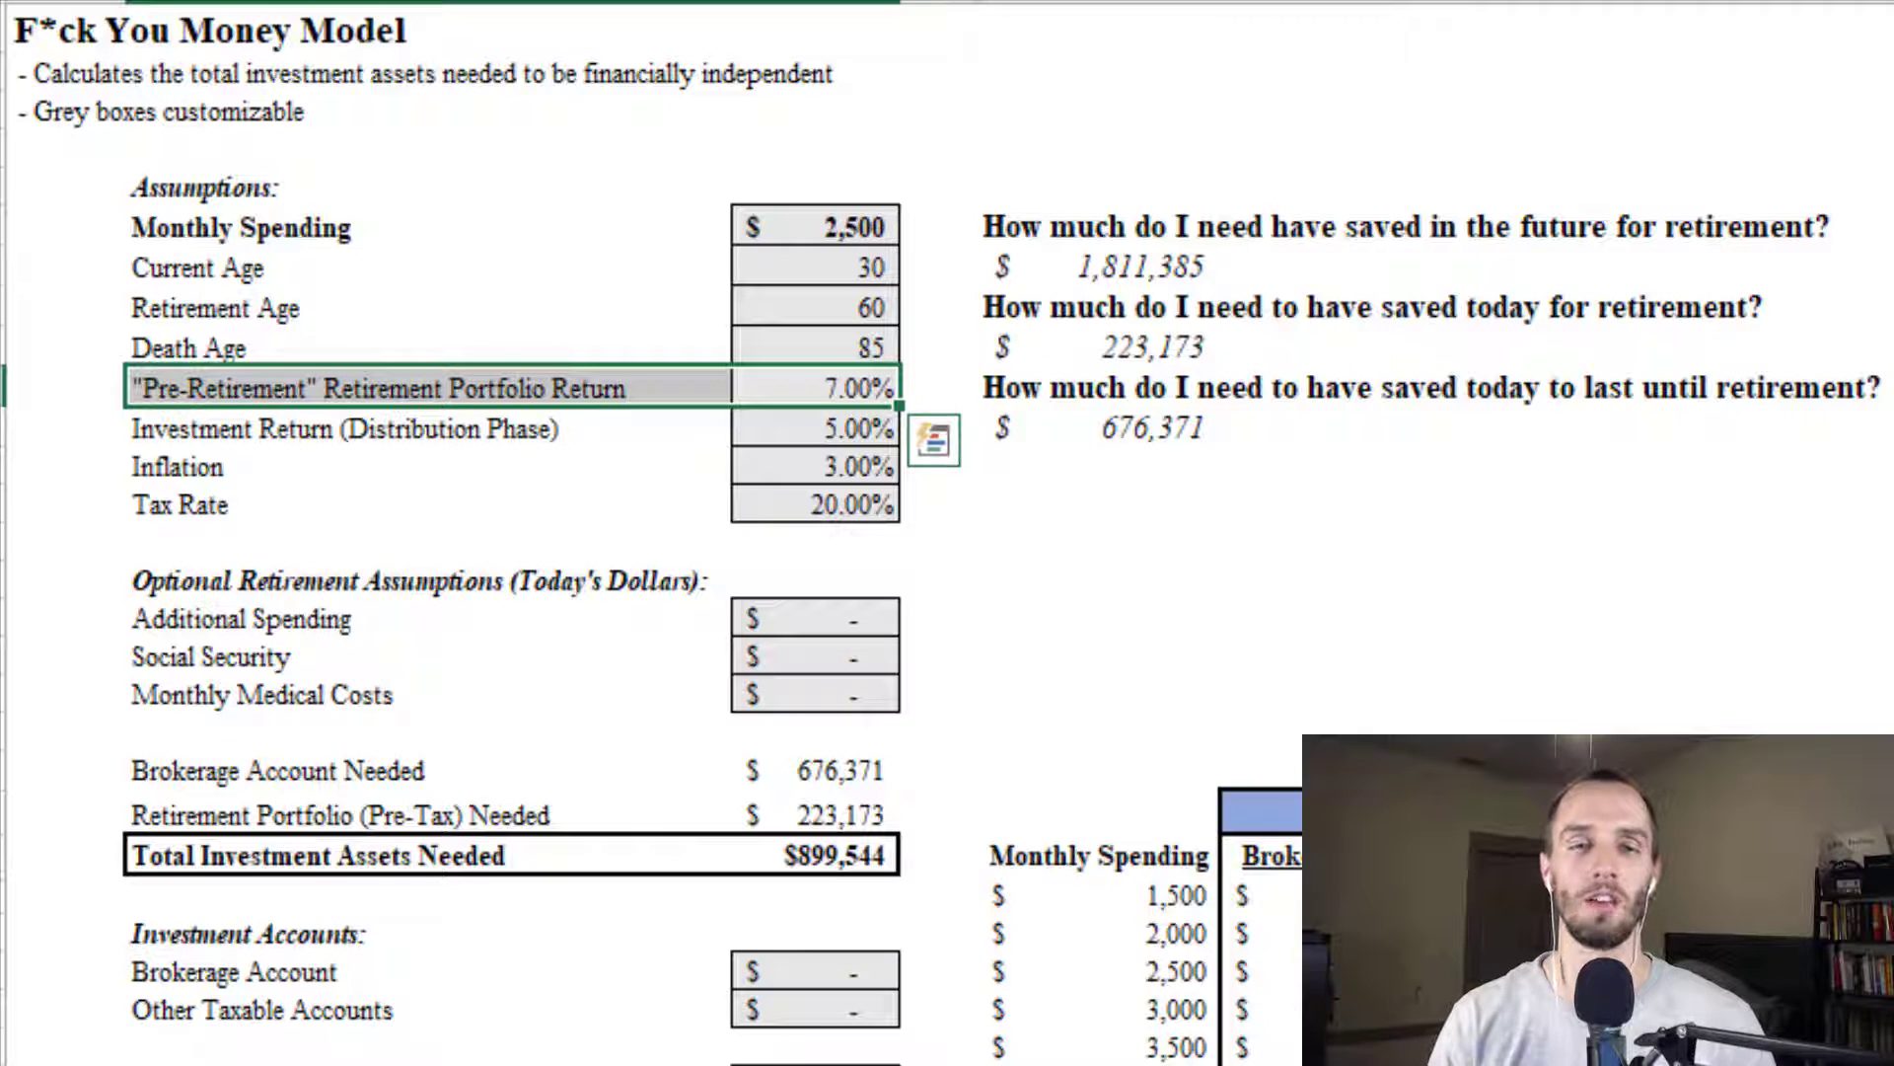
pyautogui.click(815, 428)
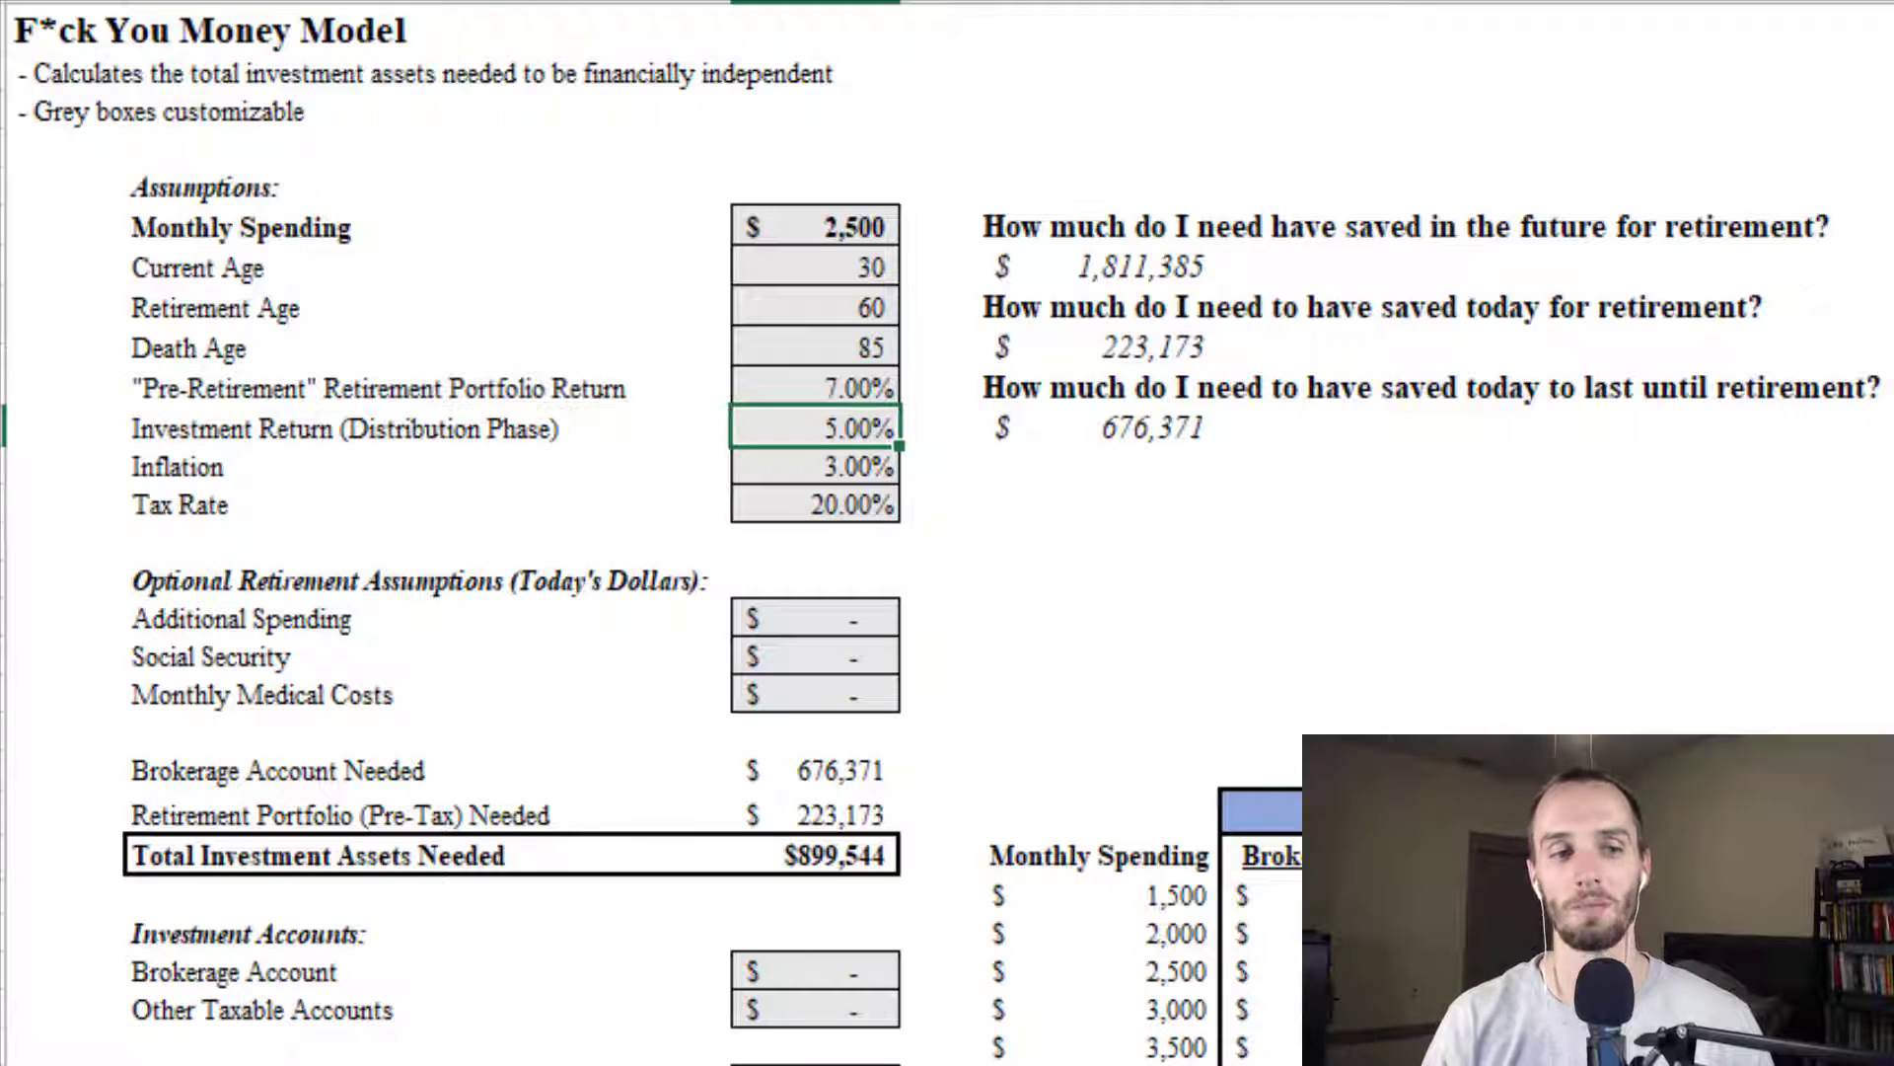
pyautogui.hotkey('shift', 'Left')
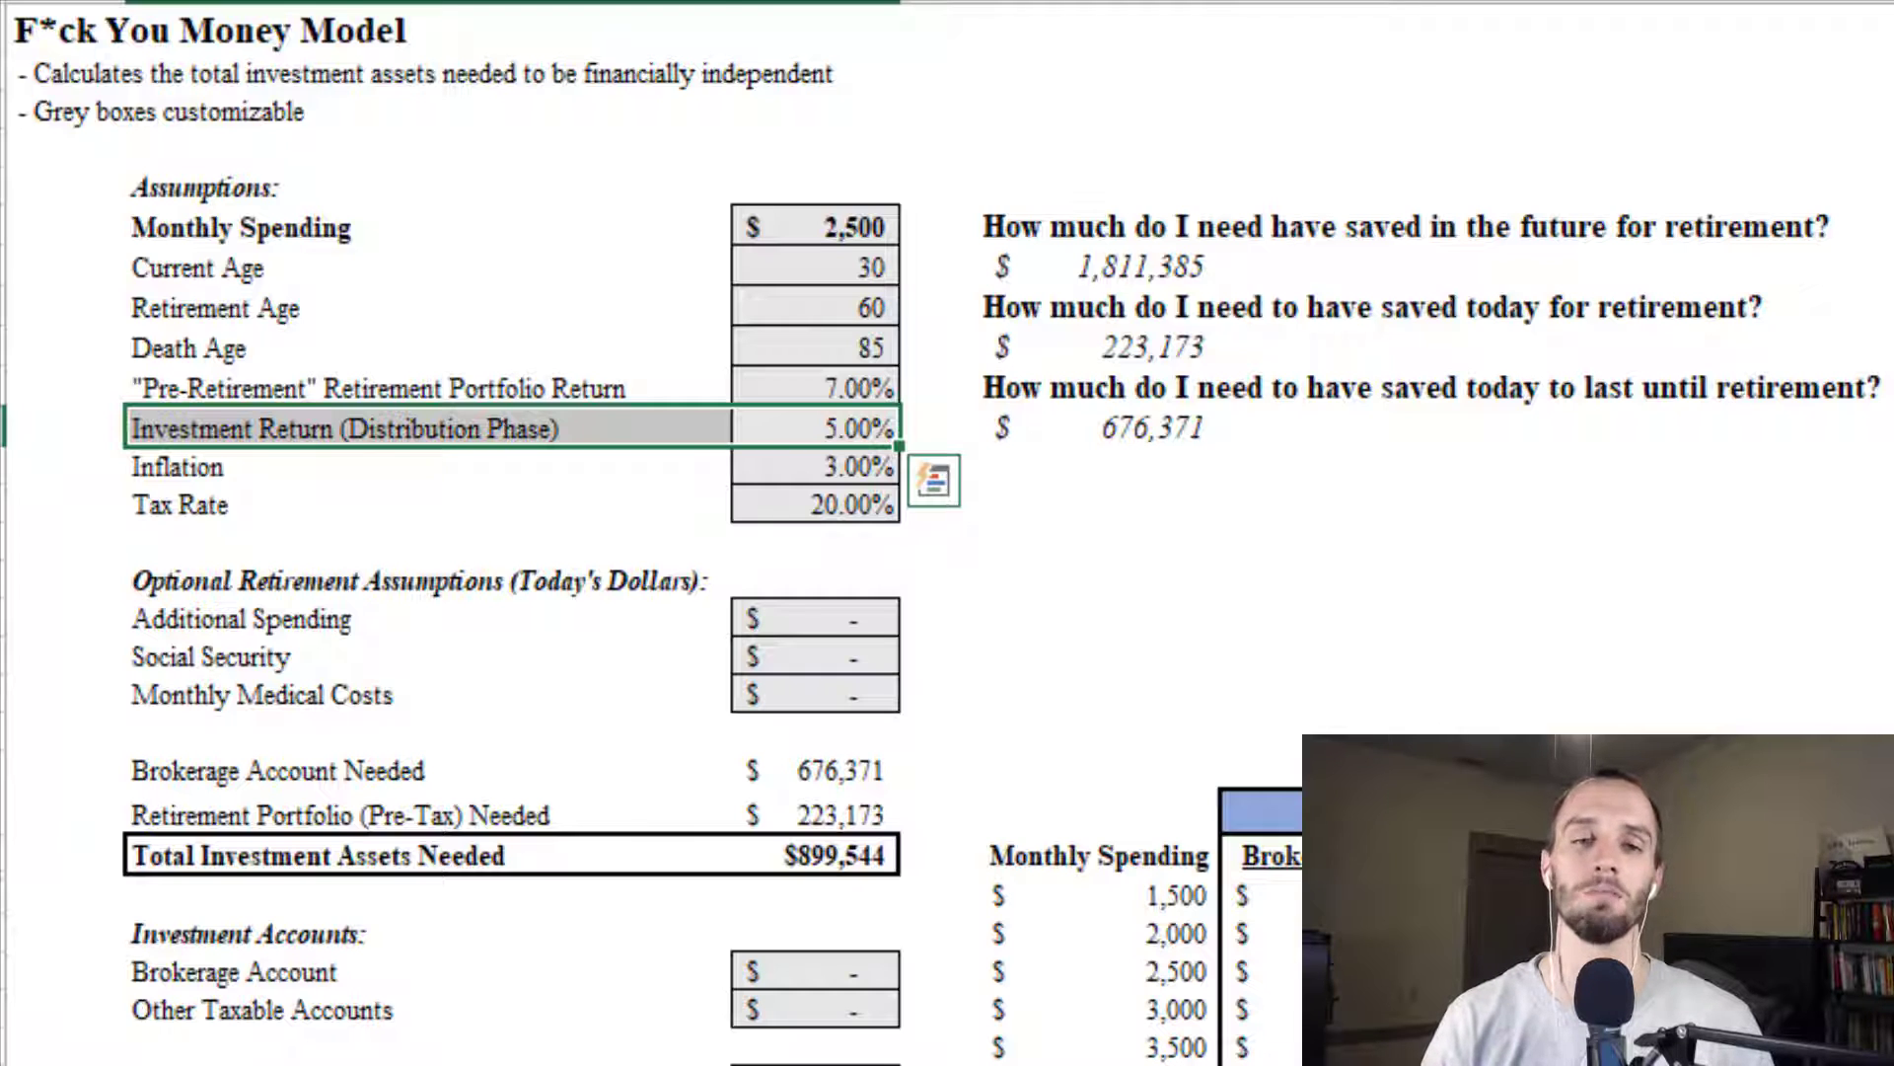
# Step: Examine the Inflation and Tax Rate assumptions together with their values
pyautogui.press('Down')
pyautogui.press('Left')
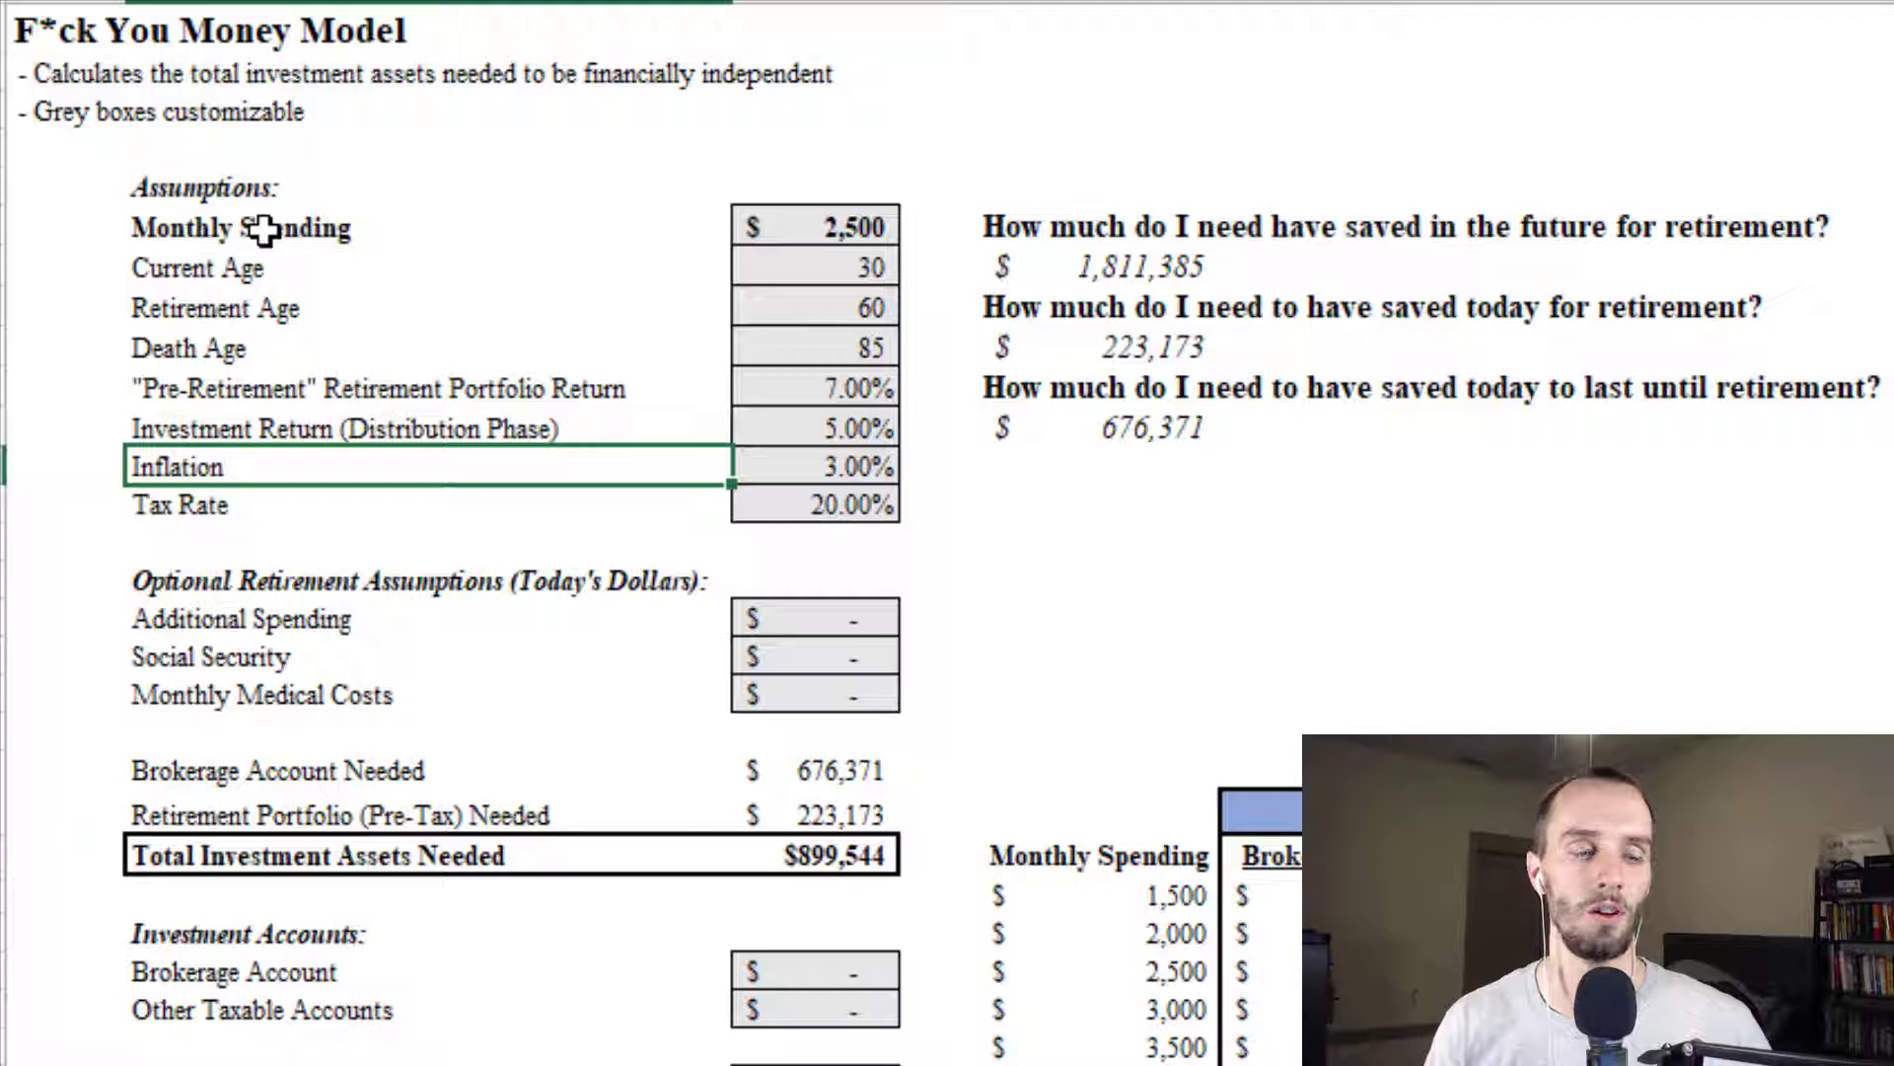
pyautogui.hotkey('shift', 'Right')
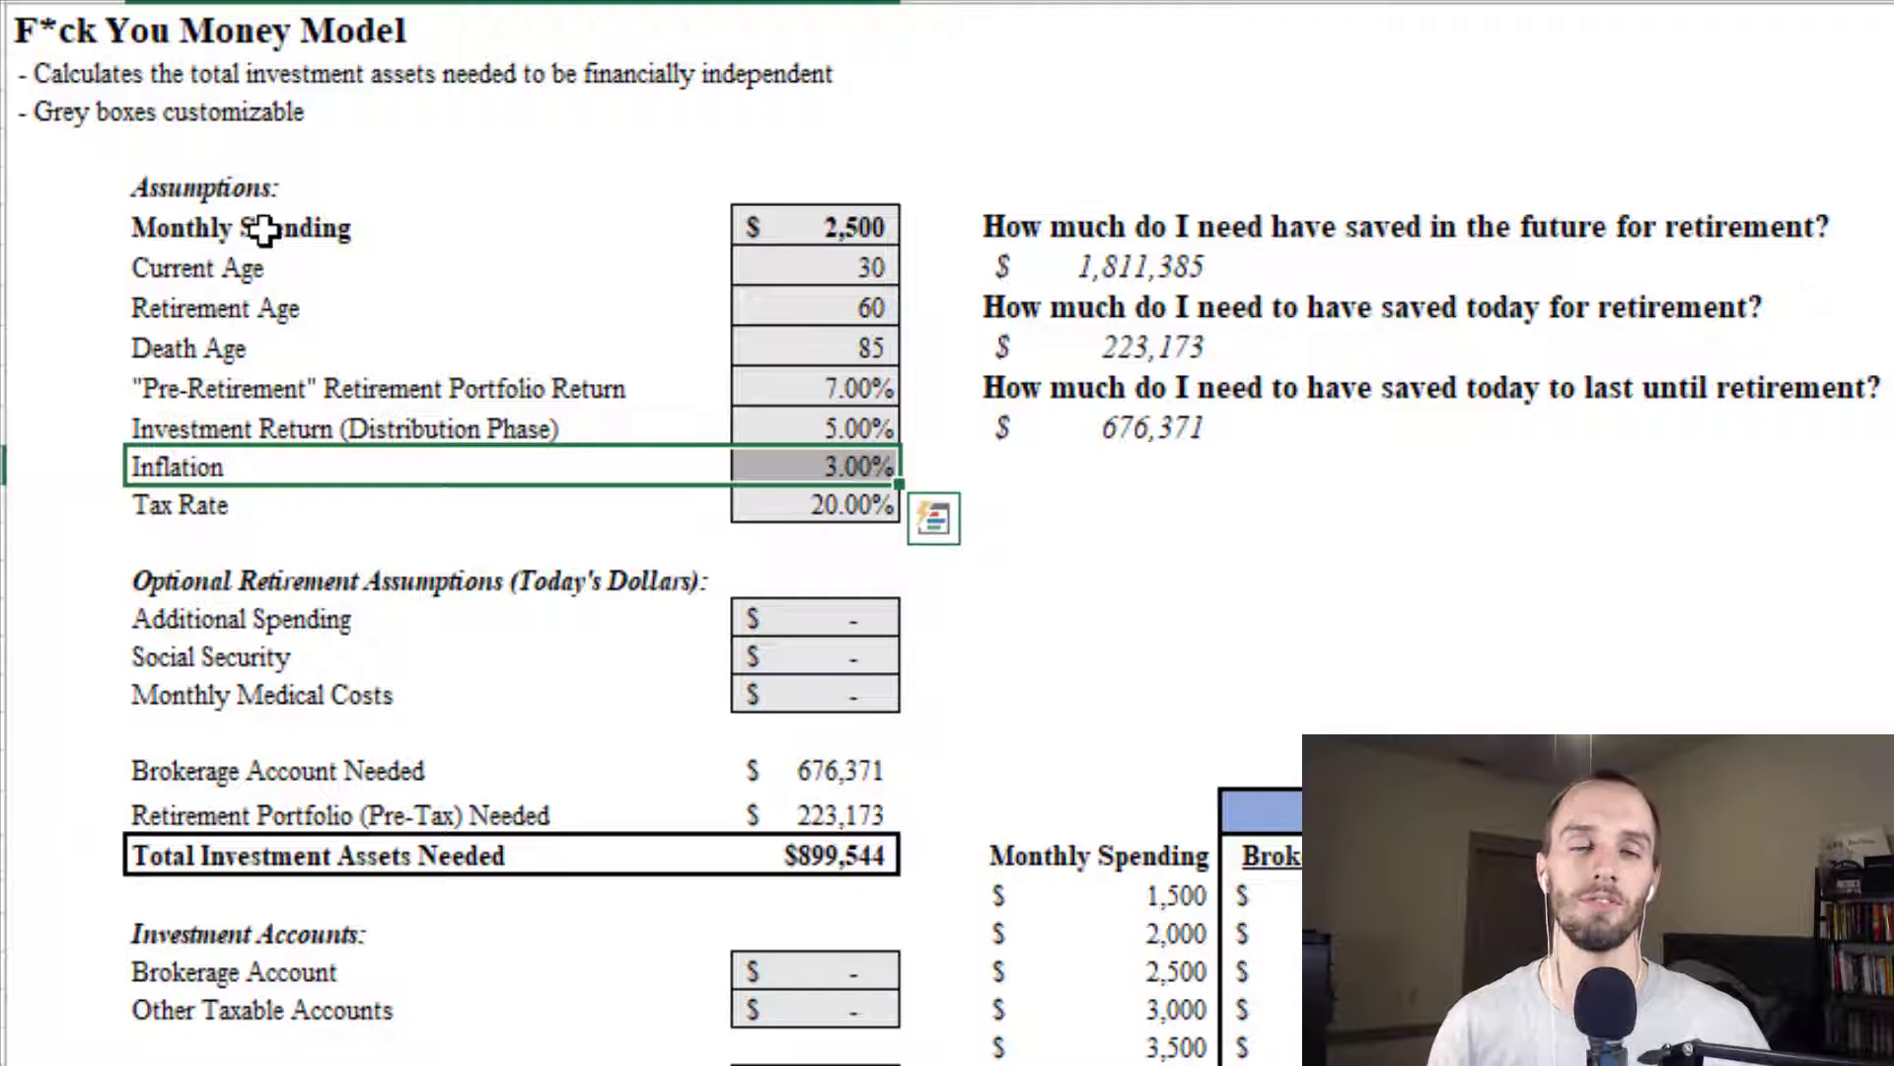
pyautogui.press('Right')
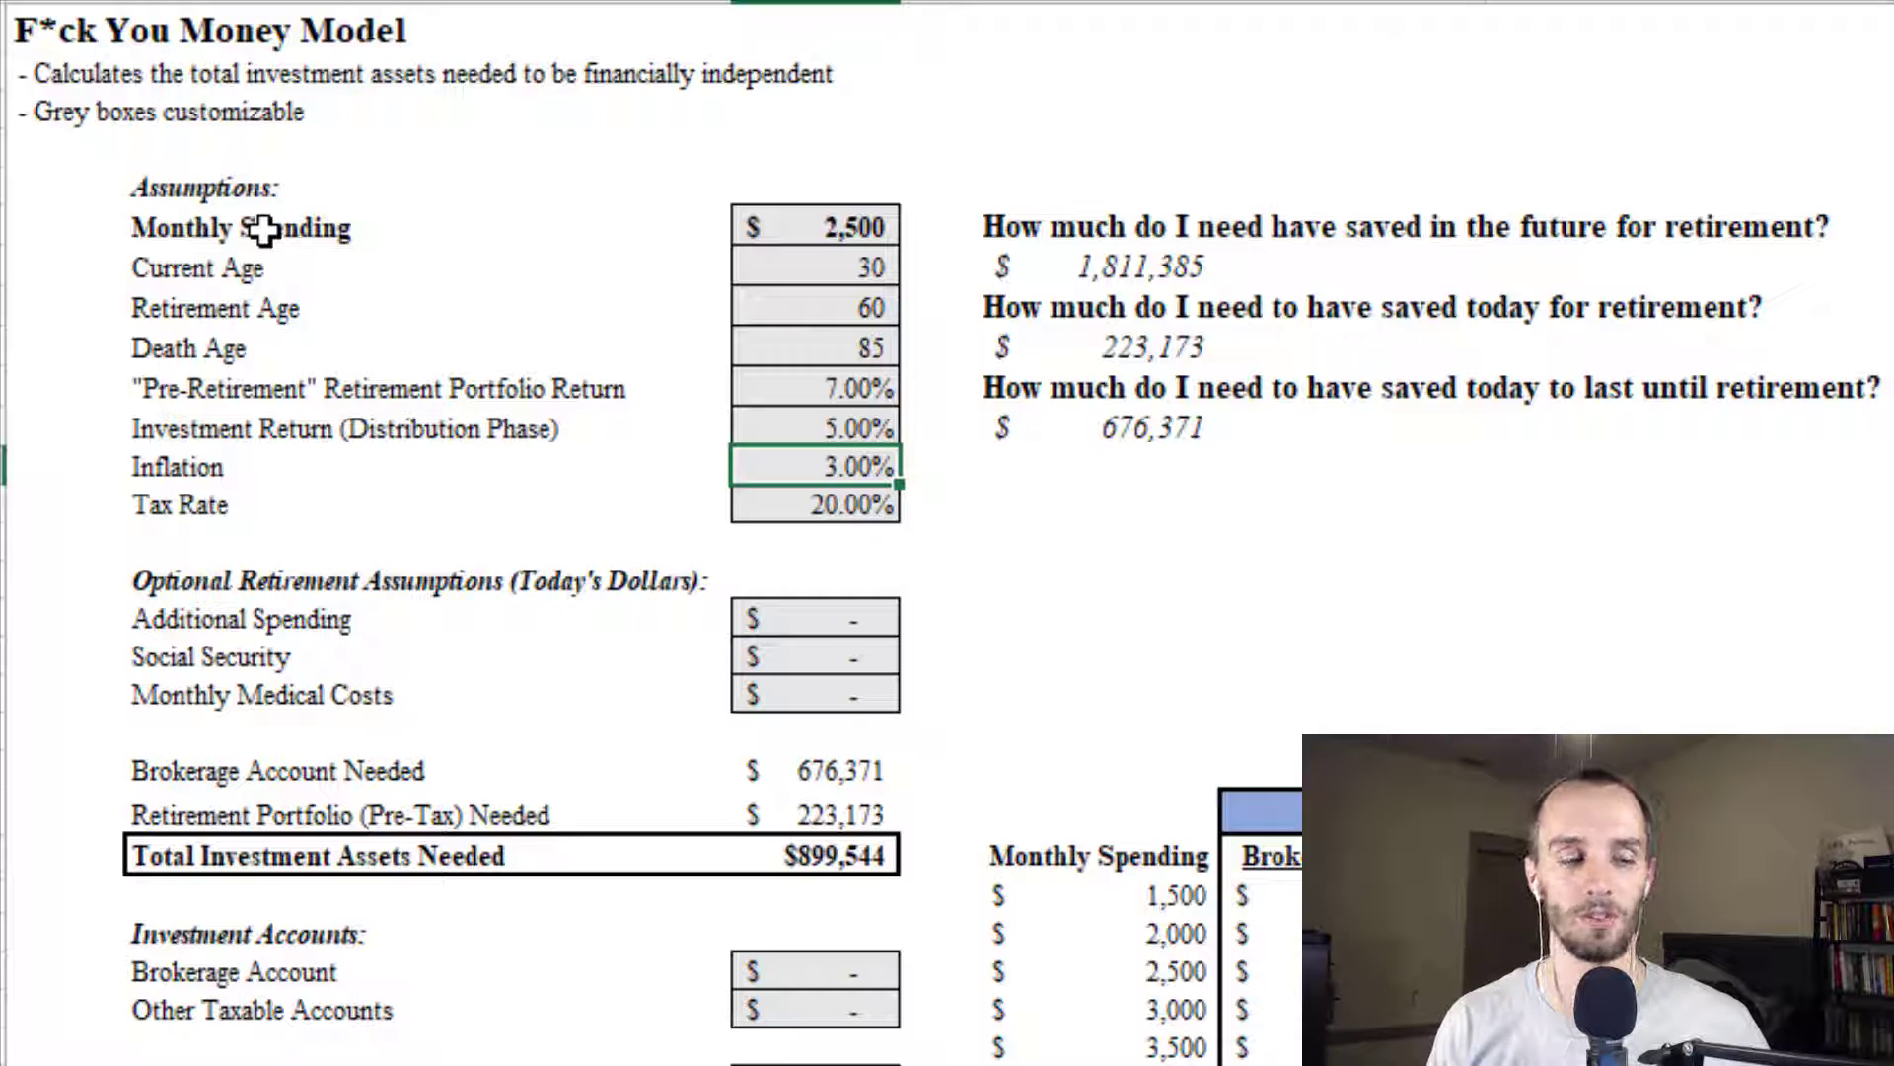
pyautogui.press('Left')
pyautogui.press('Down')
pyautogui.press('Right')
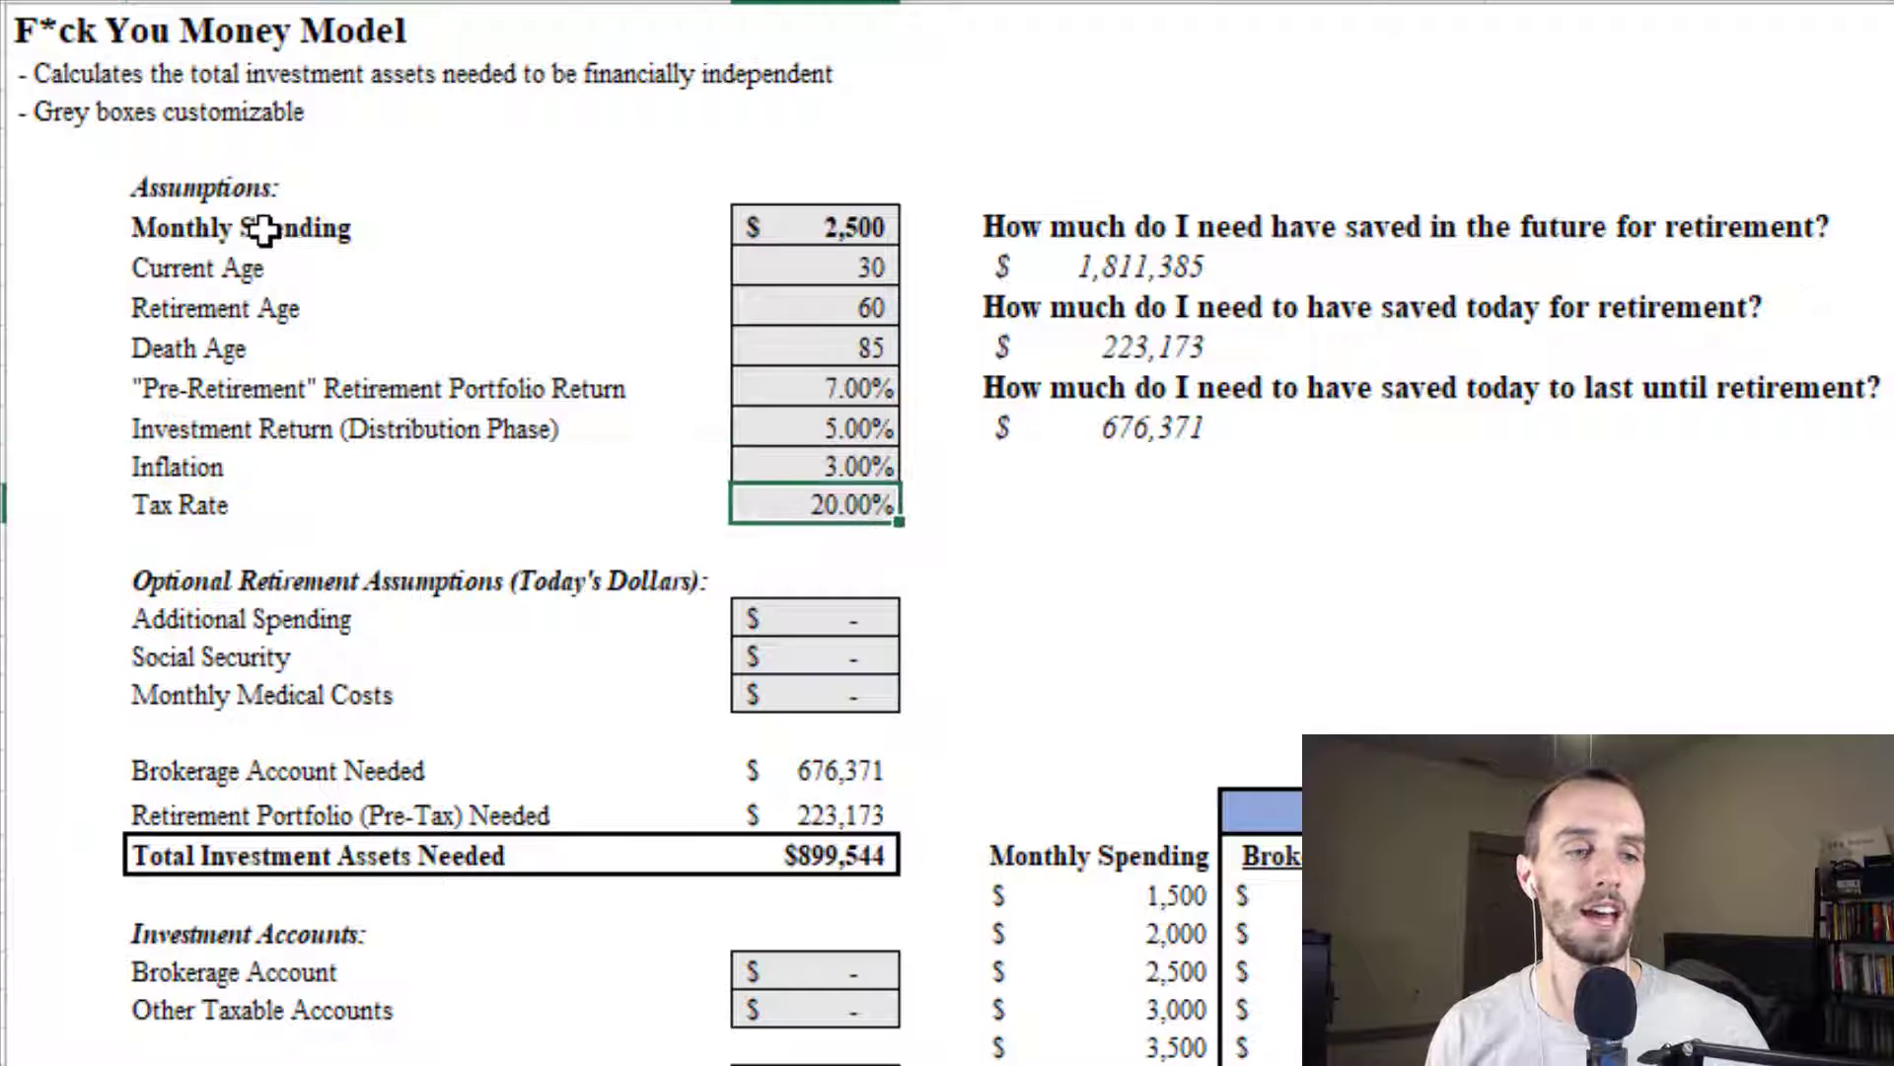
pyautogui.hotkey('shift', 'Left')
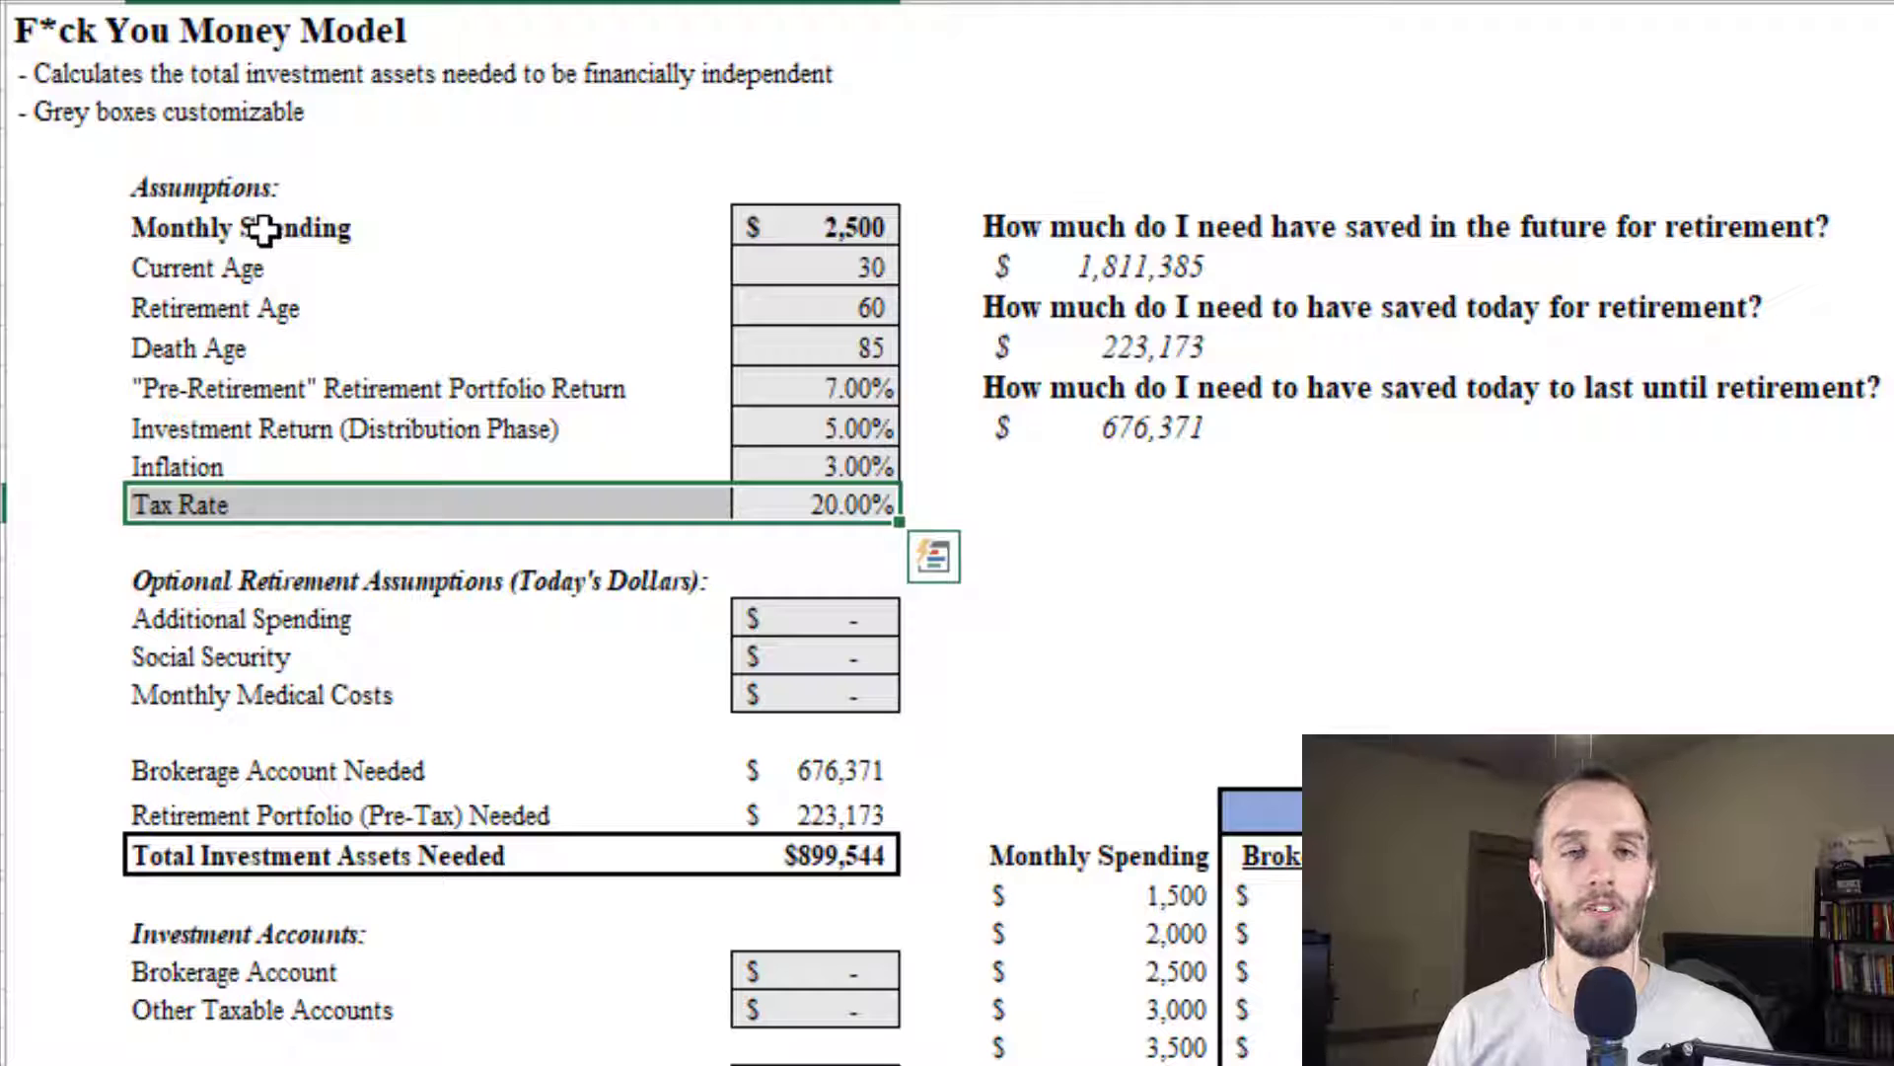
pyautogui.hotkey('shift', 'Right')
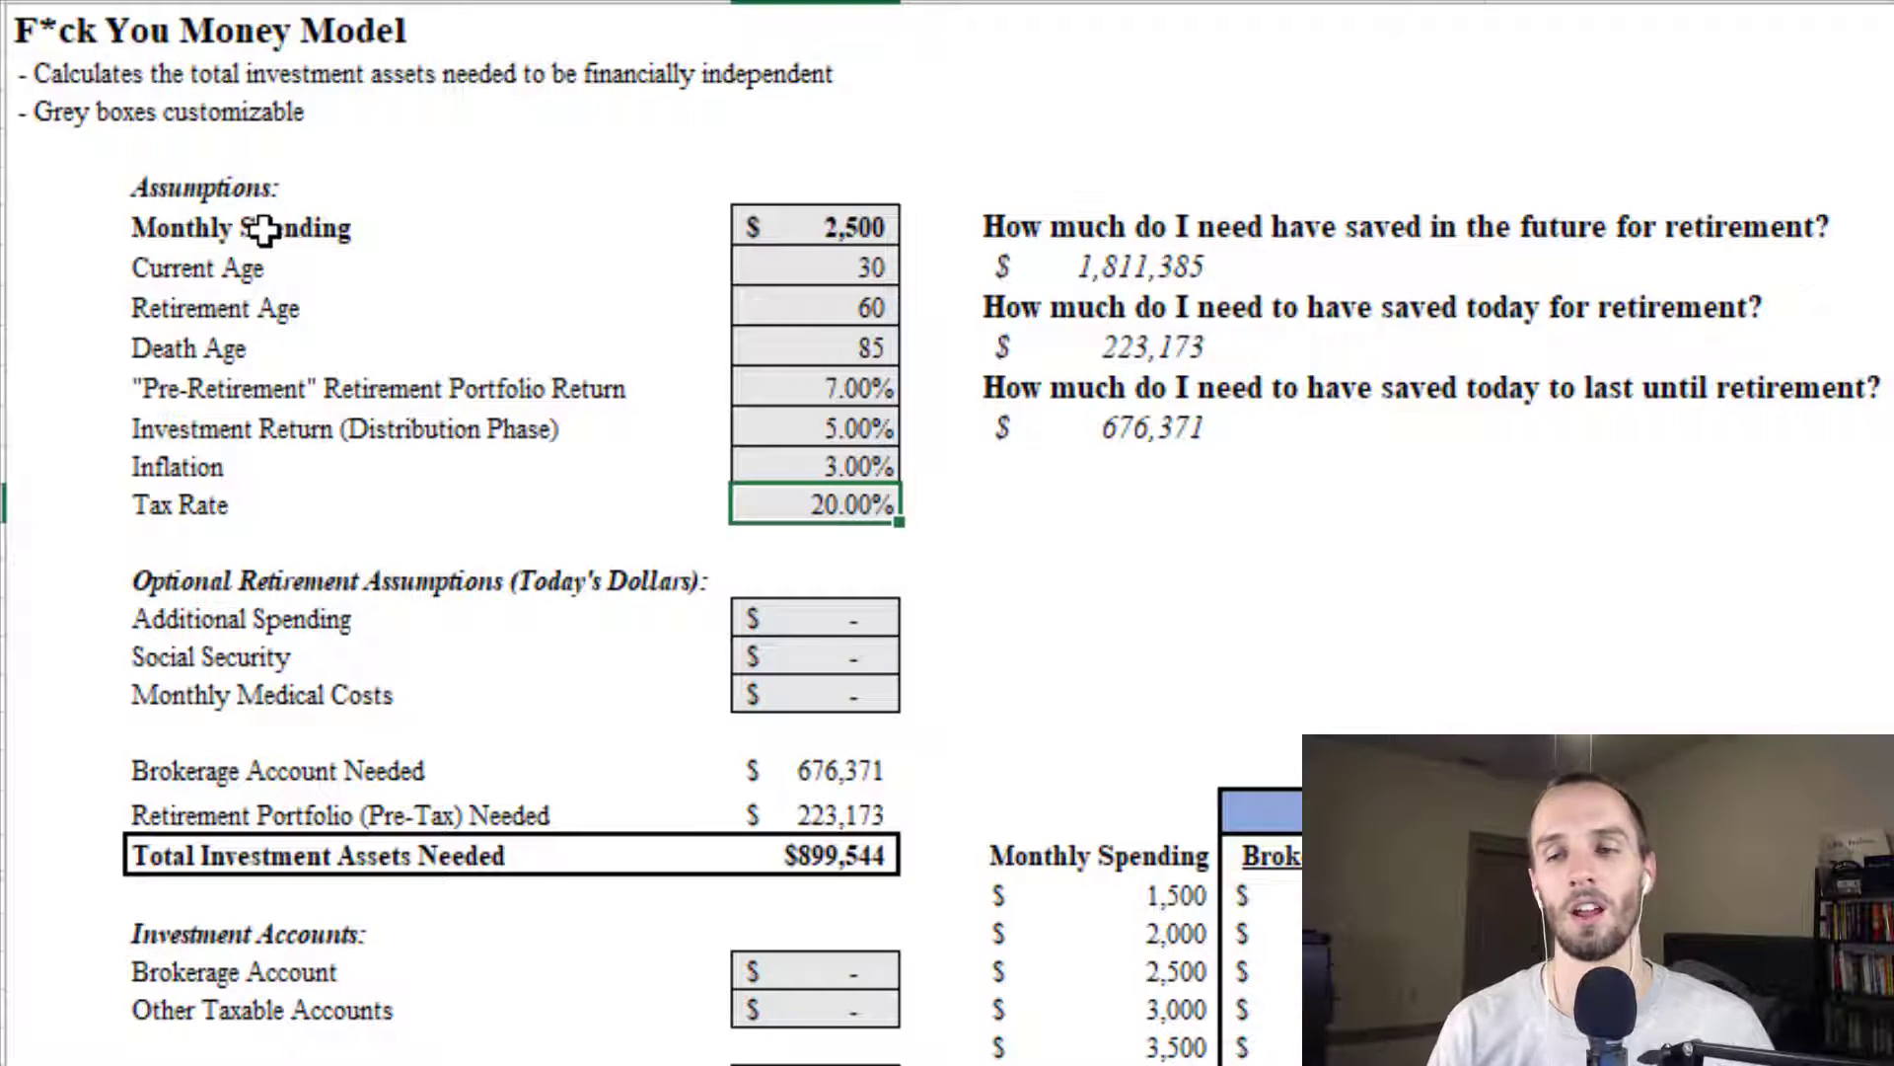
pyautogui.hotkey('ctrl', 'shift', 'Left')
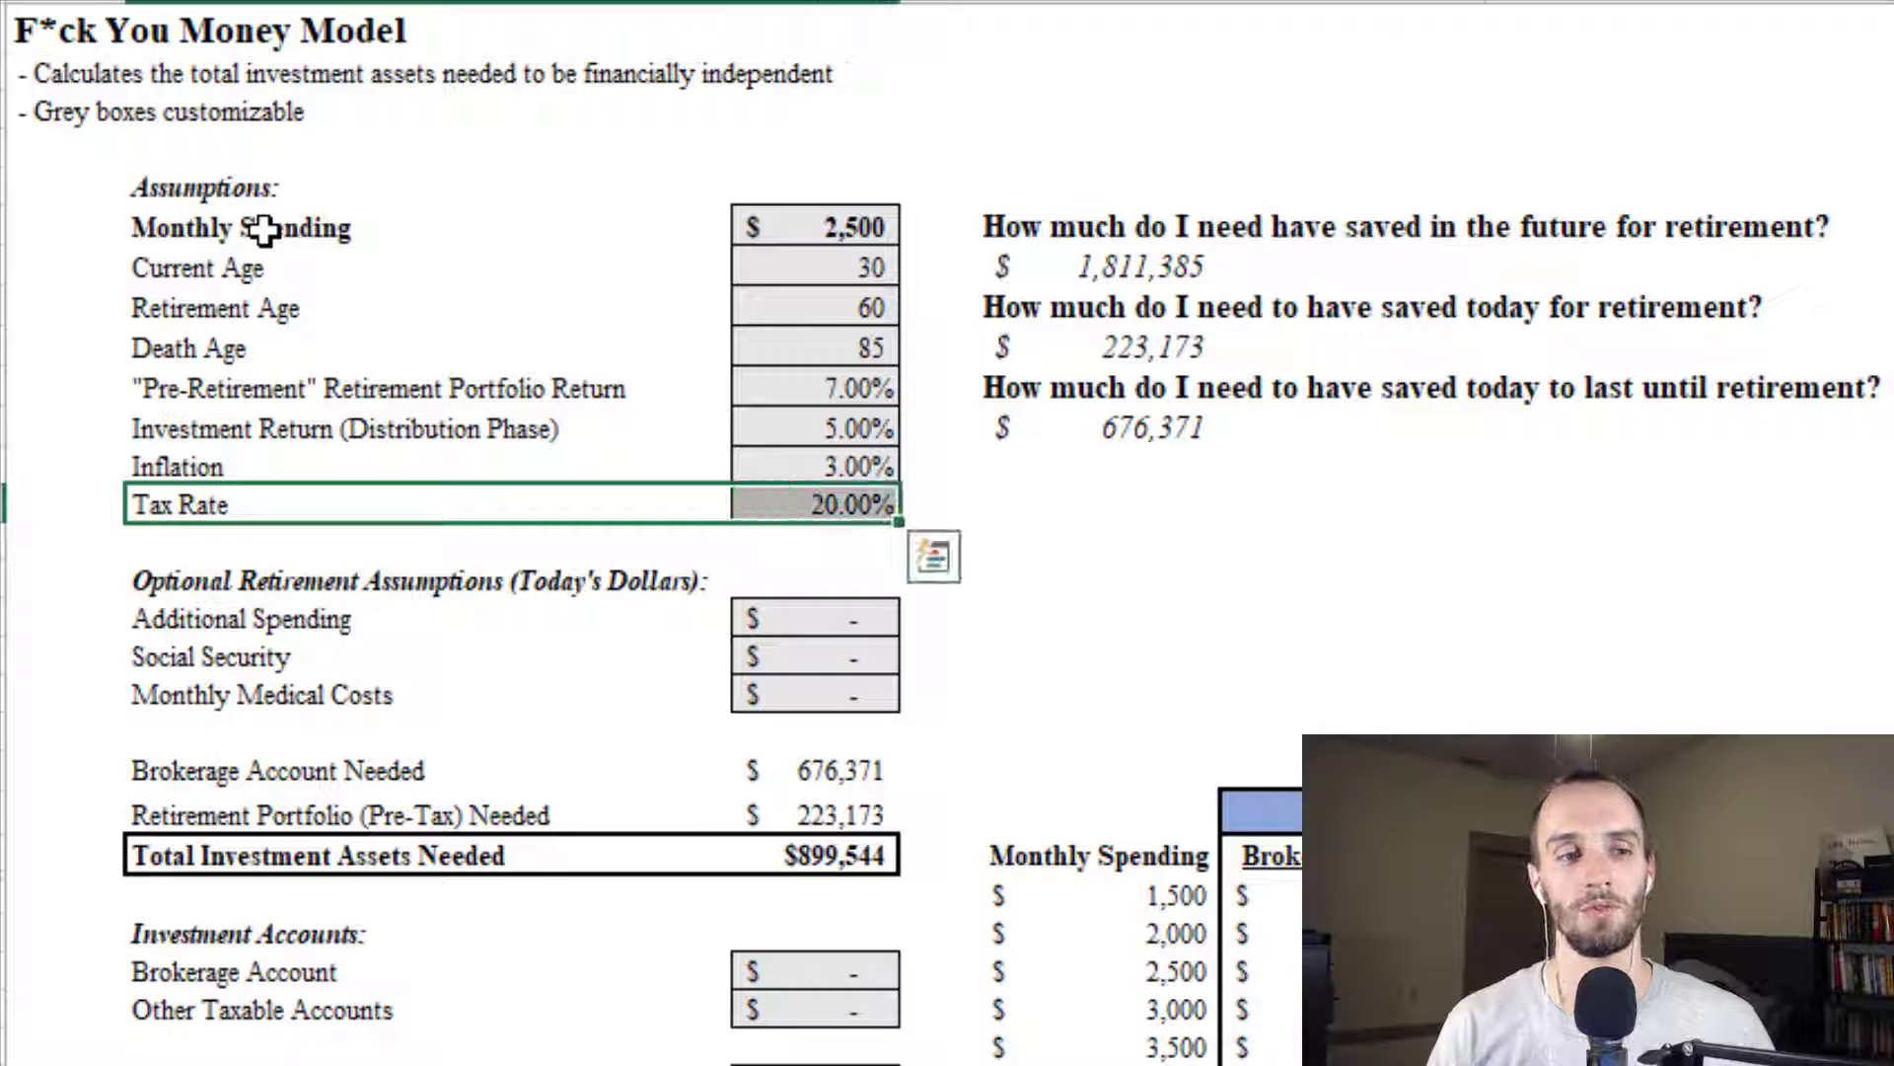
pyautogui.hotkey('ctrl', 'shift', 'Right')
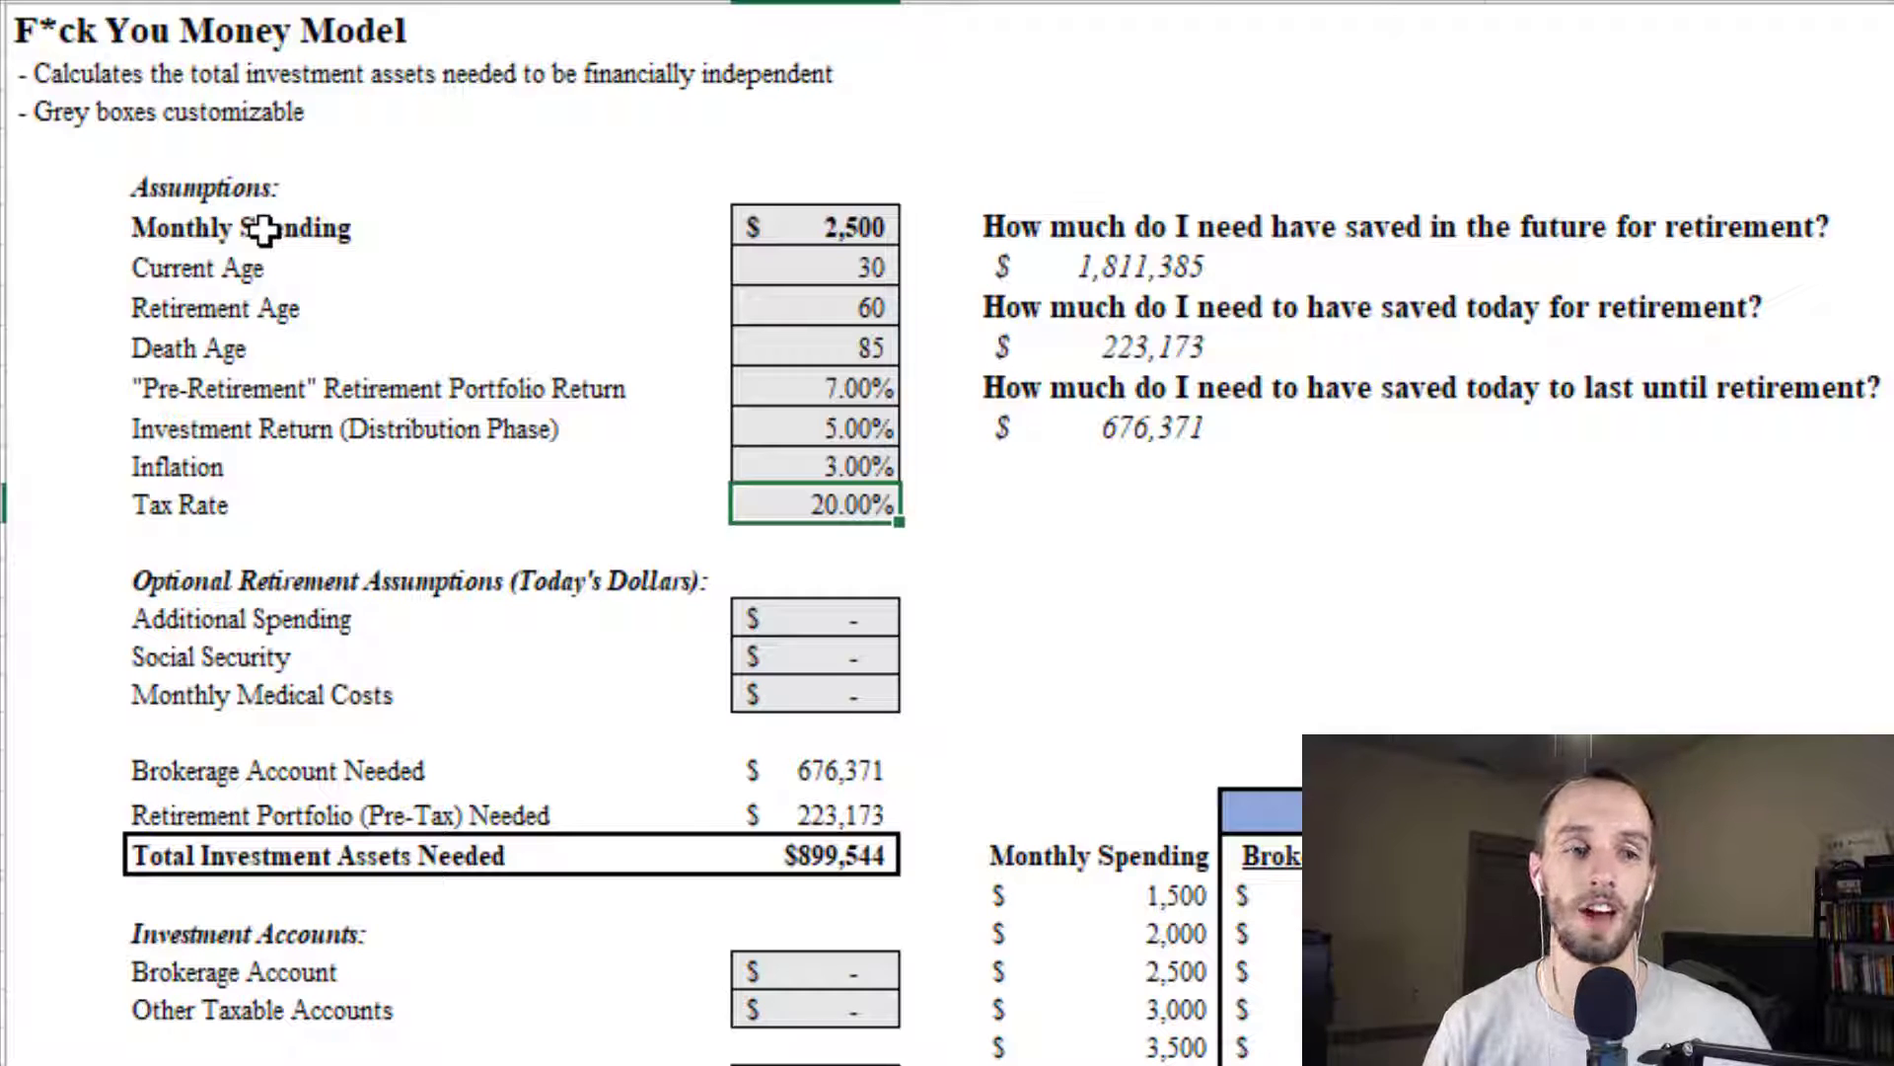
pyautogui.hotkey('shift', 'Left')
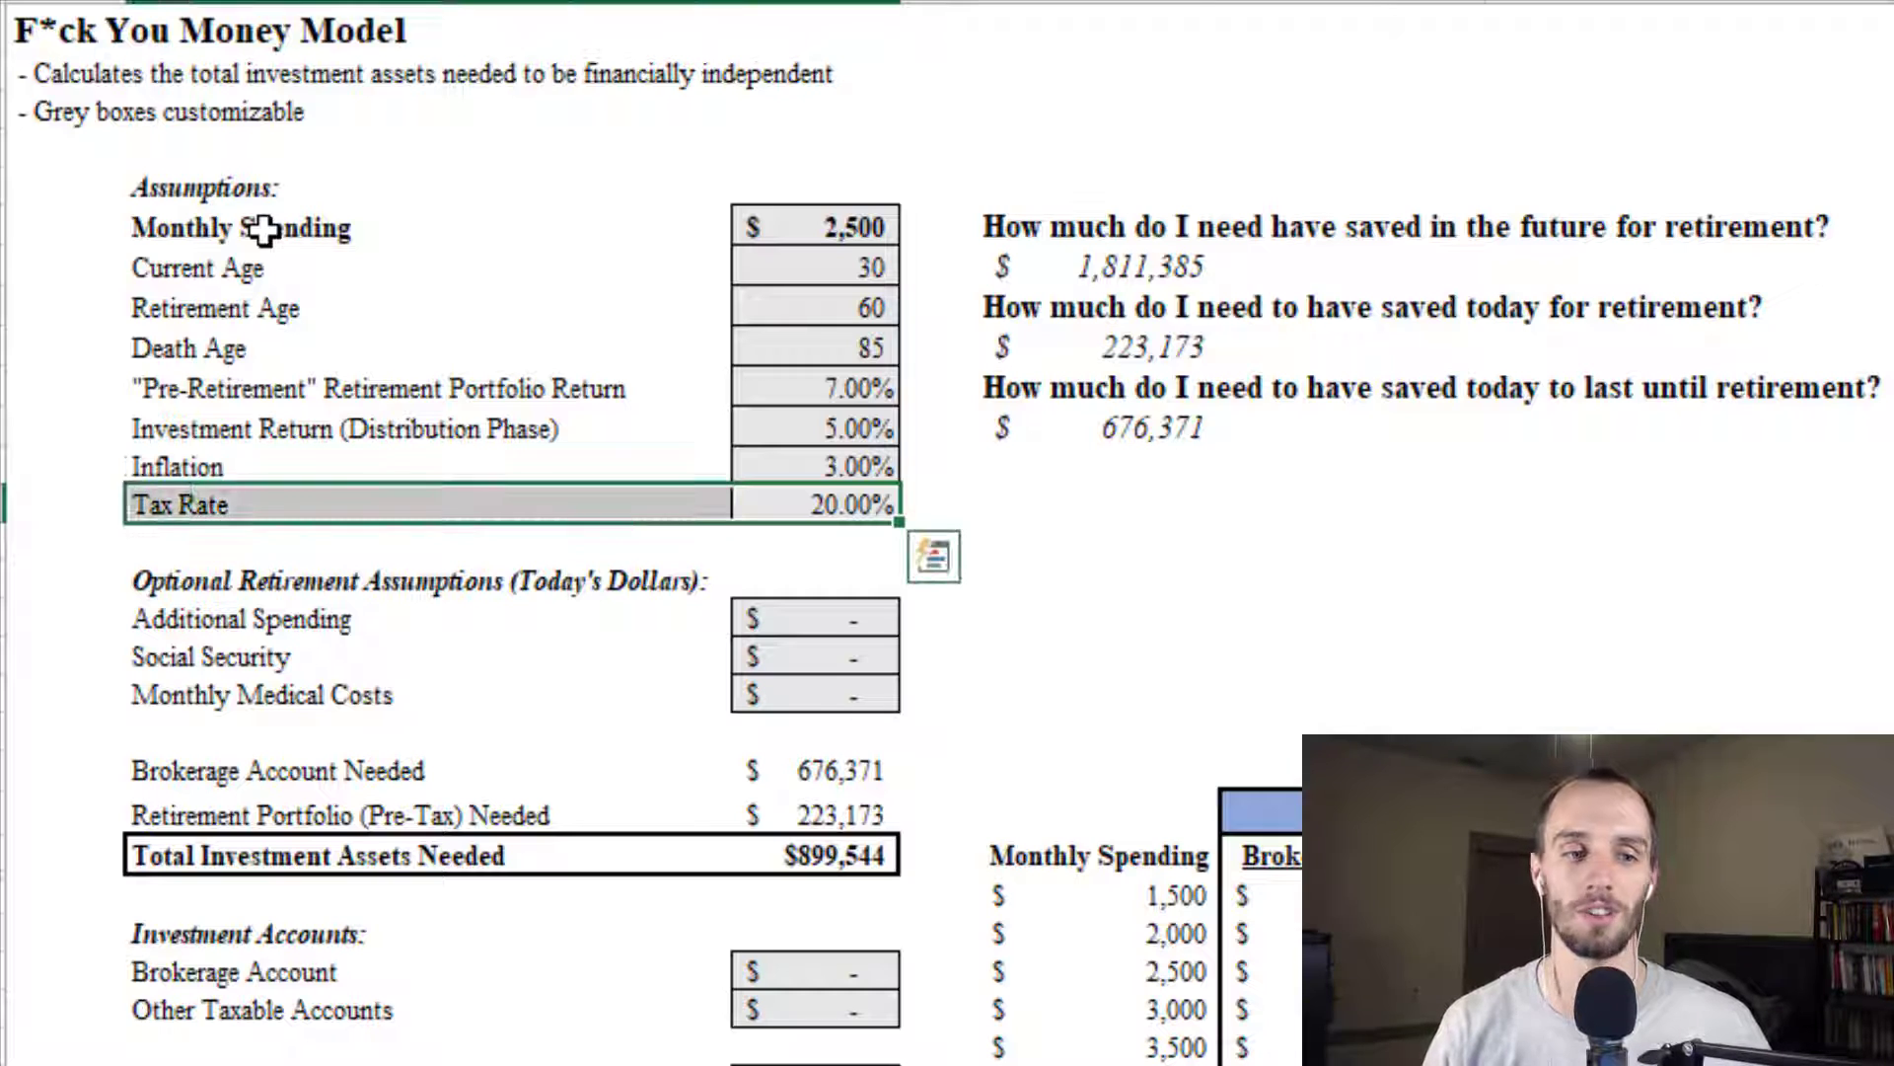
pyautogui.hotkey('shift', 'Right')
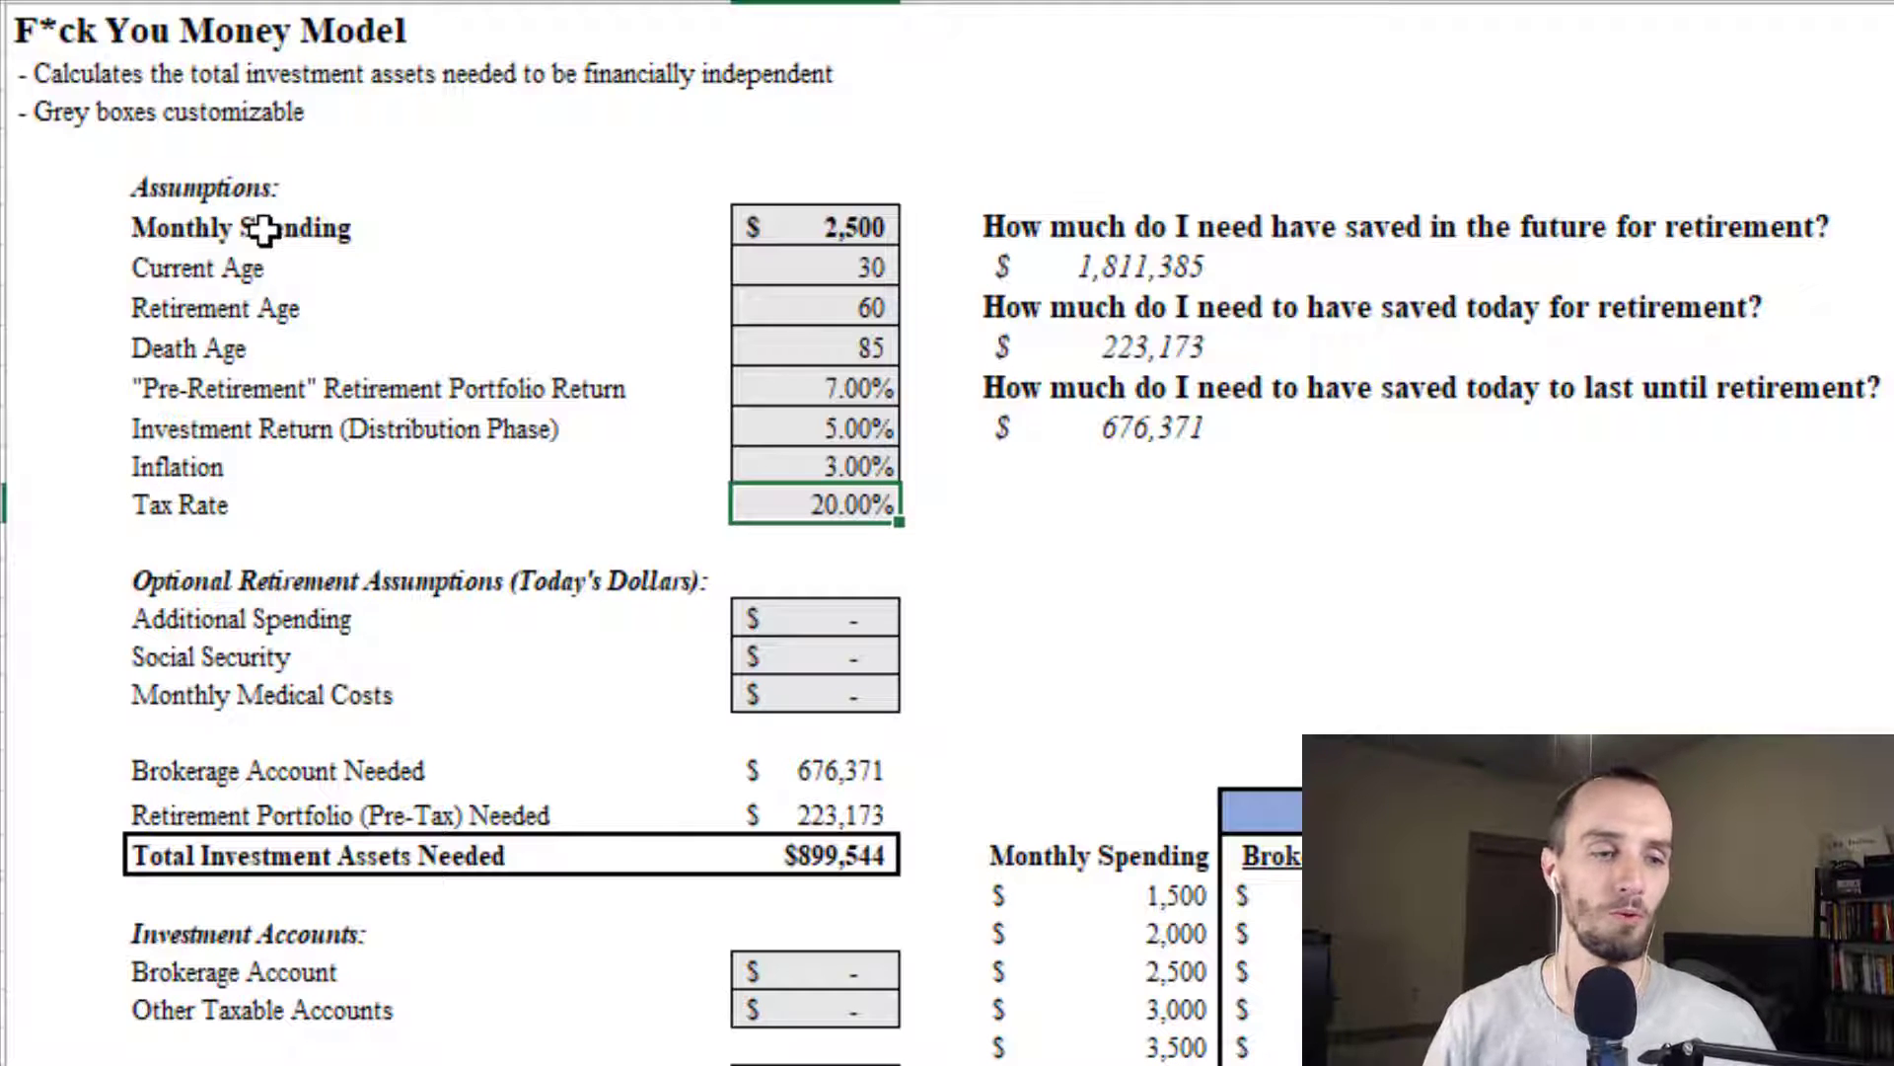
# Step: Examine the answer to how much must be saved in the future for retirement, starting from the Monthly Spending assumption
pyautogui.press('Down')
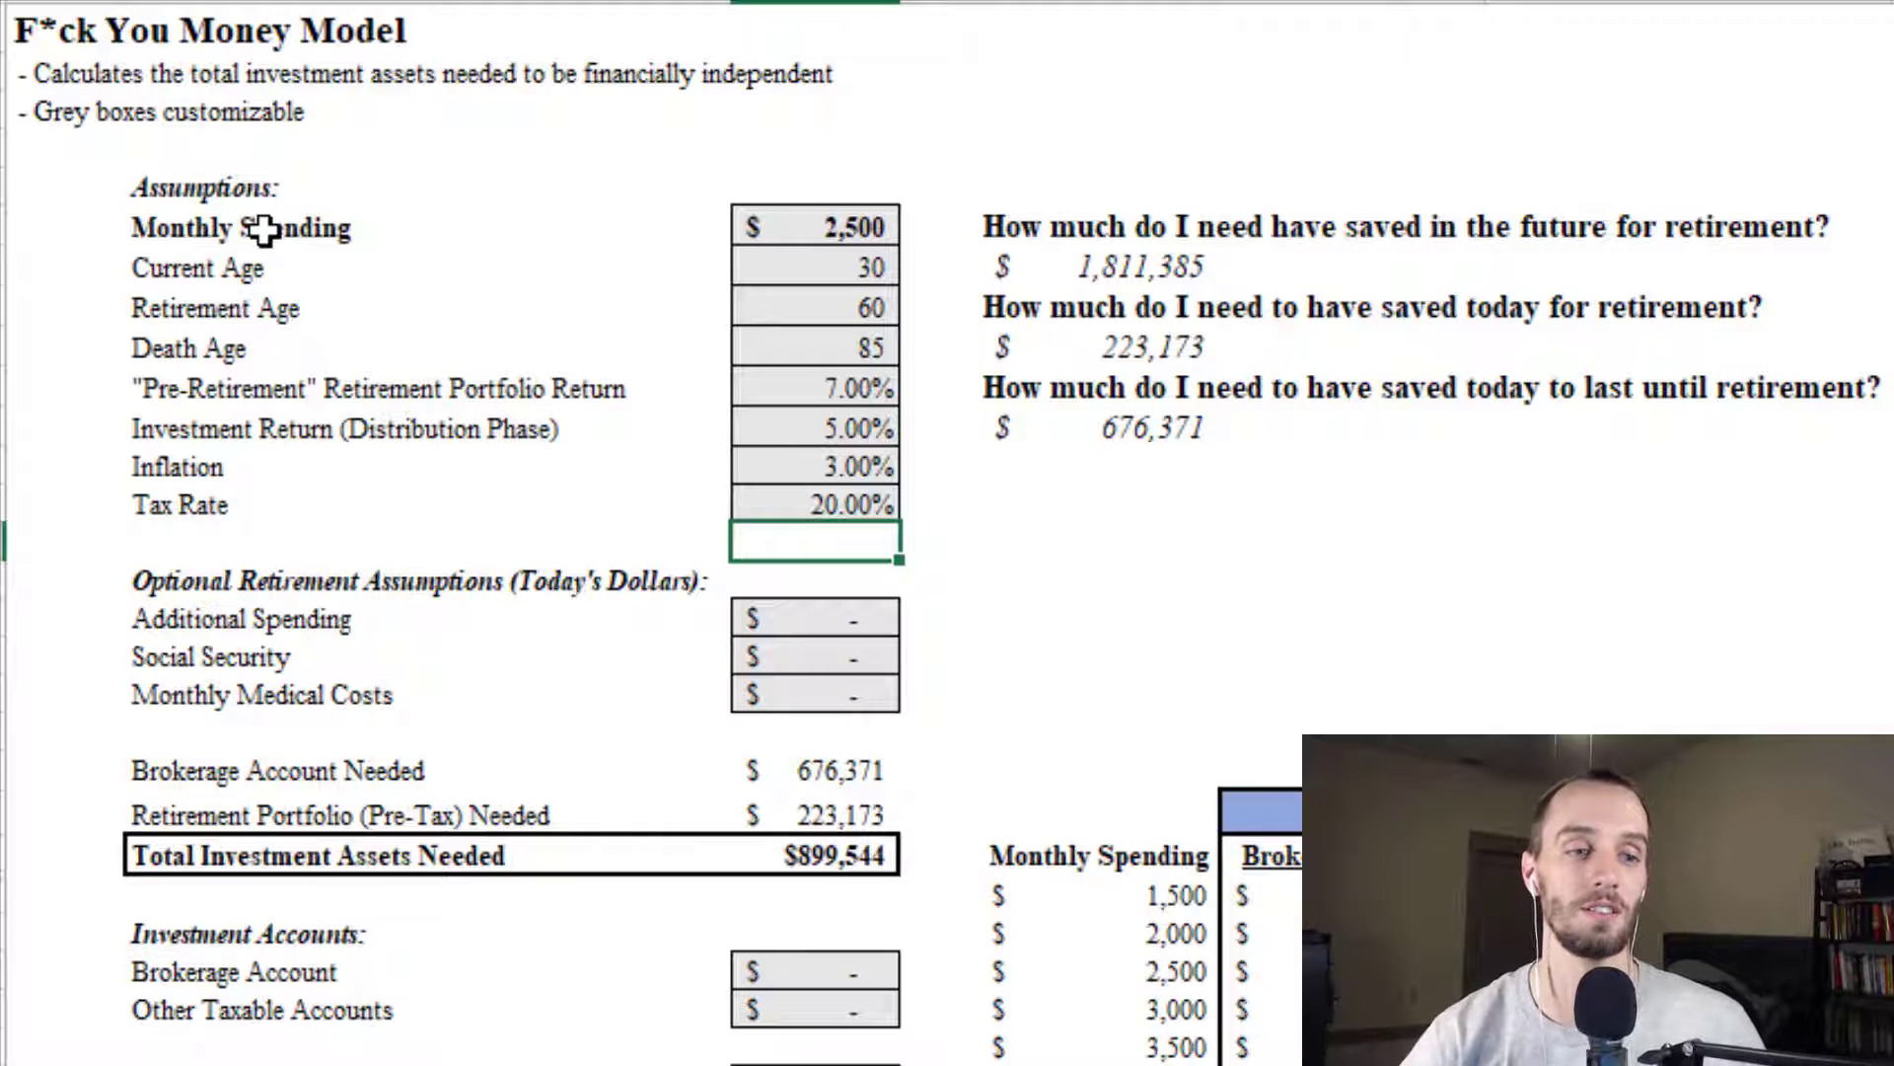
pyautogui.press('Up')
pyautogui.press('Up')
pyautogui.press('Up')
pyautogui.press('Up')
pyautogui.press('Up')
pyautogui.press('Up')
pyautogui.press('Up')
pyautogui.press('Up')
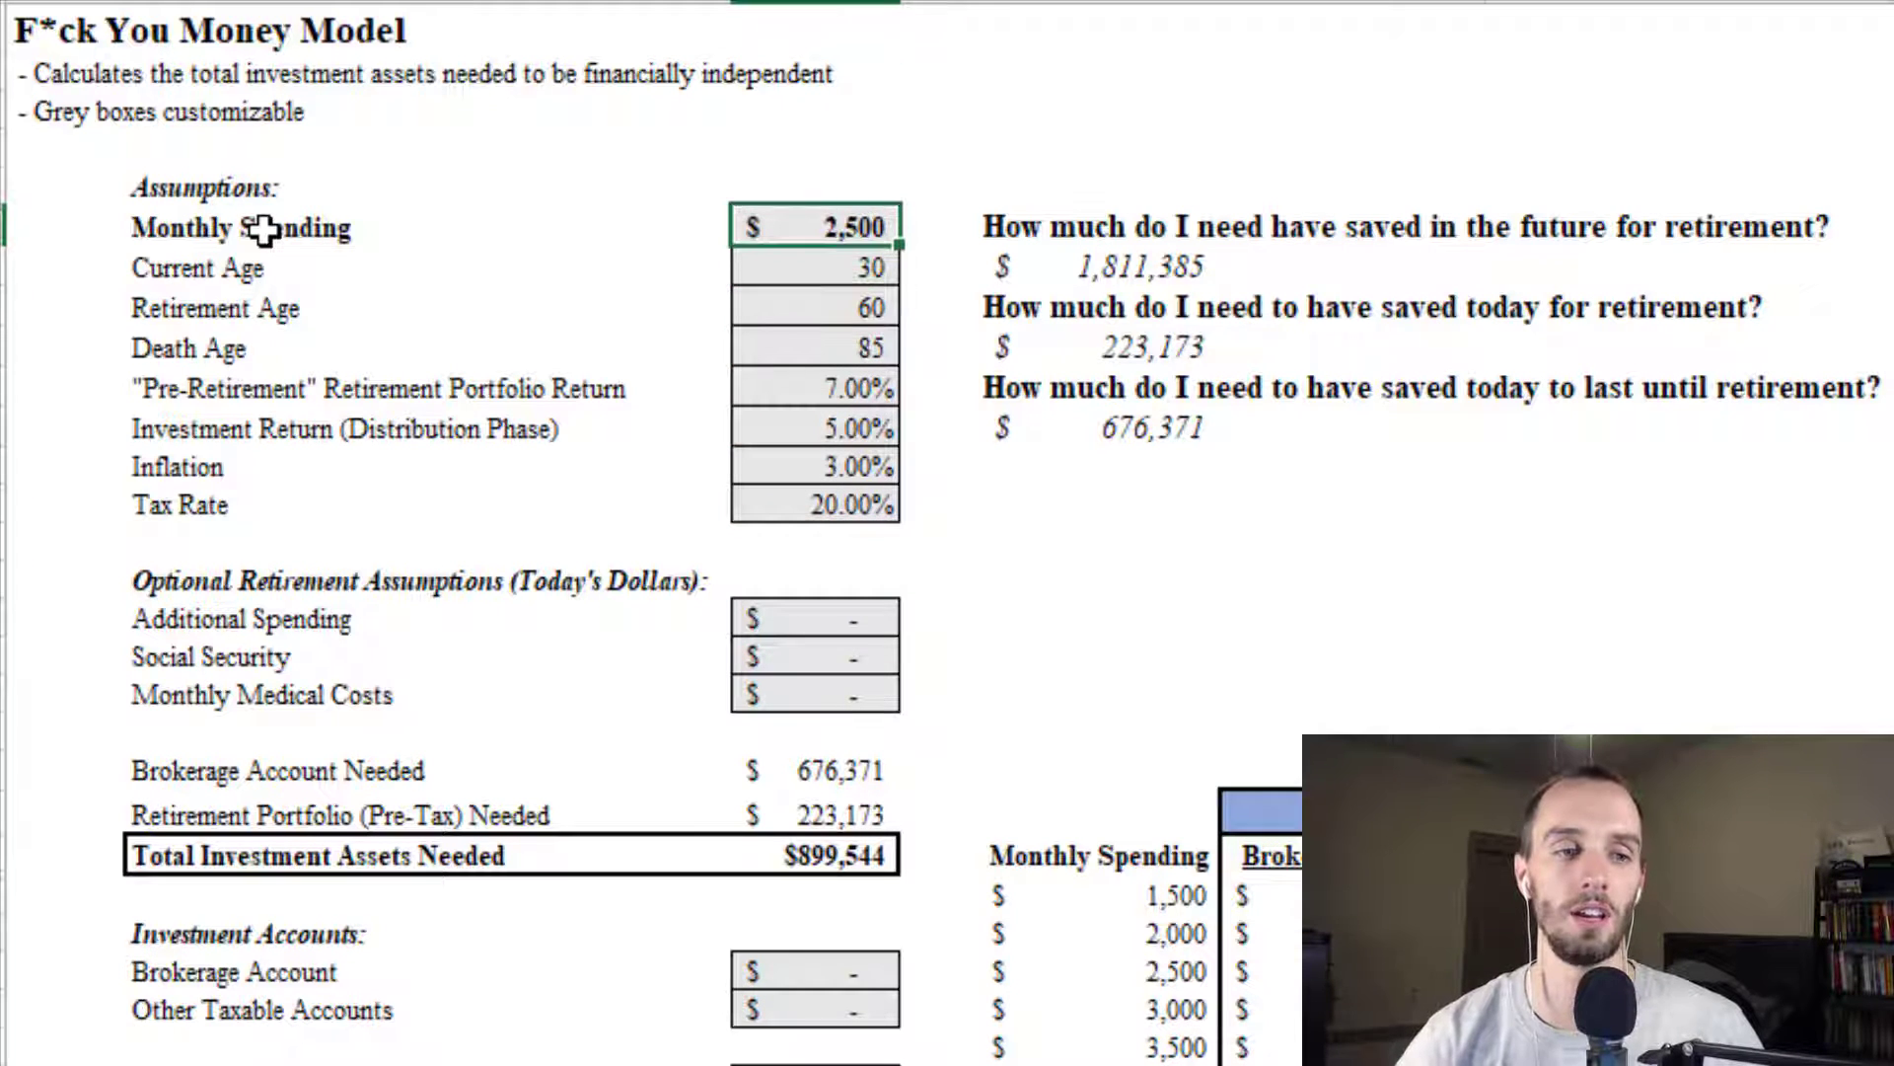
pyautogui.press('Right')
pyautogui.press('Right')
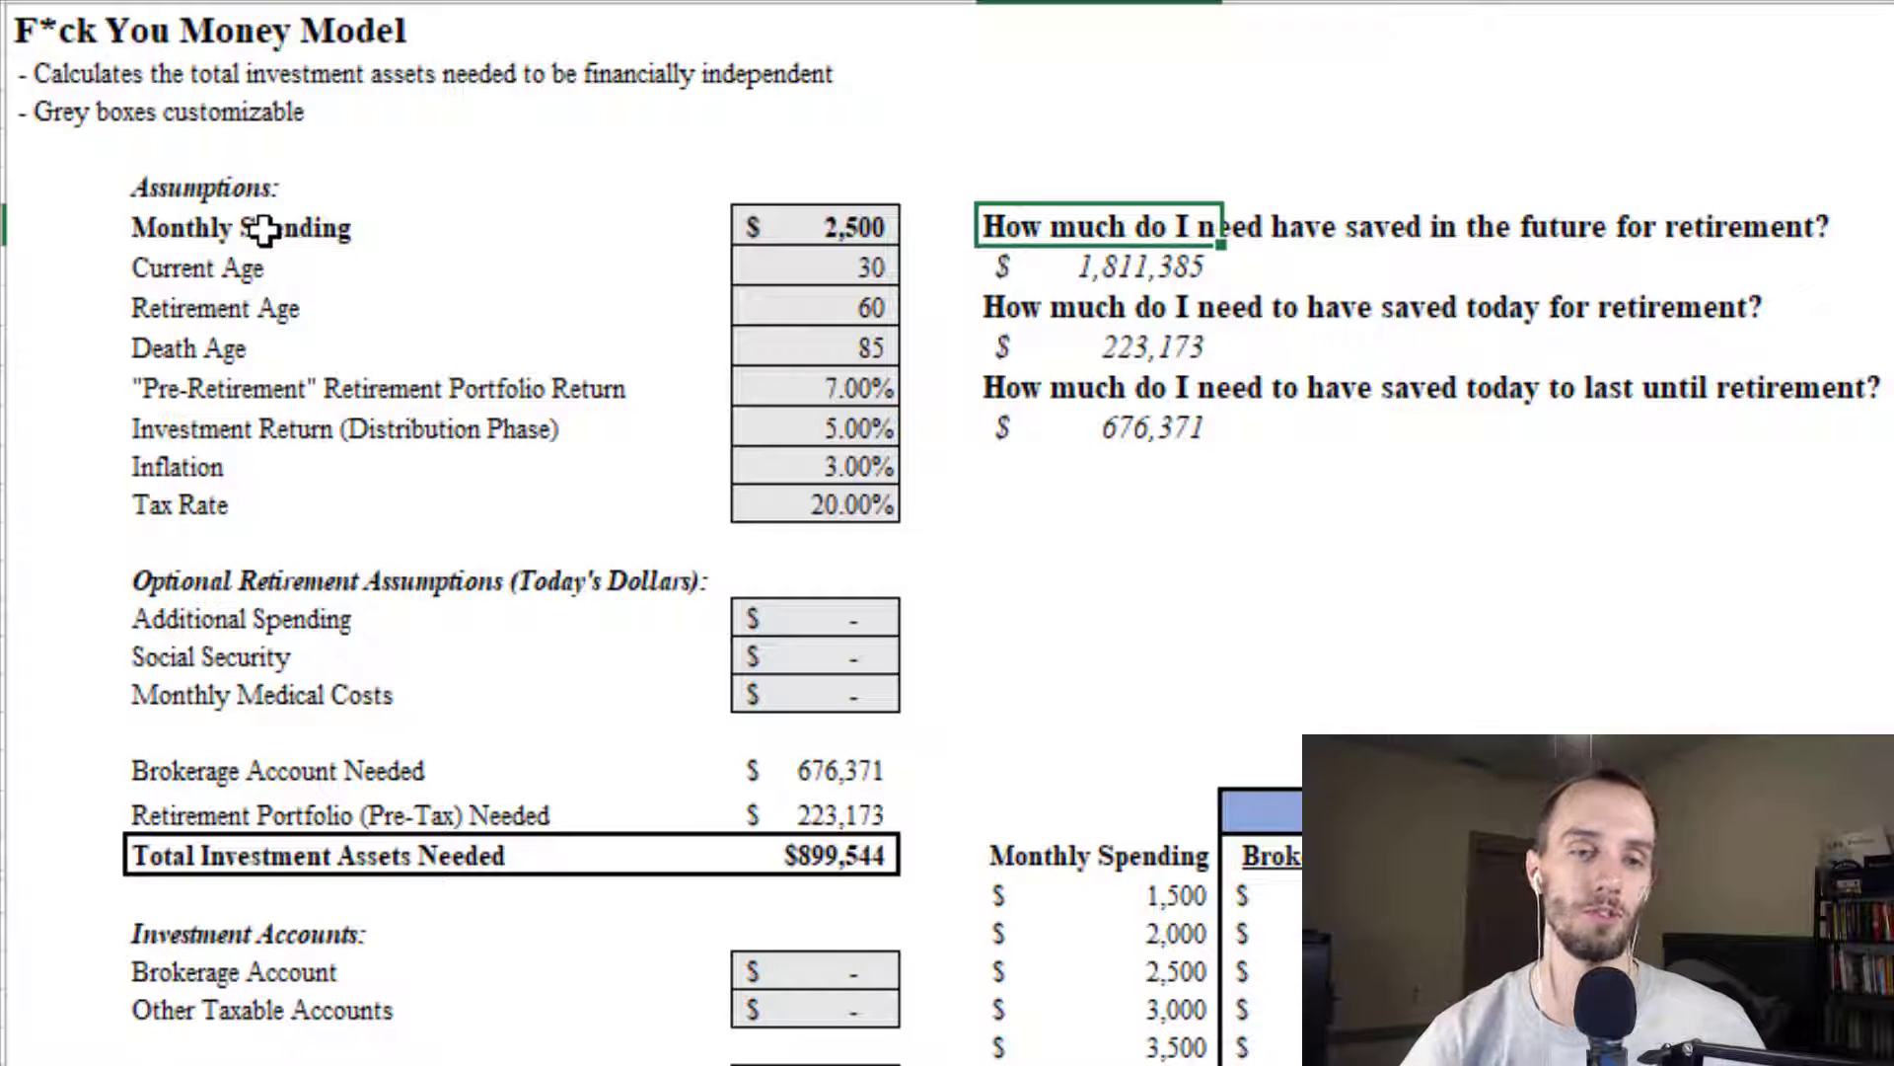
pyautogui.hotkey('shift', 'Down')
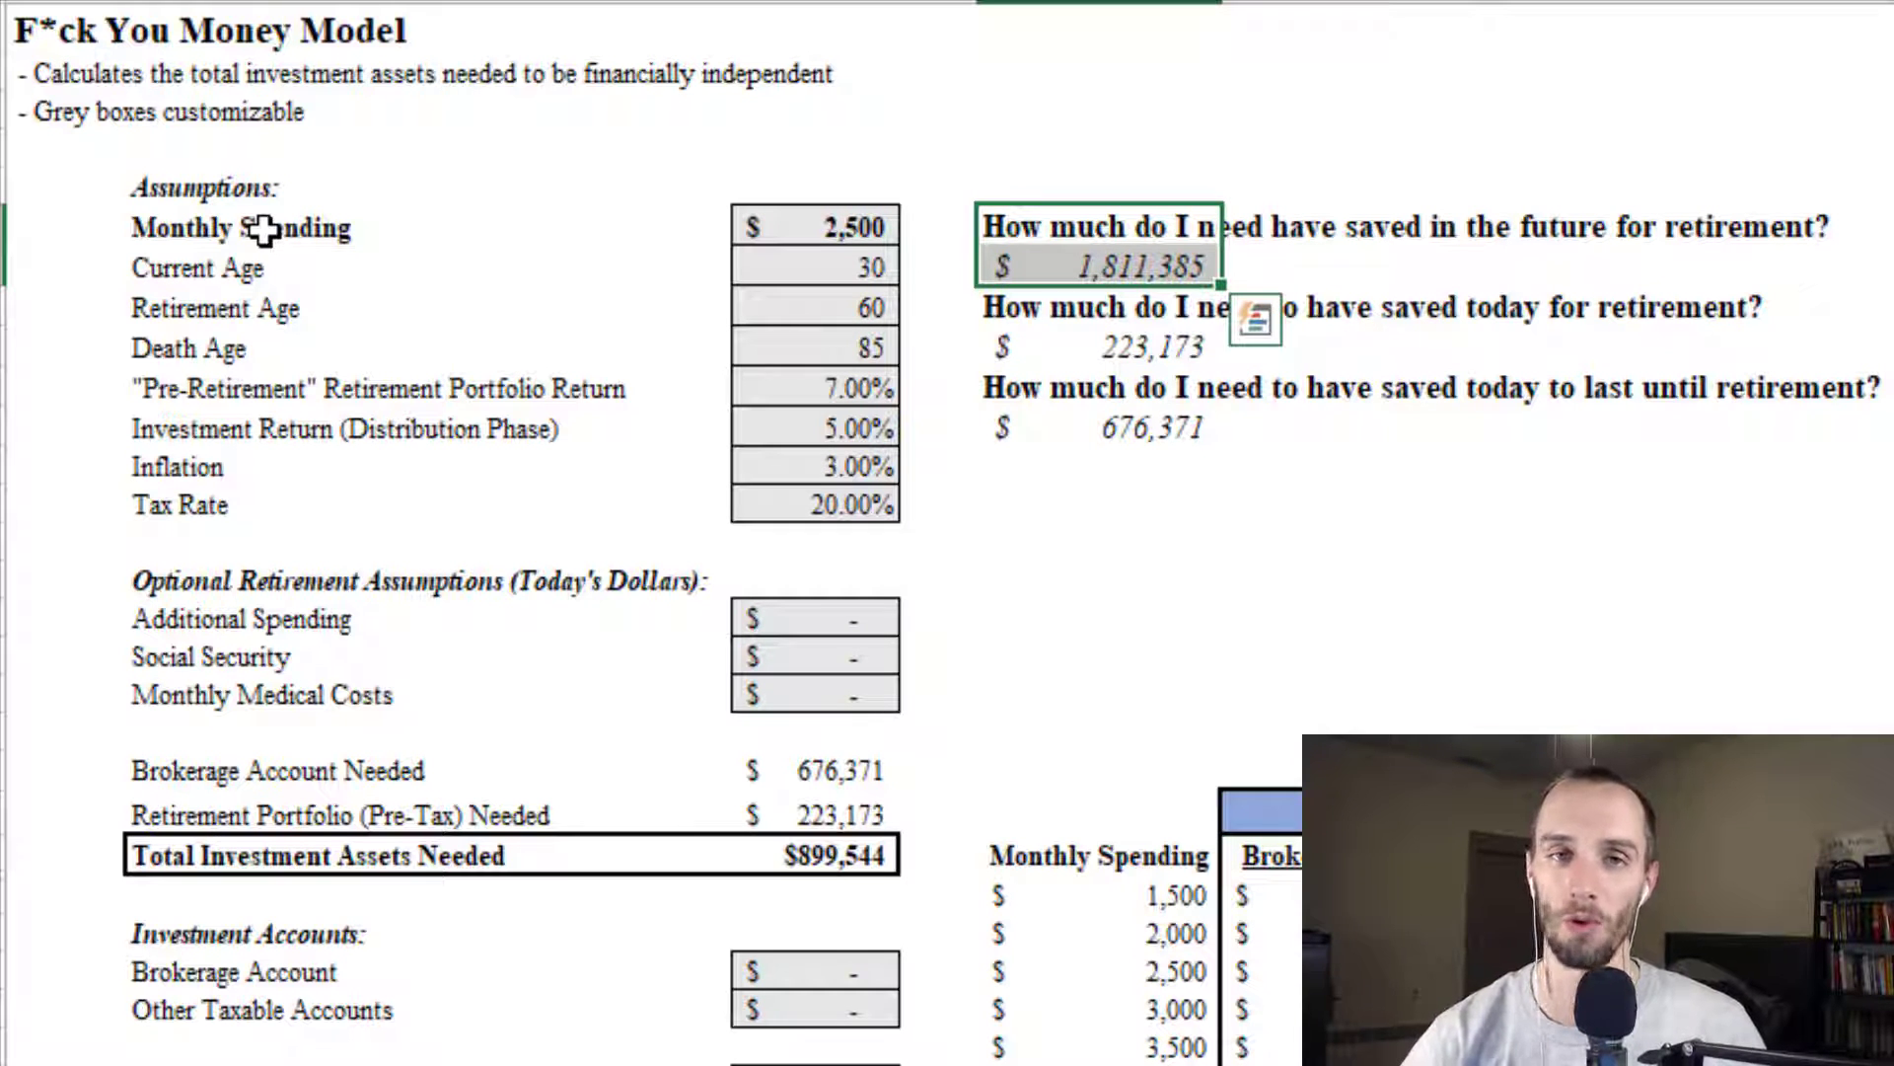
# Step: Check the savings needed today for retirement against the Current Age and Retirement Age assumptions
pyautogui.press('Down')
pyautogui.press('Down')
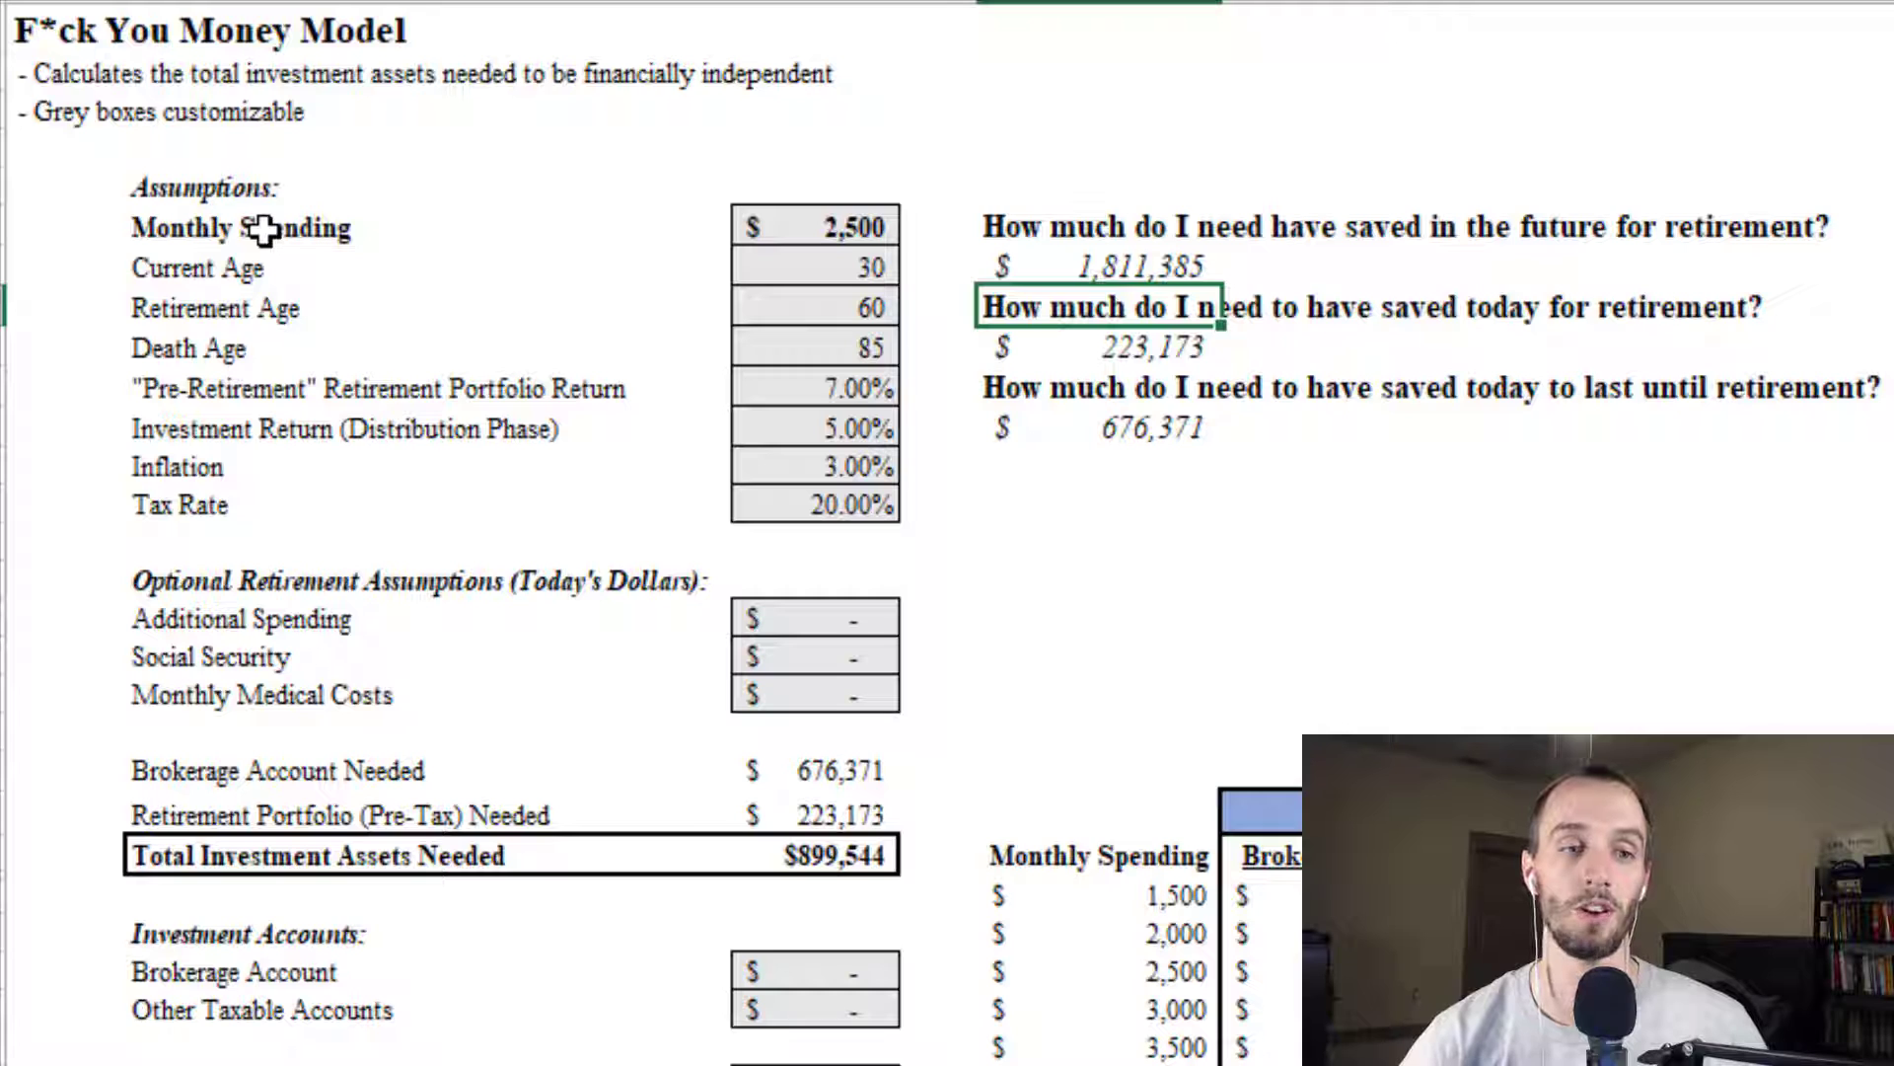
pyautogui.press('Down')
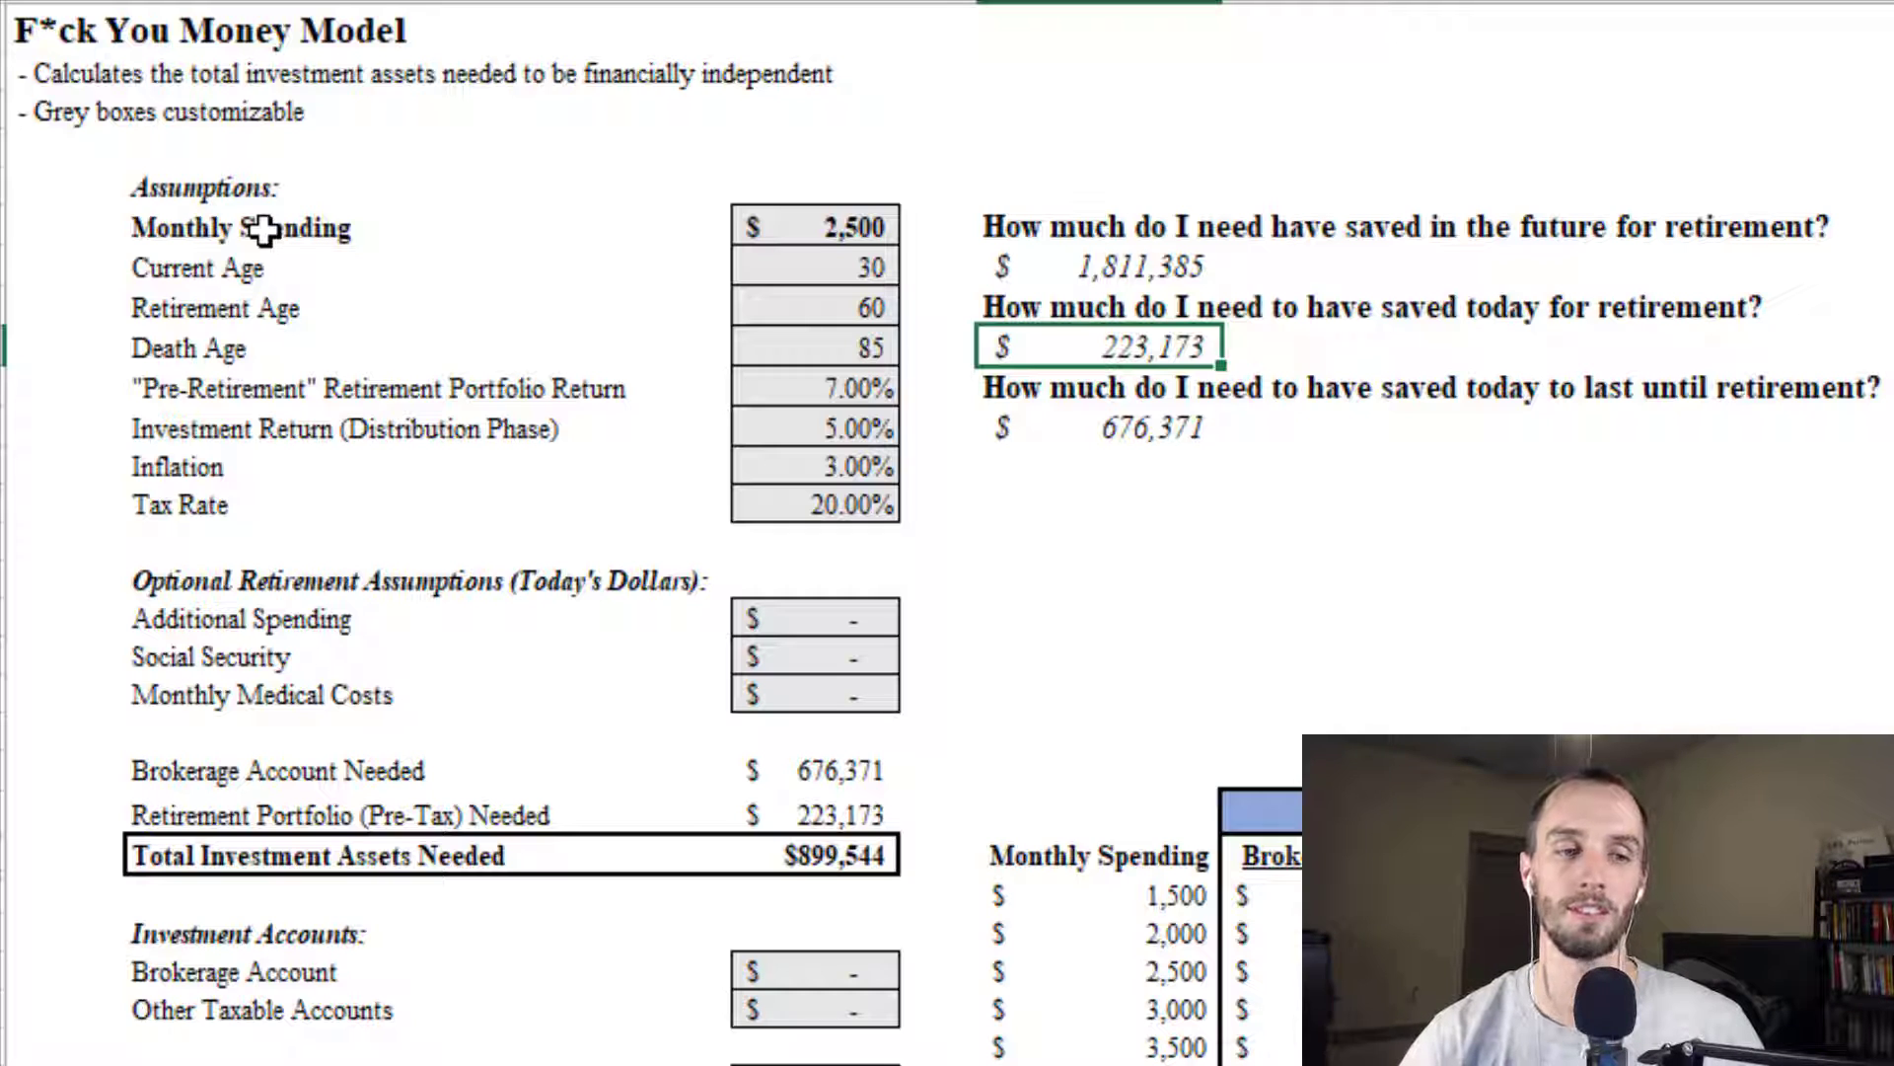
pyautogui.press('Left')
pyautogui.press('Down')
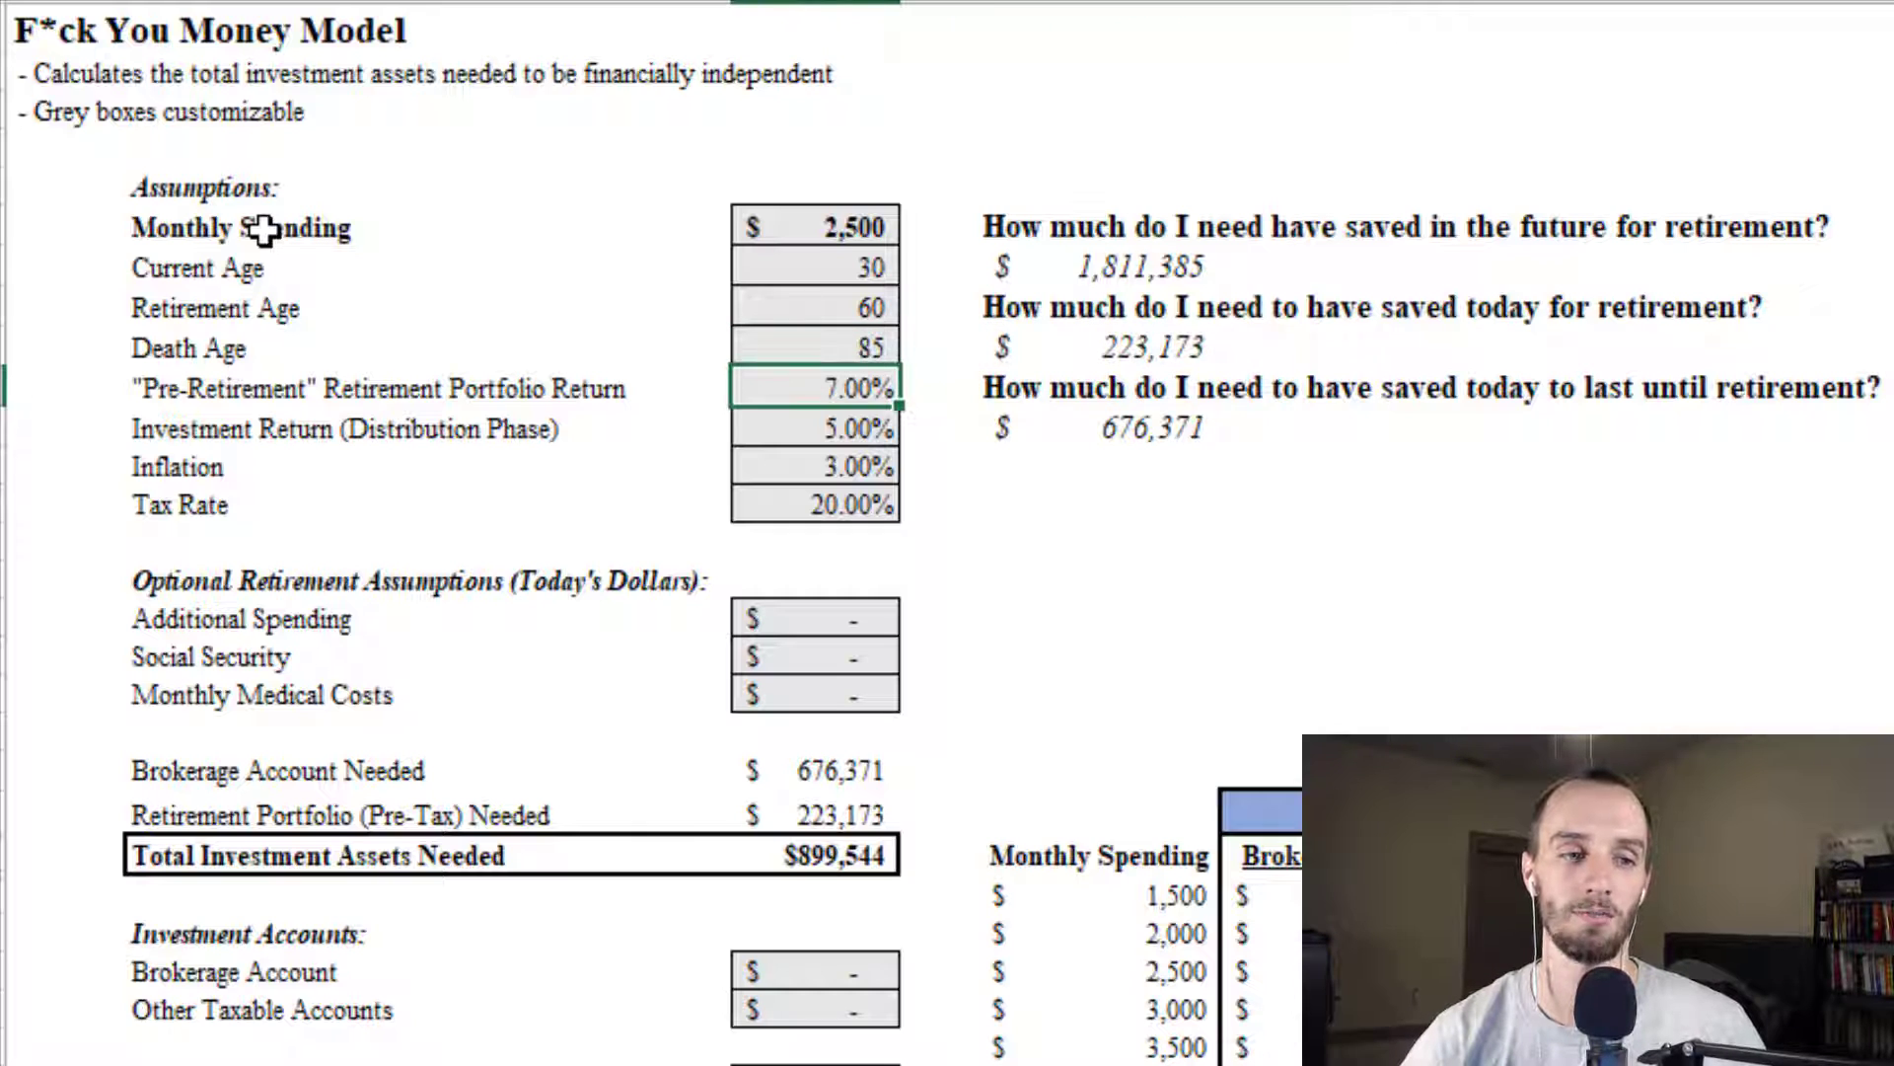
pyautogui.press('Up')
pyautogui.press('Up')
pyautogui.hotkey('shift', 'Up')
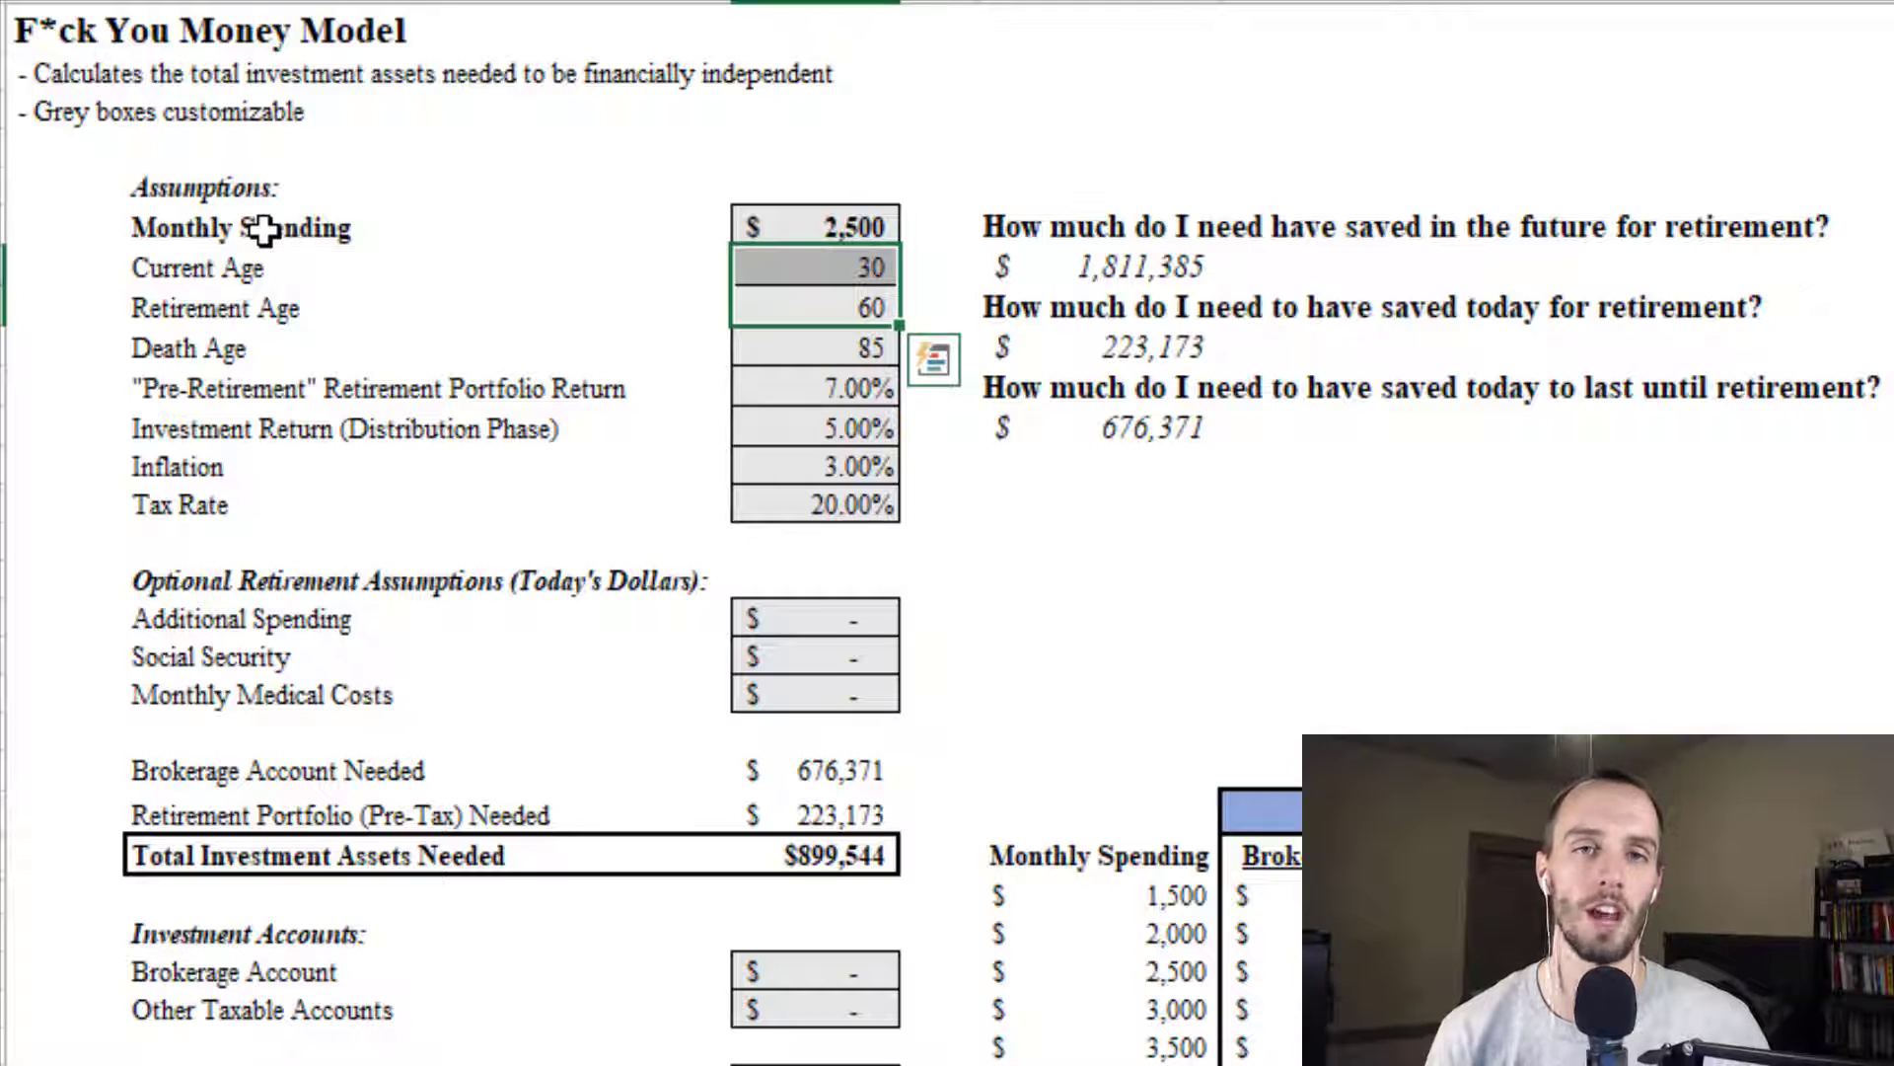
# Step: Review the future retirement savings amount and the amount needed today to last until retirement
pyautogui.press('Right')
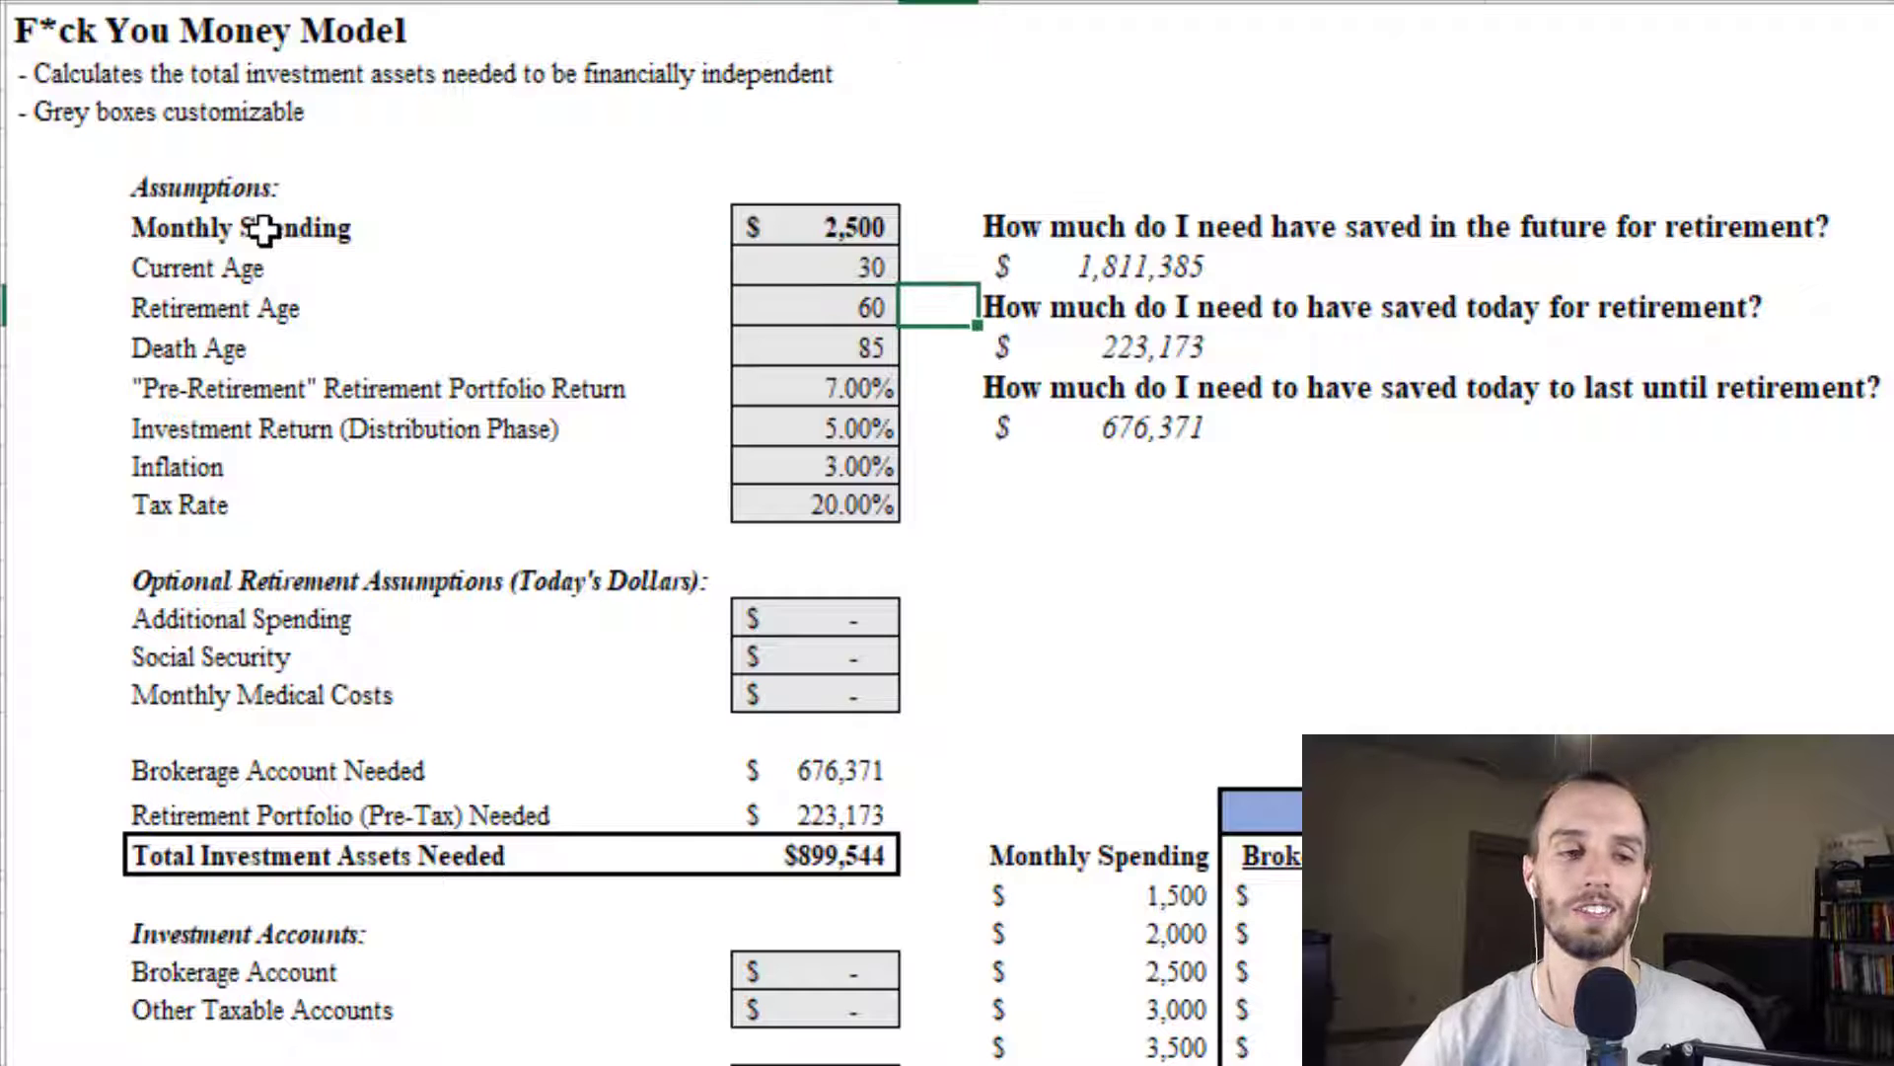
pyautogui.press('Right')
pyautogui.press('Up')
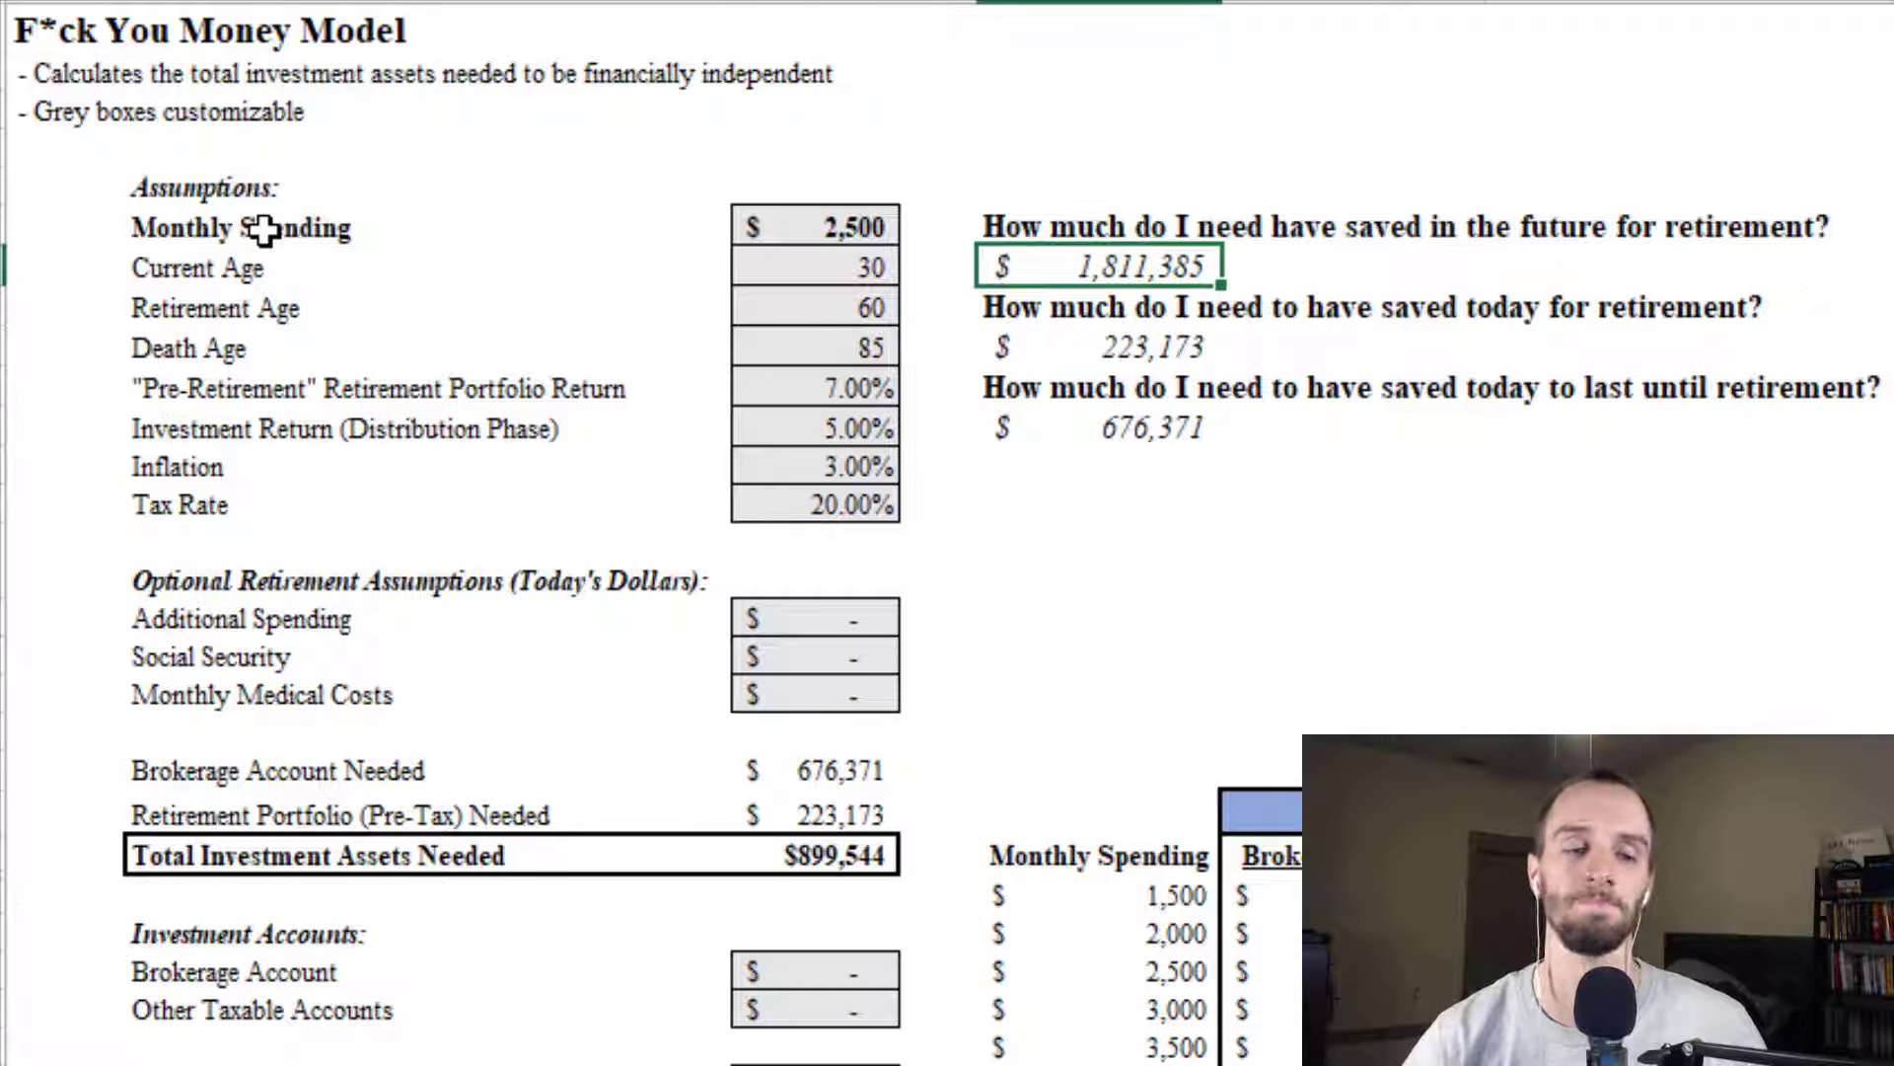
pyautogui.press('Down')
pyautogui.press('Down')
pyautogui.press('Down')
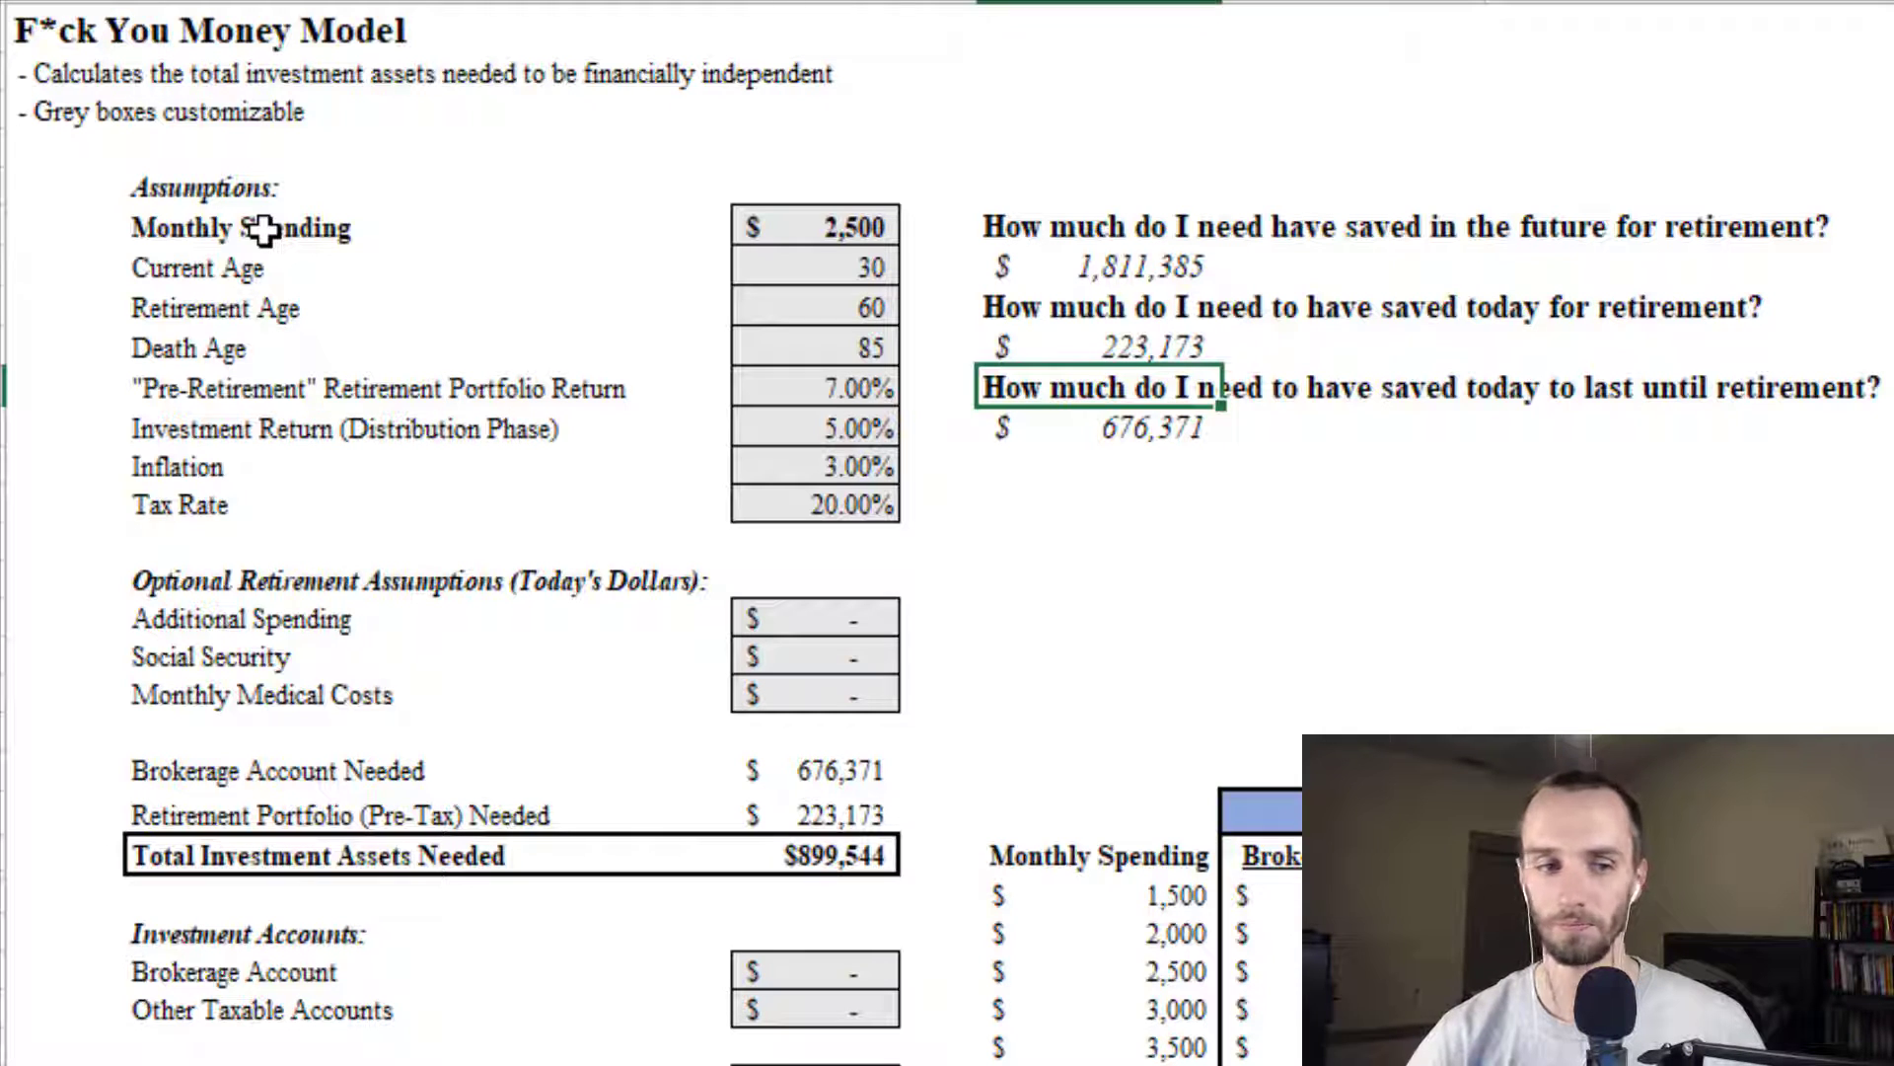
pyautogui.press('Down')
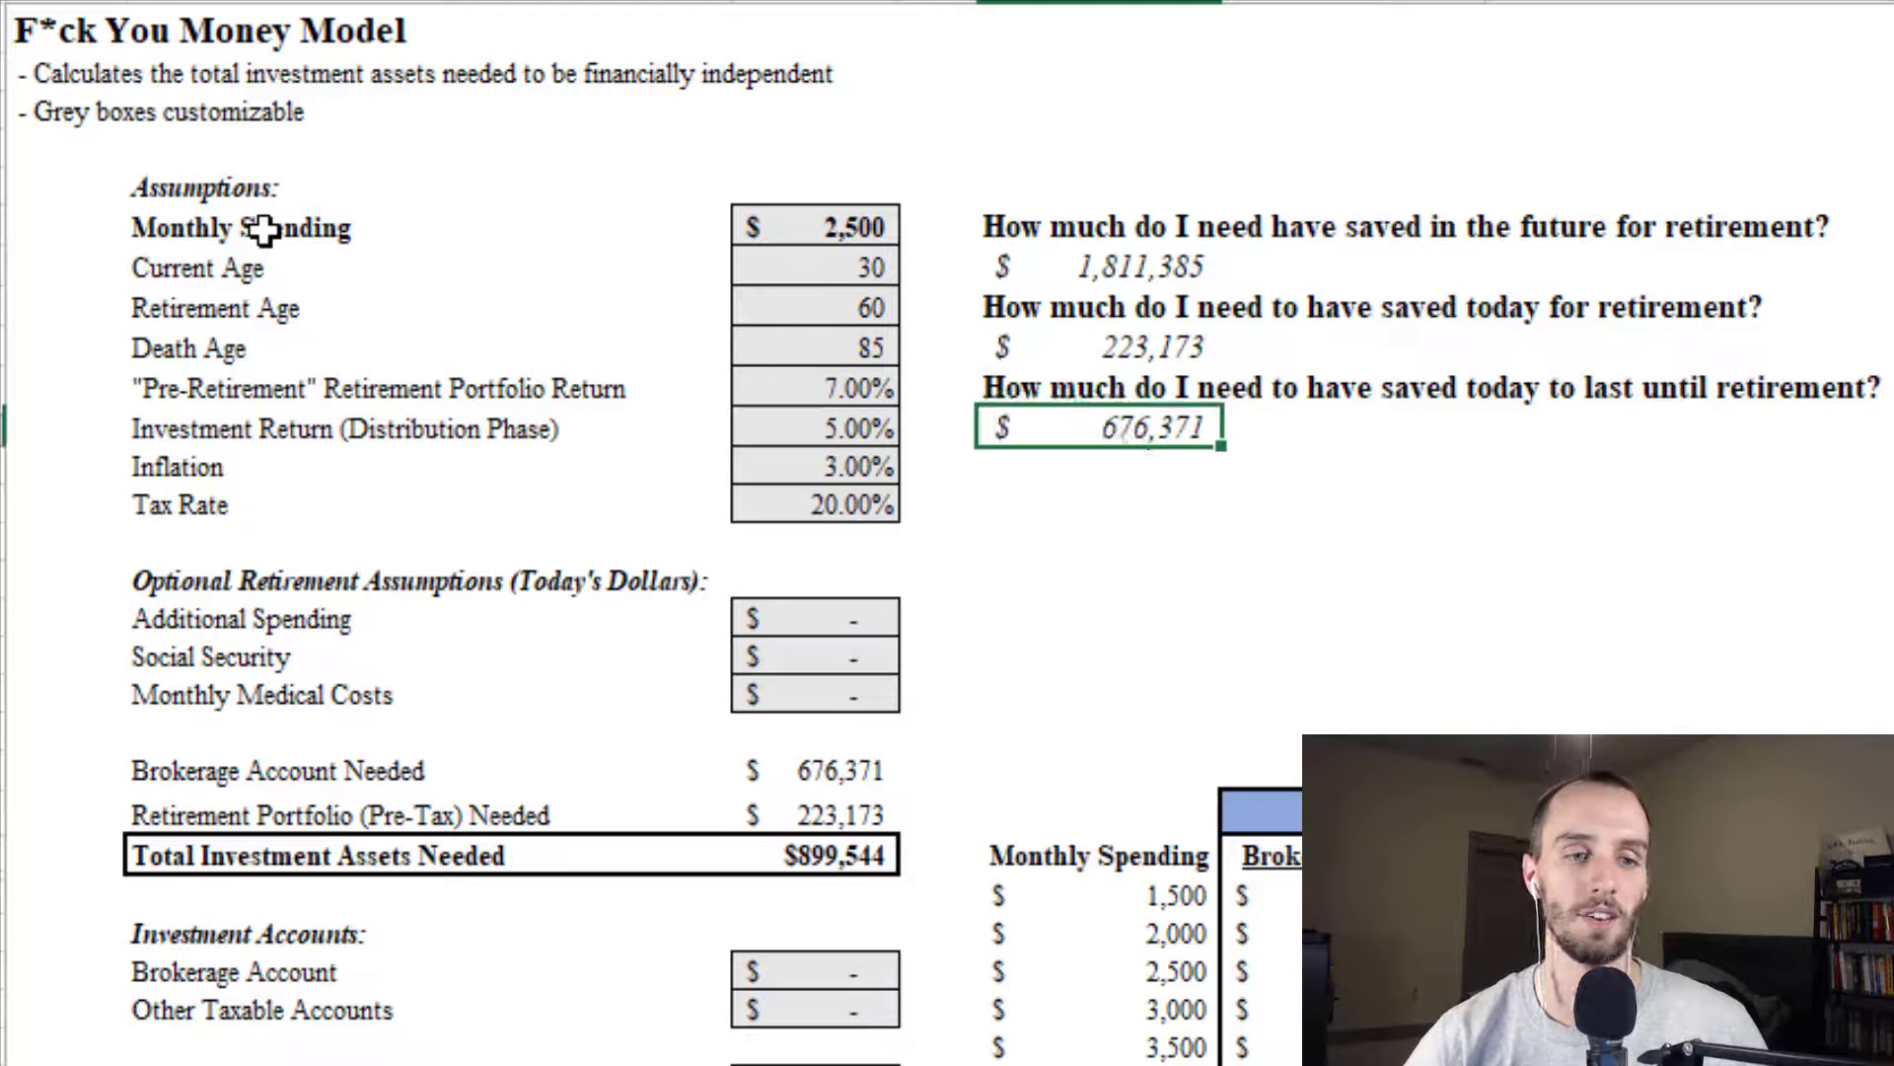
# Step: Relate the savings needed to last until retirement to the Monthly Spending, Current Age and Retirement Age assumptions
pyautogui.press('Left')
pyautogui.press('Up')
pyautogui.press('Up')
pyautogui.press('Up')
pyautogui.press('Up')
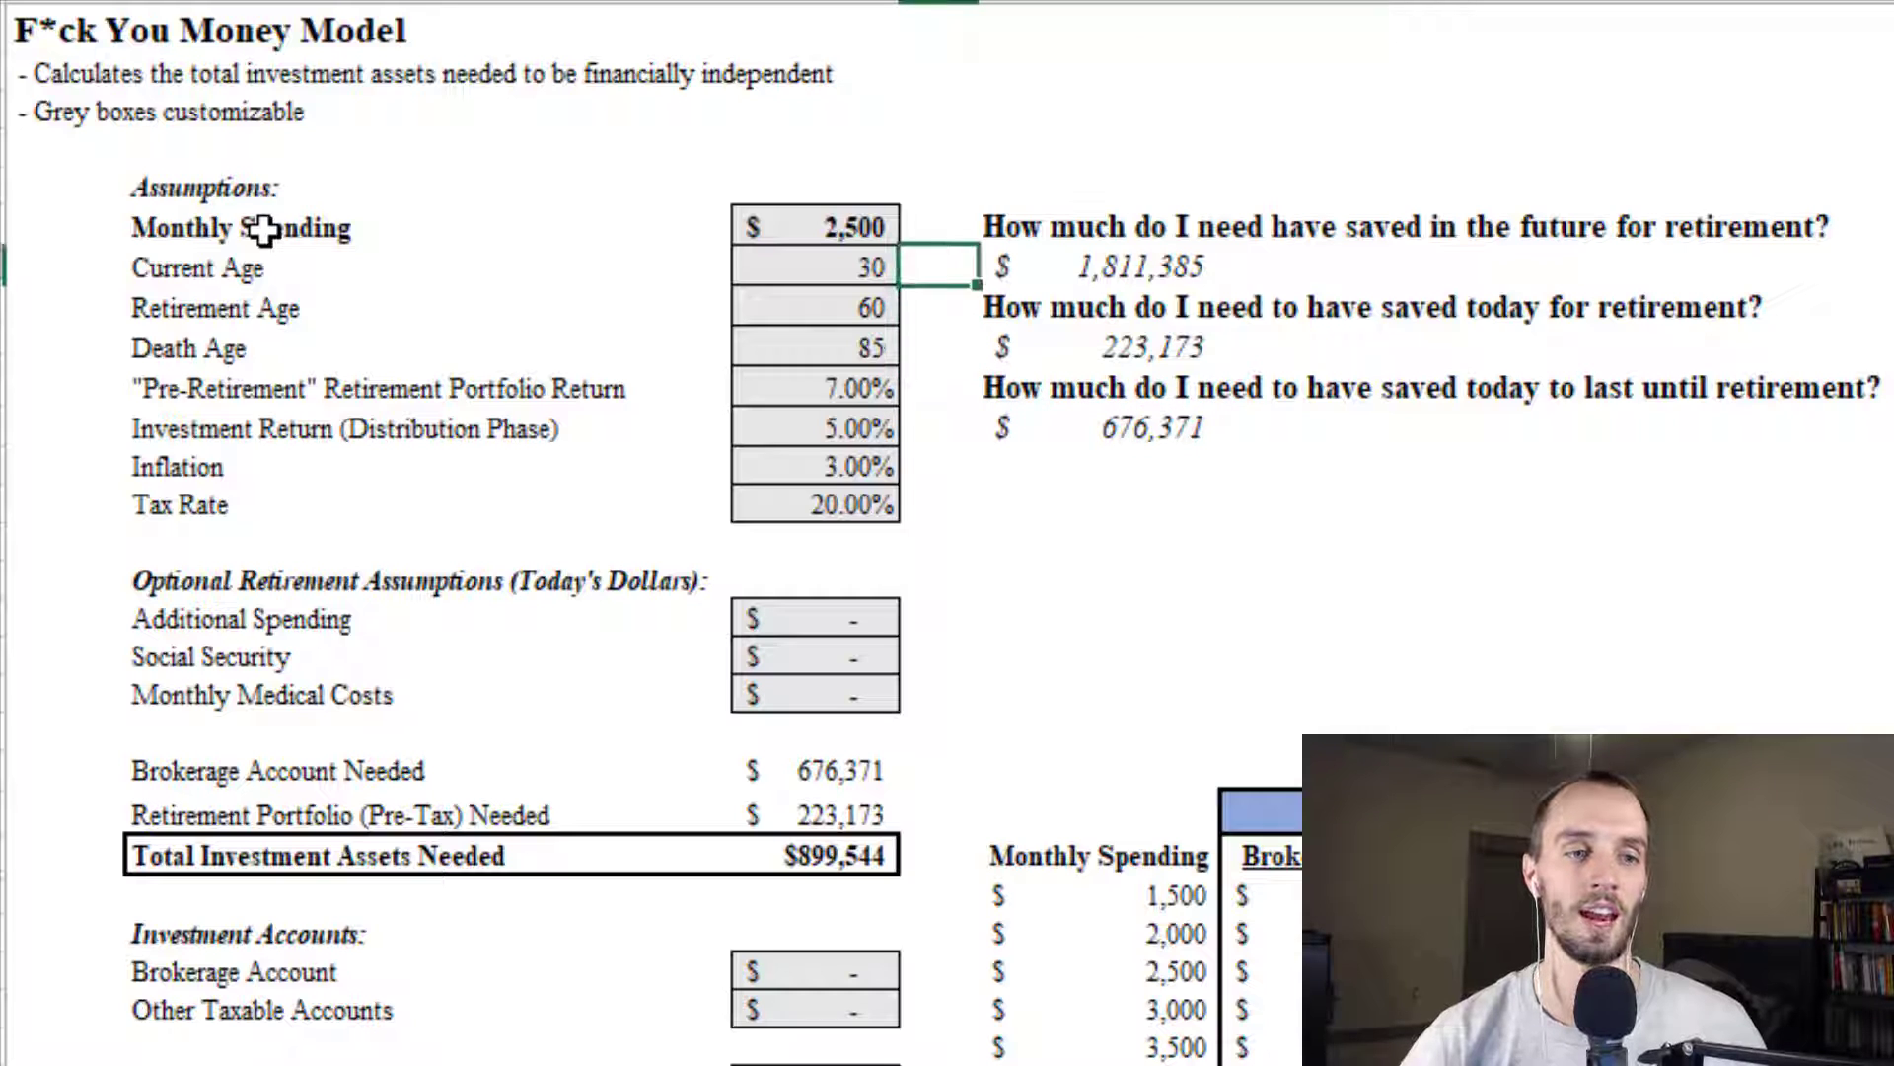
pyautogui.press('Left')
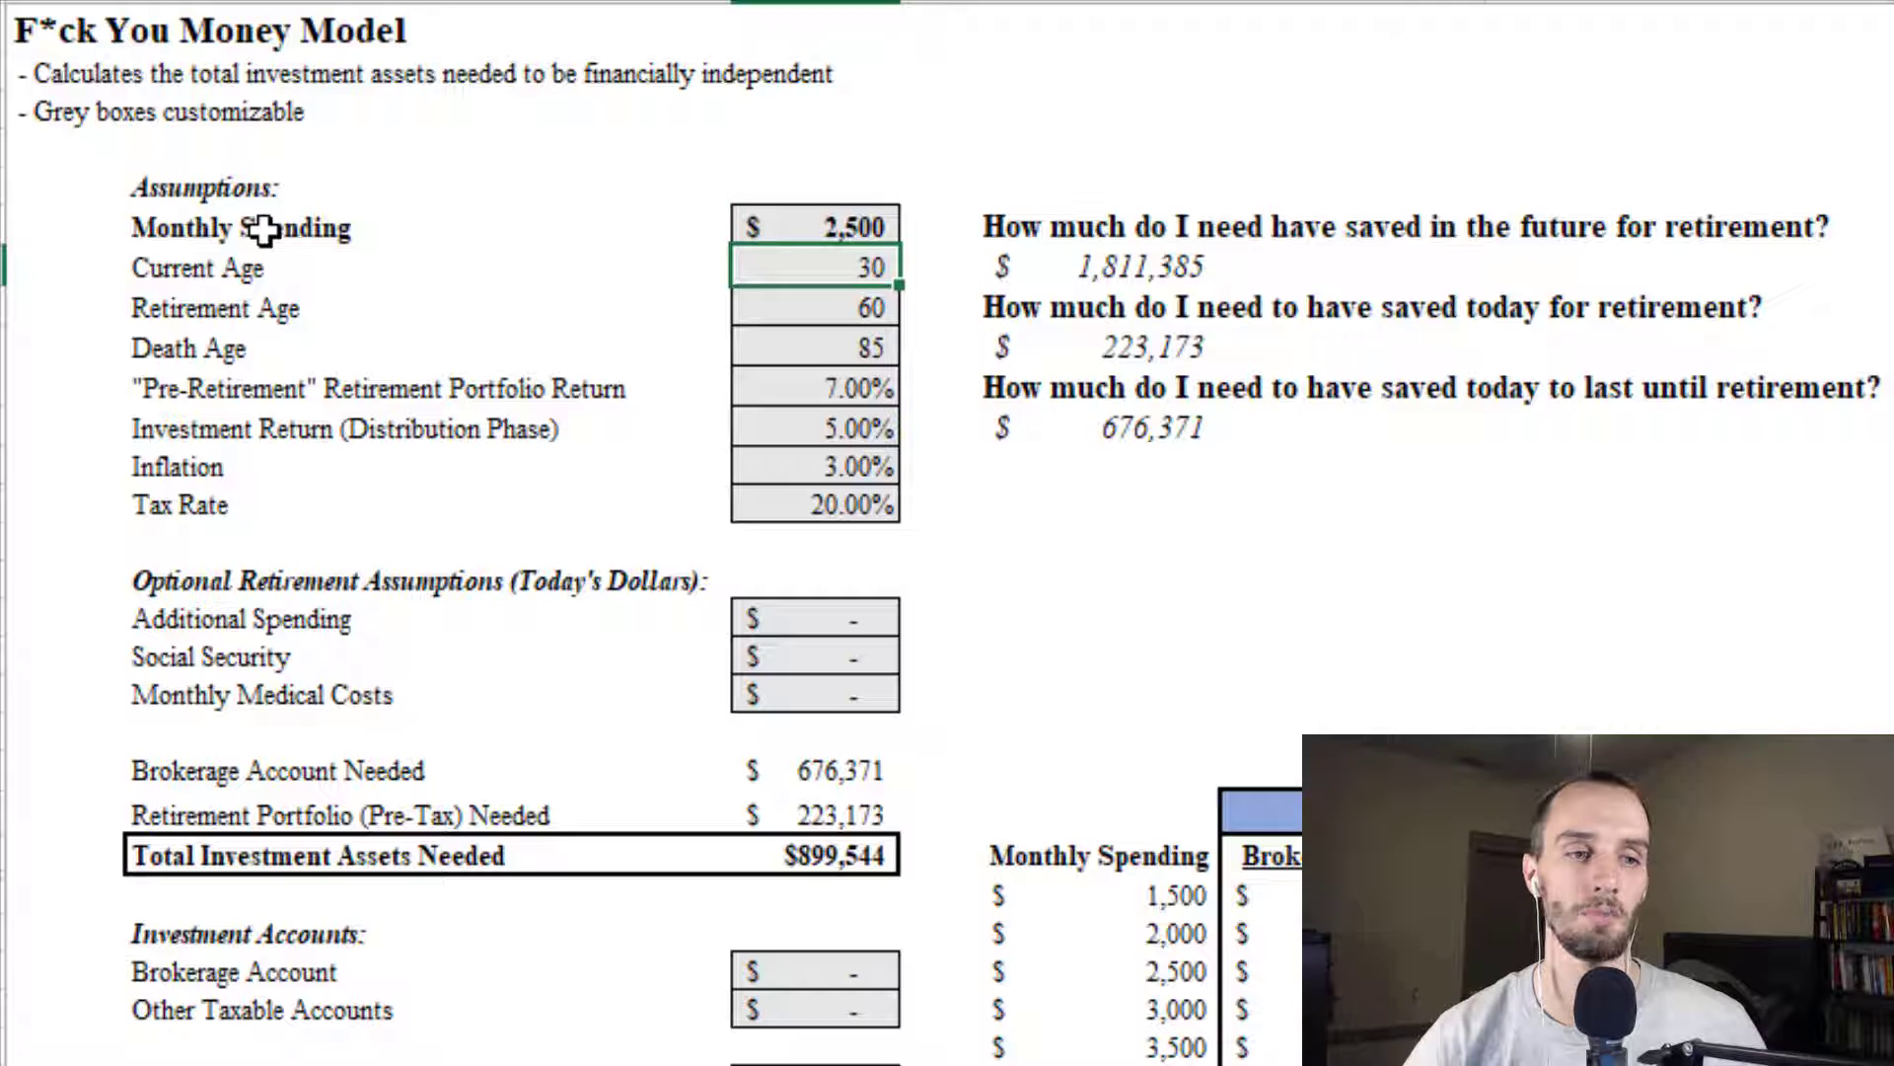
pyautogui.press('Up')
pyautogui.press('Down')
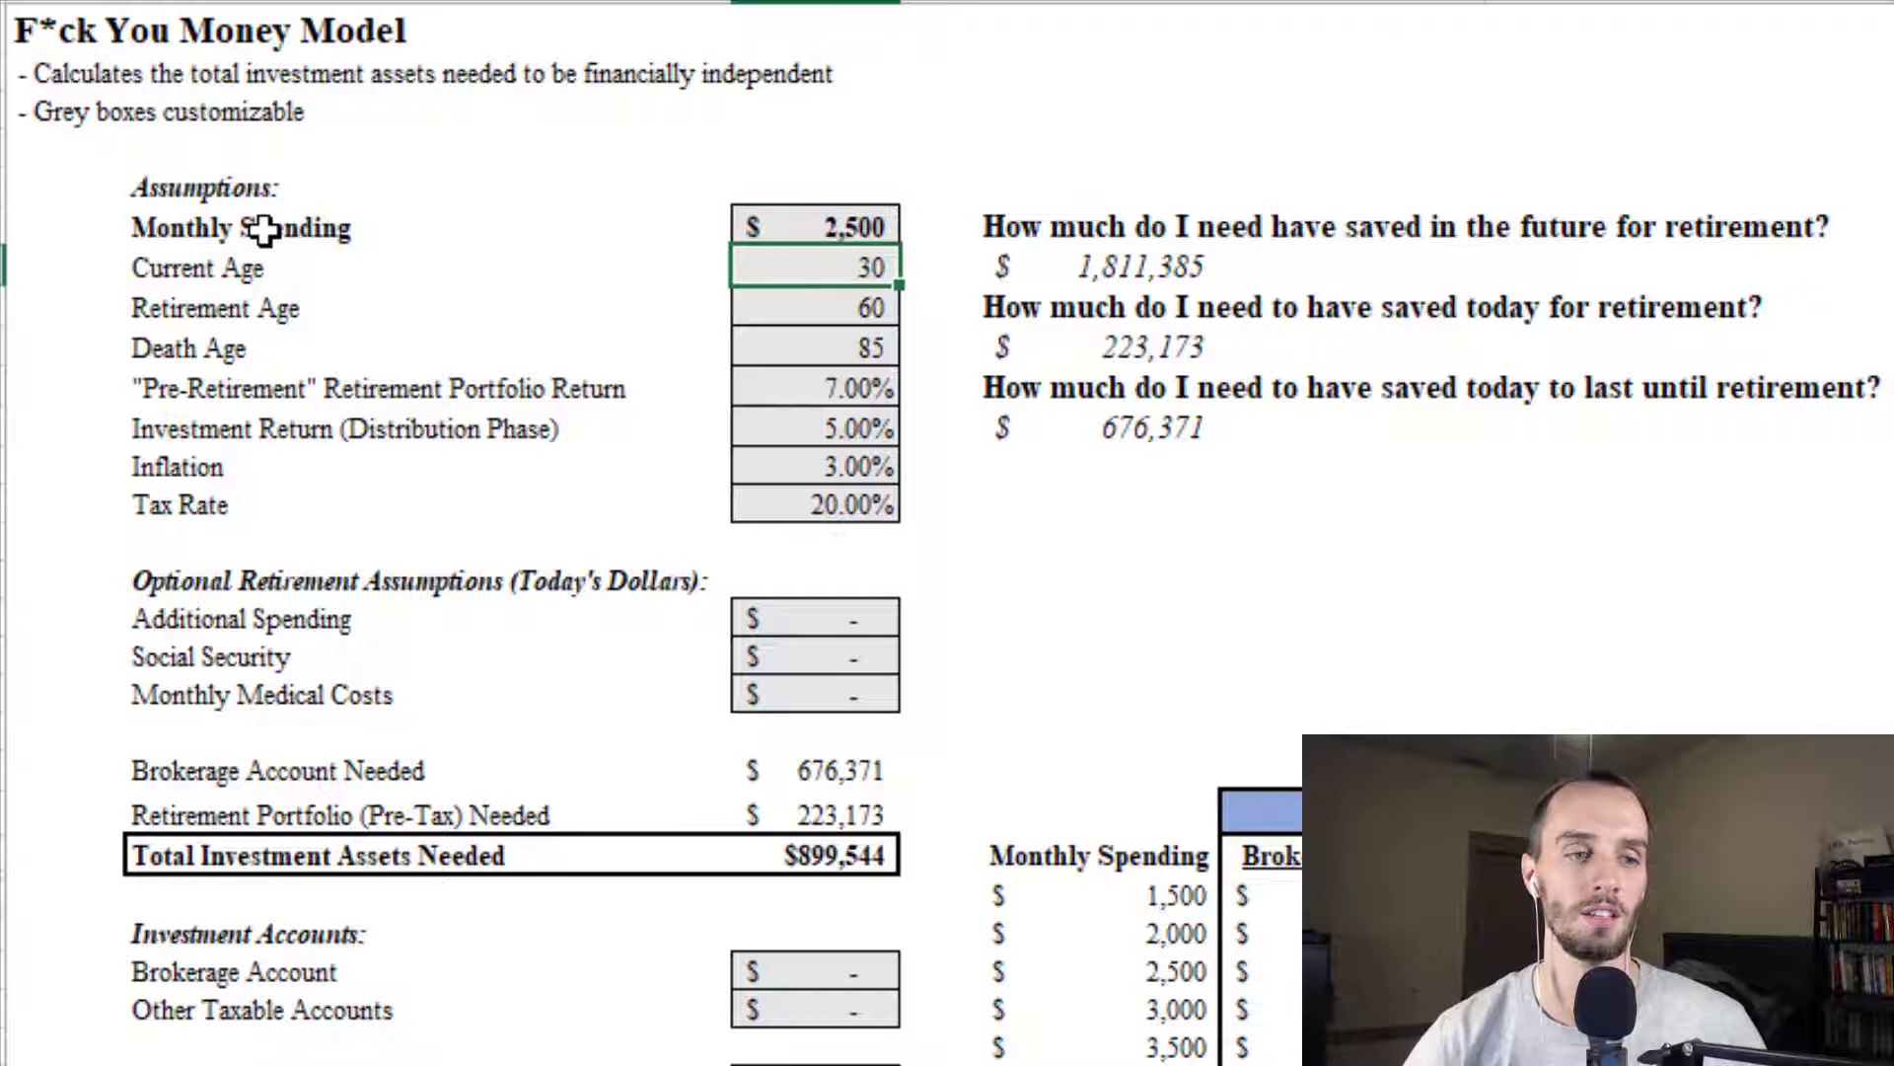
pyautogui.press('Down')
pyautogui.press('Left')
pyautogui.press('Left')
pyautogui.press('Right')
pyautogui.press('Right')
pyautogui.press('Right')
pyautogui.press('Right')
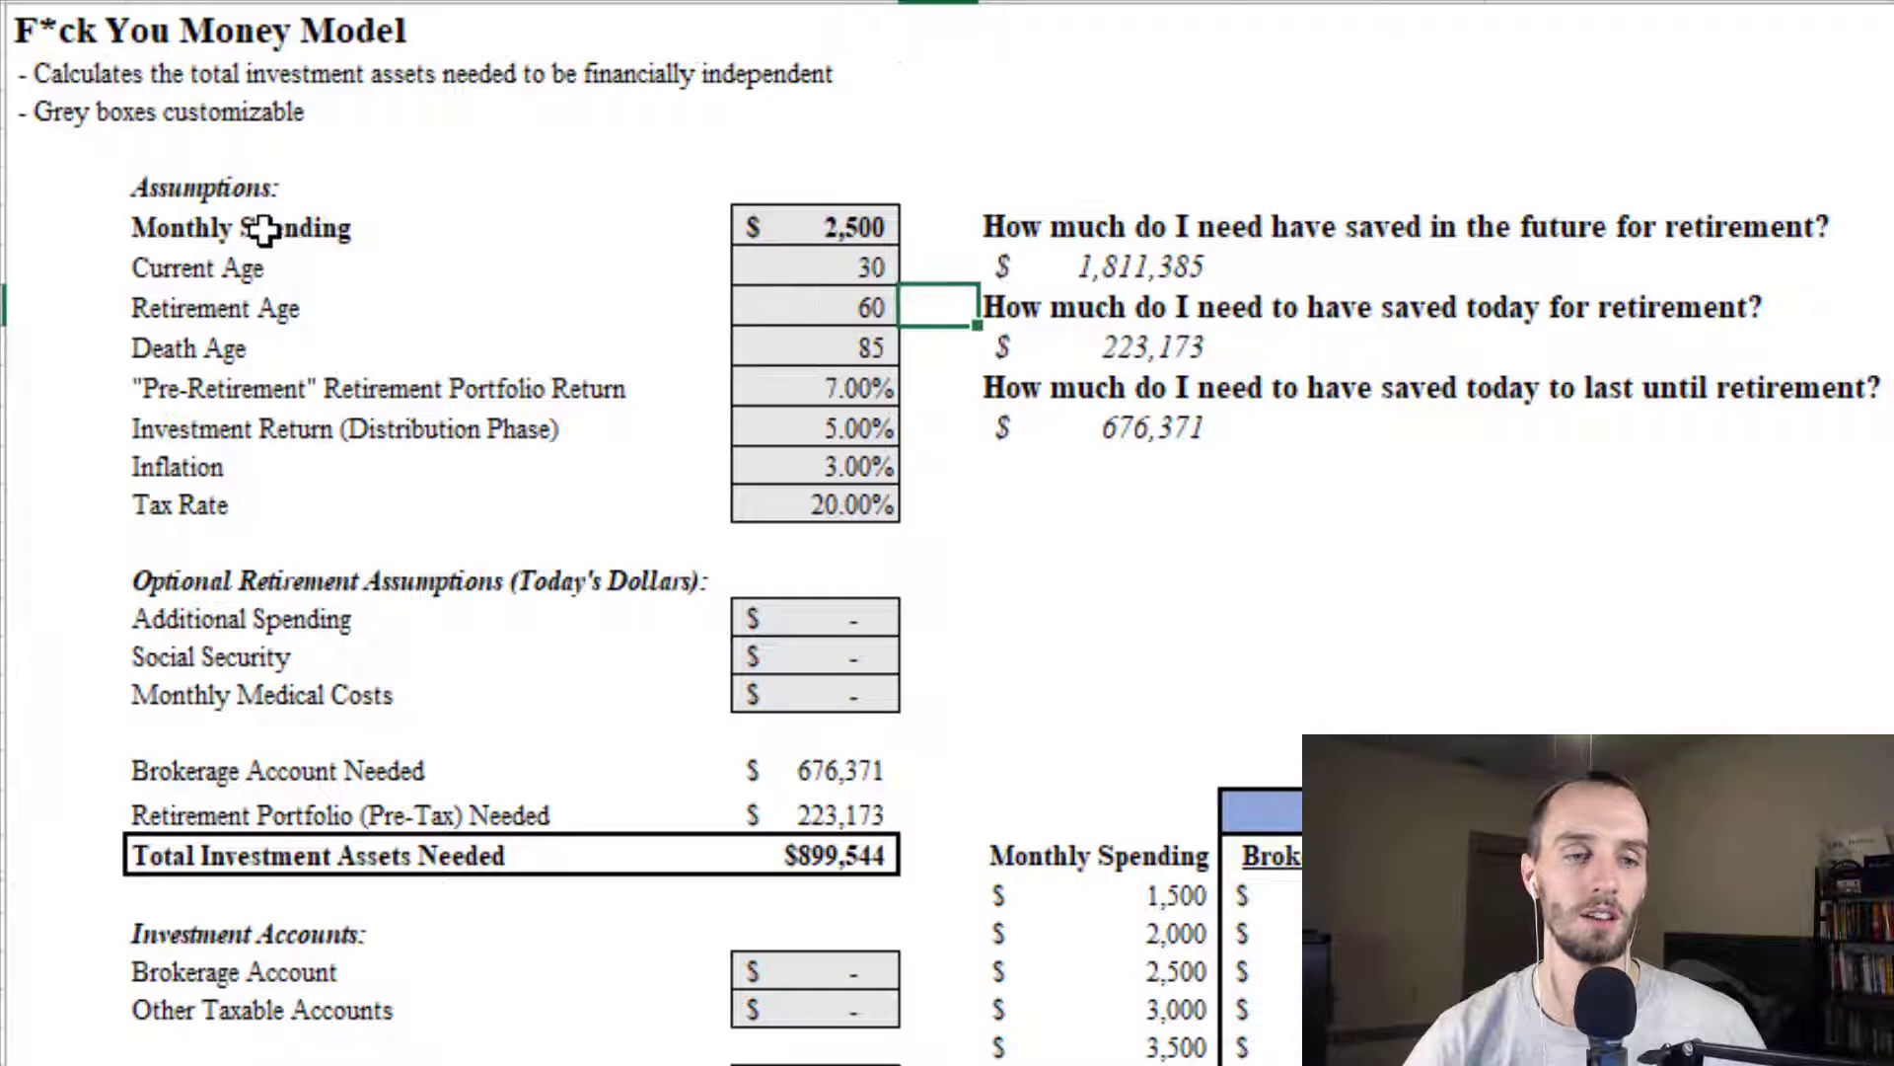
# Step: Examine the Total Investment Assets Needed result below the optional retirement assumptions
pyautogui.press('Down')
pyautogui.press('Down')
pyautogui.press('Down')
pyautogui.press('Down')
pyautogui.press('Down')
pyautogui.press('Down')
pyautogui.press('Left')
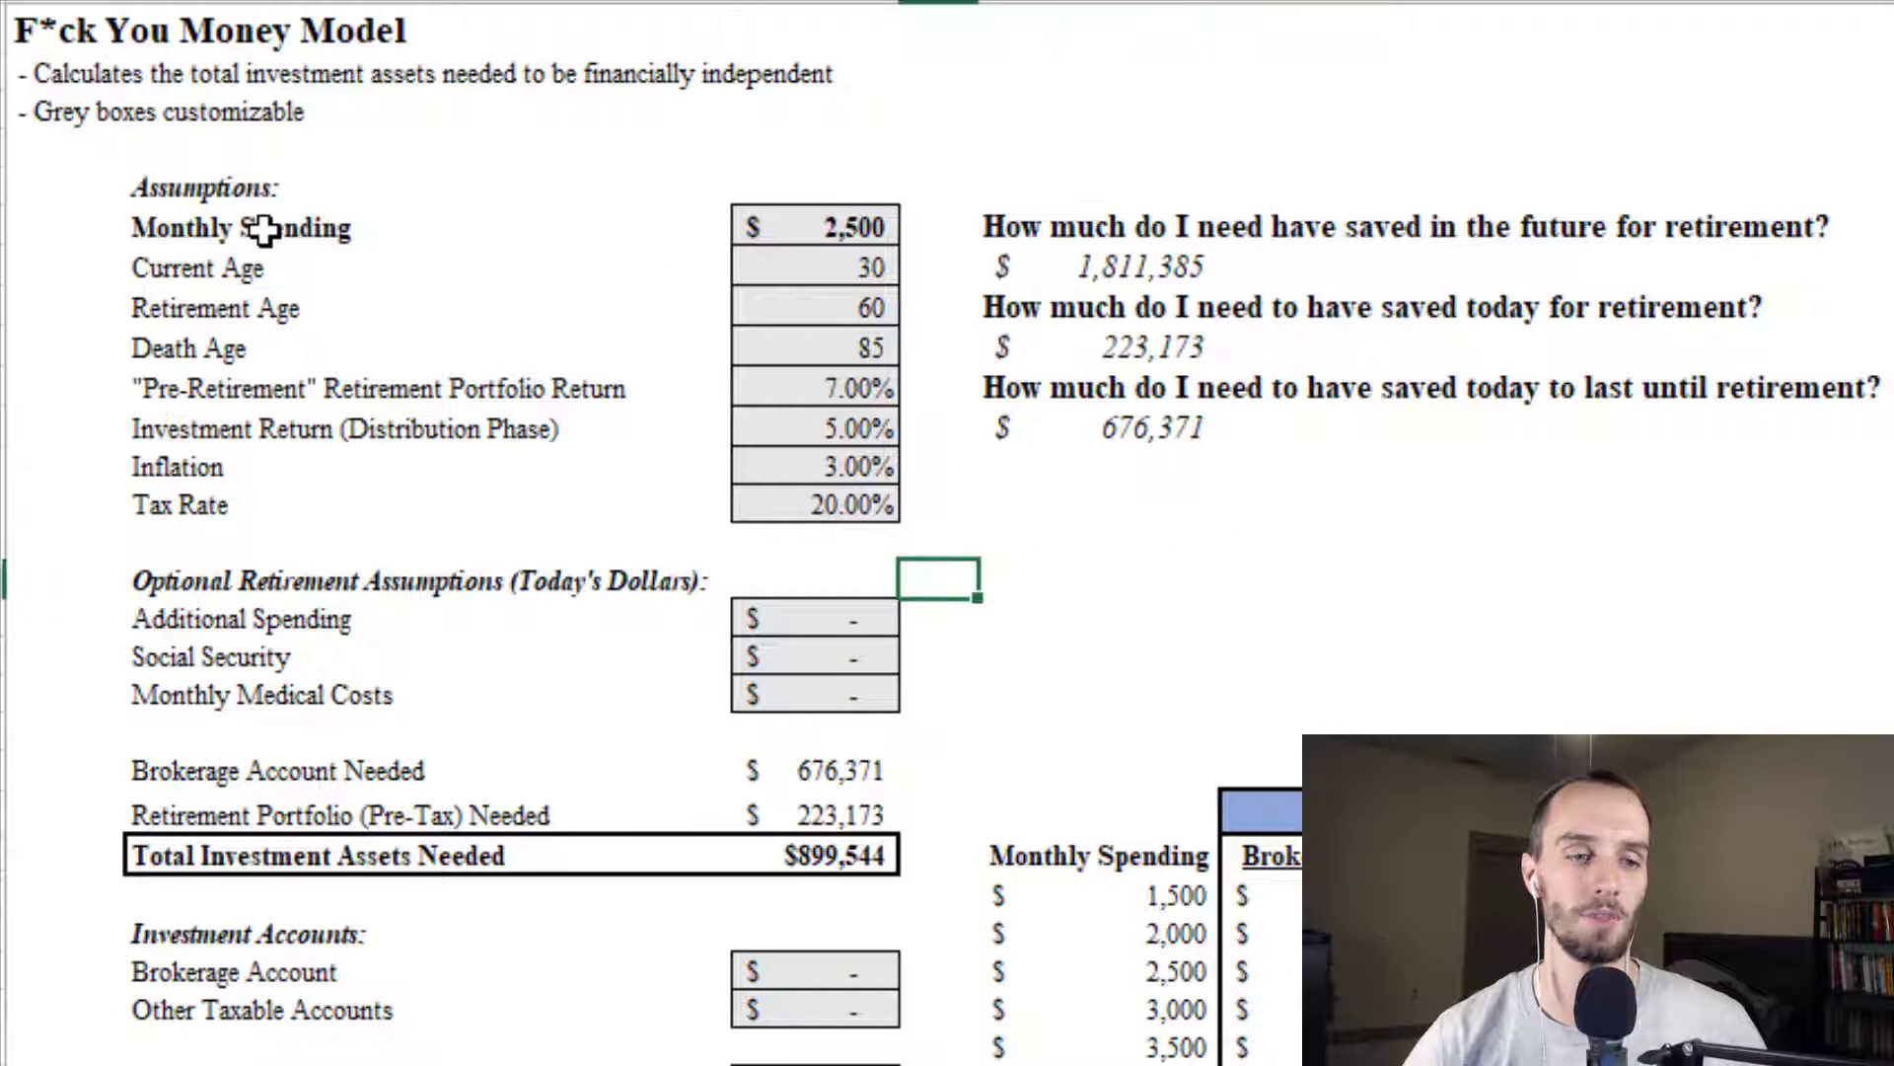
pyautogui.press('Left')
pyautogui.press('Down')
pyautogui.press('Down')
pyautogui.press('Down')
pyautogui.press('Down')
pyautogui.press('Down')
pyautogui.press('Down')
pyautogui.press('Down')
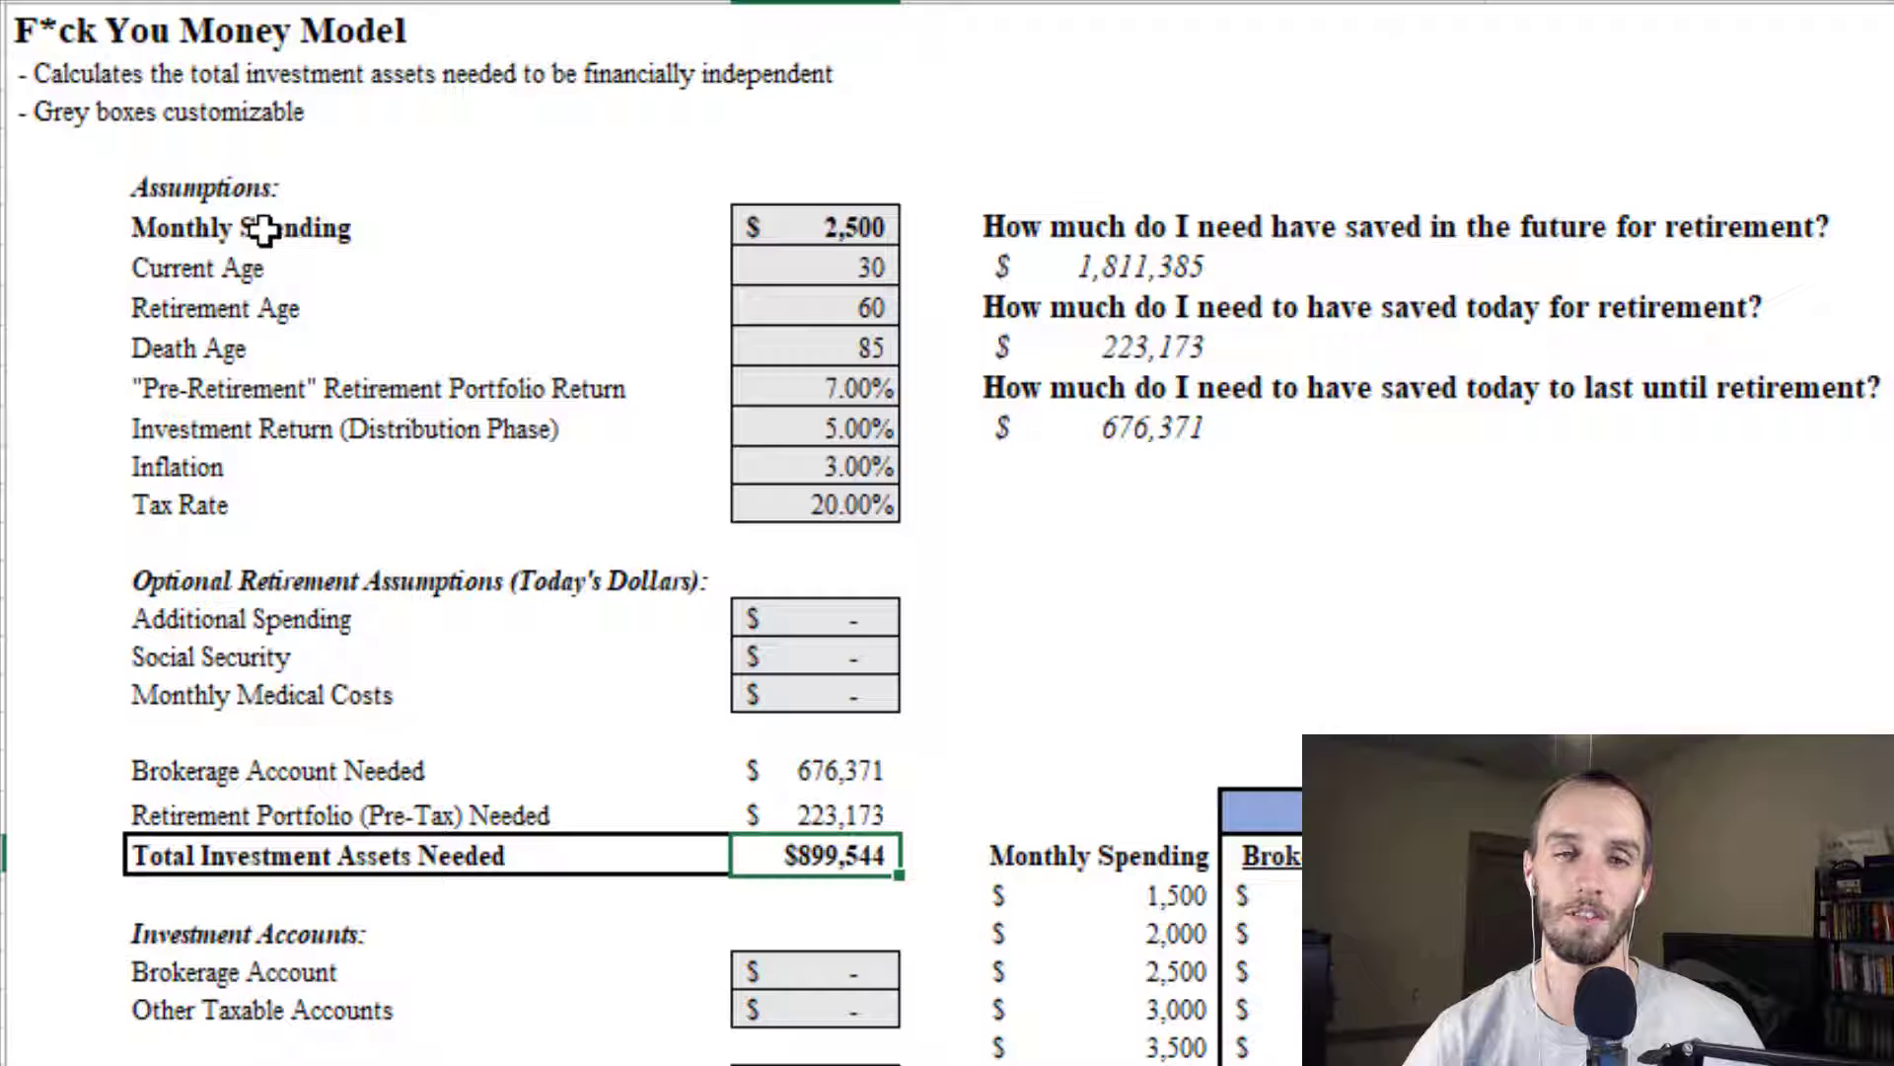
# Step: Examine the Optional Retirement Assumptions section, focusing on the Additional Spending row
pyautogui.press('Up')
pyautogui.press('Up')
pyautogui.press('Up')
pyautogui.press('Up')
pyautogui.press('Up')
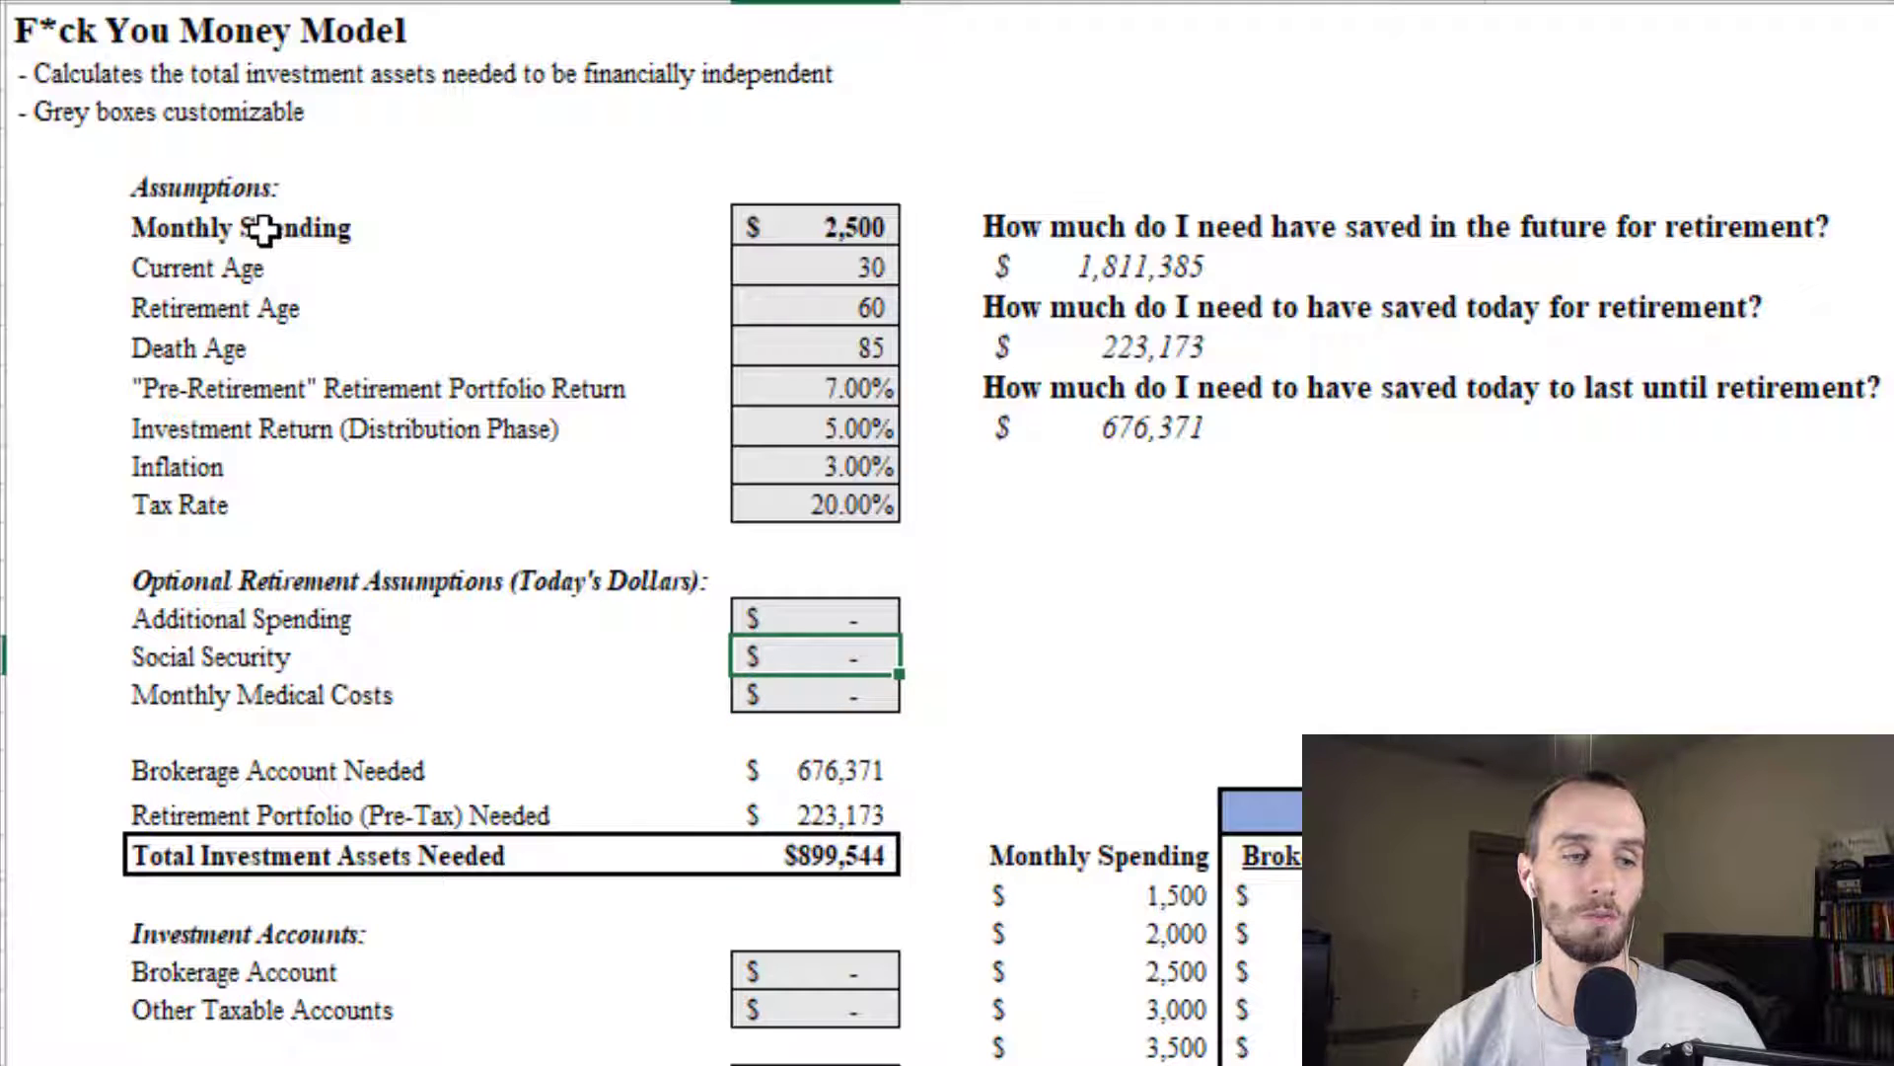
pyautogui.press('Up')
pyautogui.press('Up')
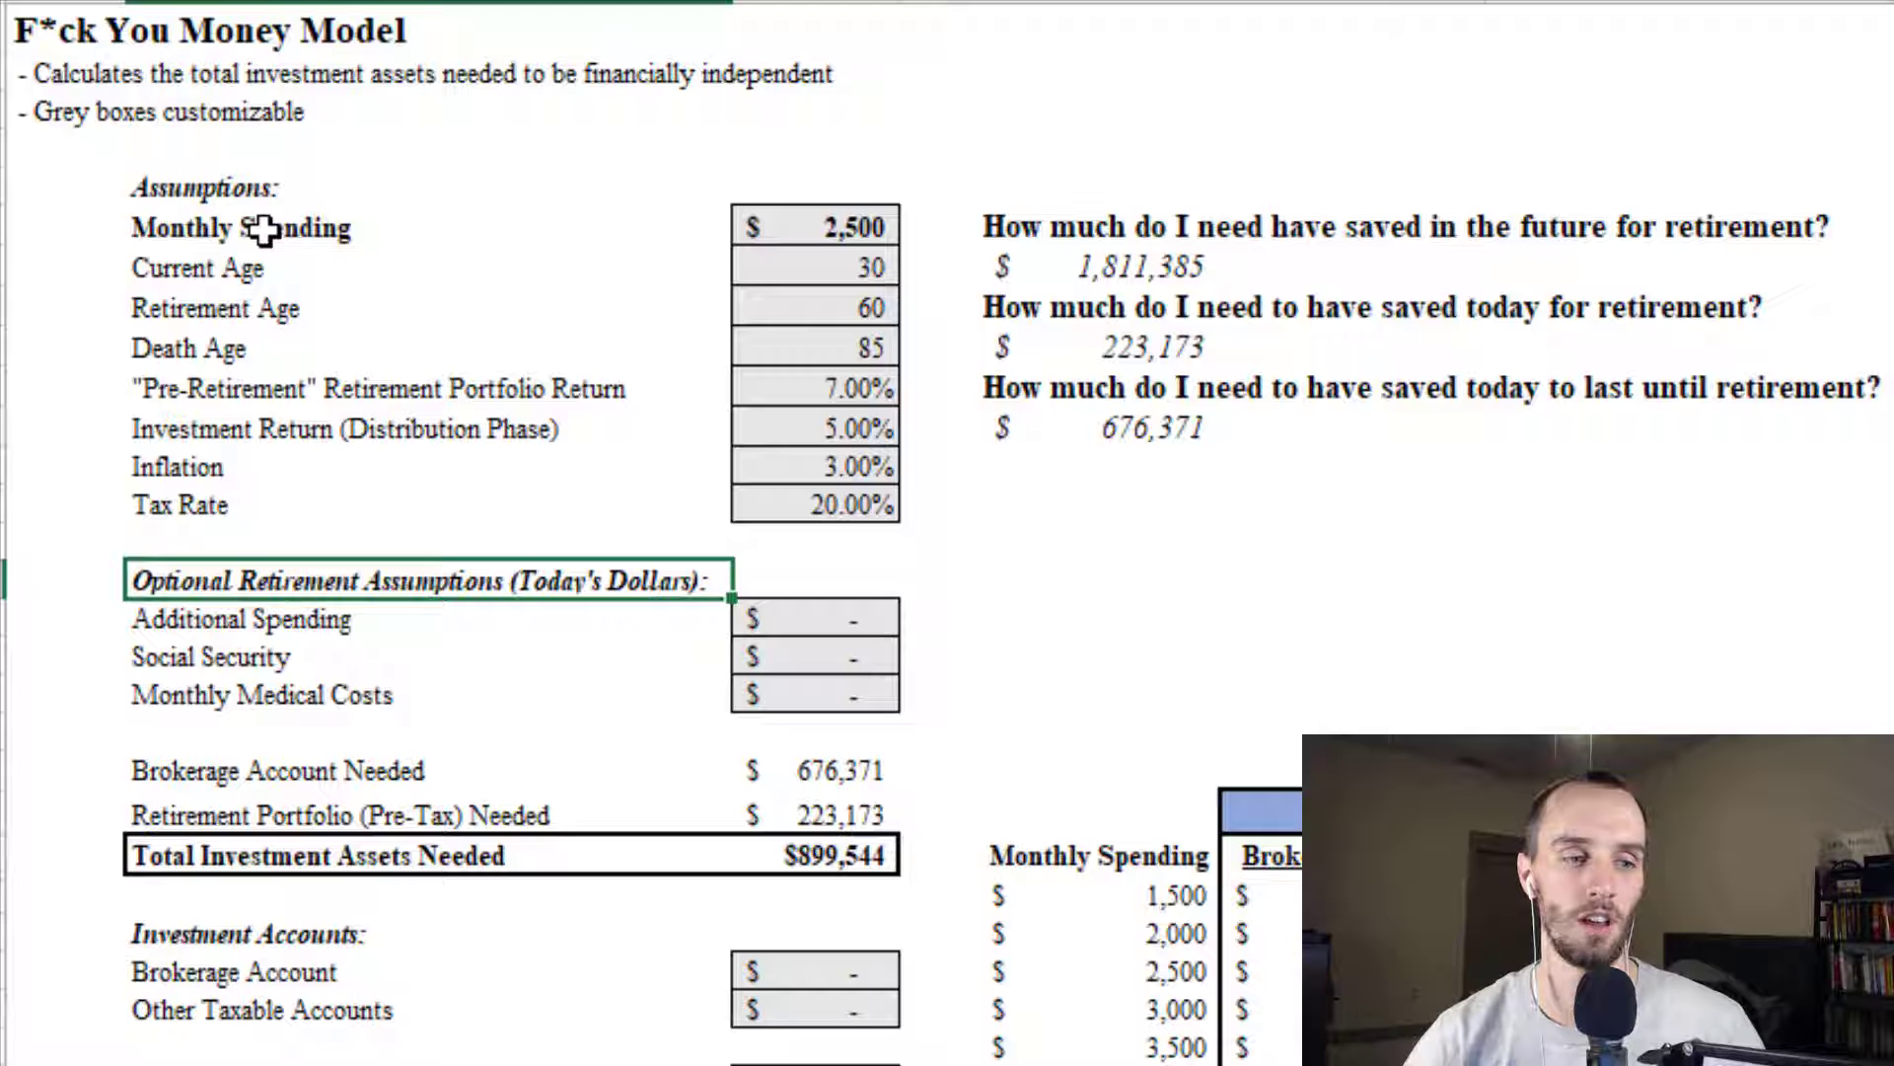
pyautogui.press('Down')
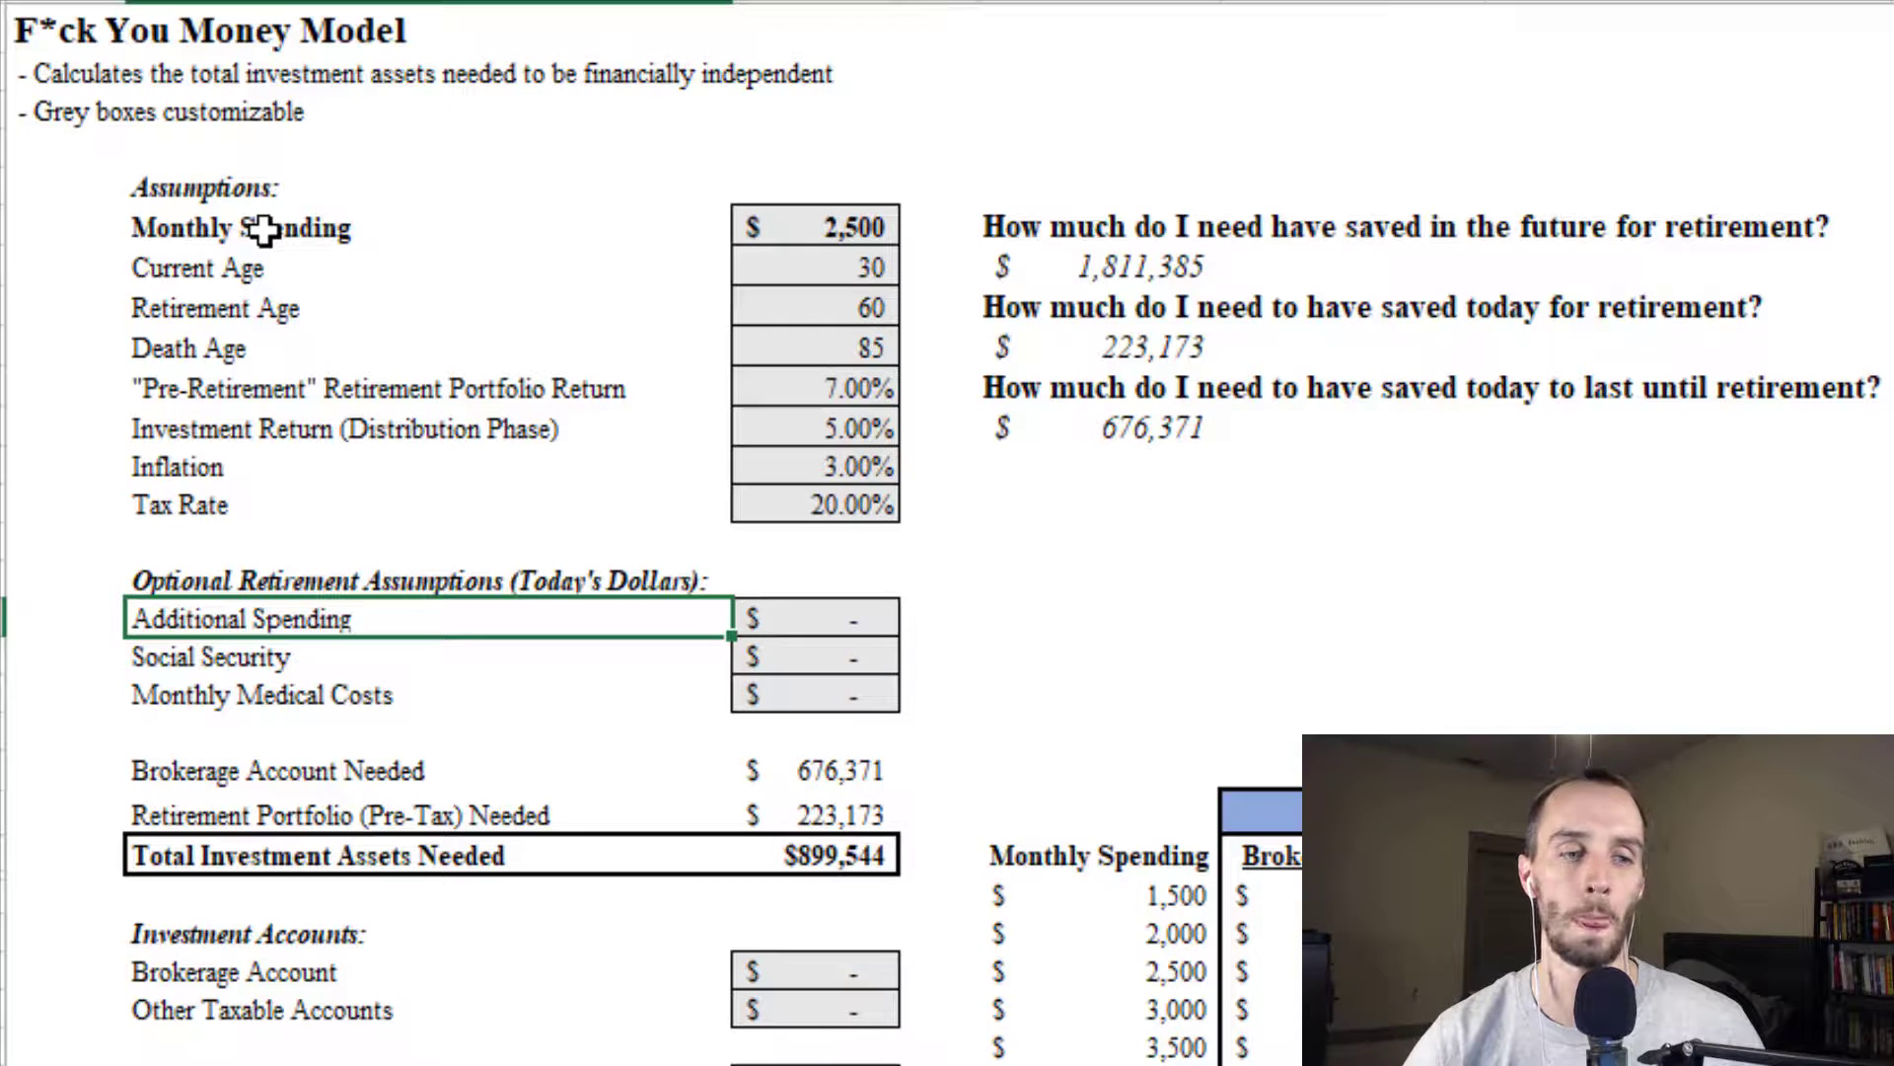
pyautogui.hotkey('shift', 'Right')
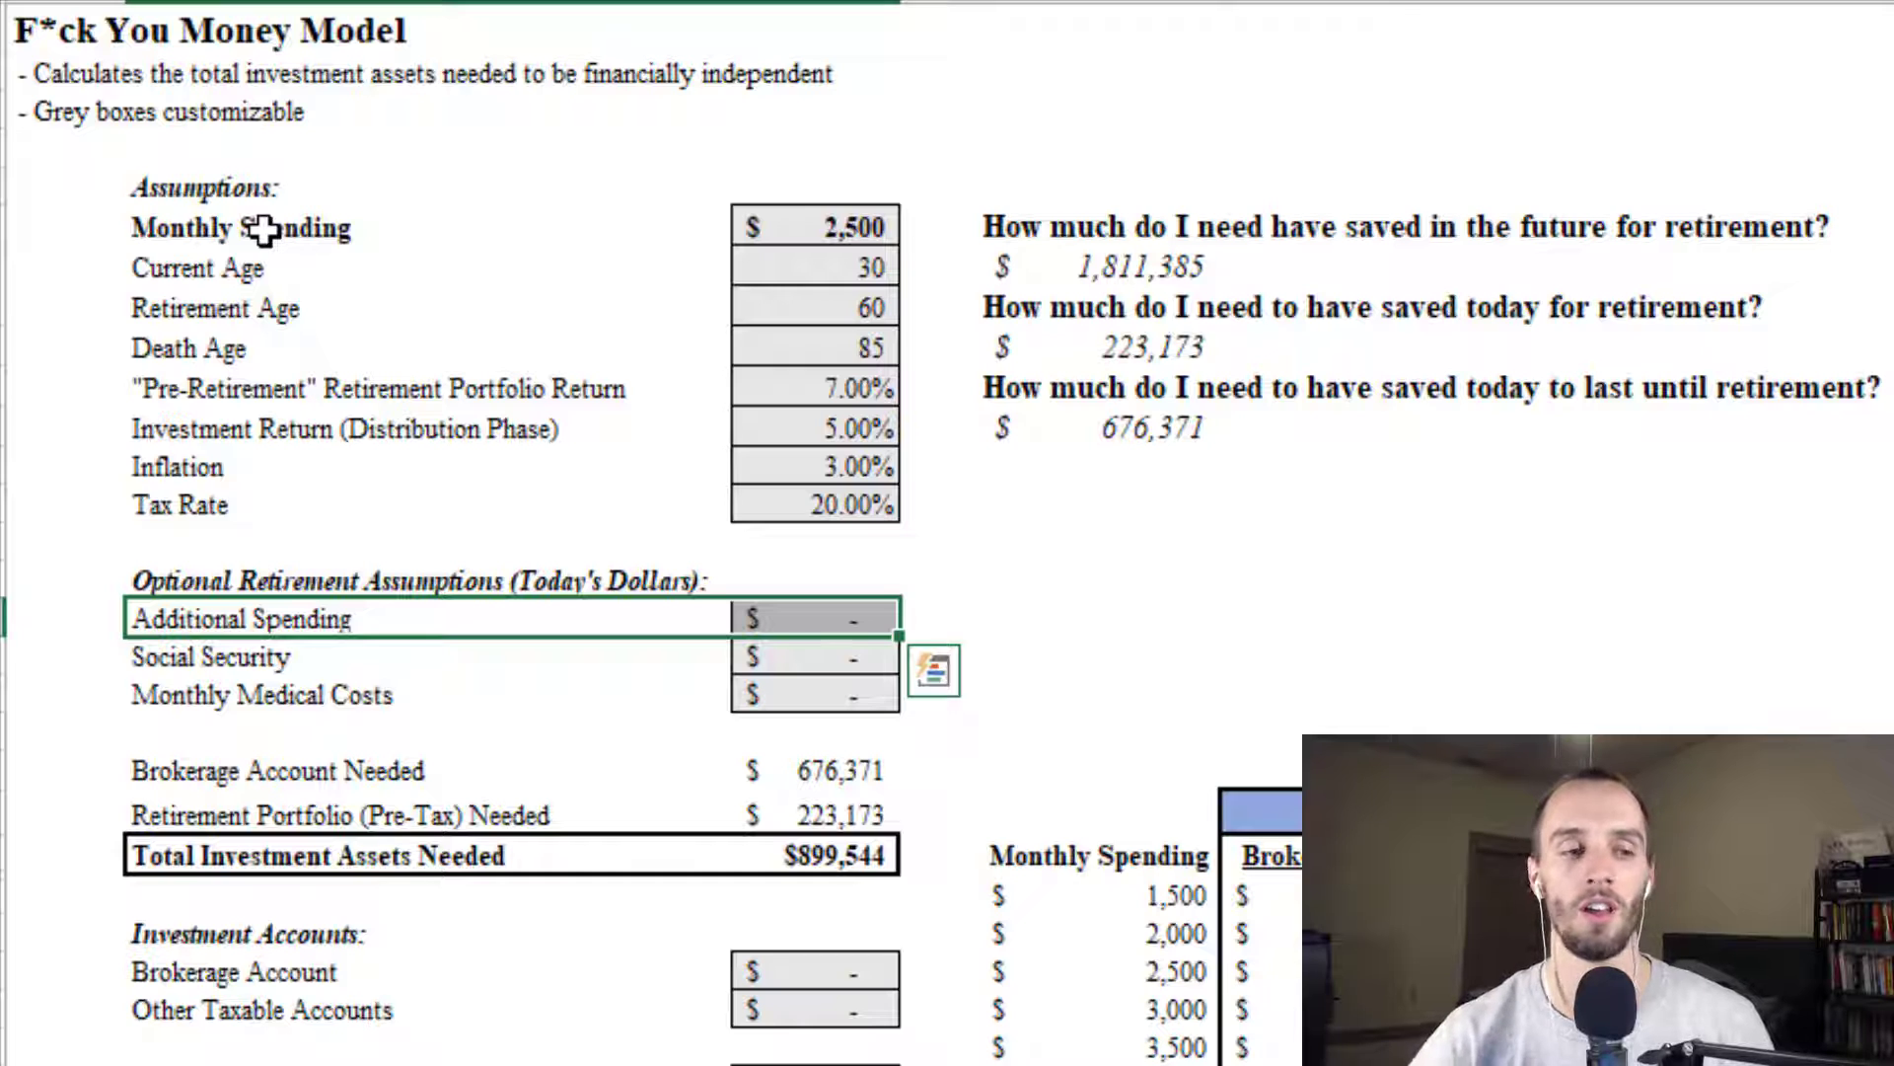
pyautogui.press('Right')
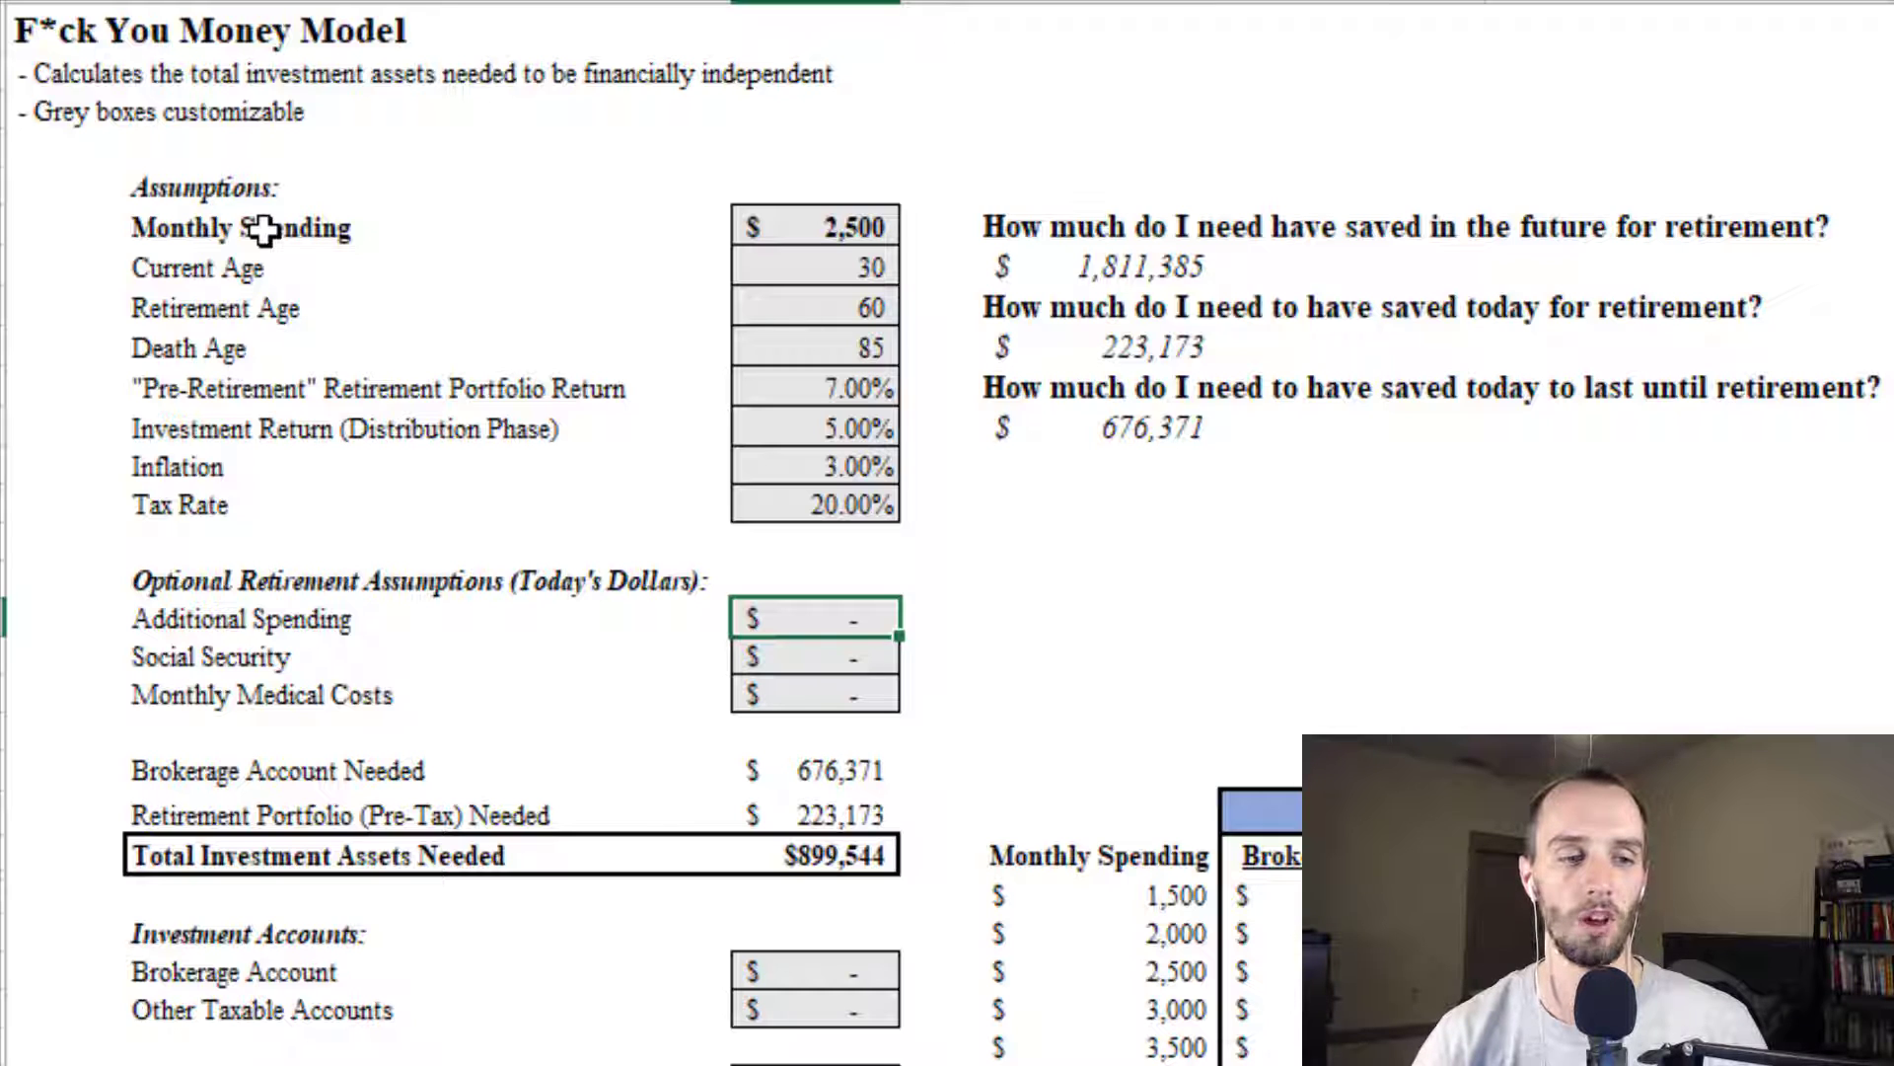
# Step: Check the Brokerage Account Needed row and return to the optional retirement assumptions
pyautogui.press('Down')
pyautogui.press('Down')
pyautogui.press('Down')
pyautogui.press('Down')
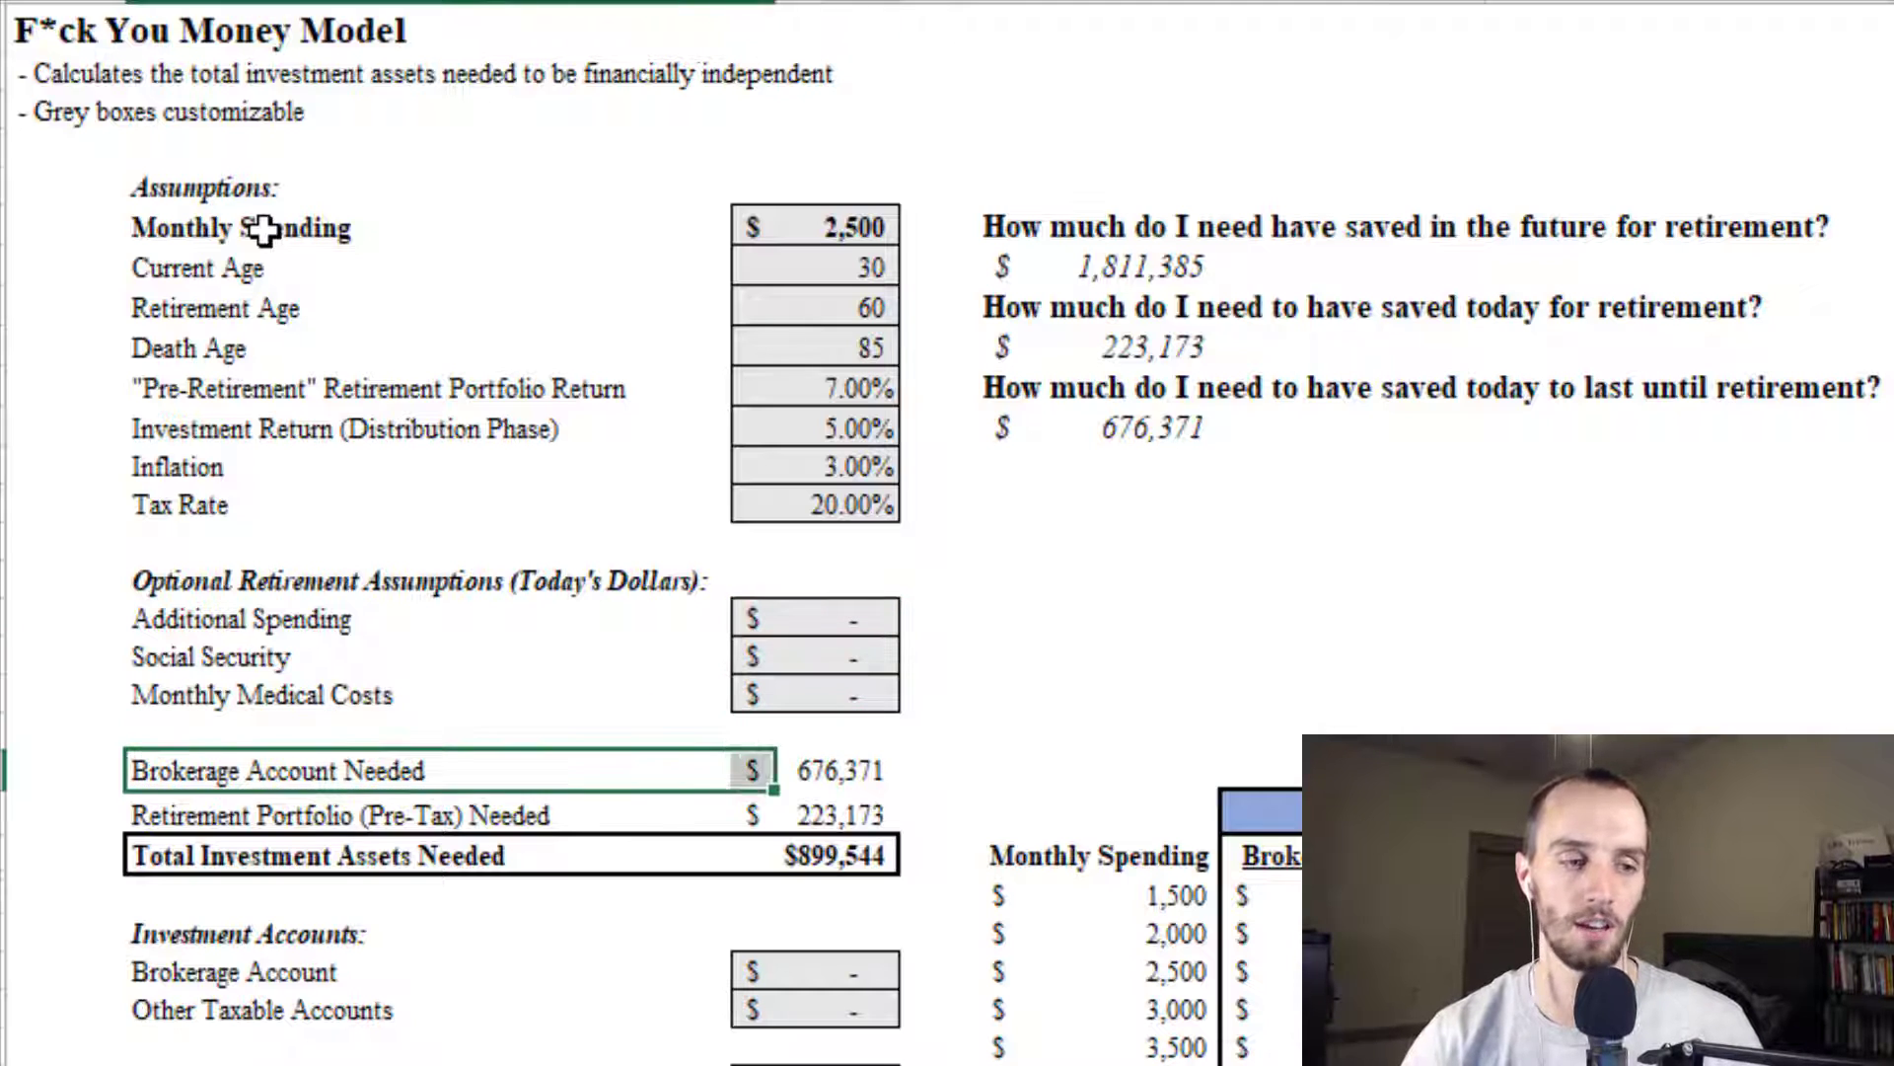
pyautogui.hotkey('ctrl', 'v')
pyautogui.hotkey('ctrl', 'z')
pyautogui.press('Up')
pyautogui.press('Up')
pyautogui.press('Up')
pyautogui.press('Up')
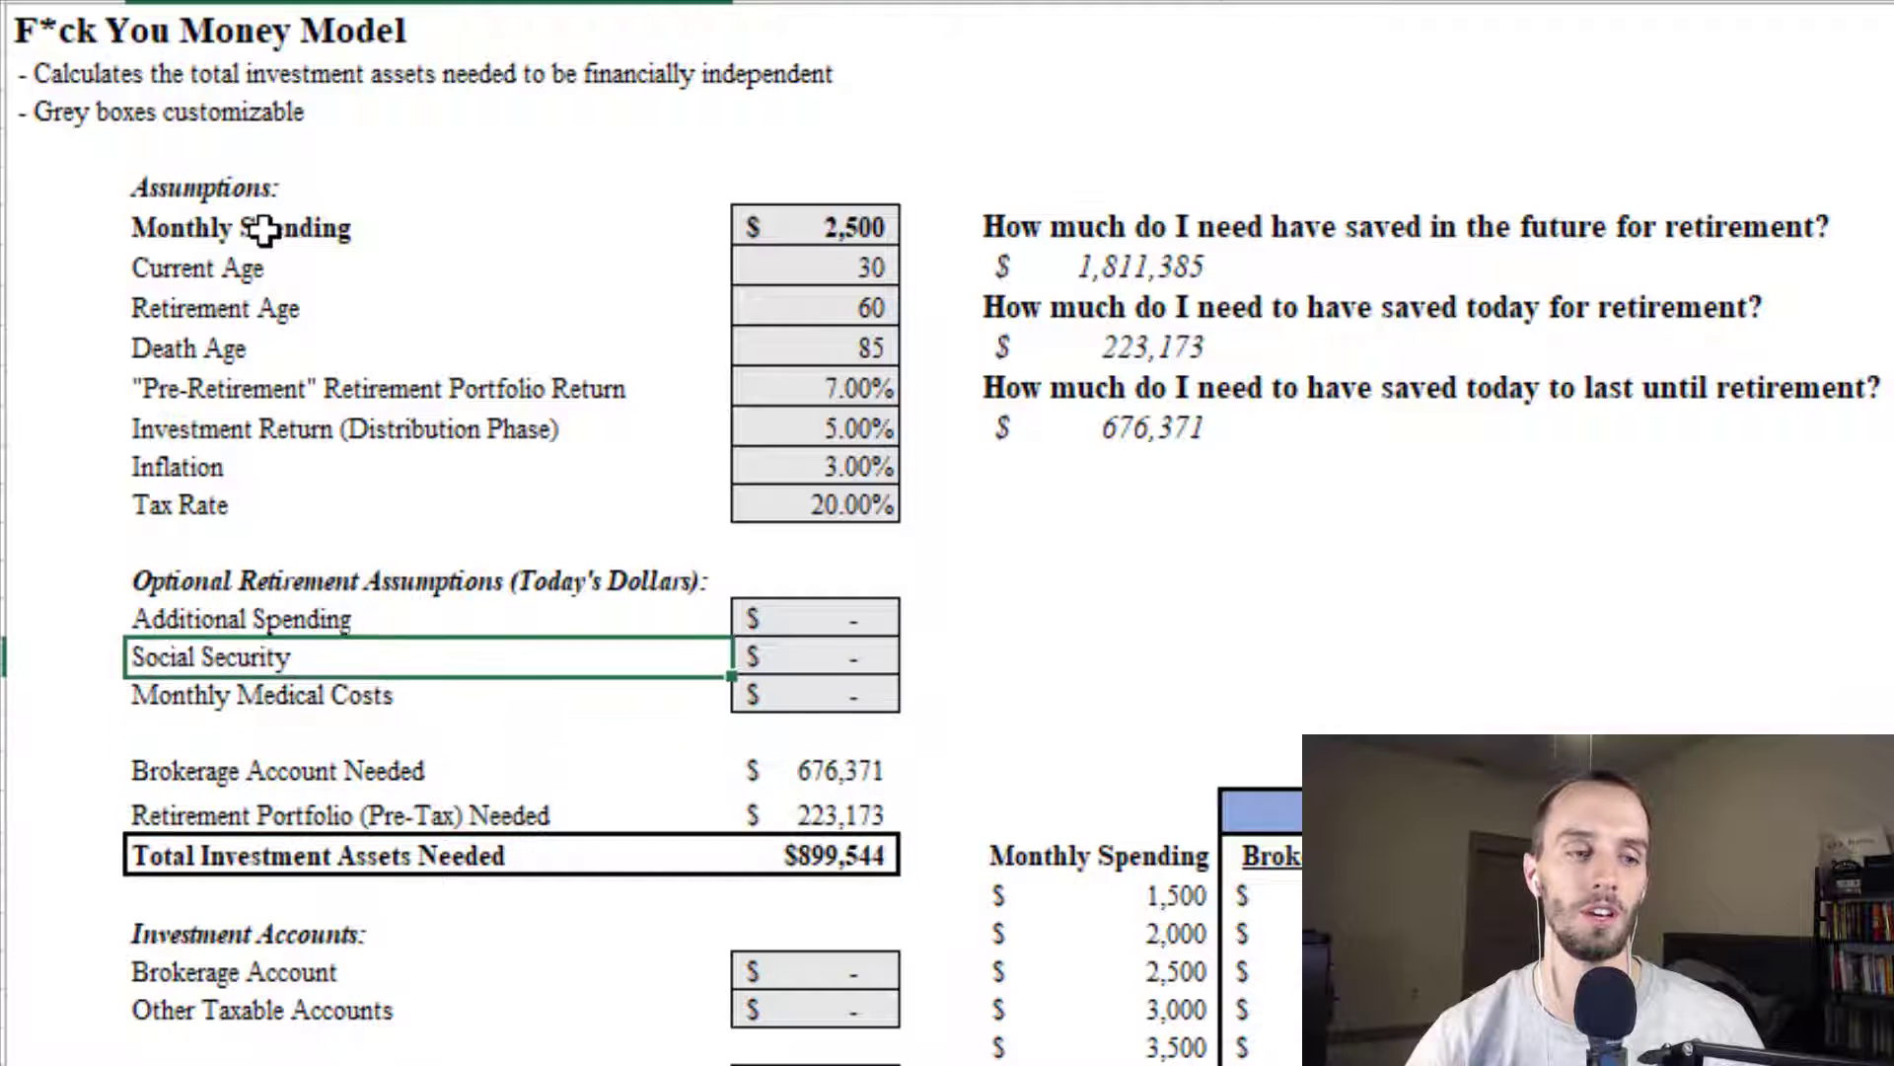
# Step: Set Additional Spending in the optional retirement assumptions to 500
pyautogui.press('Right')
pyautogui.write('500')
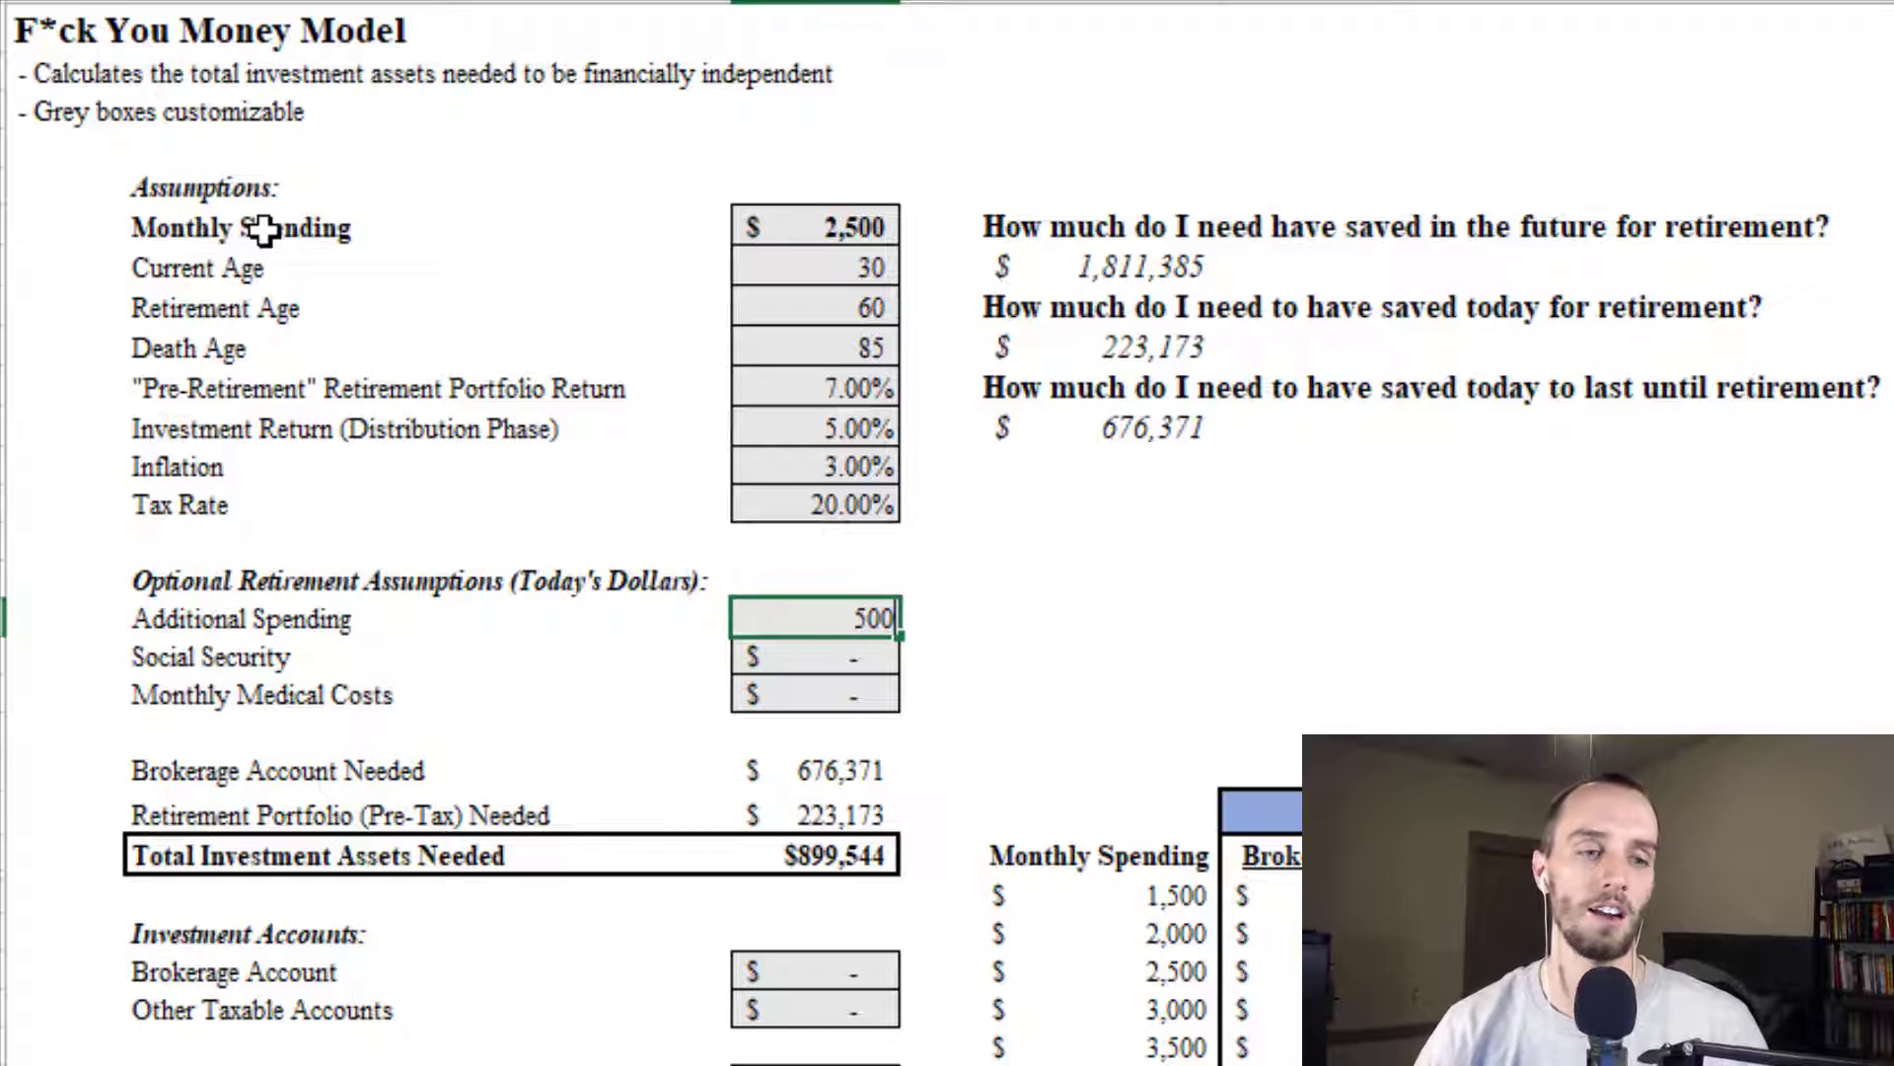
pyautogui.hotkey('ctrl', 'Return')
pyautogui.press('Down')
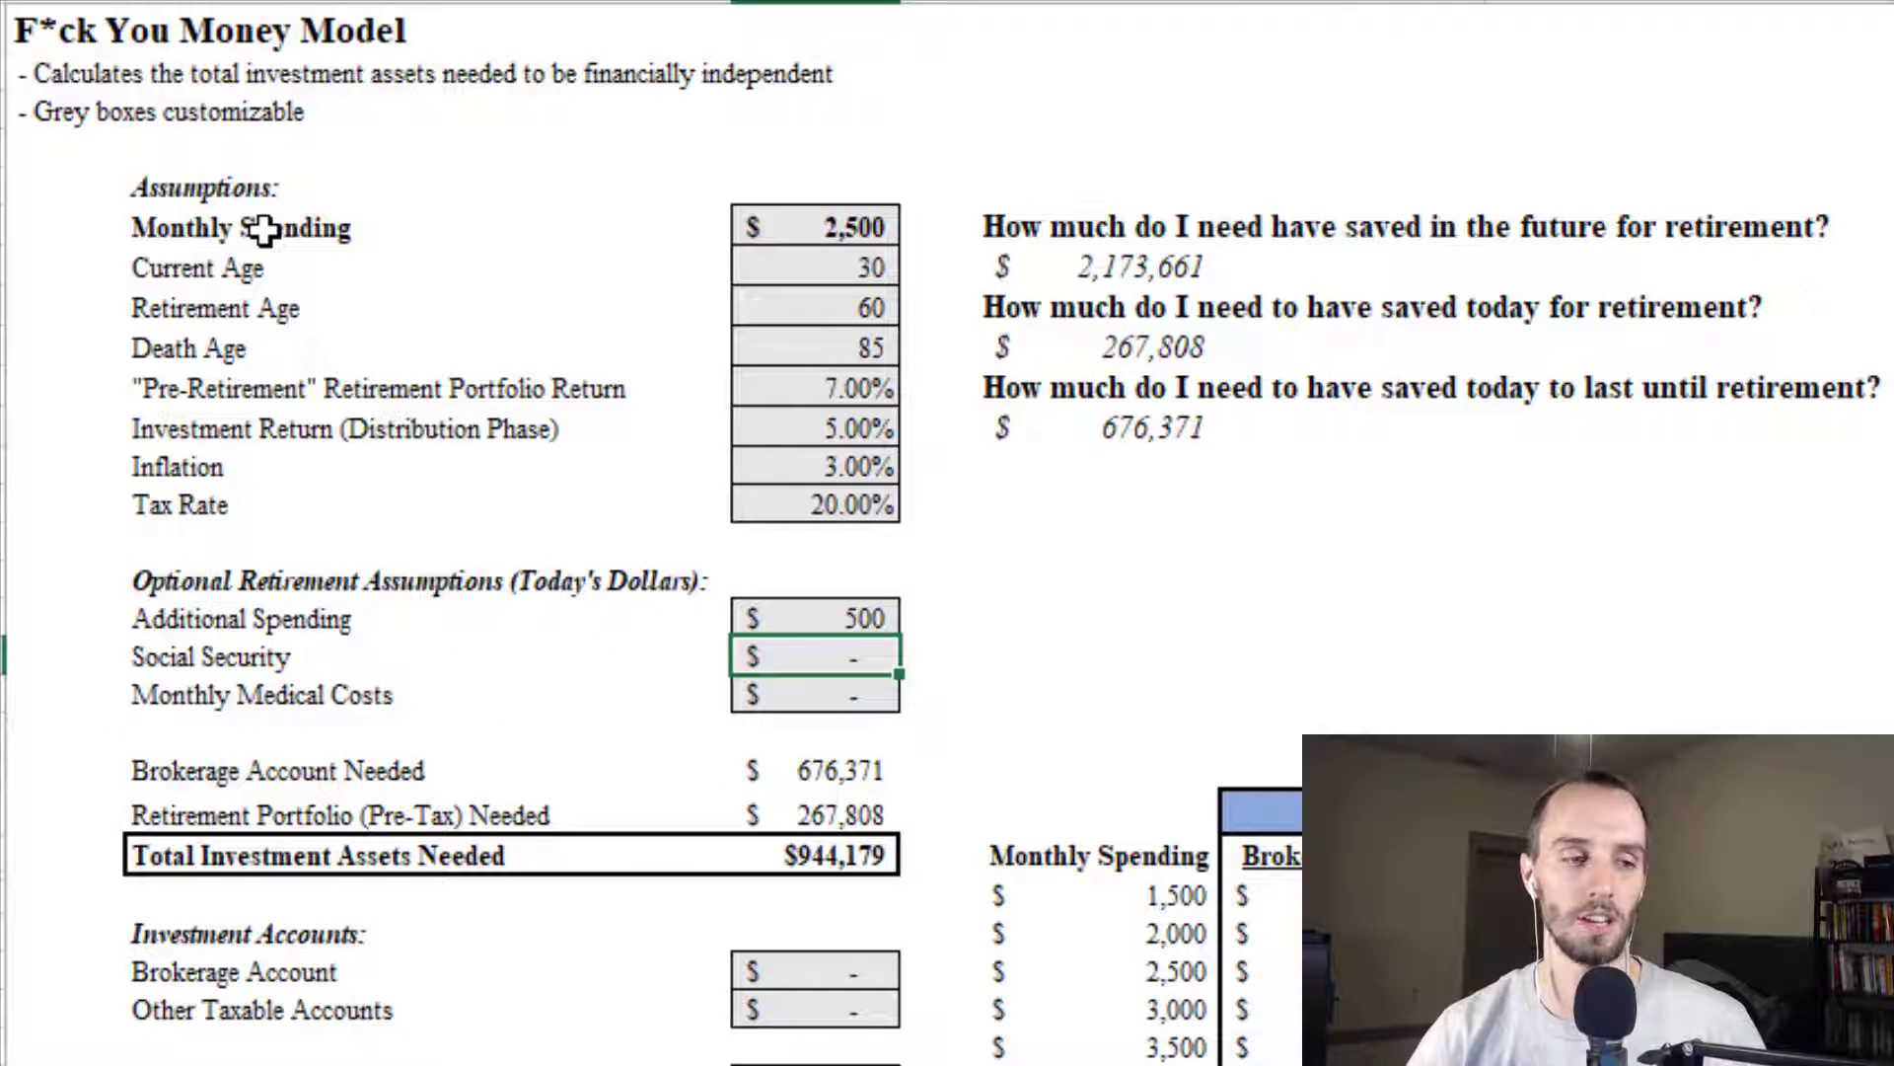
# Step: Review the Brokerage Account Needed, Retirement Portfolio (Pre-Tax) Needed and Total Investment Assets Needed results
pyautogui.press('Down')
pyautogui.press('Down')
pyautogui.hotkey('shift', 'Left')
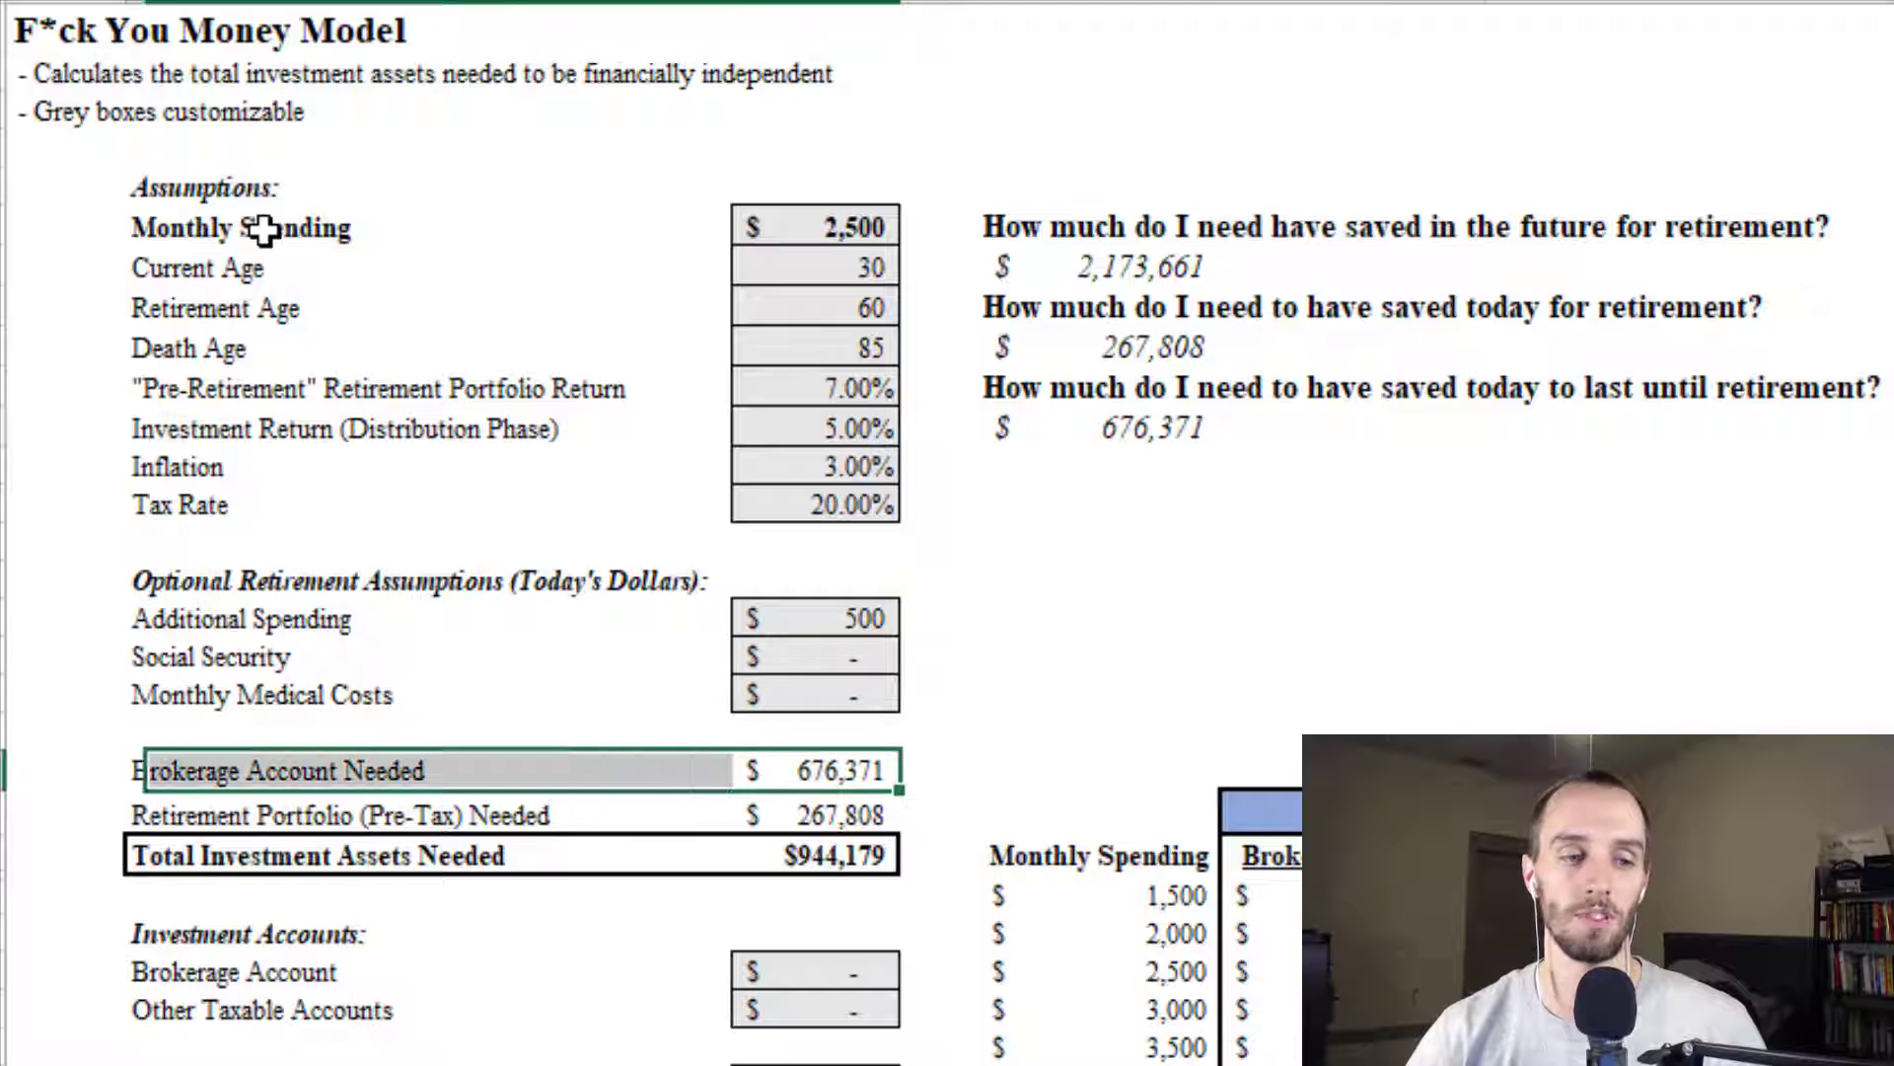
pyautogui.hotkey('ctrl', 'v')
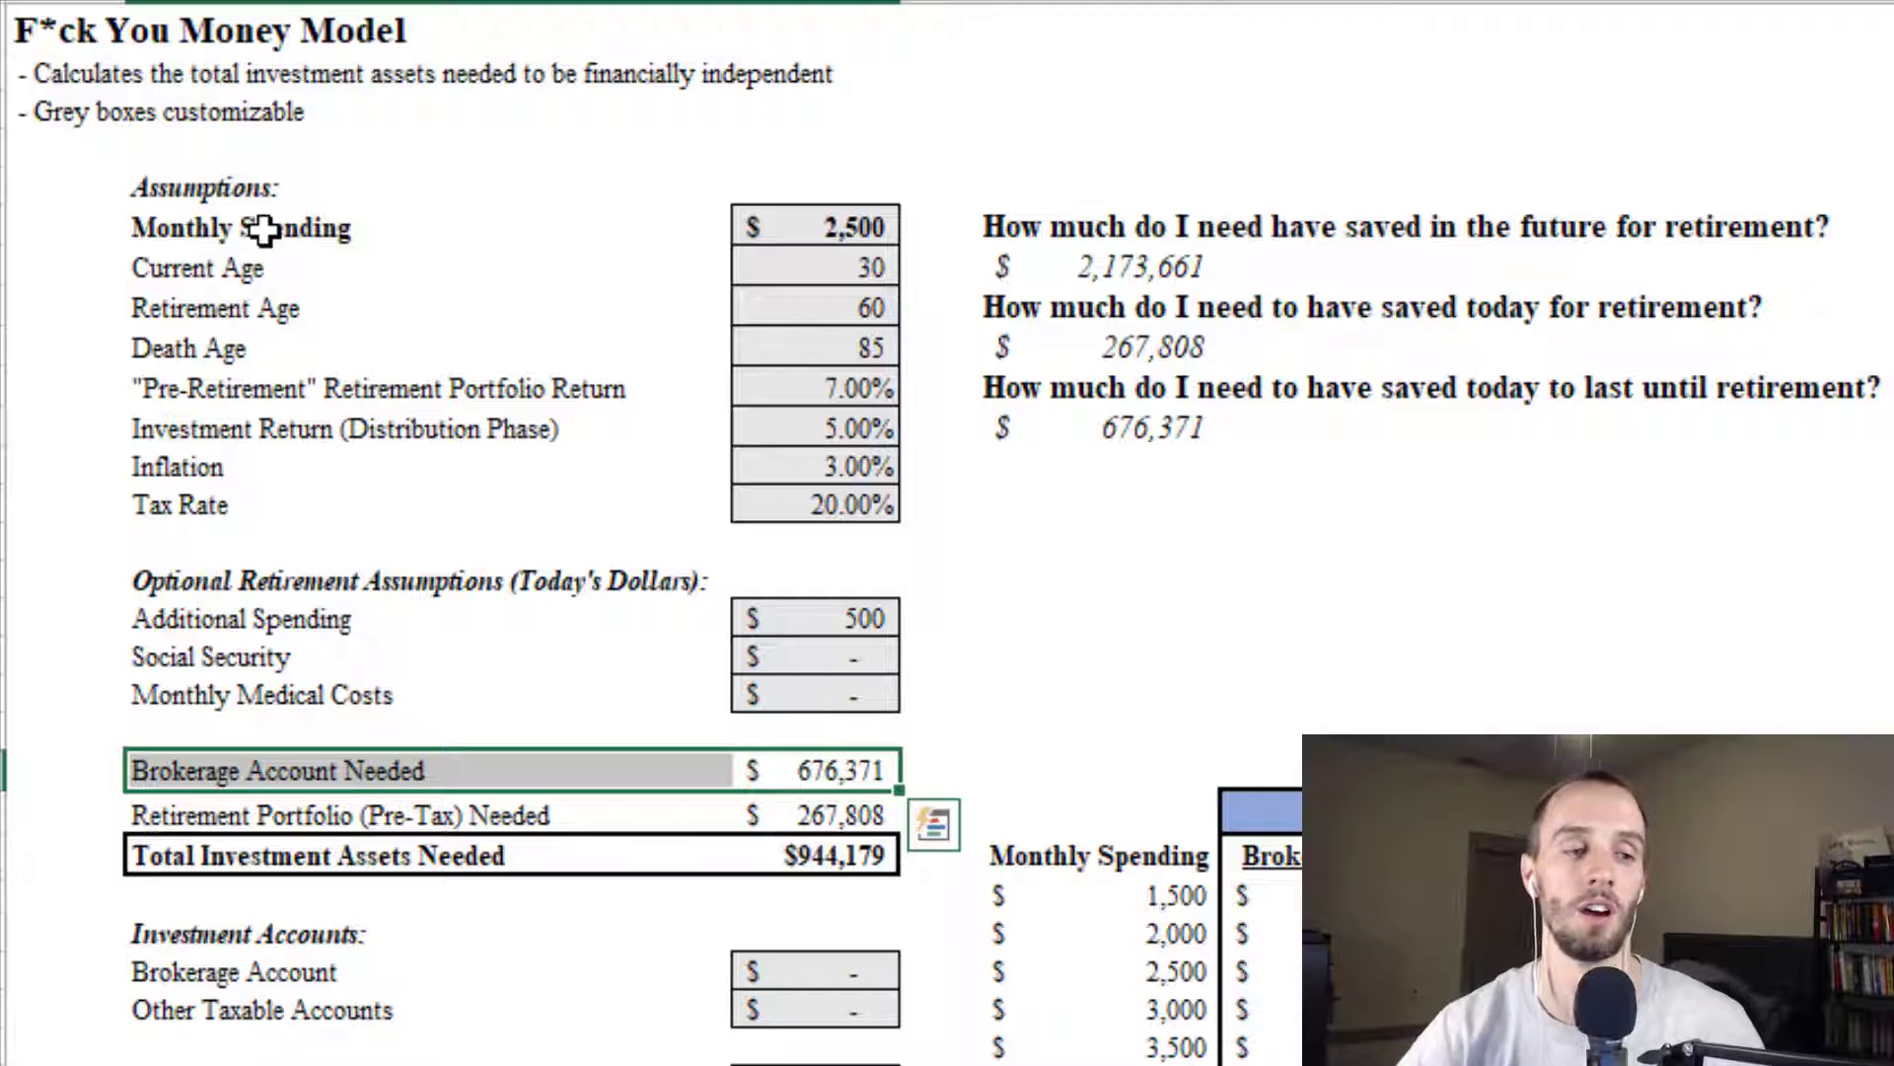
pyautogui.press('Down')
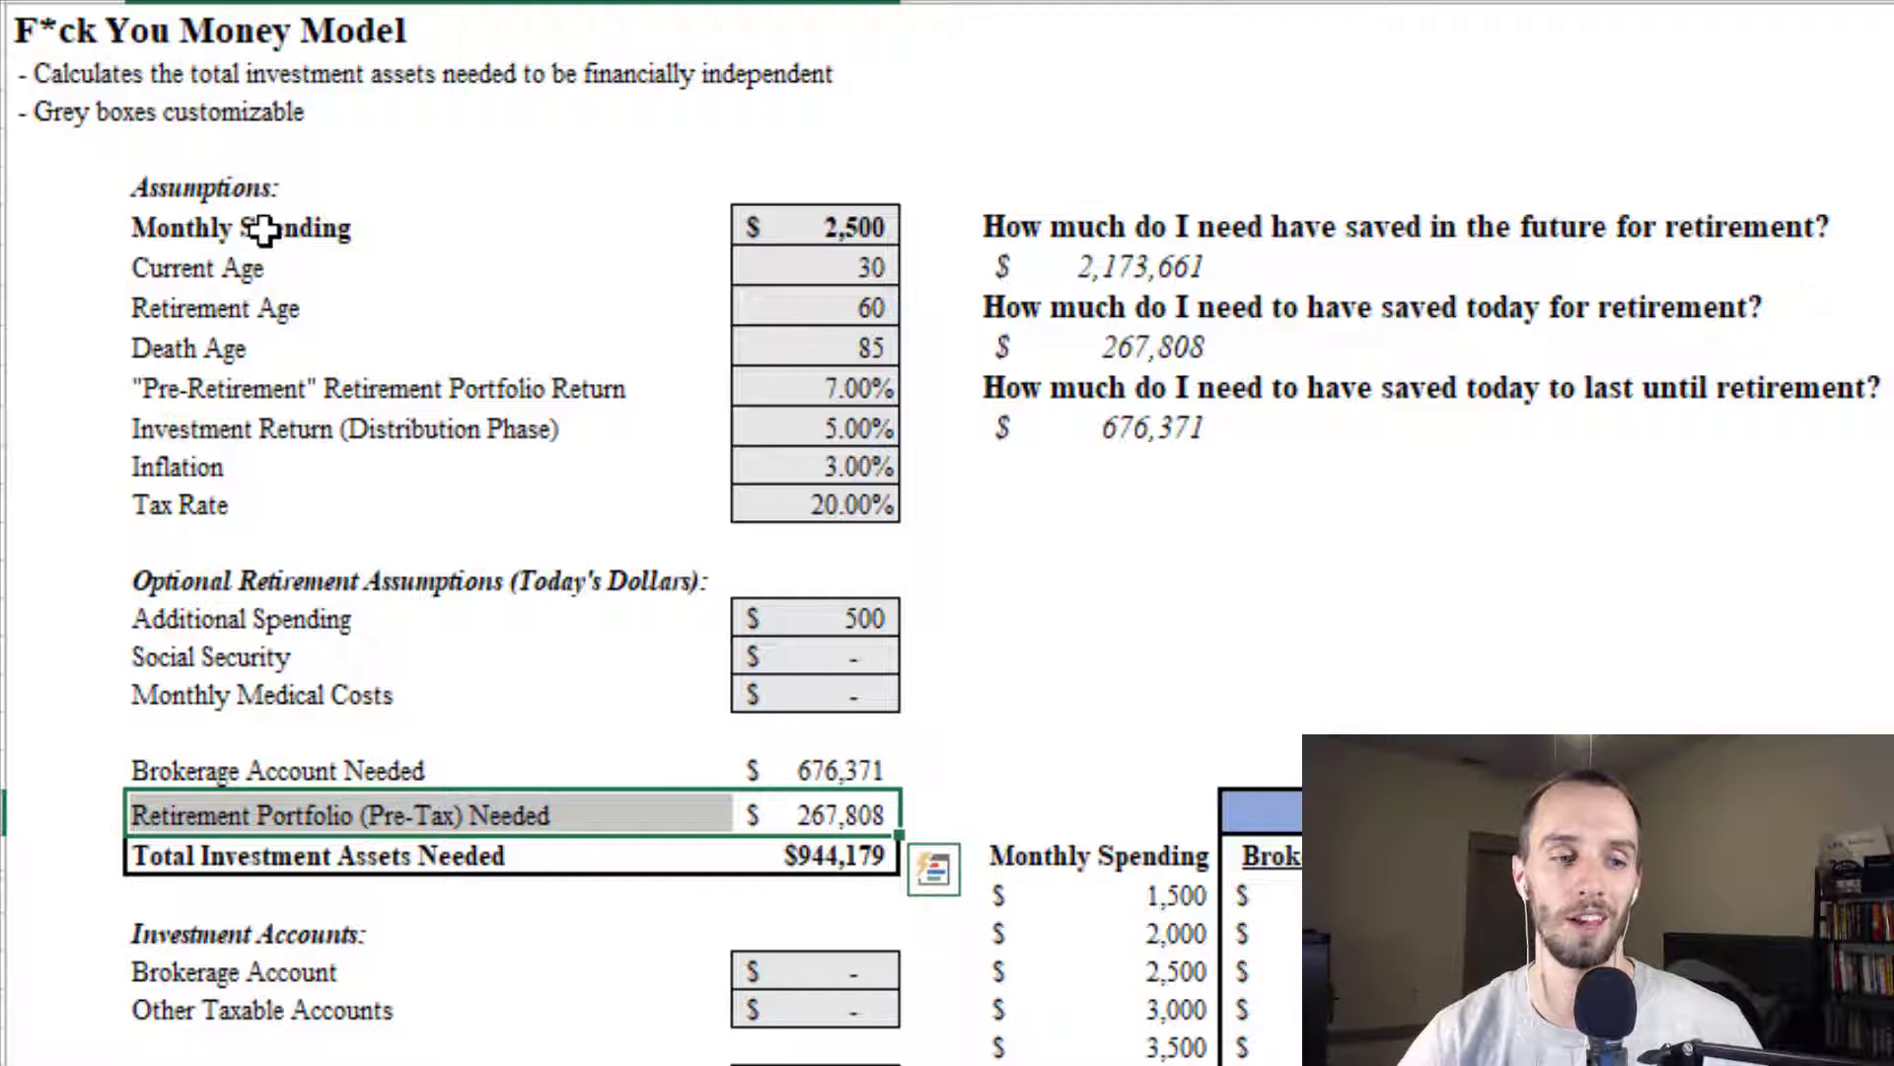
pyautogui.press('Down')
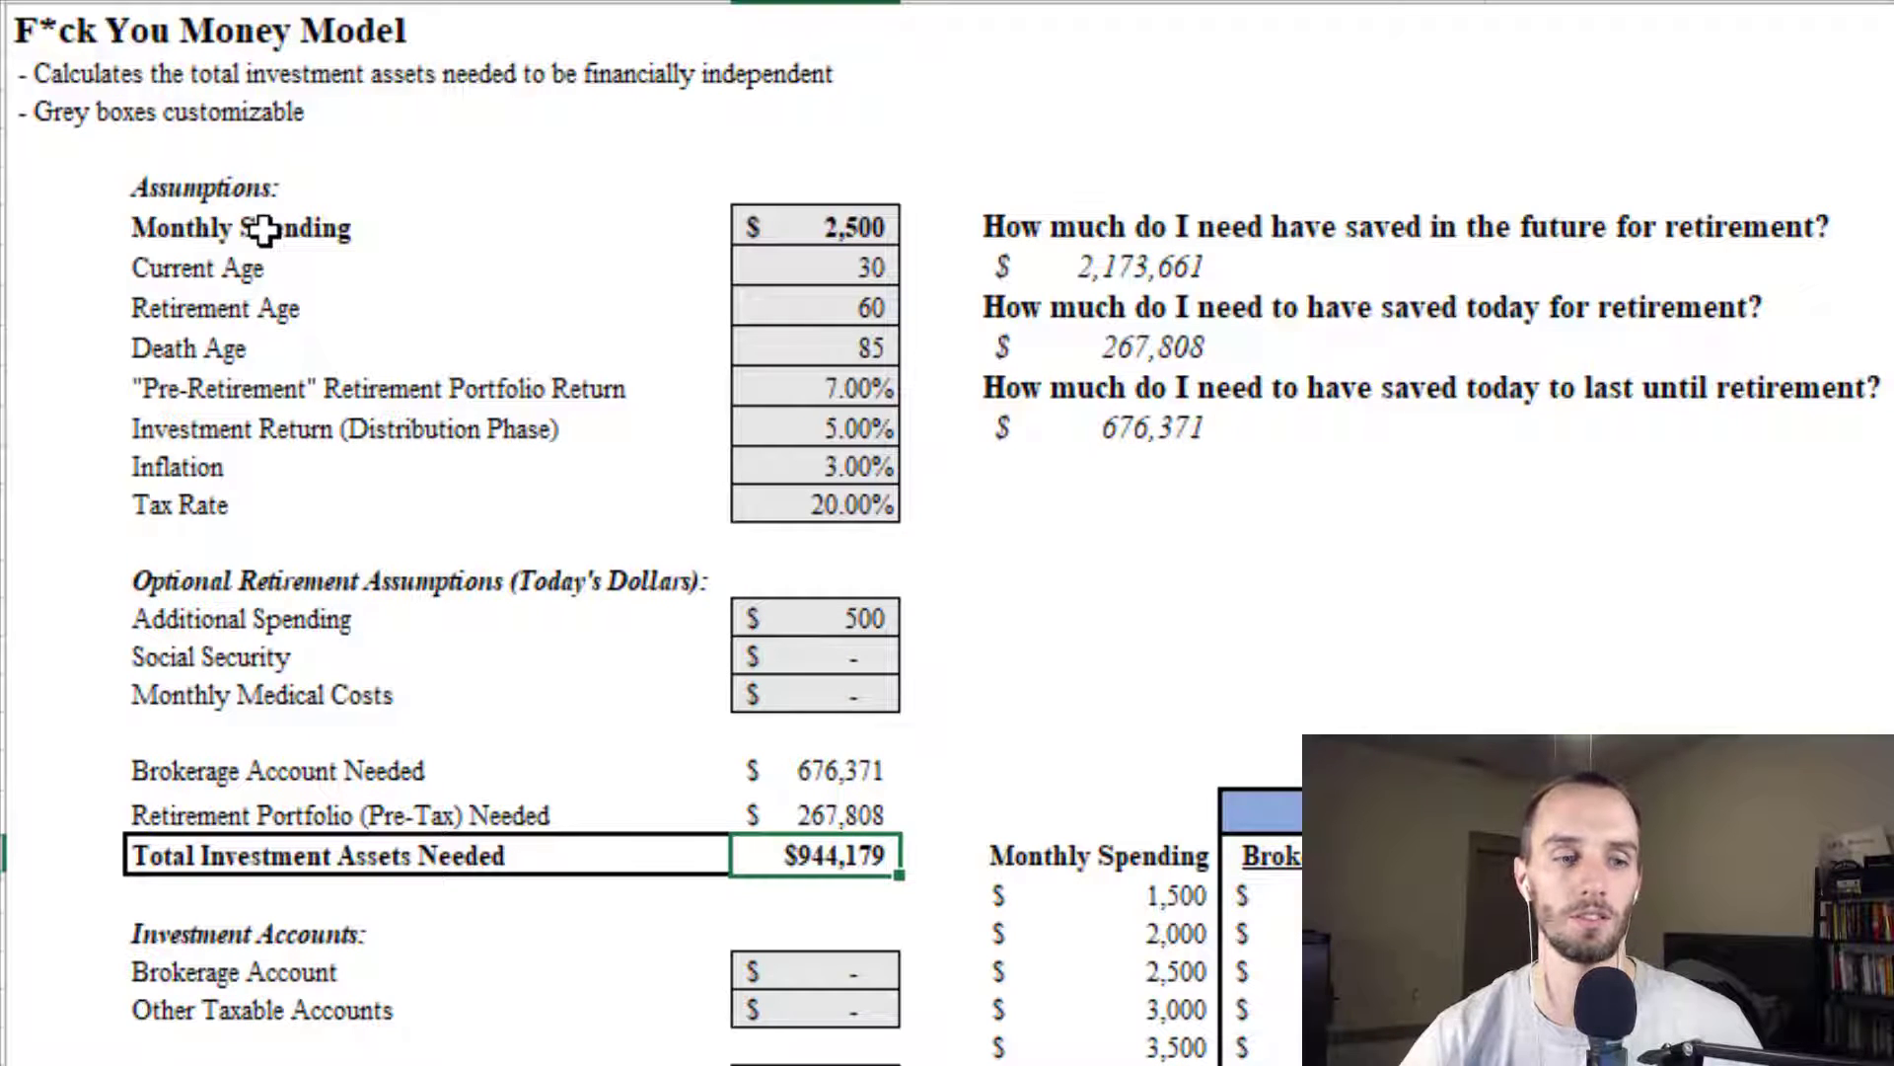
# Step: Clear the Additional Spending value in the optional retirement assumptions
pyautogui.press('Up')
pyautogui.press('Up')
pyautogui.press('Up')
pyautogui.press('Up')
pyautogui.press('Up')
pyautogui.press('Up')
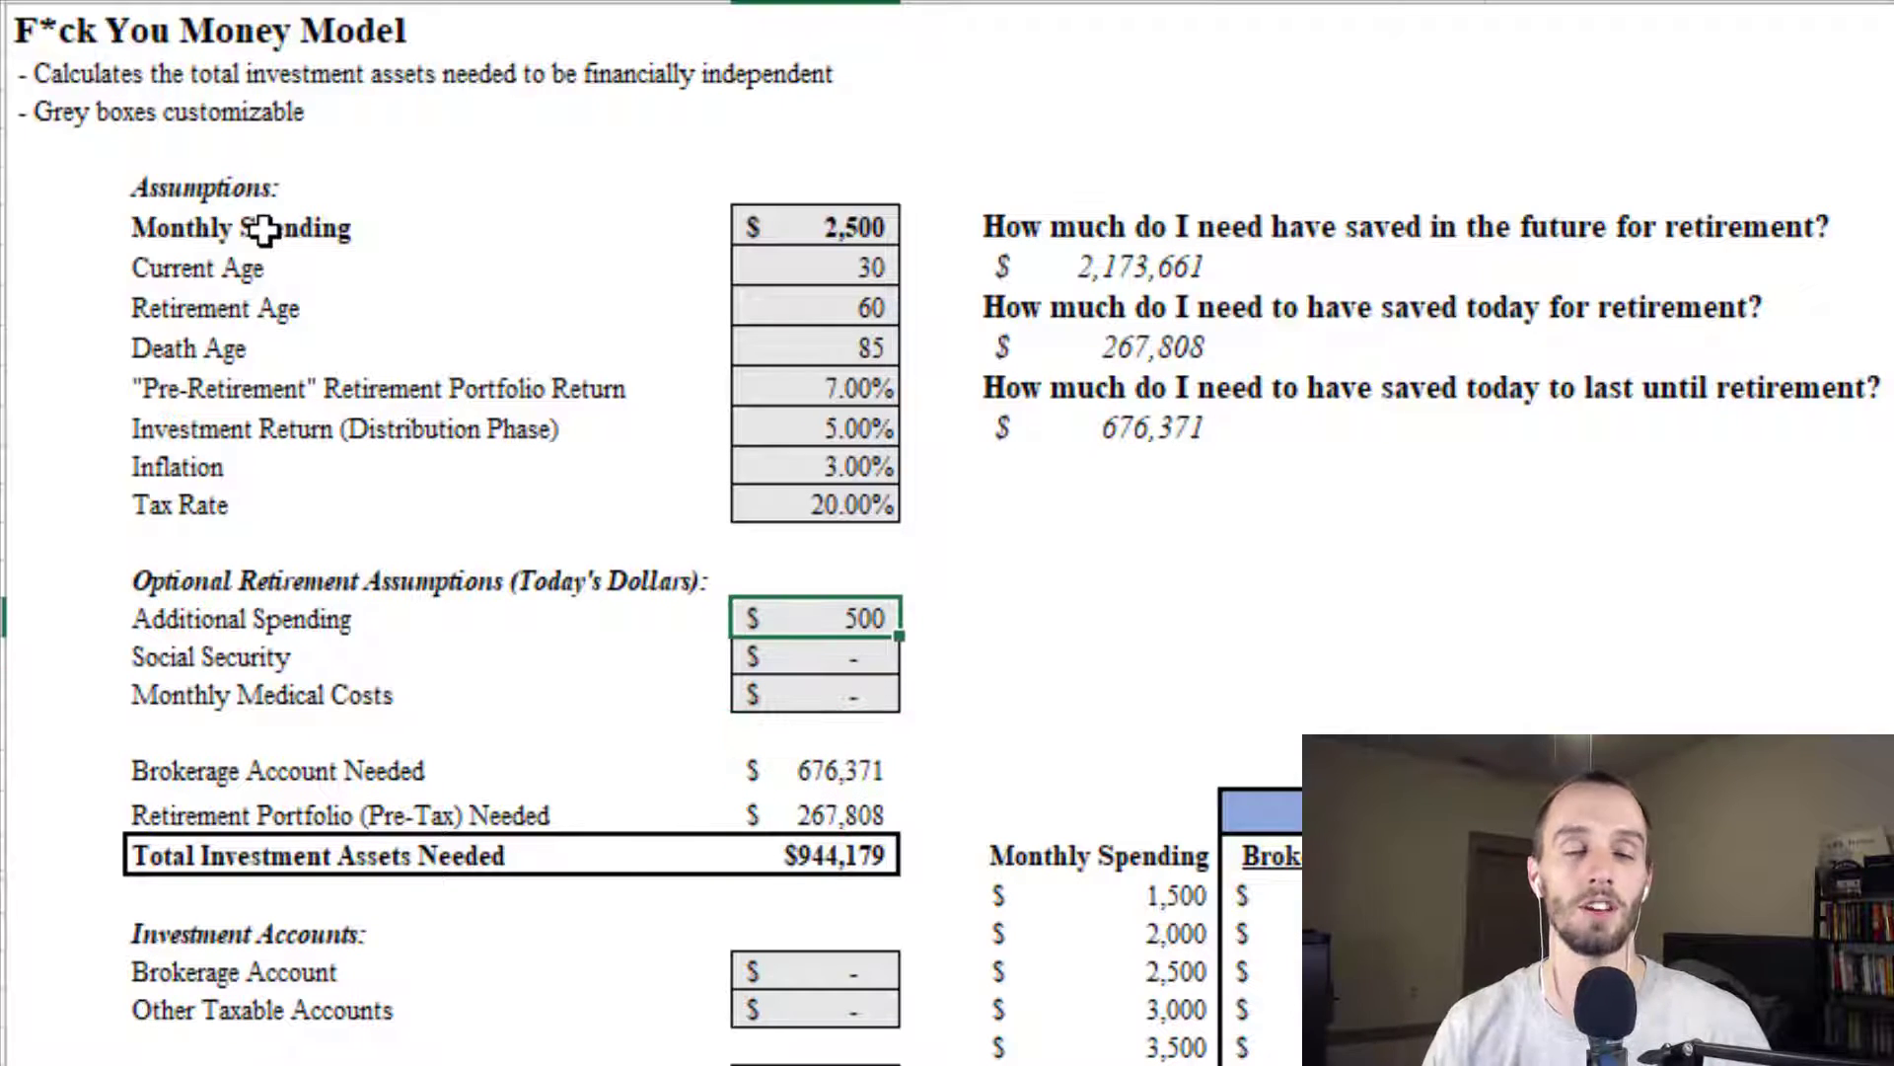
pyautogui.press('Delete')
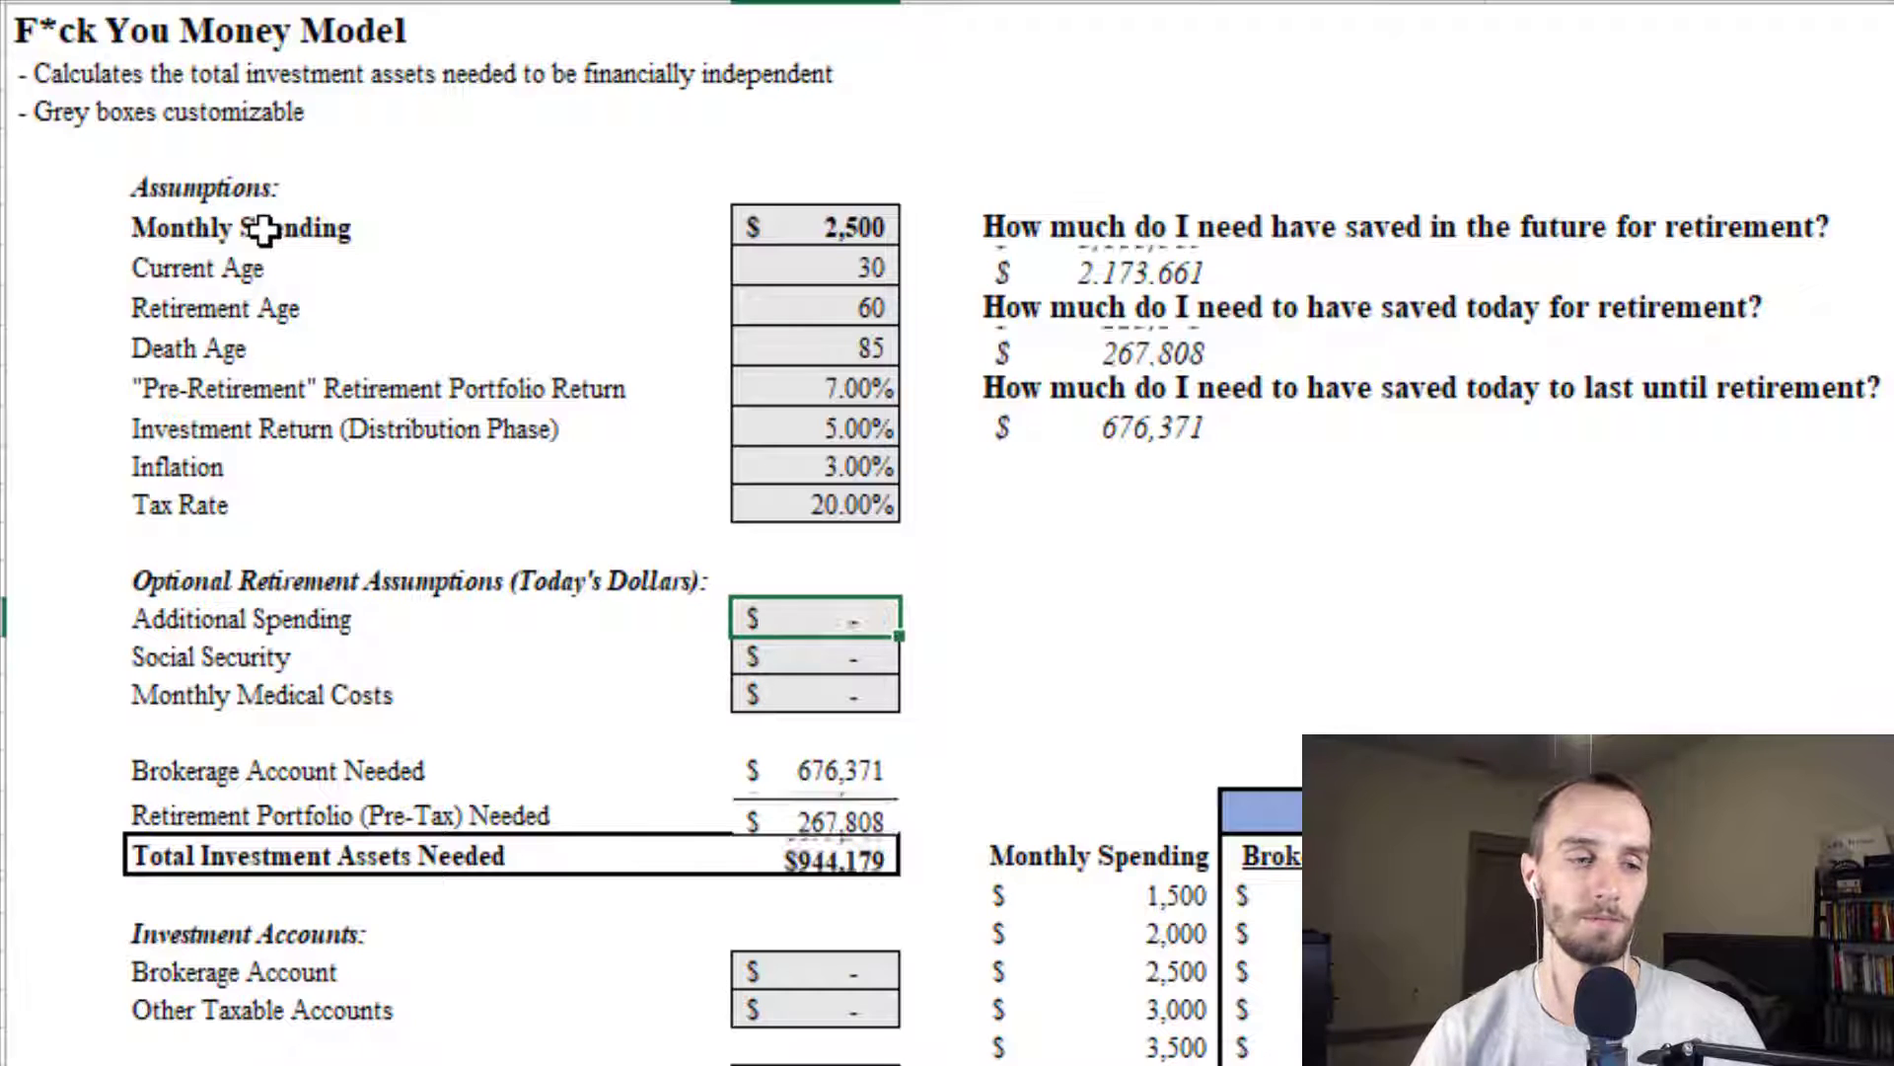
# Step: Examine the Social Security and Monthly Medical Costs optional assumptions
pyautogui.press('Down')
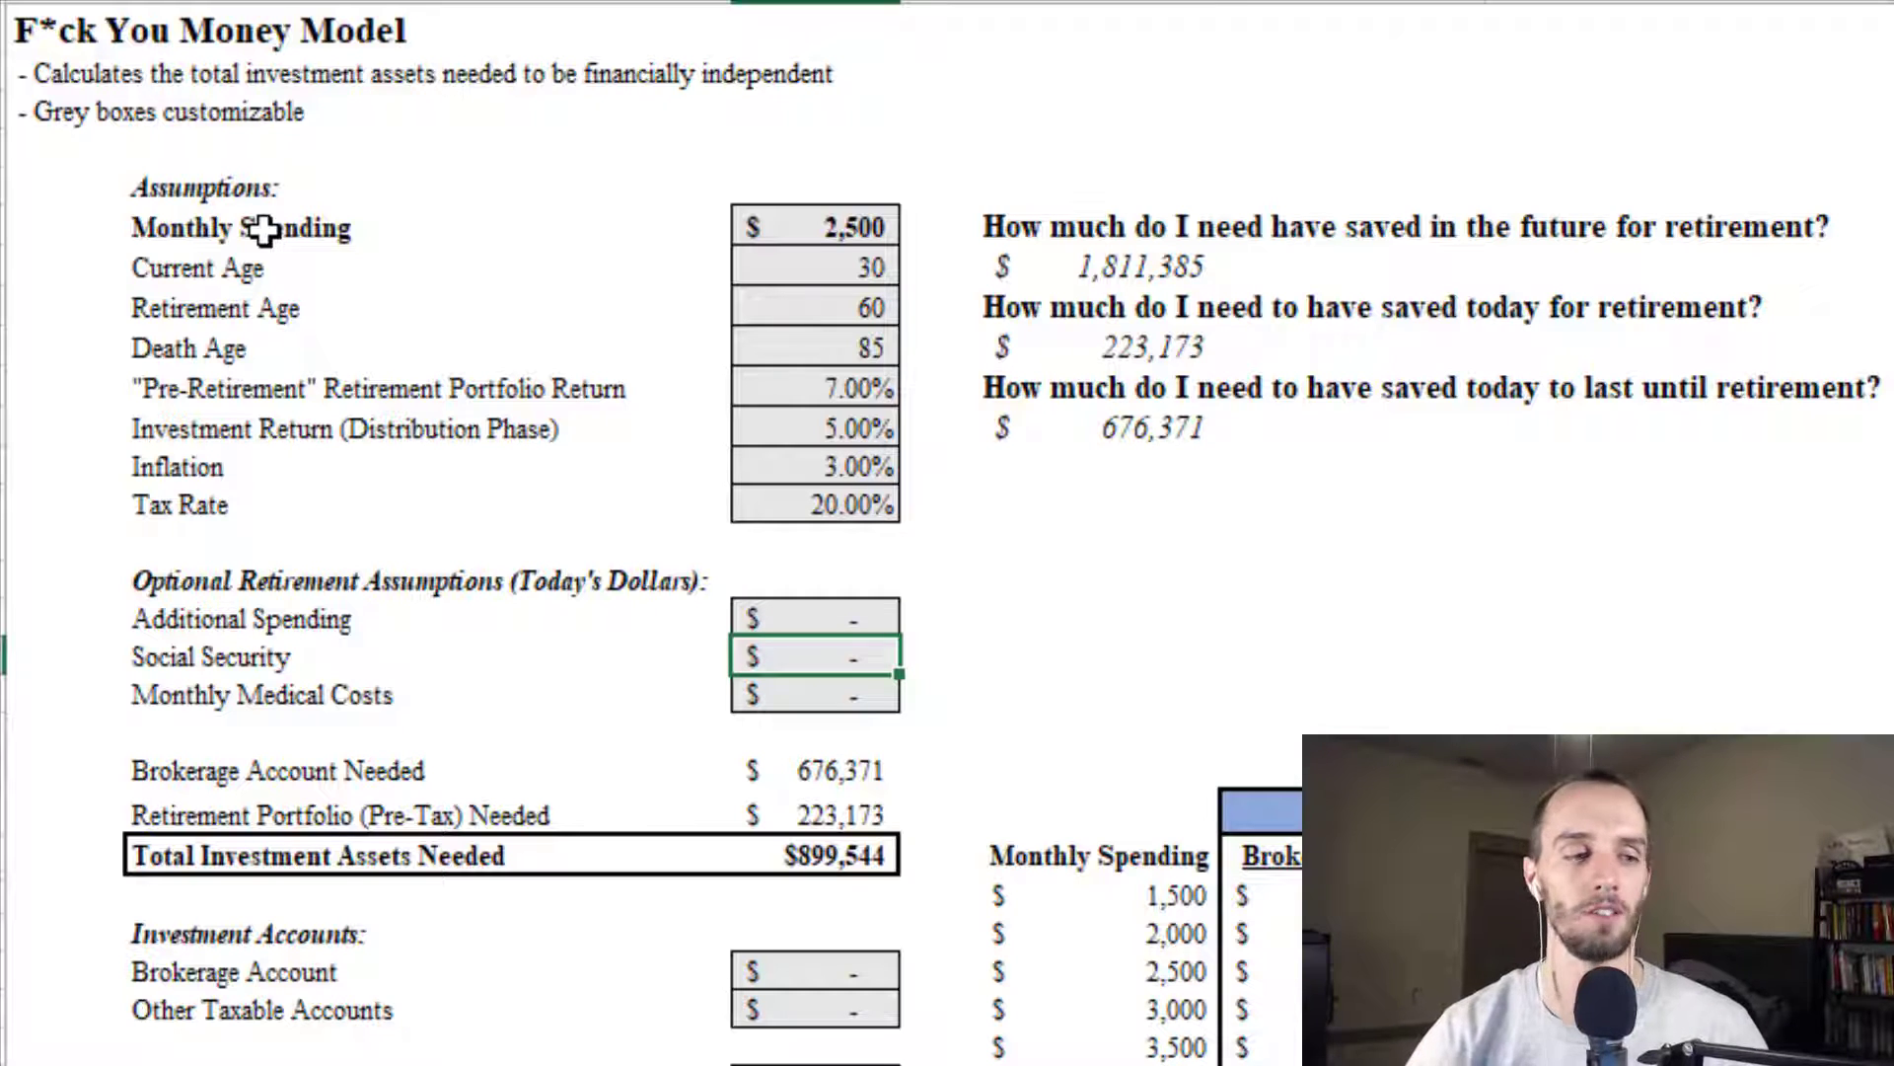
pyautogui.press('Down')
pyautogui.hotkey('ctrl', 'shift', 'Left')
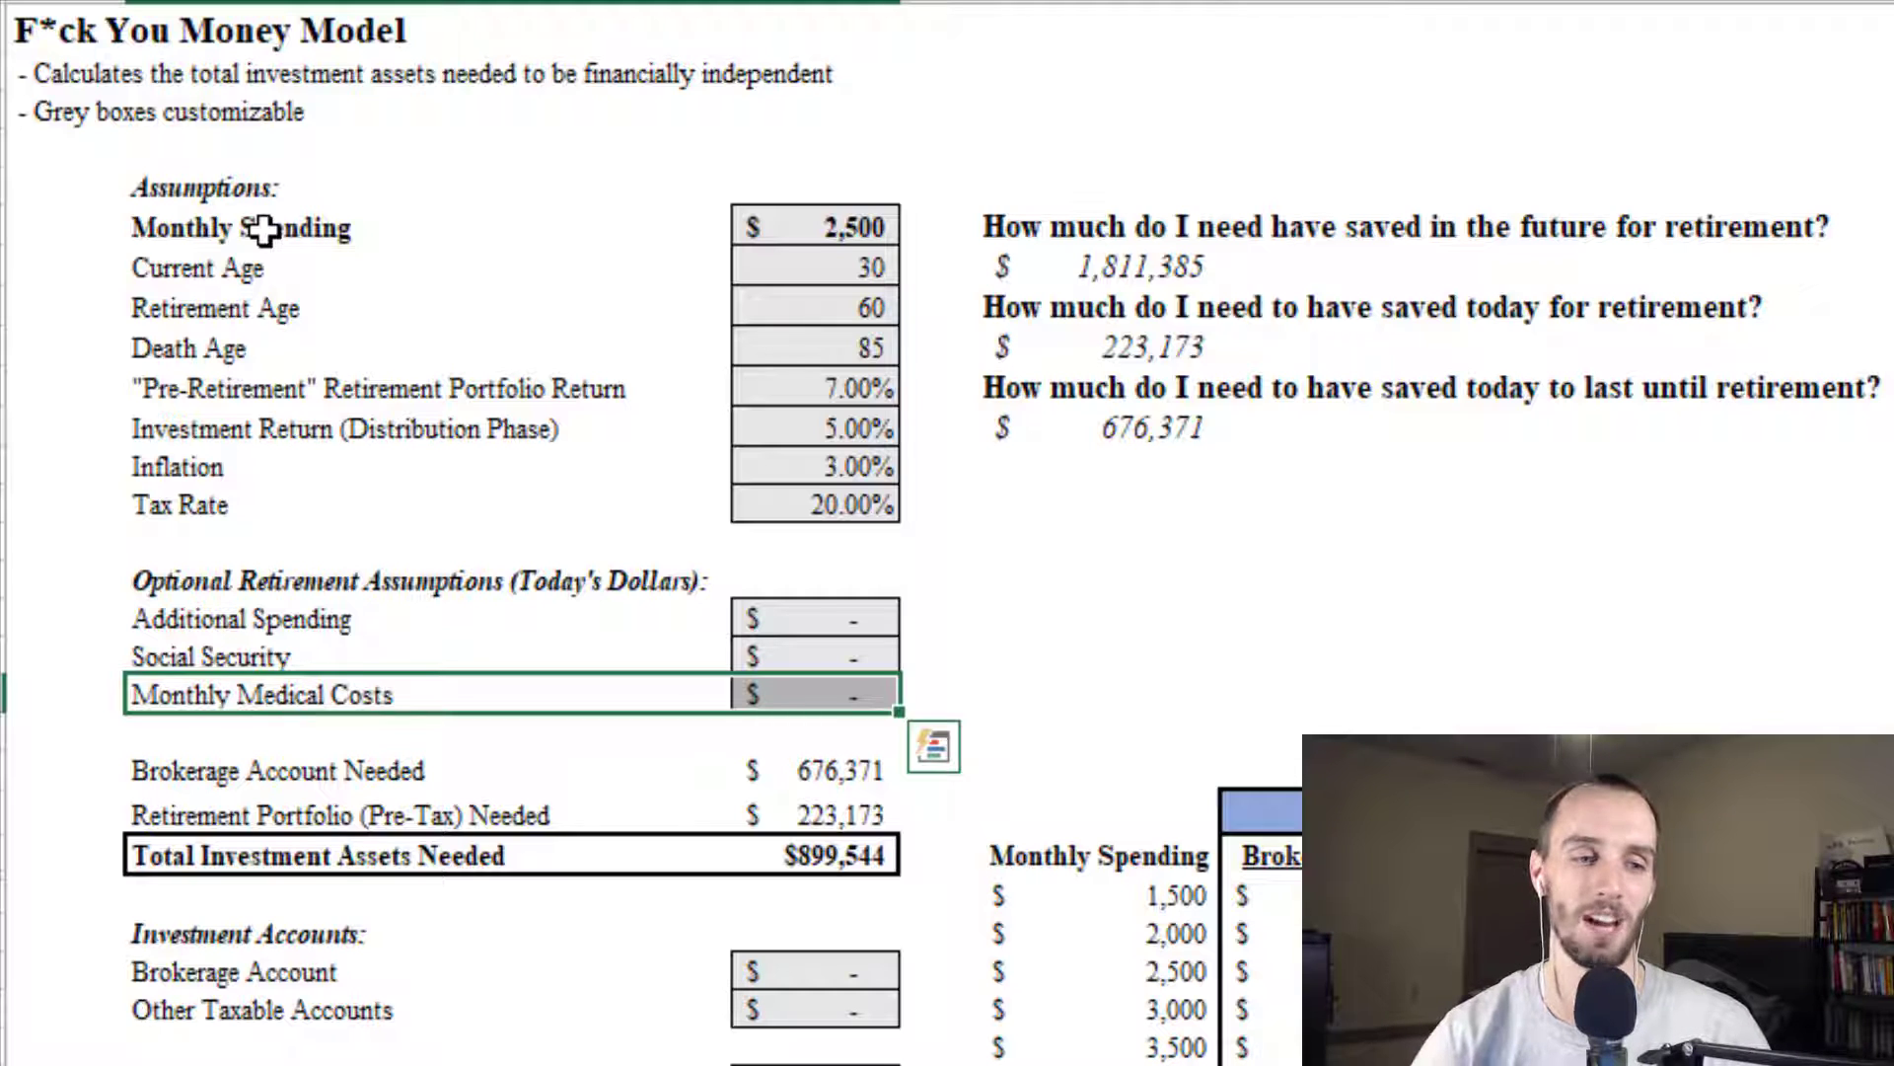
# Step: Compare the Social Security row with the Monthly Medical Costs row in the optional retirement assumptions
pyautogui.press('Right')
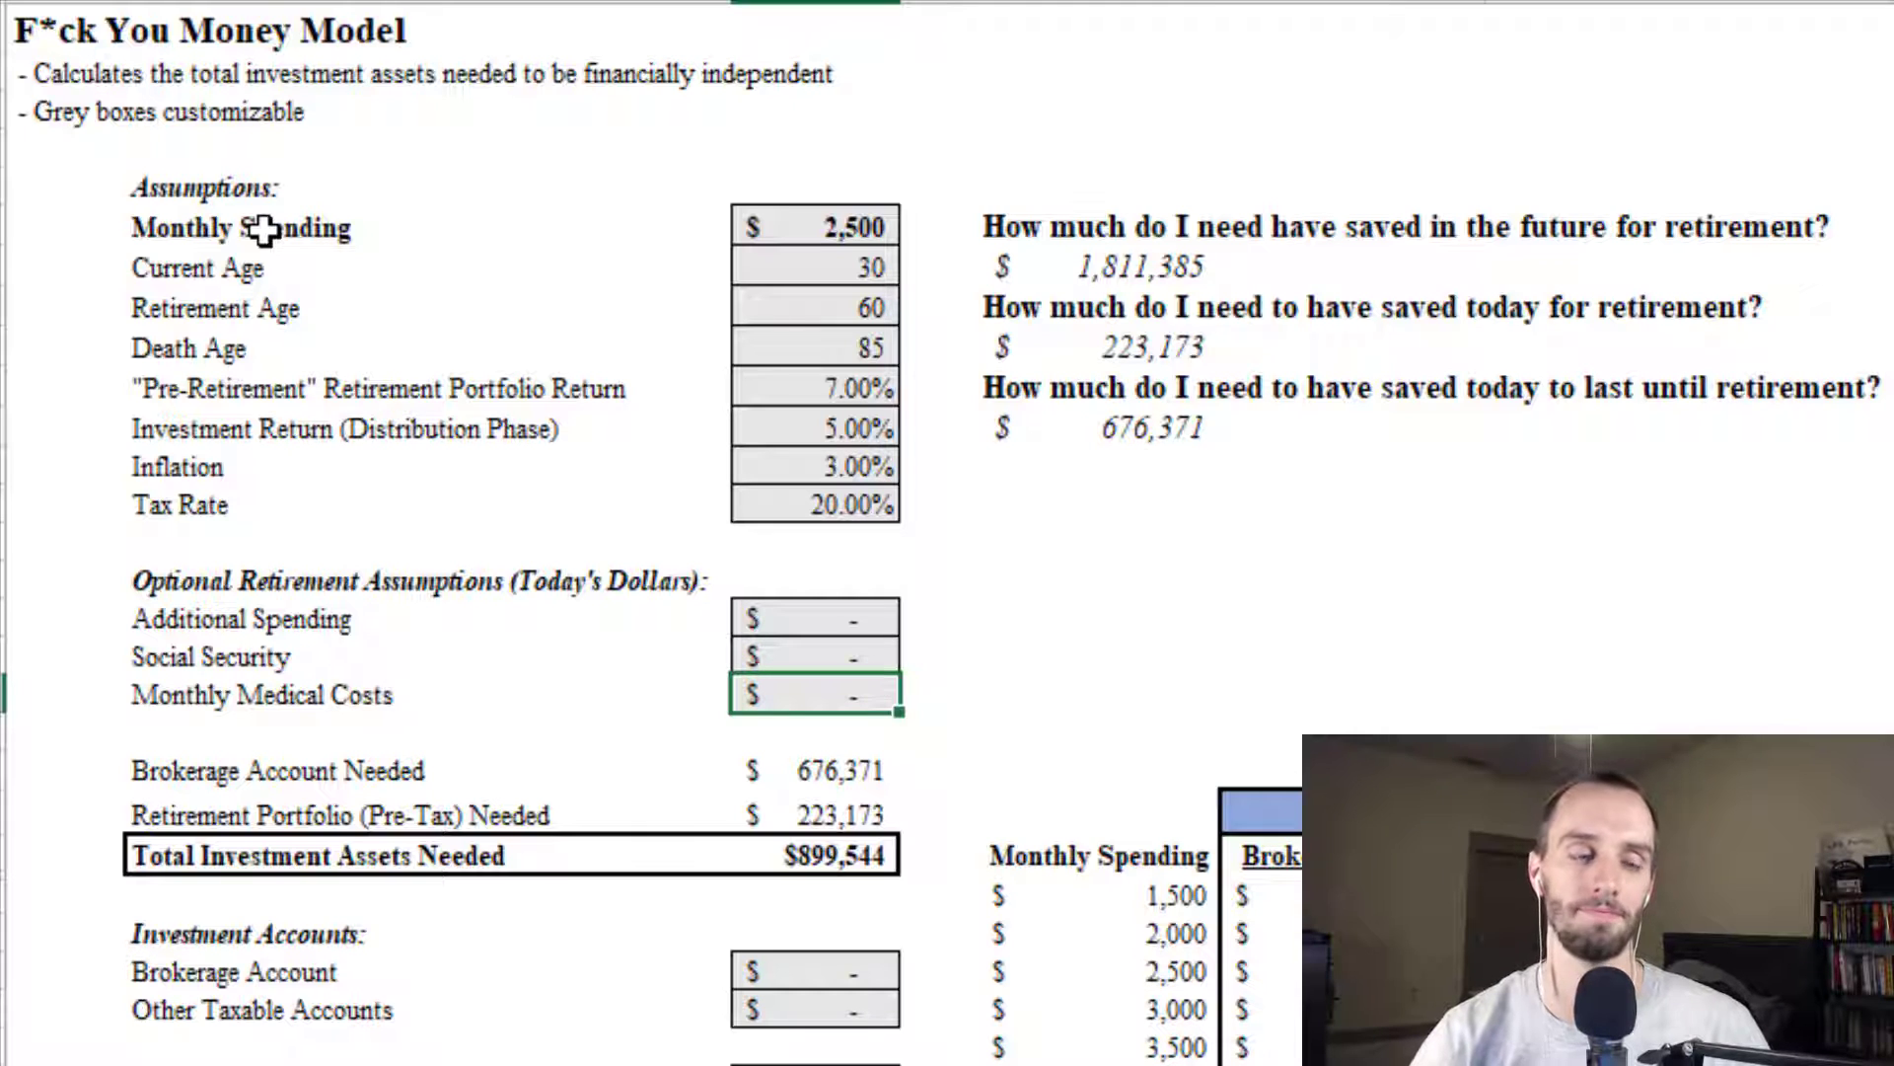
pyautogui.press('Up')
pyautogui.hotkey('shift', 'ctrl', 'Left')
pyautogui.hotkey('ctrl', 'v')
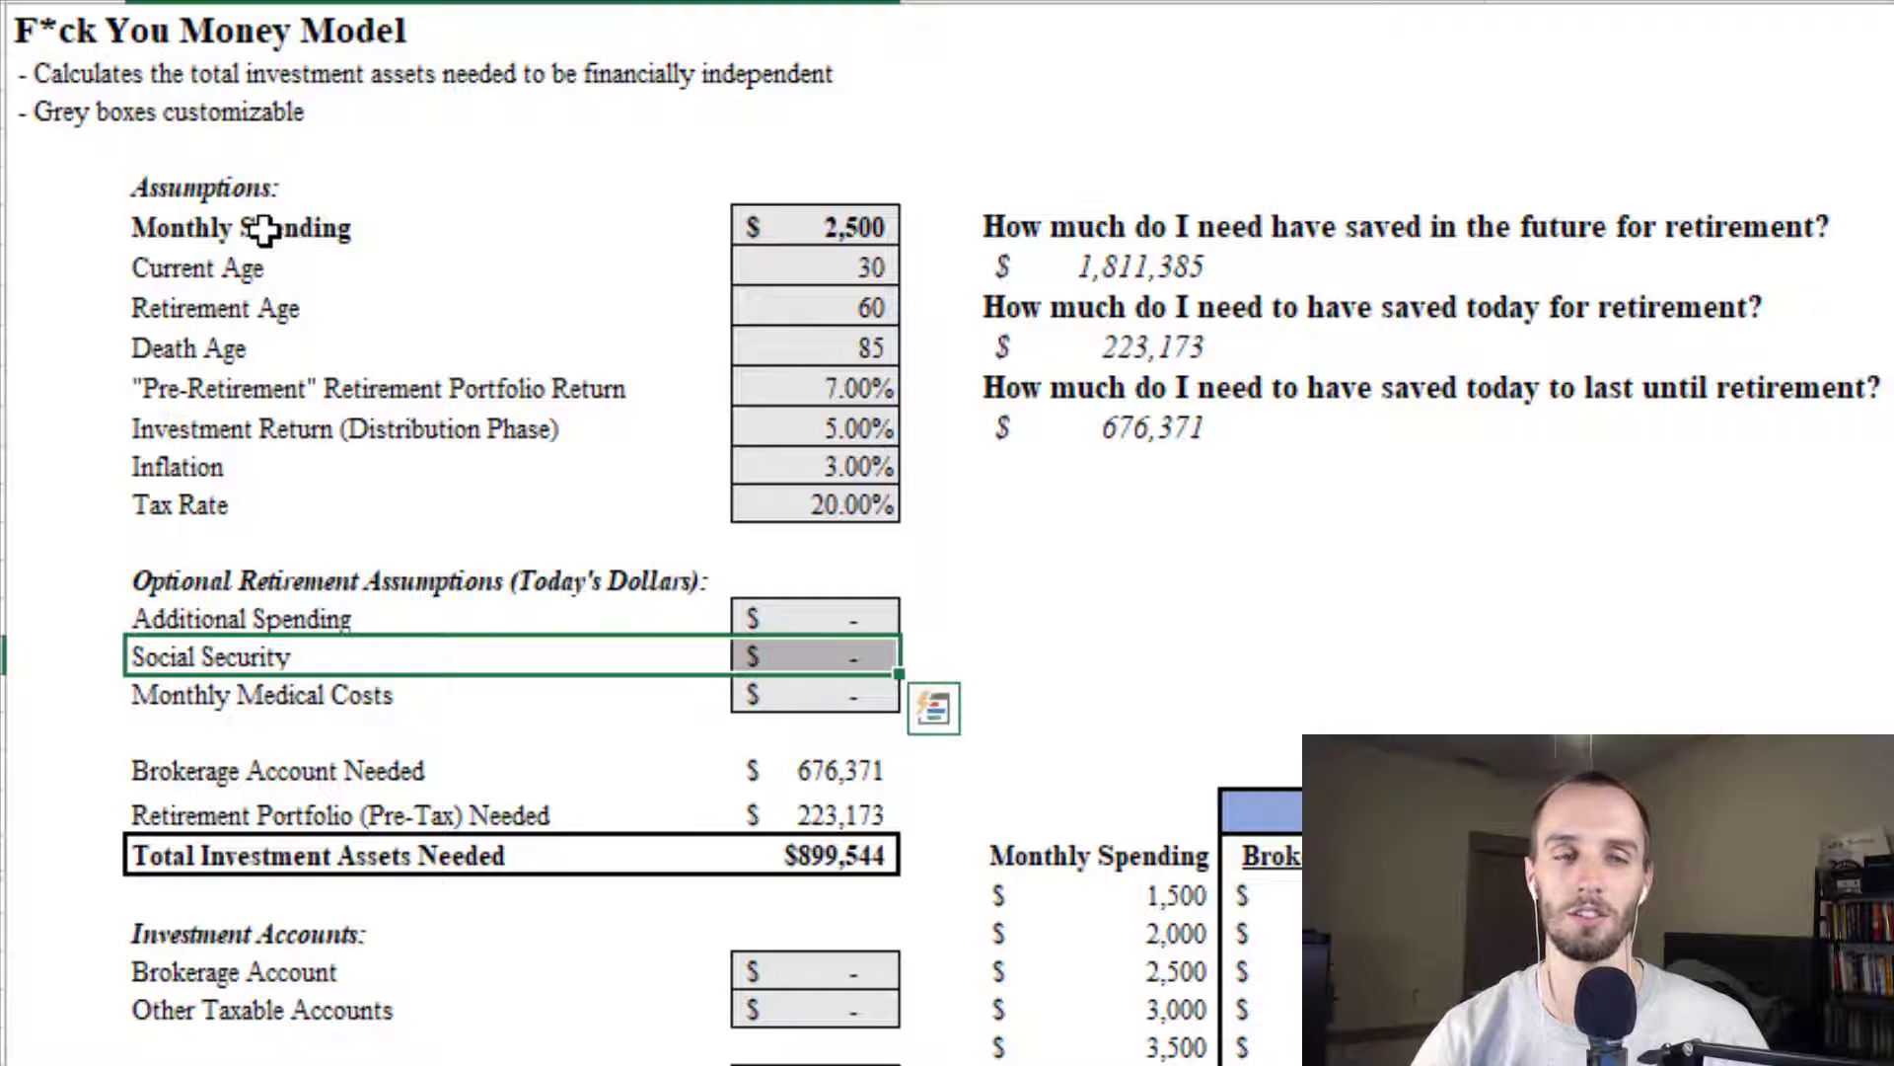
pyautogui.press('Down')
pyautogui.hotkey('shift', 'ctrl', 'Left')
pyautogui.hotkey('ctrl', 'v')
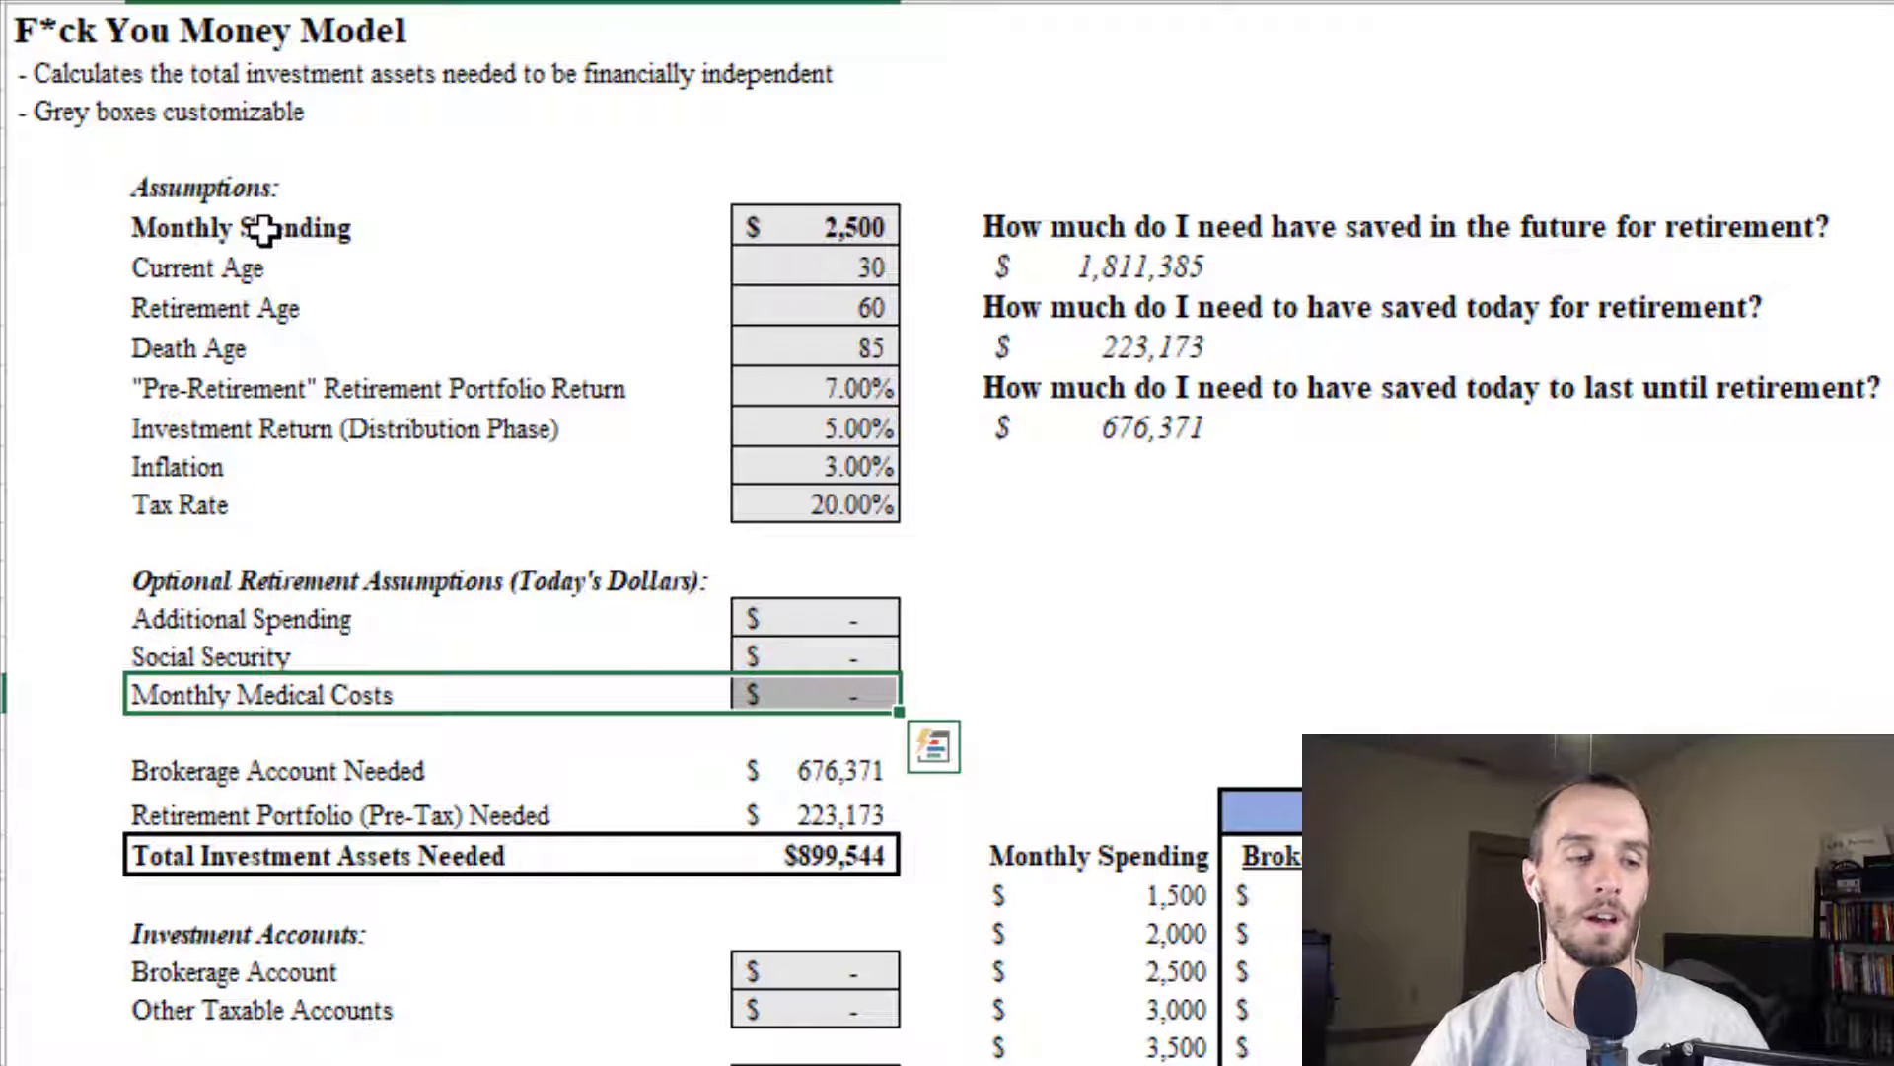
# Step: Examine the Investment Accounts section, highlighting it from its heading through Other Tax-Exempt Accounts
pyautogui.press('Down')
pyautogui.press('Down')
pyautogui.press('Down')
pyautogui.press('Down')
pyautogui.press('Down')
pyautogui.press('Down')
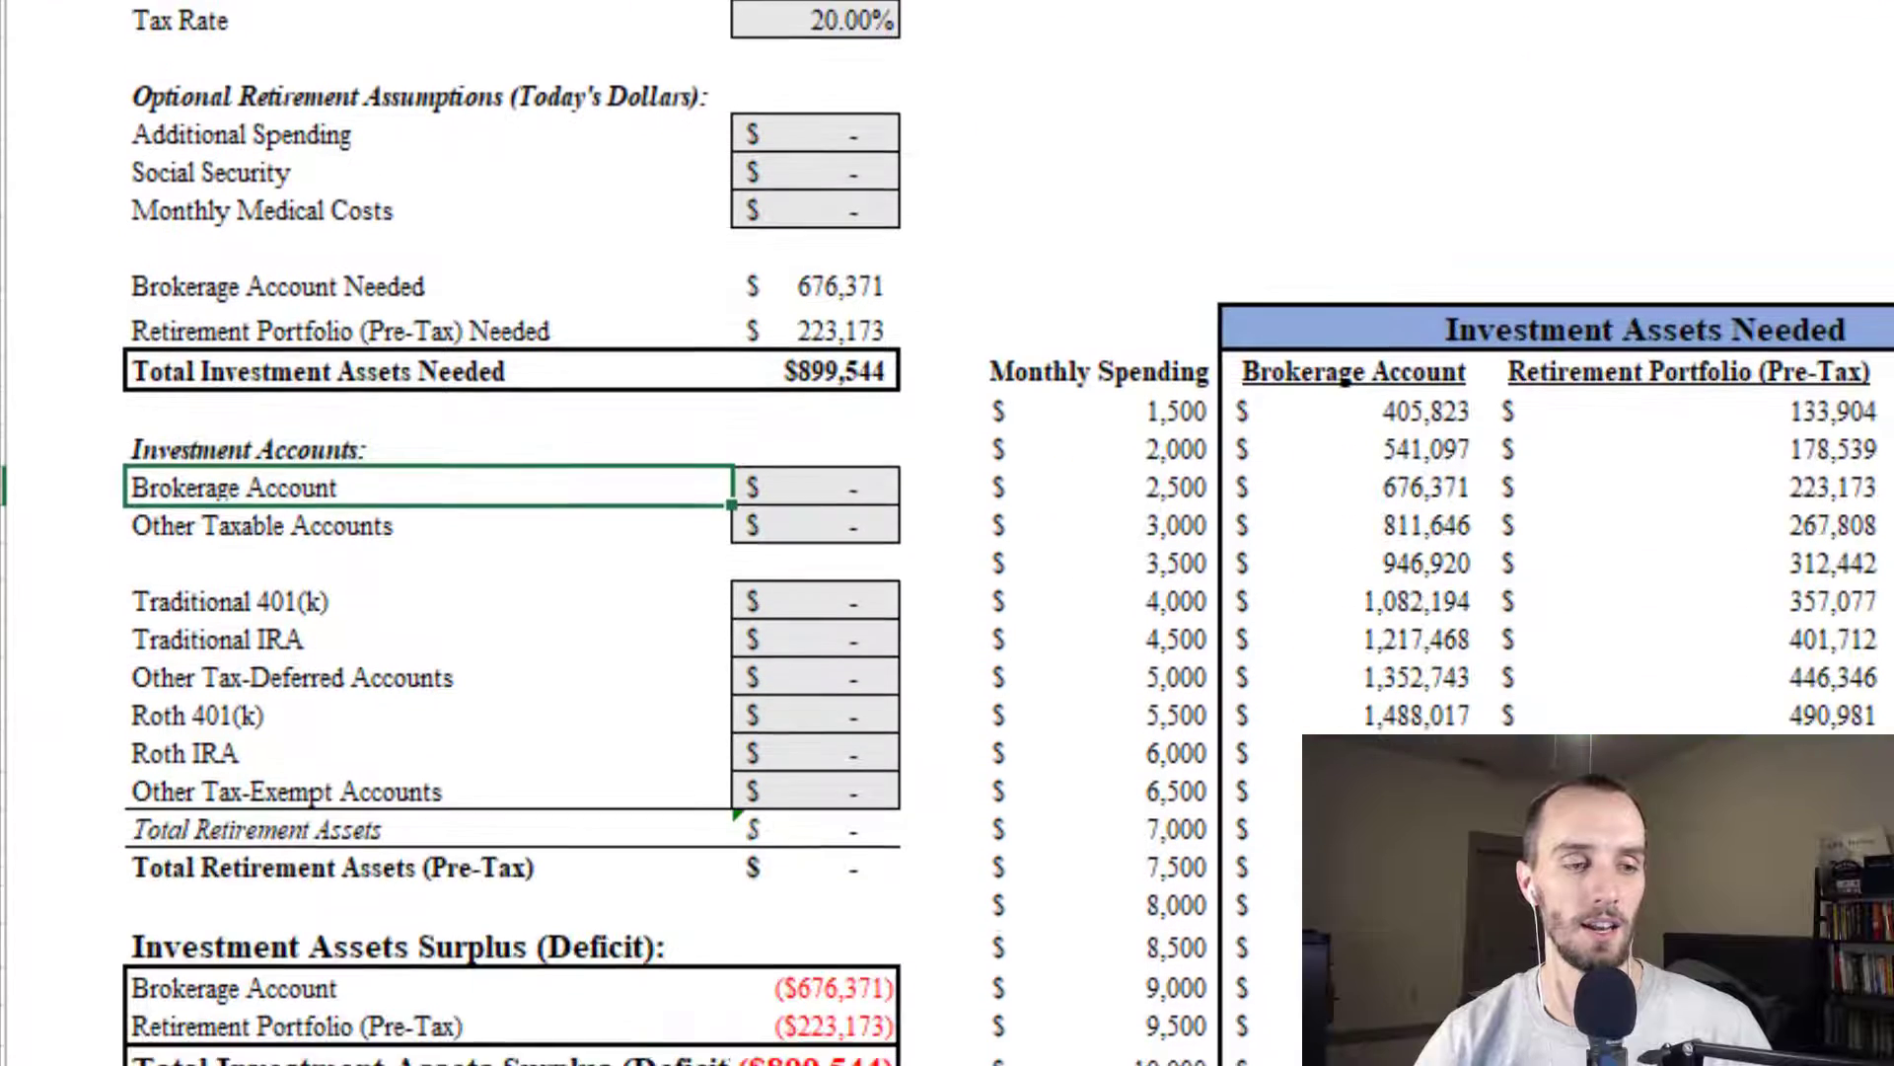
pyautogui.hotkey('shift', 'Right')
pyautogui.hotkey('shift', 'Down')
pyautogui.hotkey('shift', 'Down')
pyautogui.hotkey('shift', 'Down')
pyautogui.hotkey('shift', 'Down')
pyautogui.hotkey('shift', 'Down')
pyautogui.hotkey('shift', 'Down')
pyautogui.hotkey('shift', 'Down')
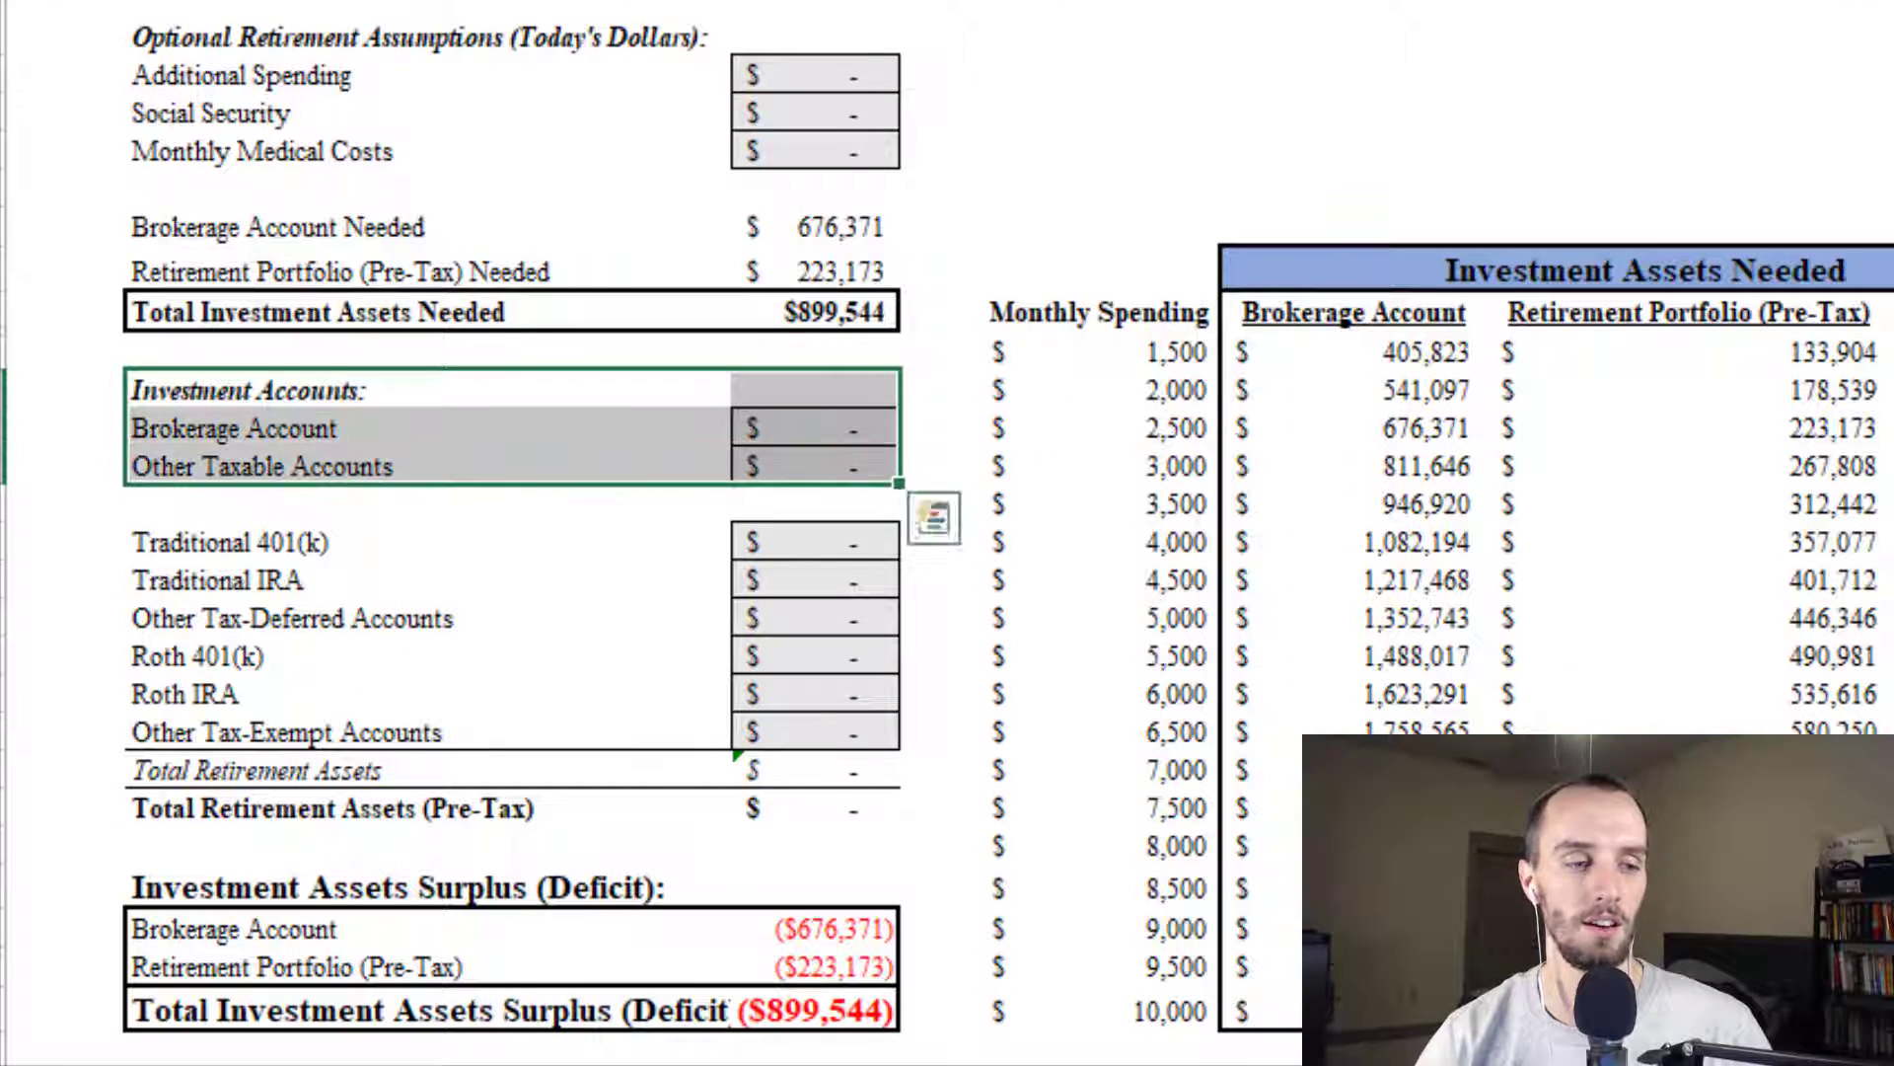
pyautogui.hotkey('shift', 'Down')
pyautogui.hotkey('shift', 'Down')
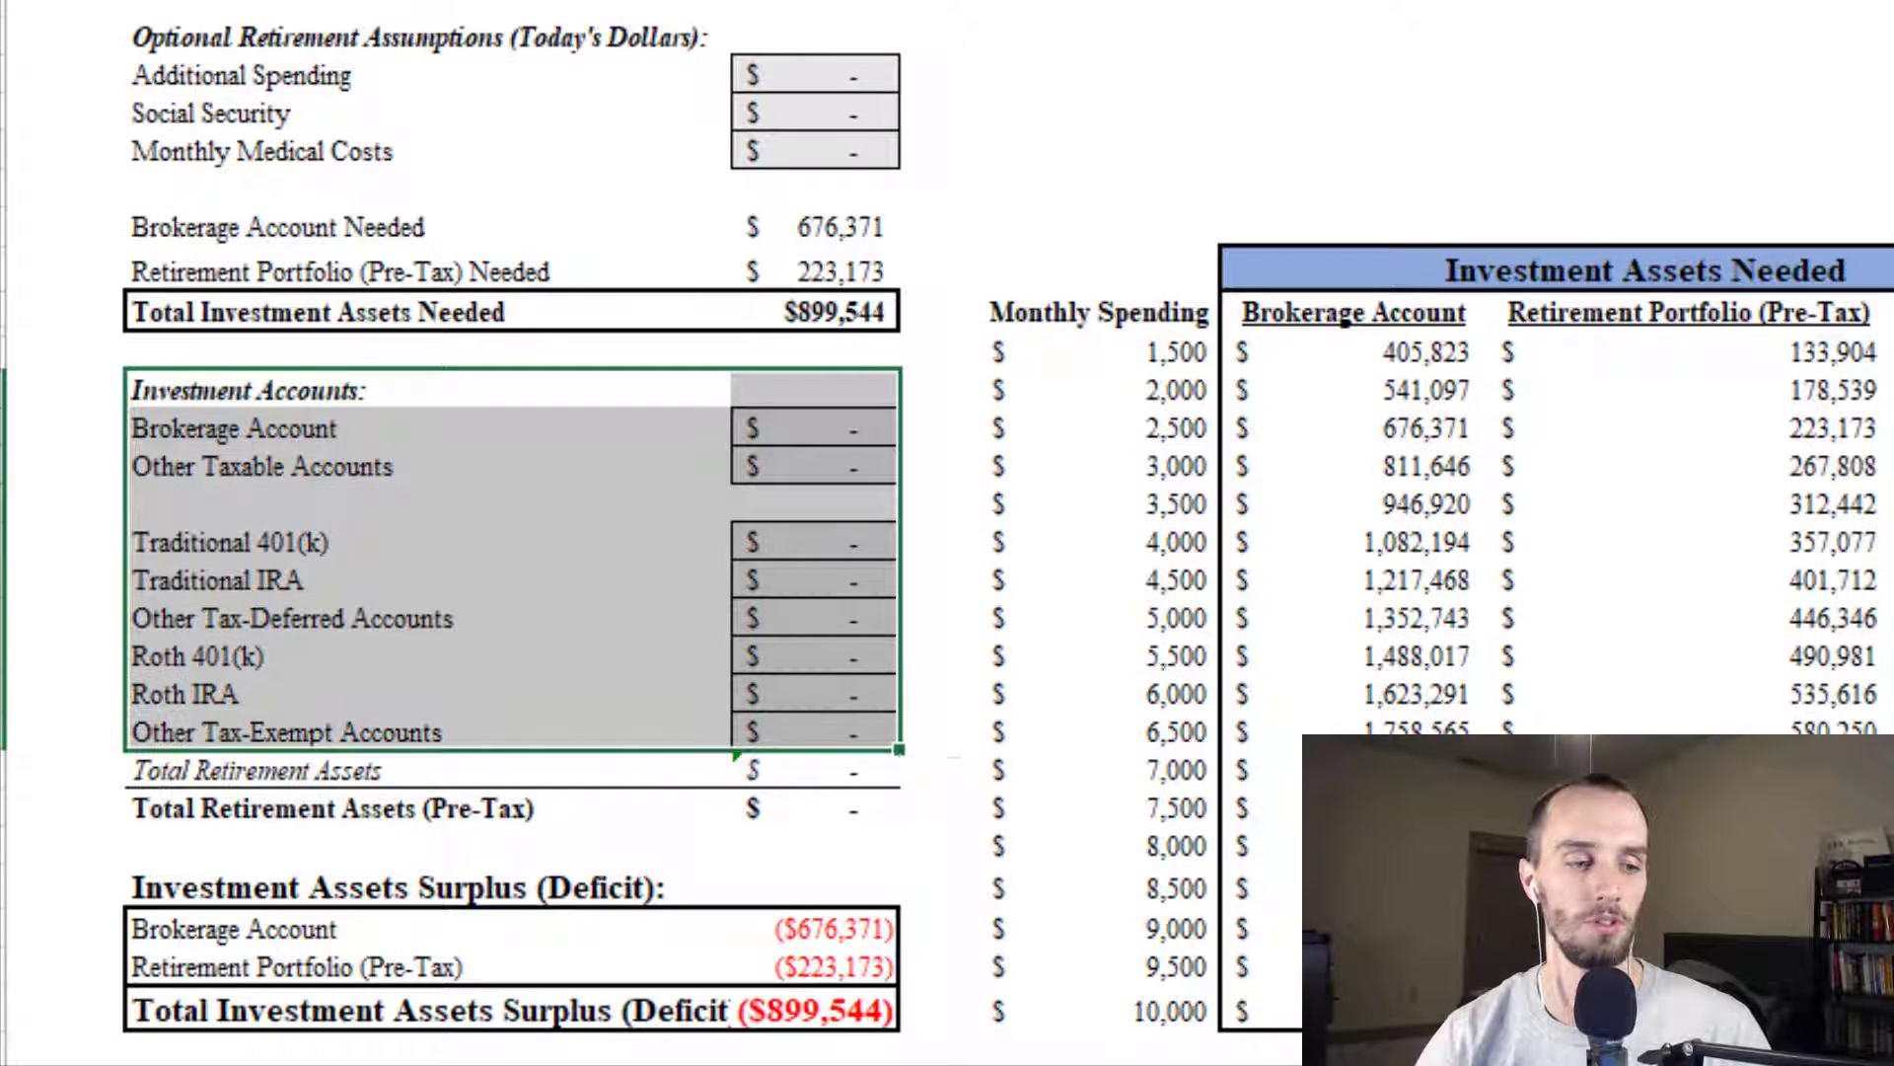
# Step: Set the Brokerage Account value under Investment Accounts to 50,000
pyautogui.press('Down')
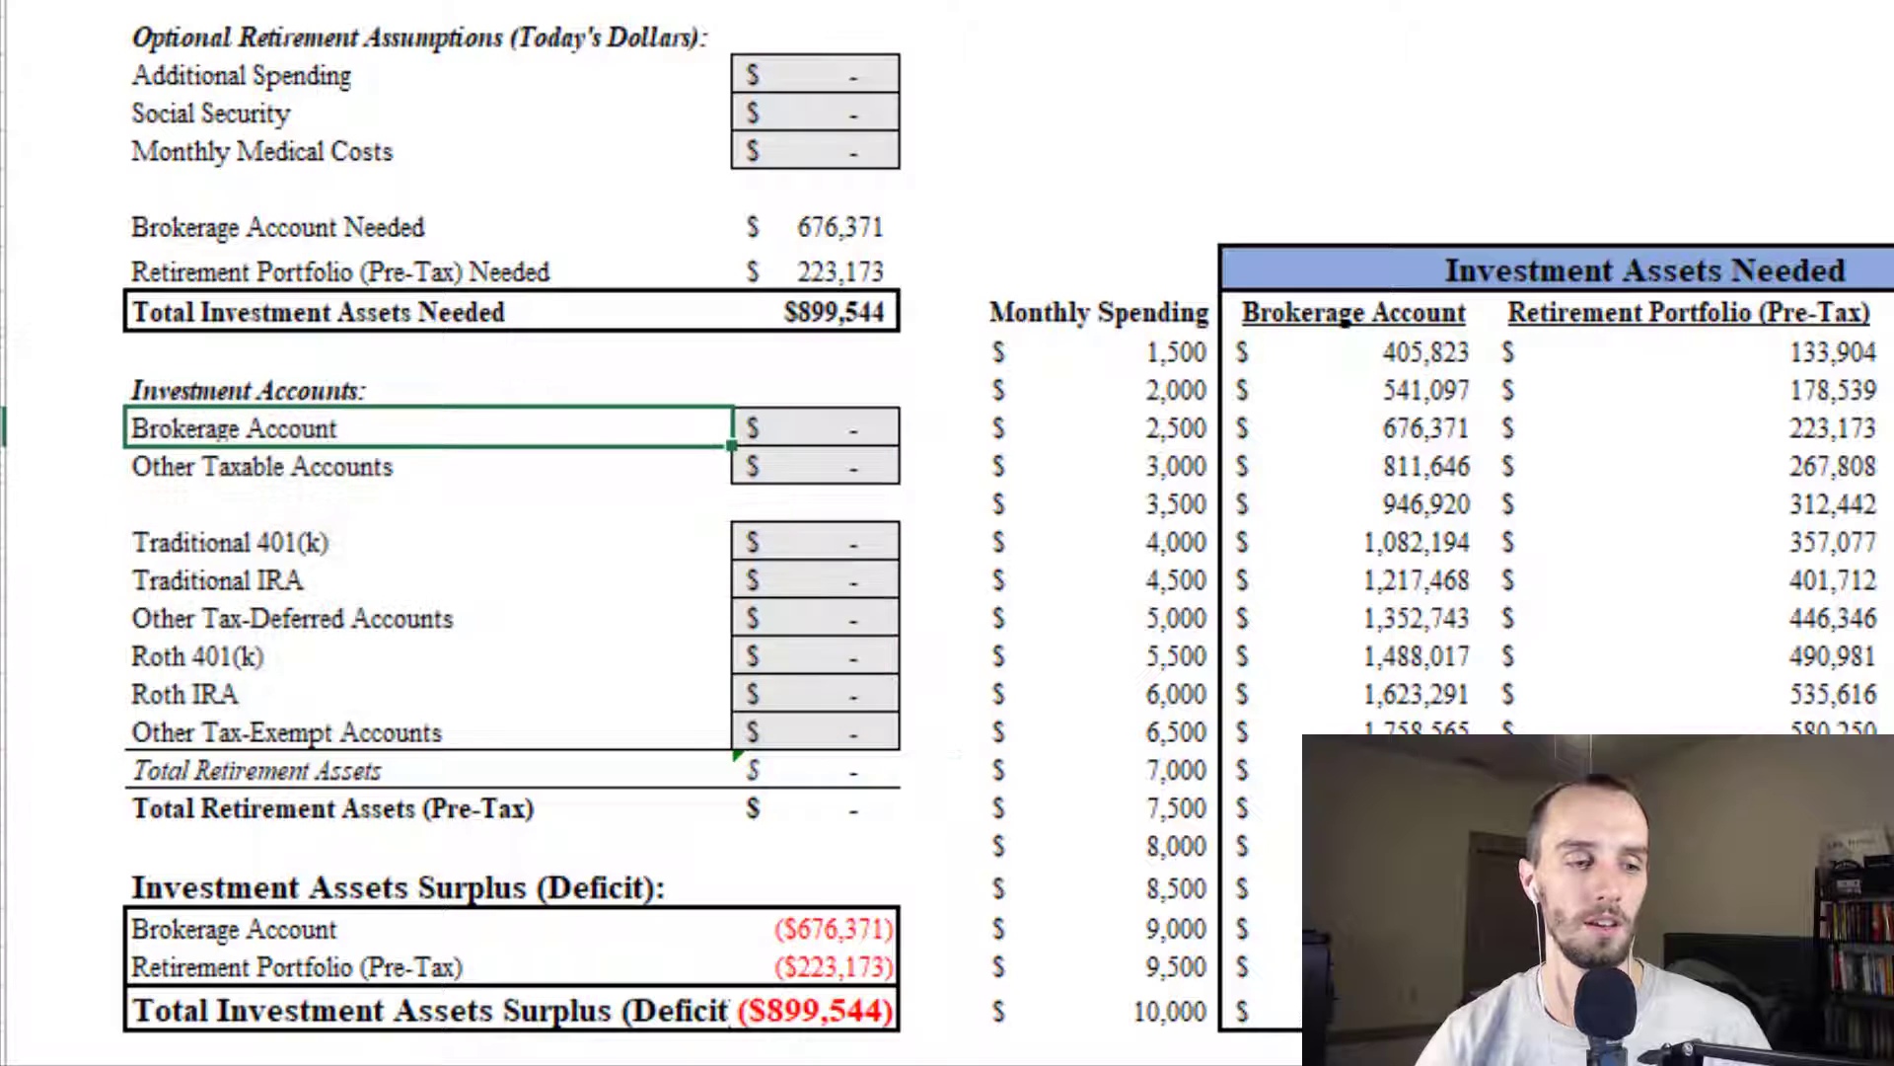
pyautogui.press('Right')
pyautogui.write('50000')
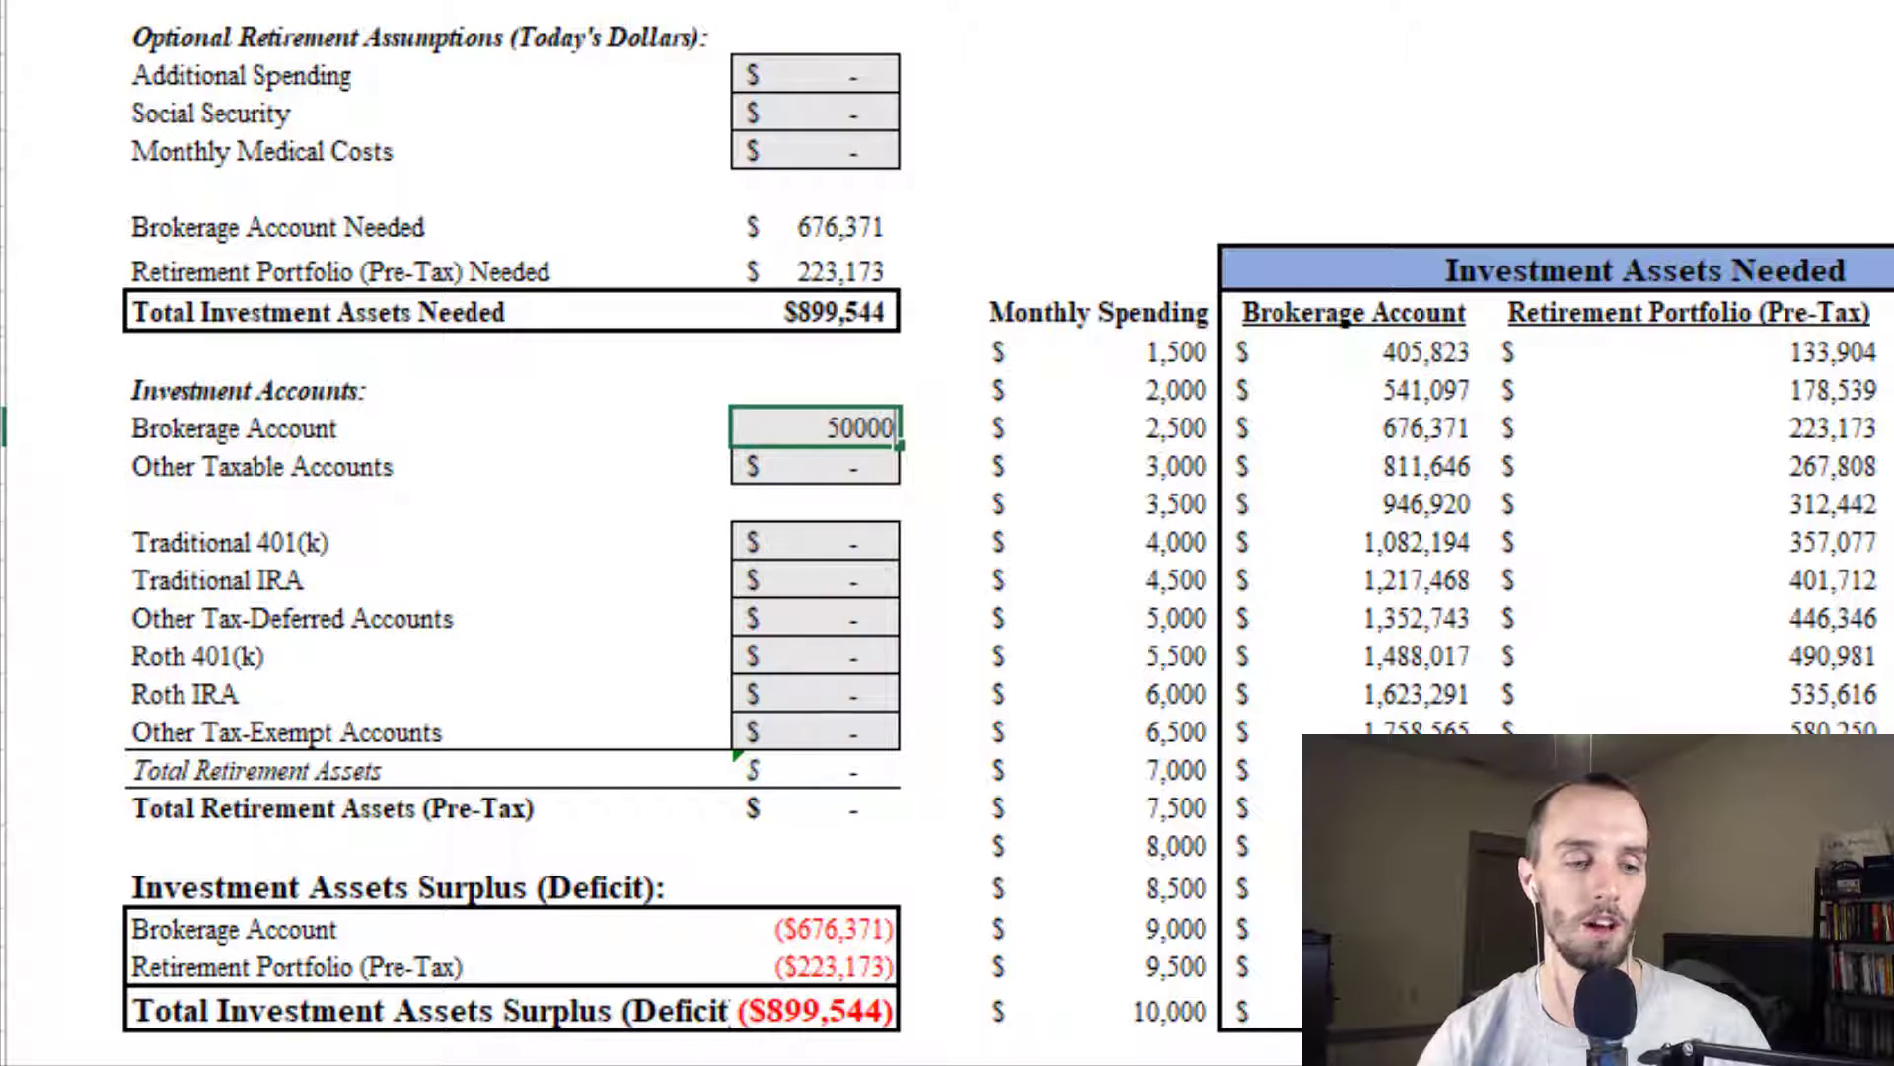
pyautogui.press('Return')
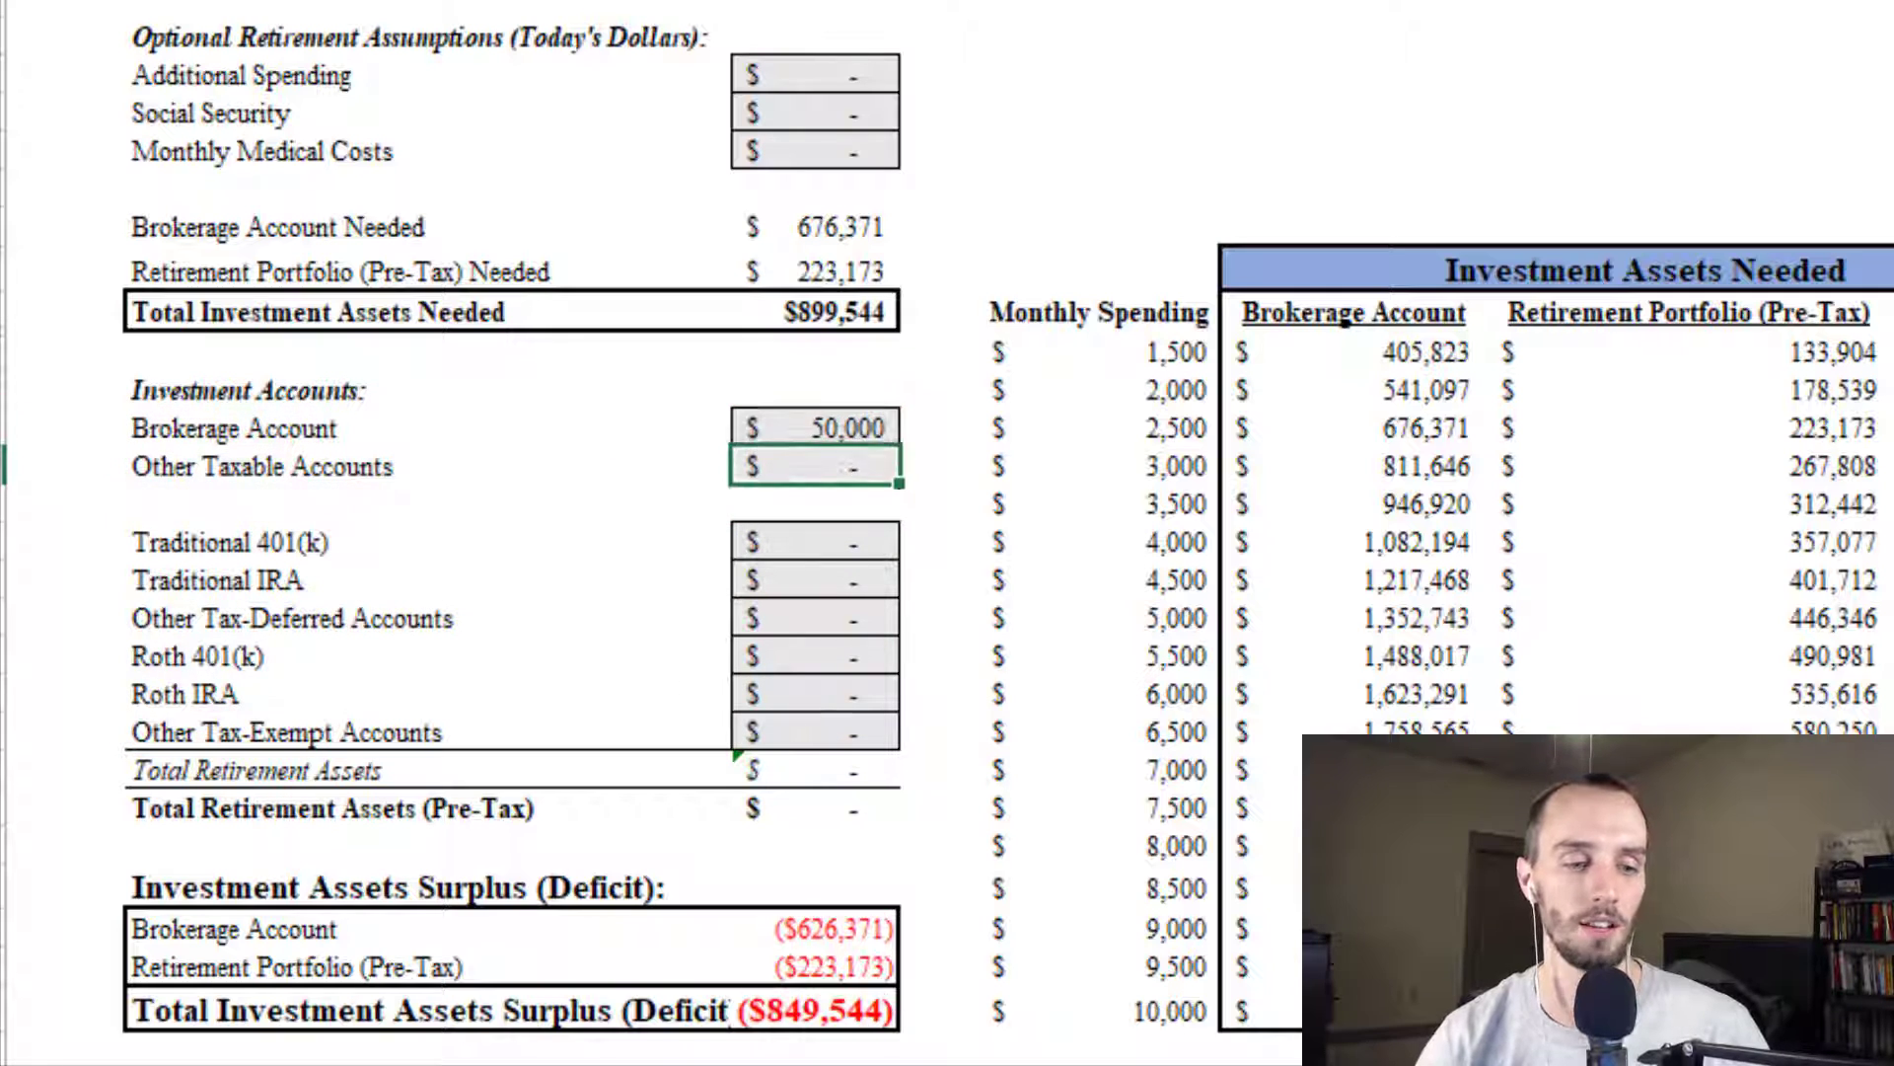
# Step: Review the retirement asset totals and the Investment Assets Surplus (Deficit) section
pyautogui.press('Down')
pyautogui.press('Down')
pyautogui.press('Down')
pyautogui.press('Down')
pyautogui.press('Down')
pyautogui.press('Down')
pyautogui.press('Down')
pyautogui.press('Down')
pyautogui.press('Down')
pyautogui.press('Down')
pyautogui.press('Down')
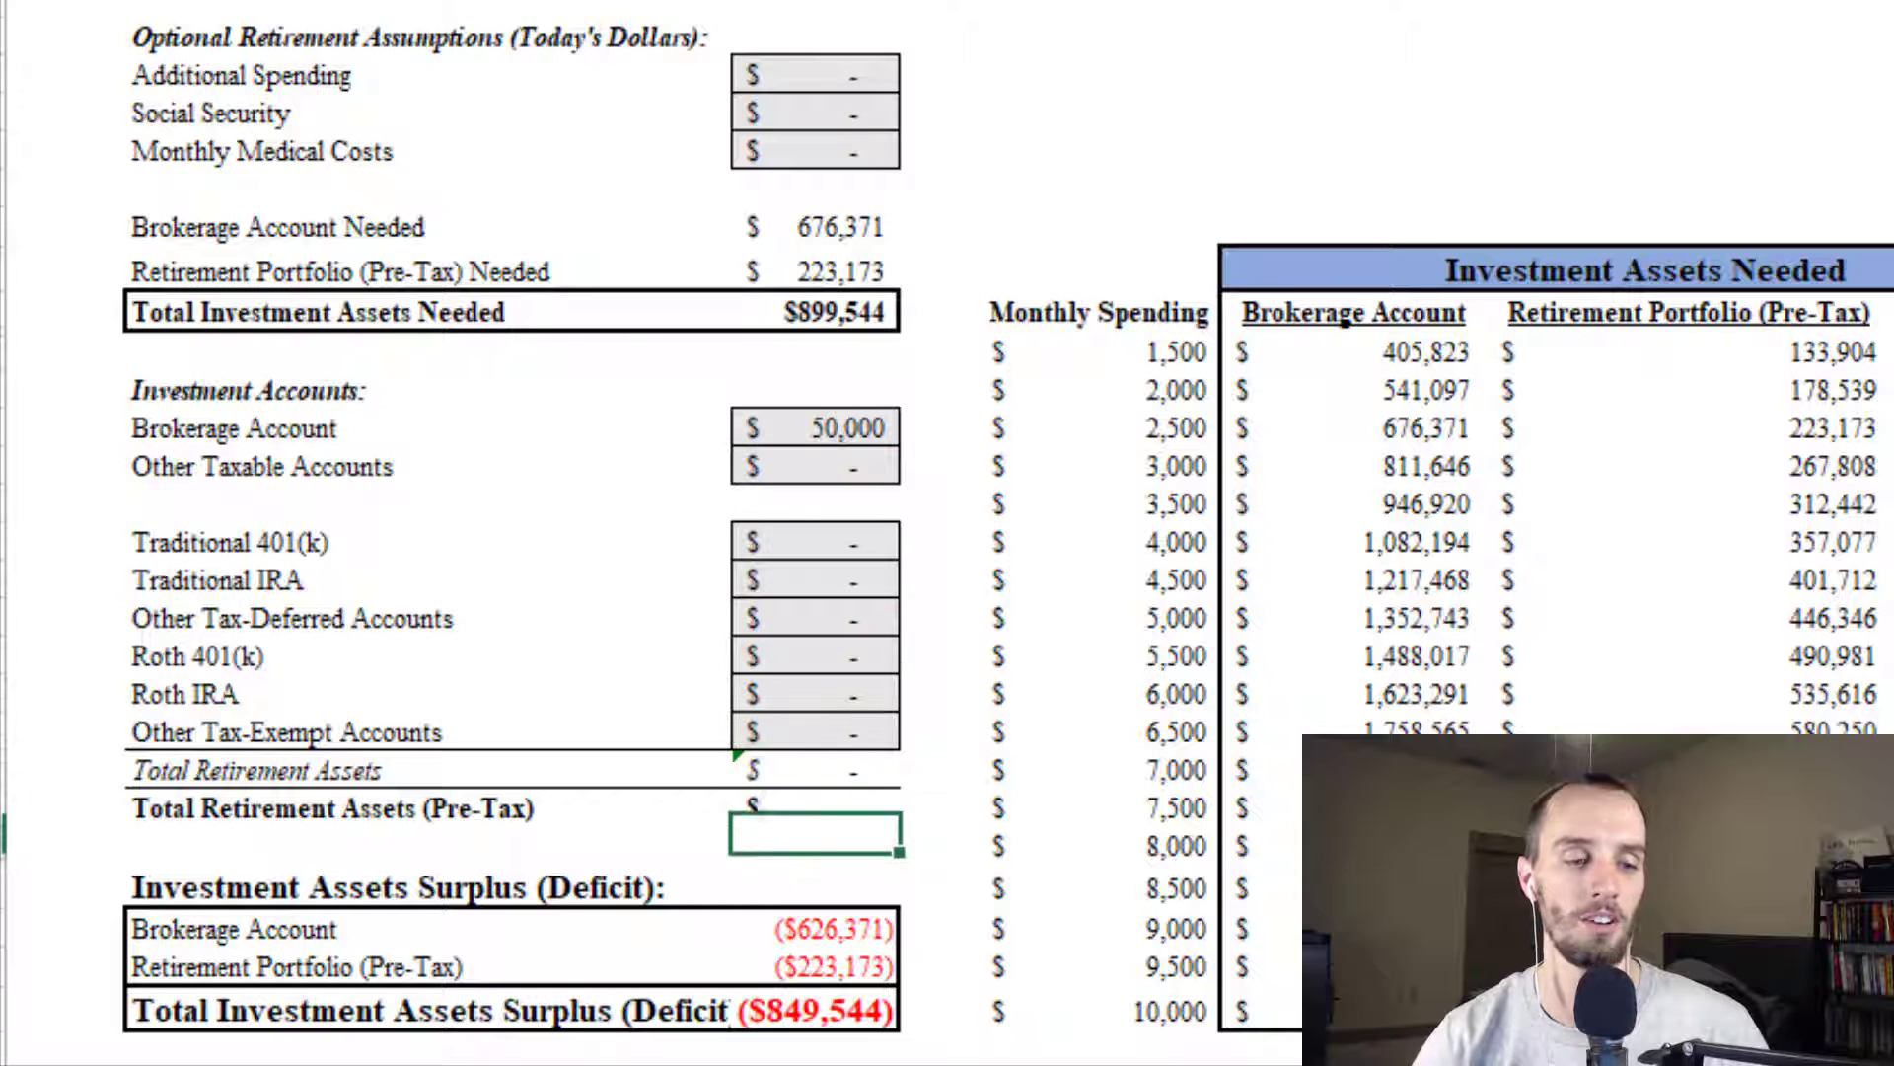
pyautogui.press('Down')
pyautogui.press('Down')
pyautogui.press('Down')
pyautogui.press('Up')
pyautogui.press('Up')
pyautogui.press('Up')
pyautogui.press('Up')
pyautogui.press('Up')
pyautogui.press('Up')
pyautogui.press('Up')
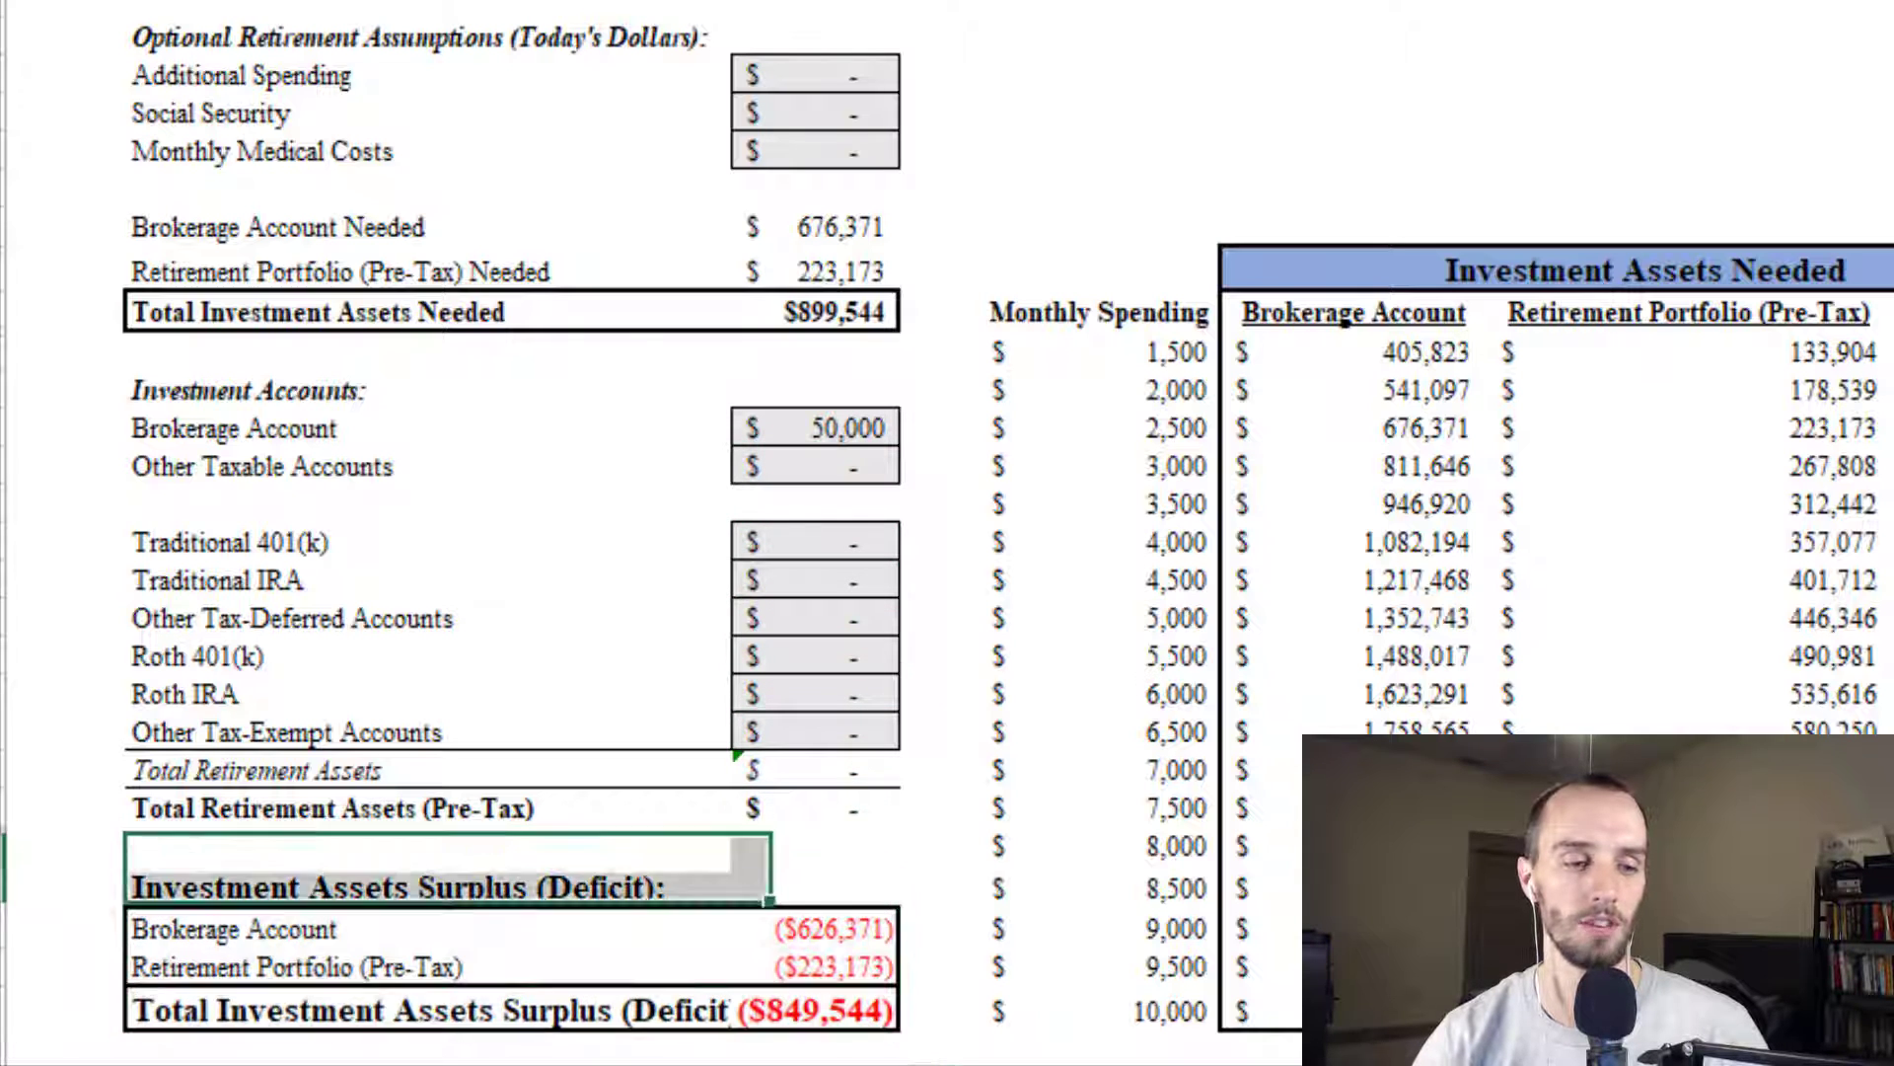
# Step: Clear the Brokerage Account value under Investment Accounts
pyautogui.press('Up')
pyautogui.press('Up')
pyautogui.press('Up')
pyautogui.press('Up')
pyautogui.press('Up')
pyautogui.press('Up')
pyautogui.press('Up')
pyautogui.press('Up')
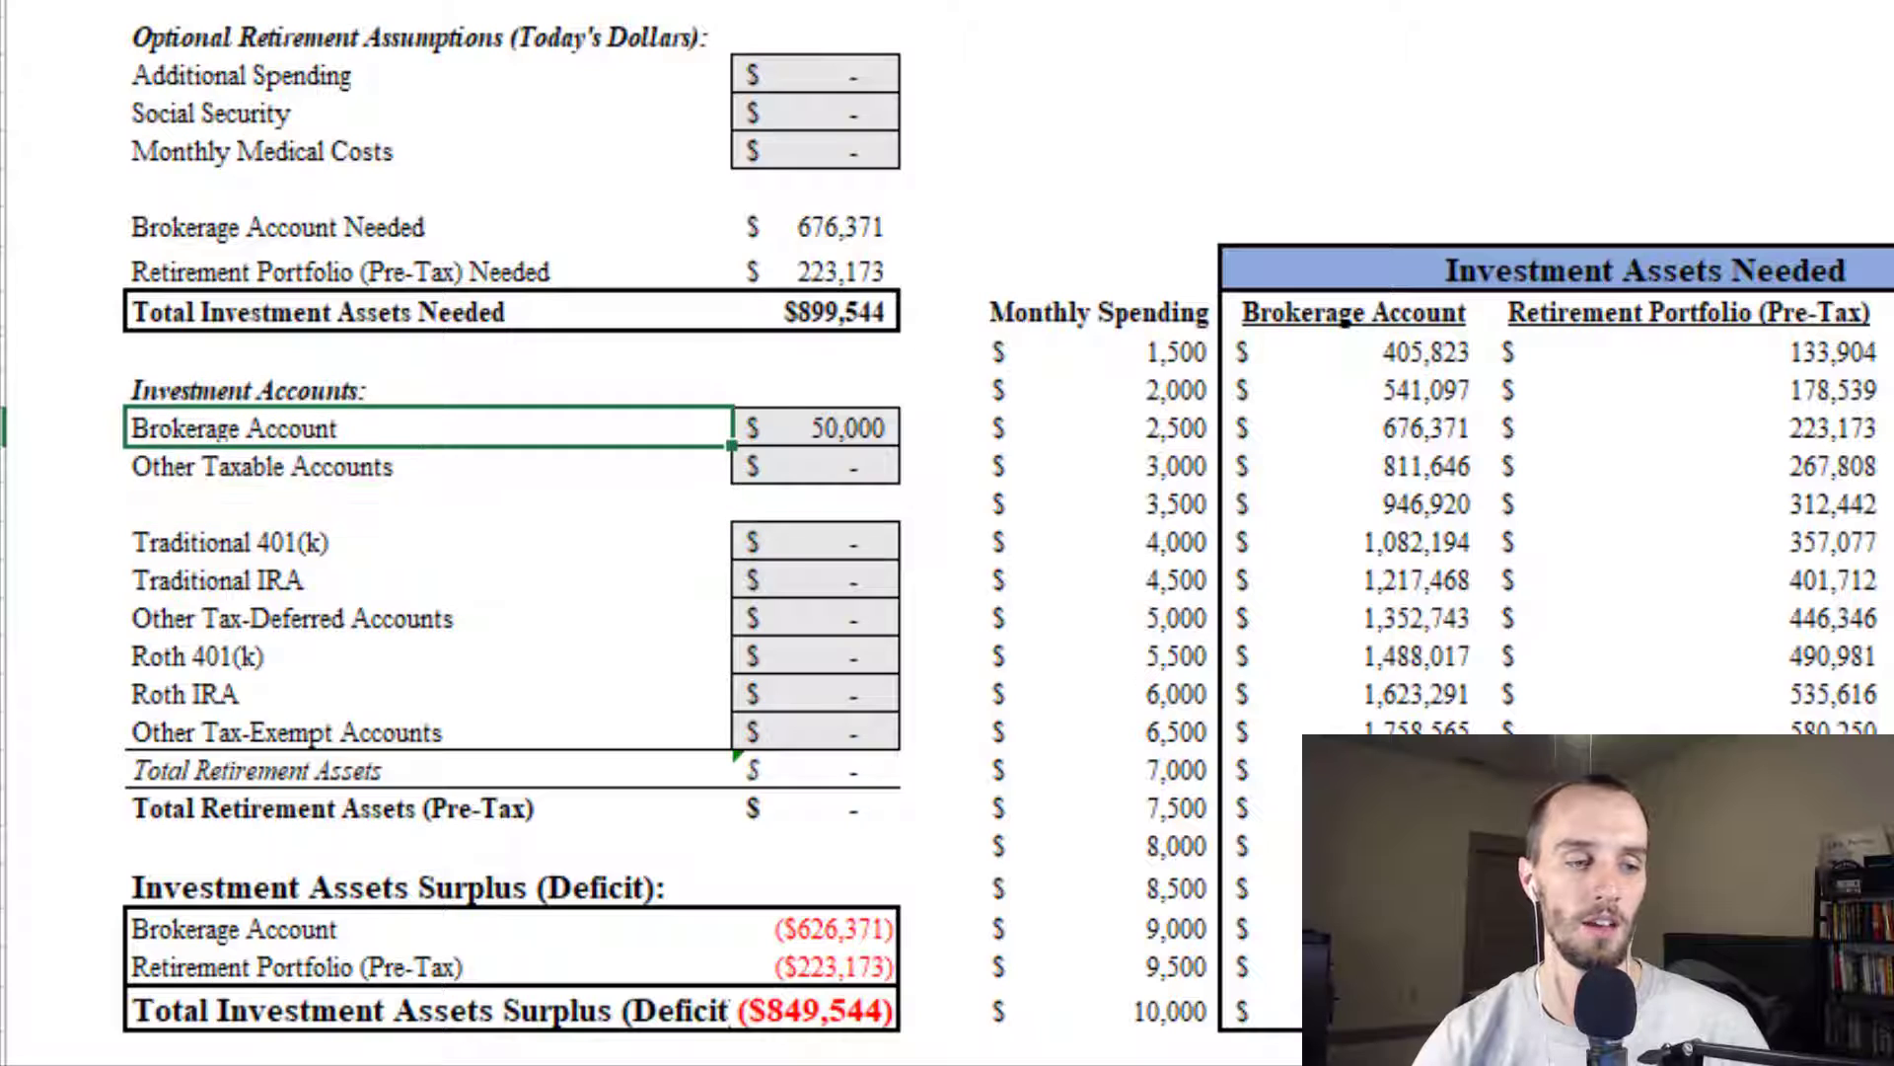
pyautogui.press('Right')
pyautogui.press('BackSpace')
pyautogui.press('Return')
# Step: Compare the Traditional 401(k) and Traditional IRA inputs with the Roth 401(k) and Roth IRA inputs under Investment Accounts
pyautogui.press('Down')
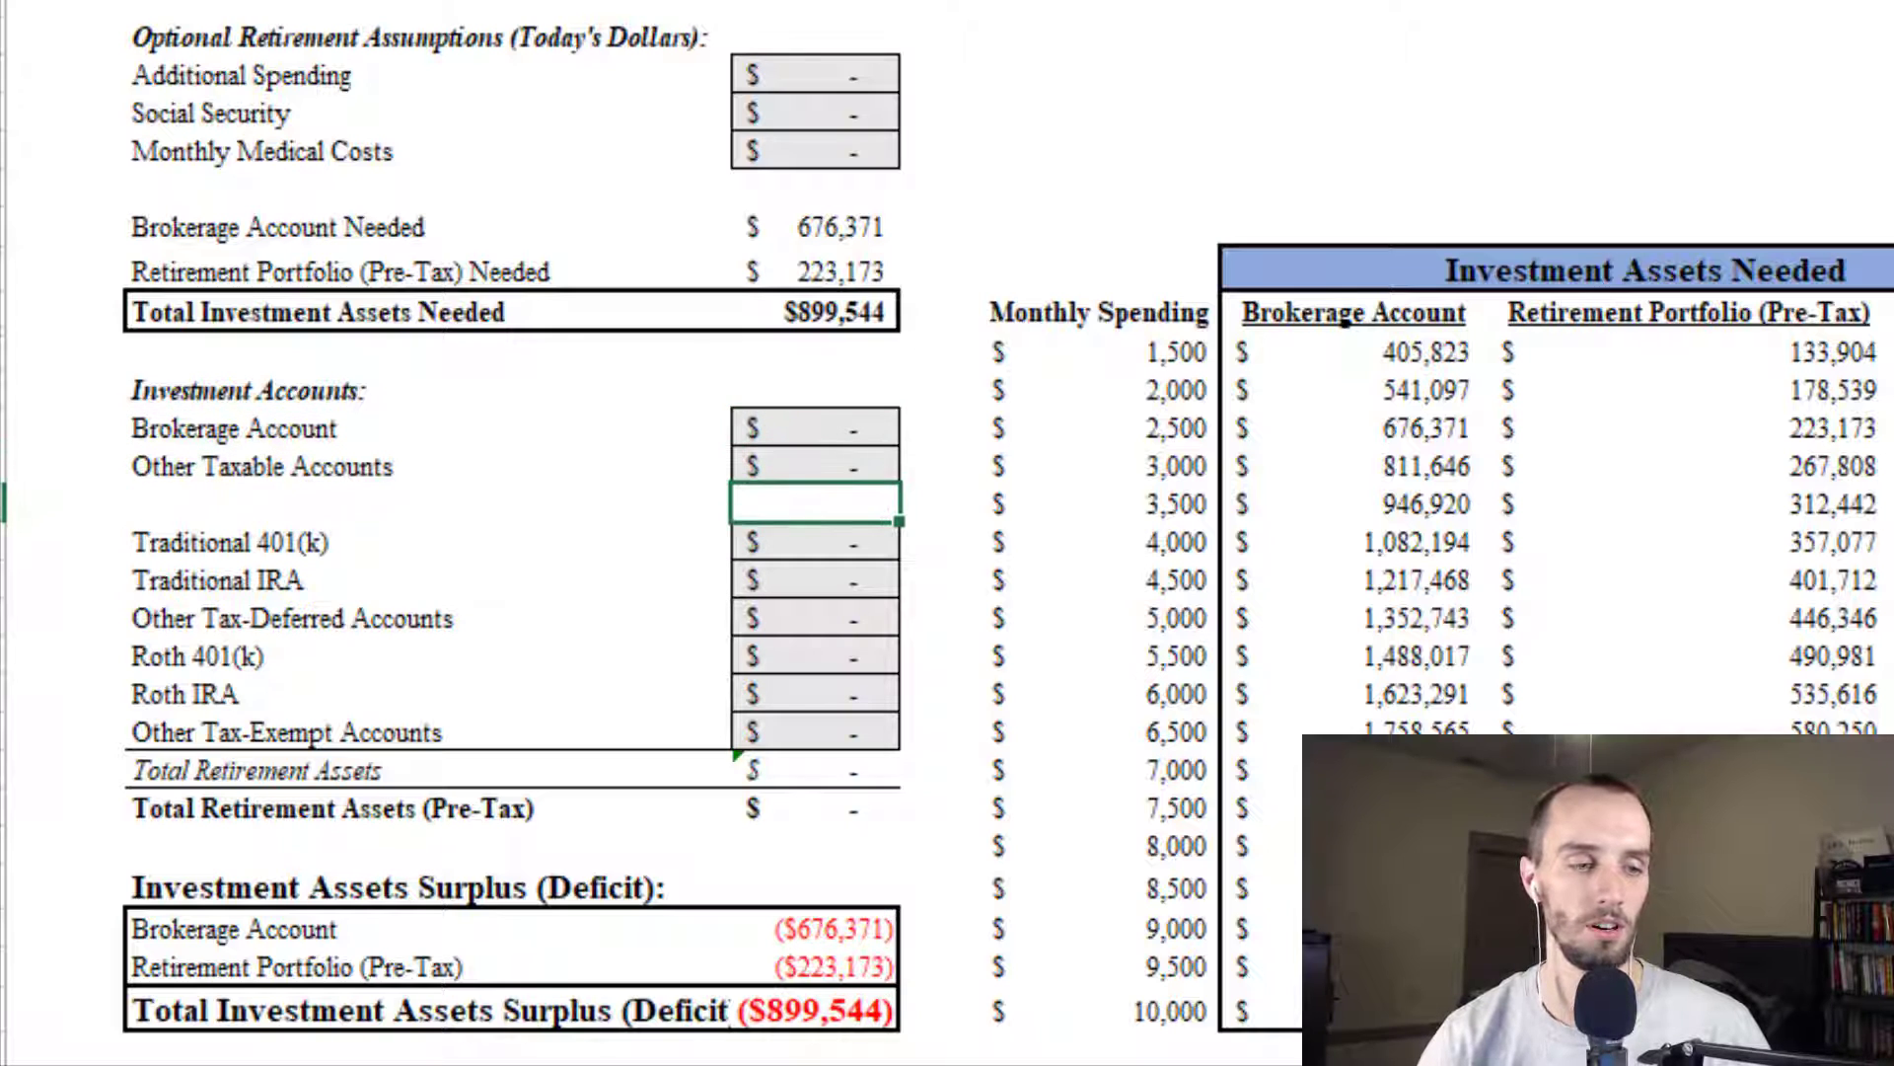
pyautogui.press('Down')
pyautogui.press('Down')
pyautogui.press('Down')
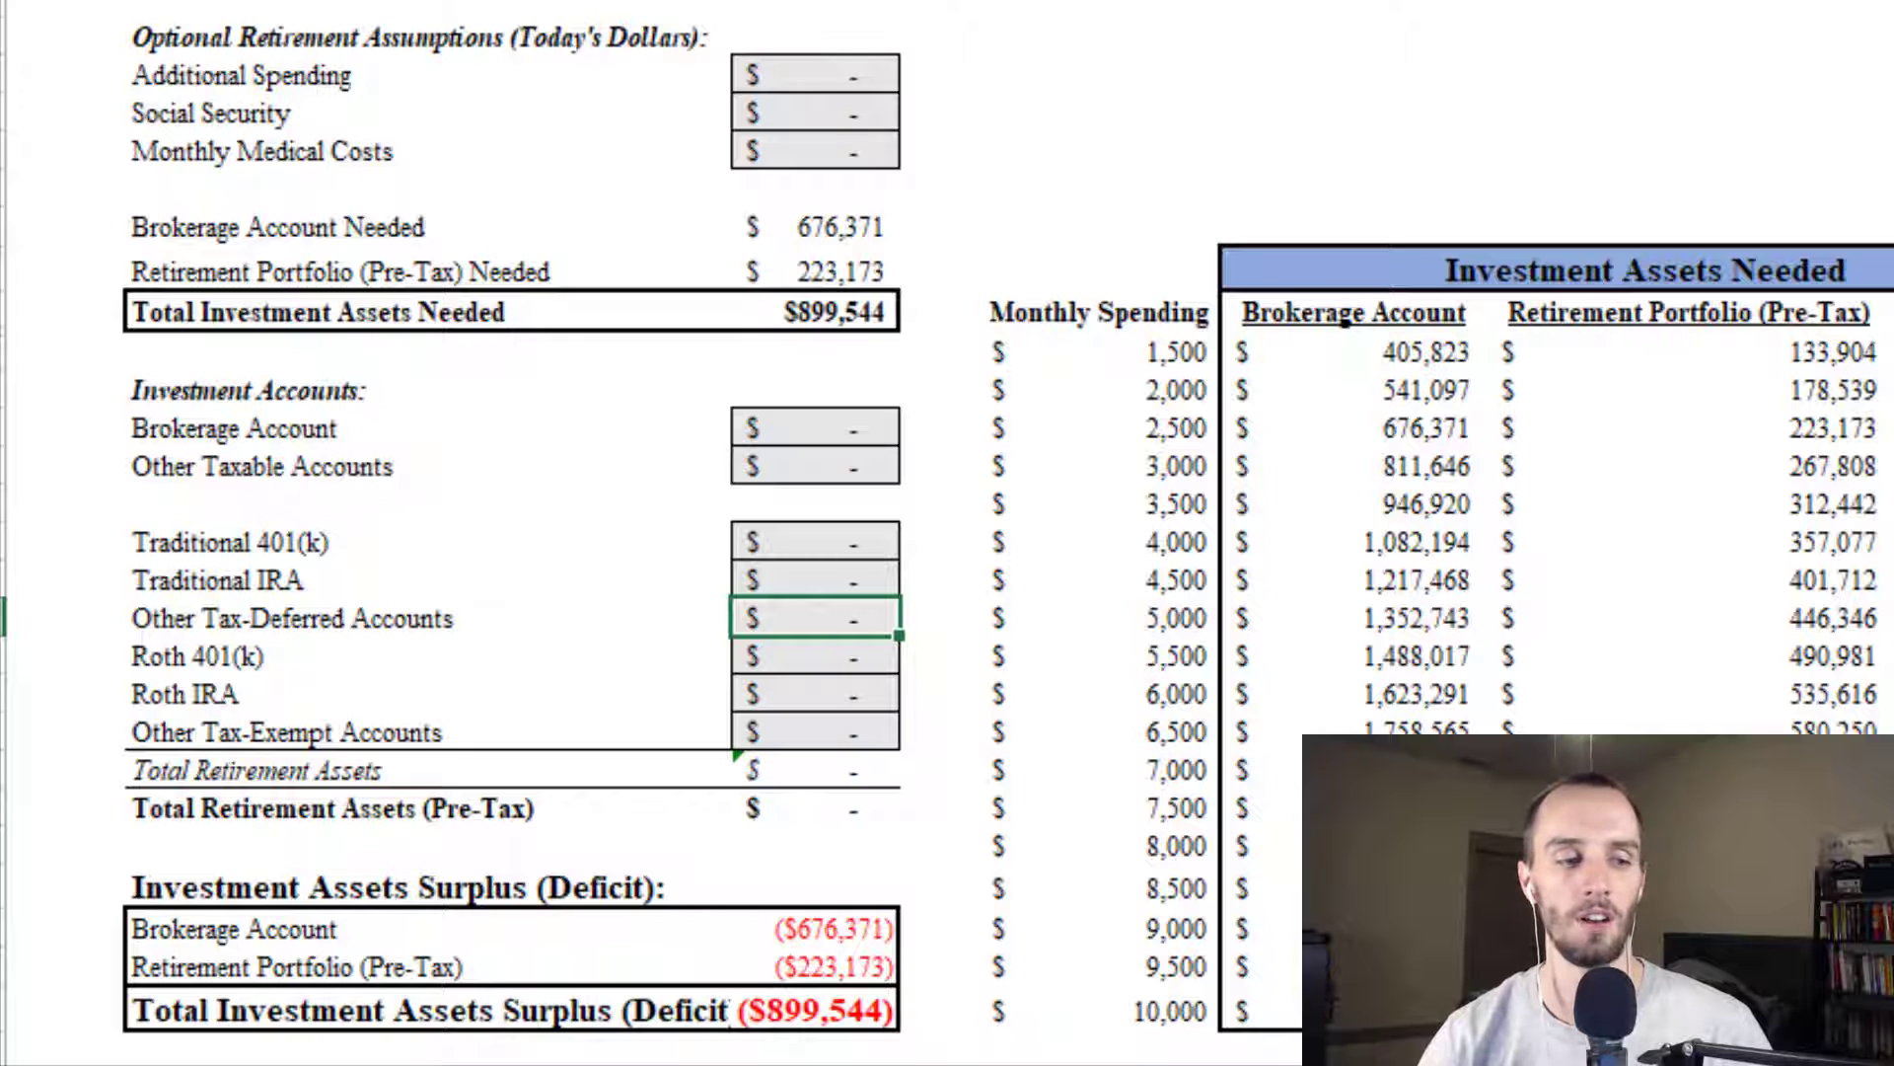
pyautogui.press('Down')
pyautogui.press('Up')
pyautogui.press('Up')
pyautogui.press('Up')
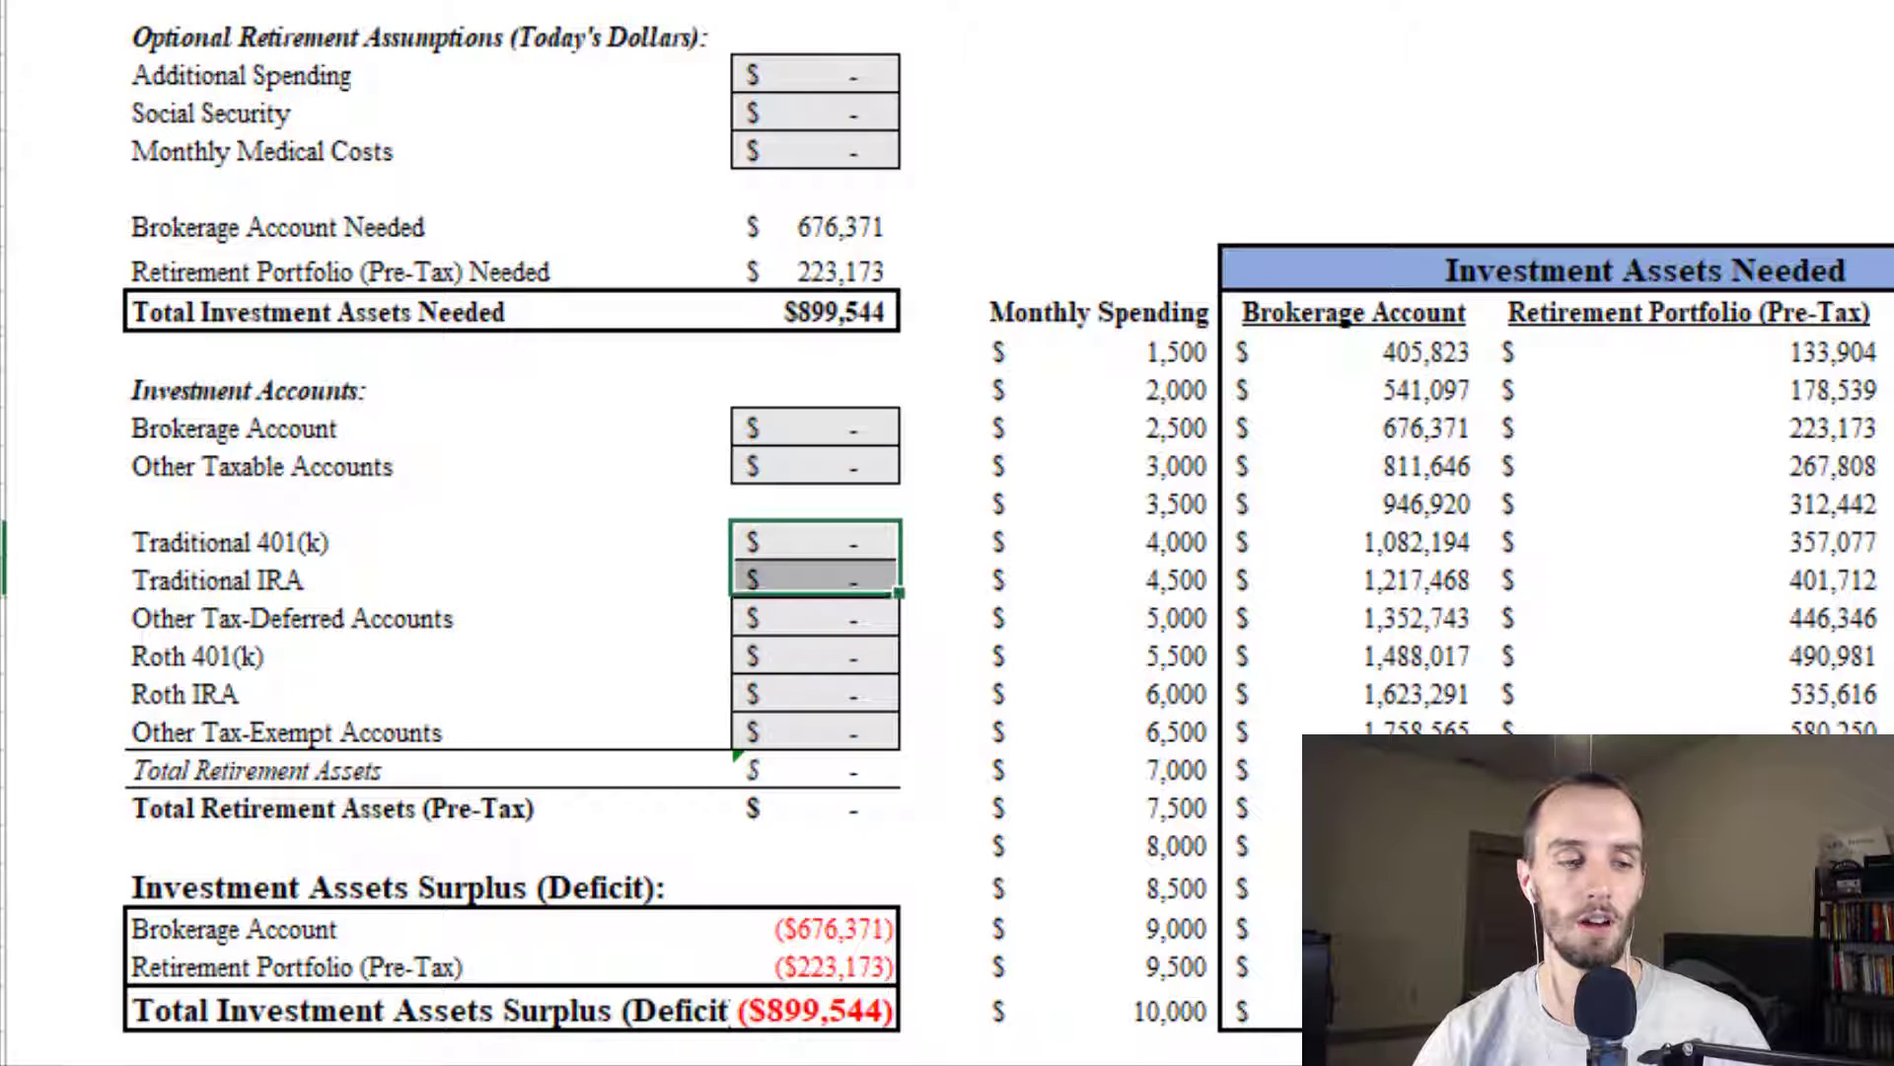
pyautogui.press('Down')
pyautogui.press('Down')
pyautogui.press('Down')
pyautogui.hotkey('shift', 'Down')
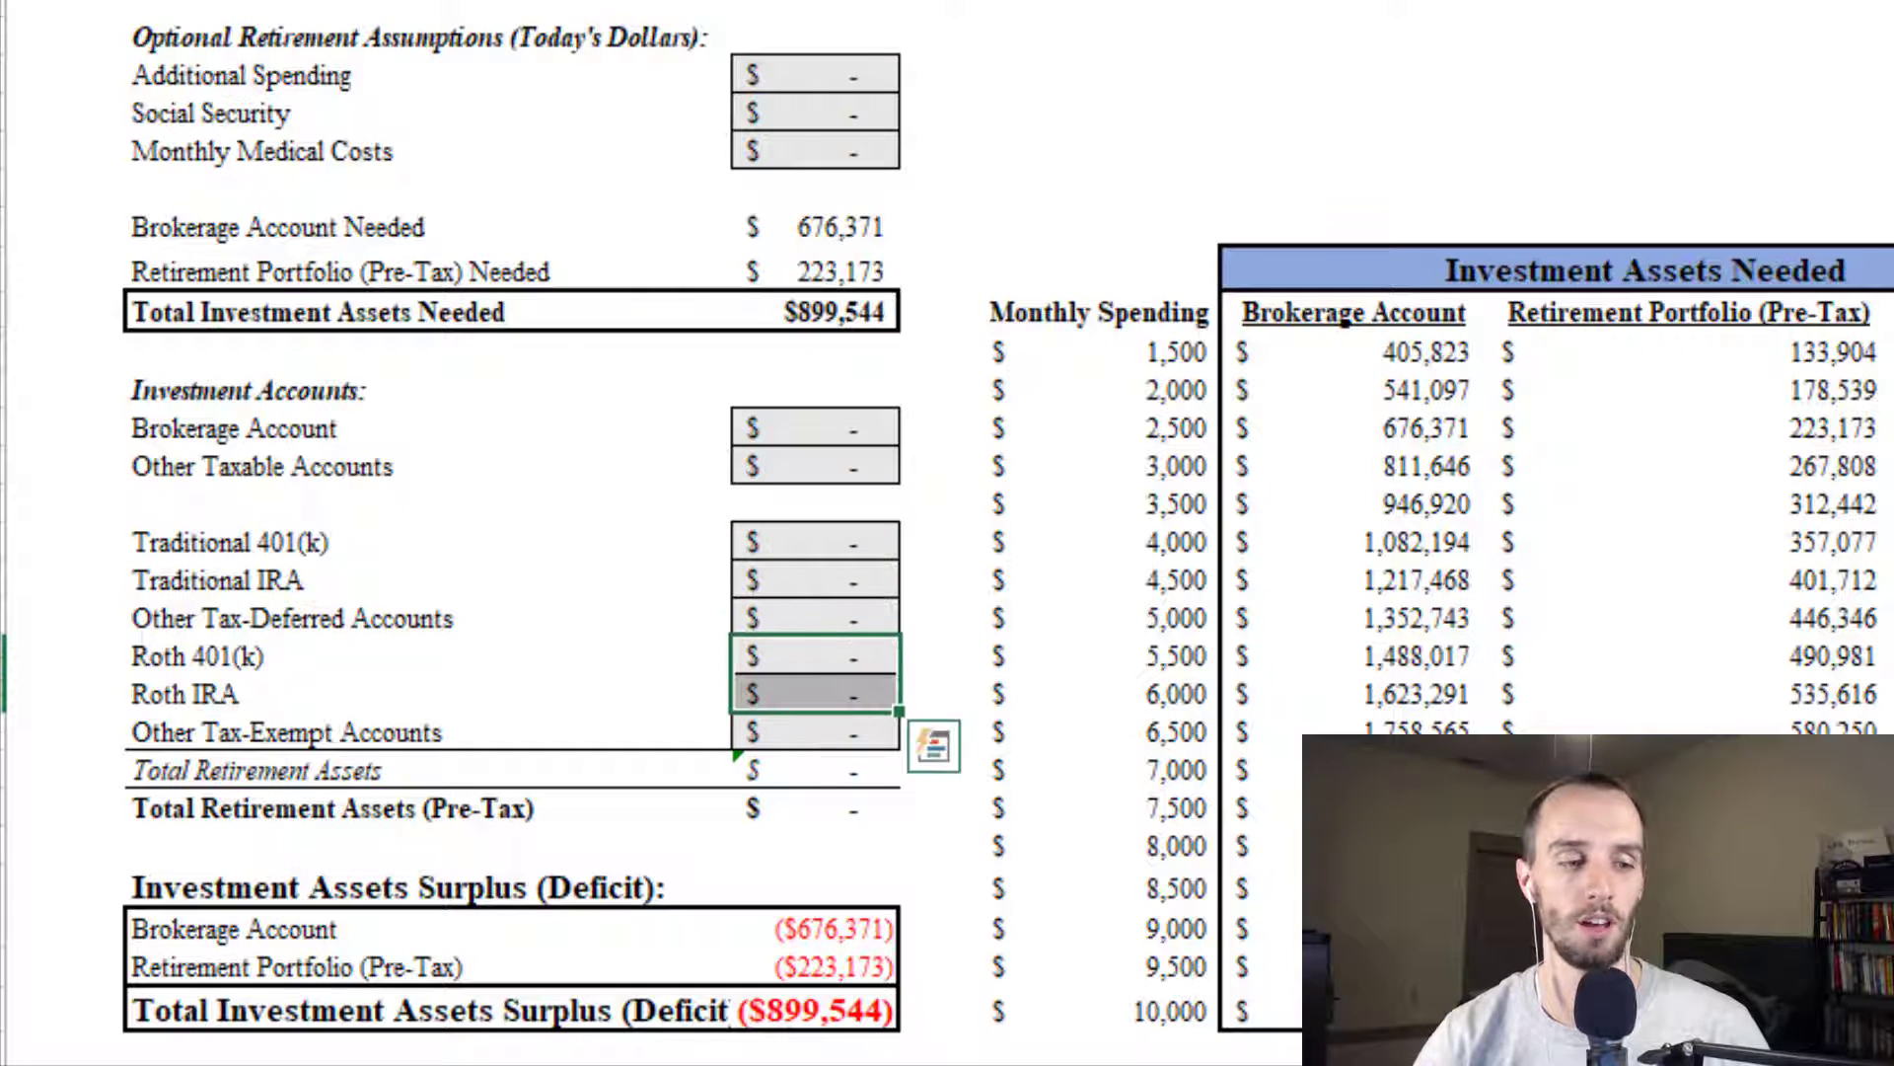
pyautogui.hotkey('shift', 'Up')
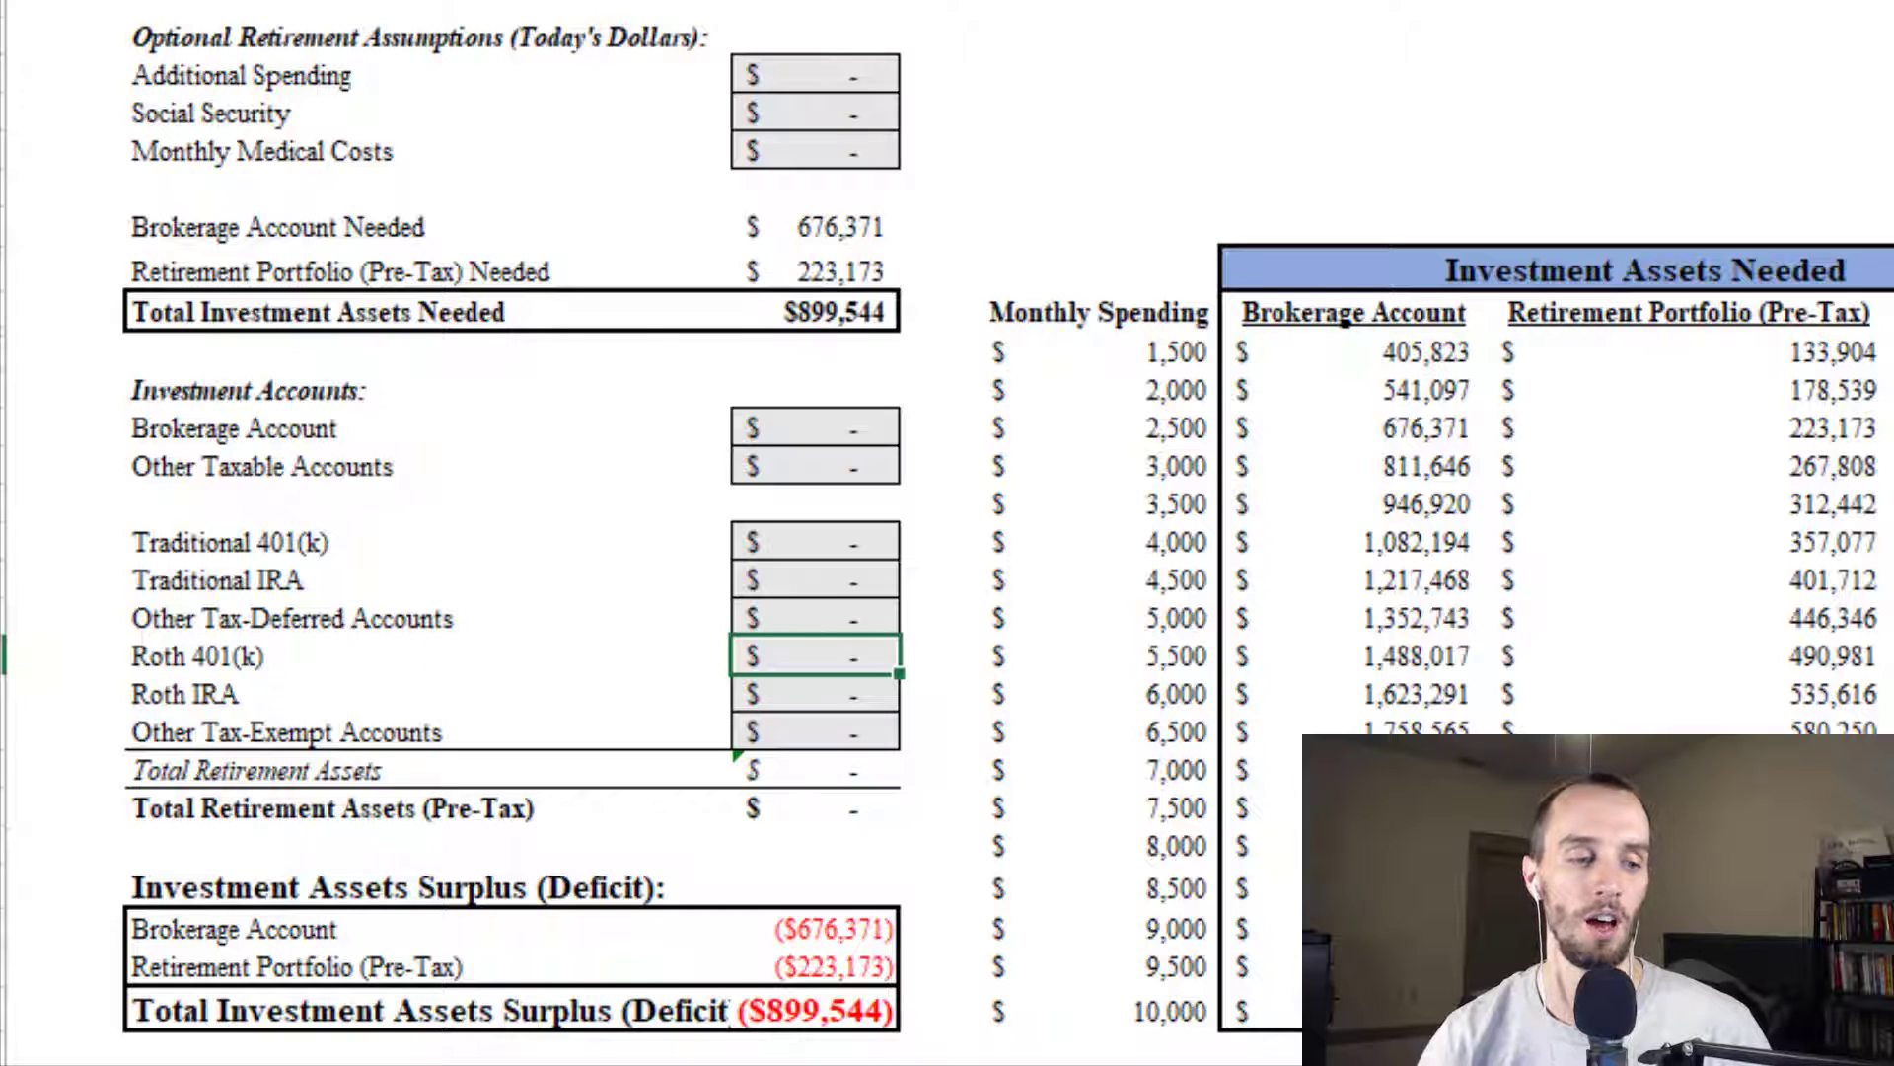
# Step: Set the Roth 401(k) value under Investment Accounts to 10,000
pyautogui.write('1000')
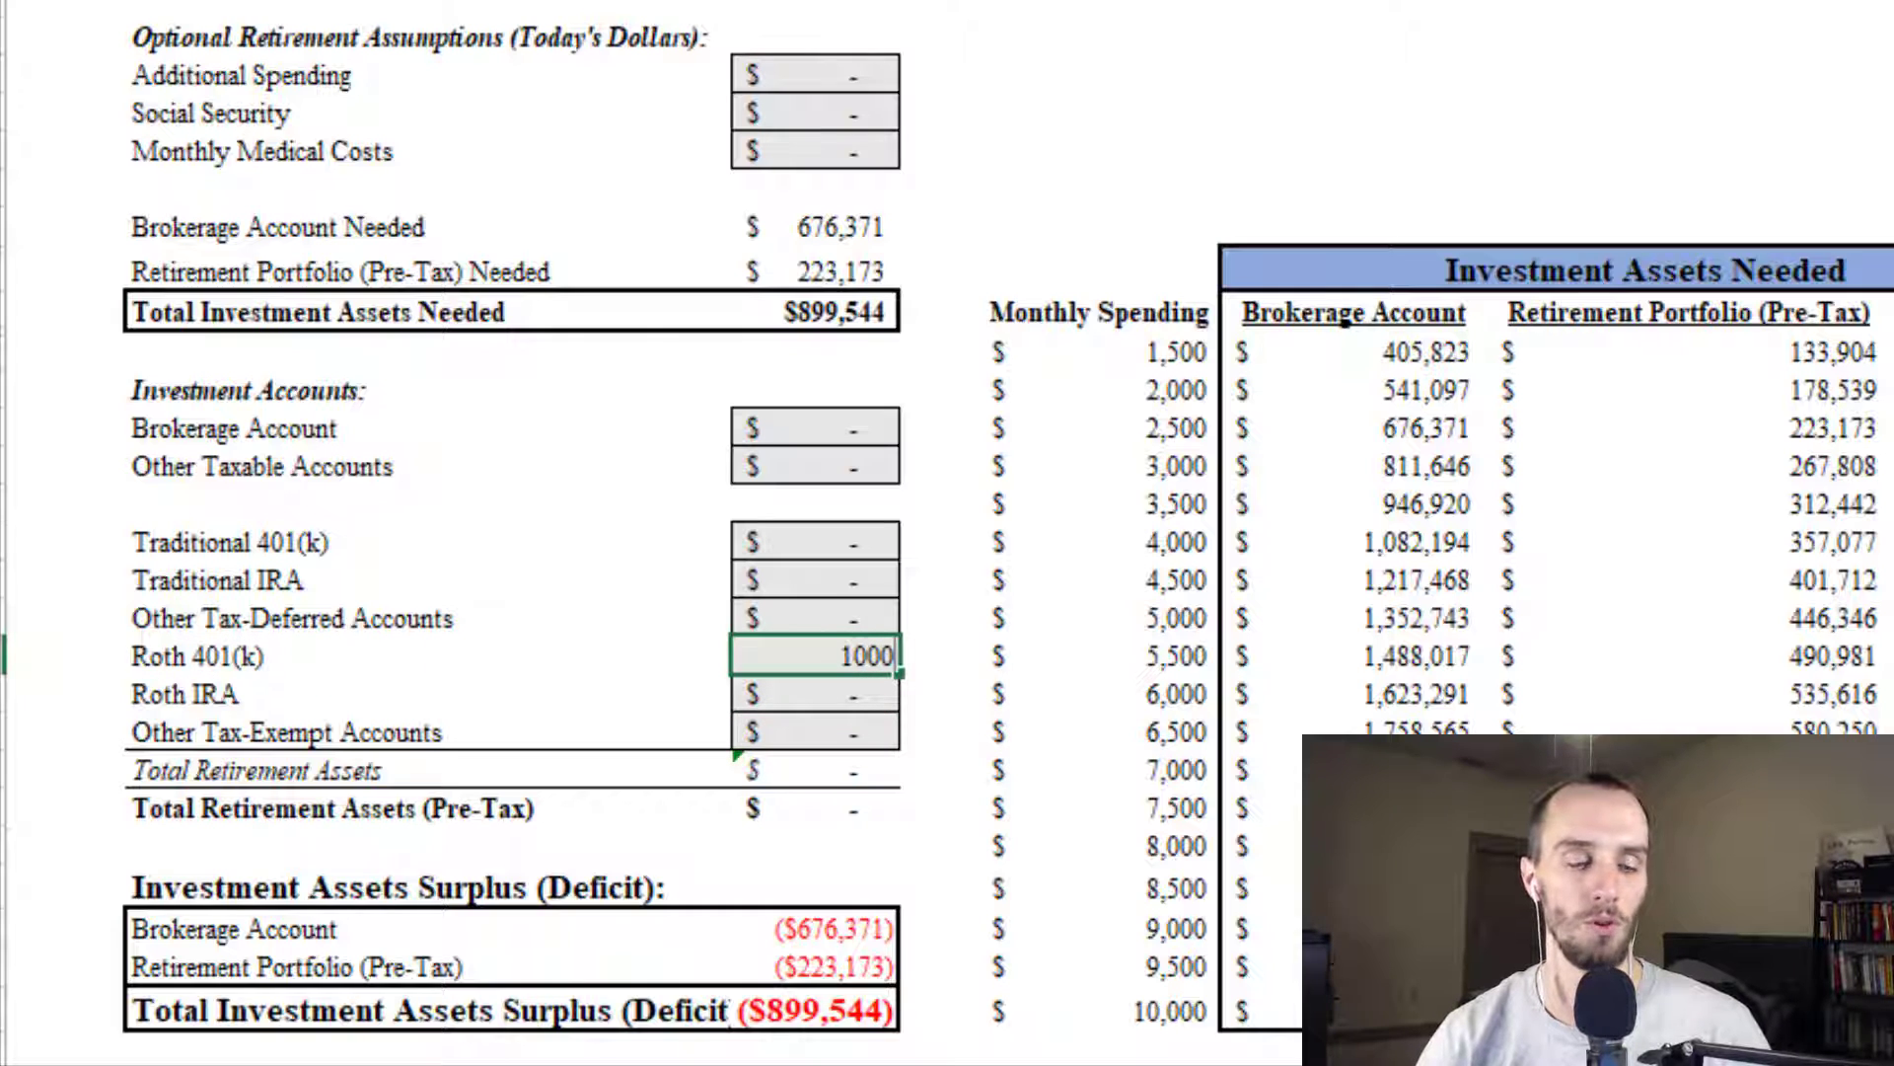
pyautogui.write('0')
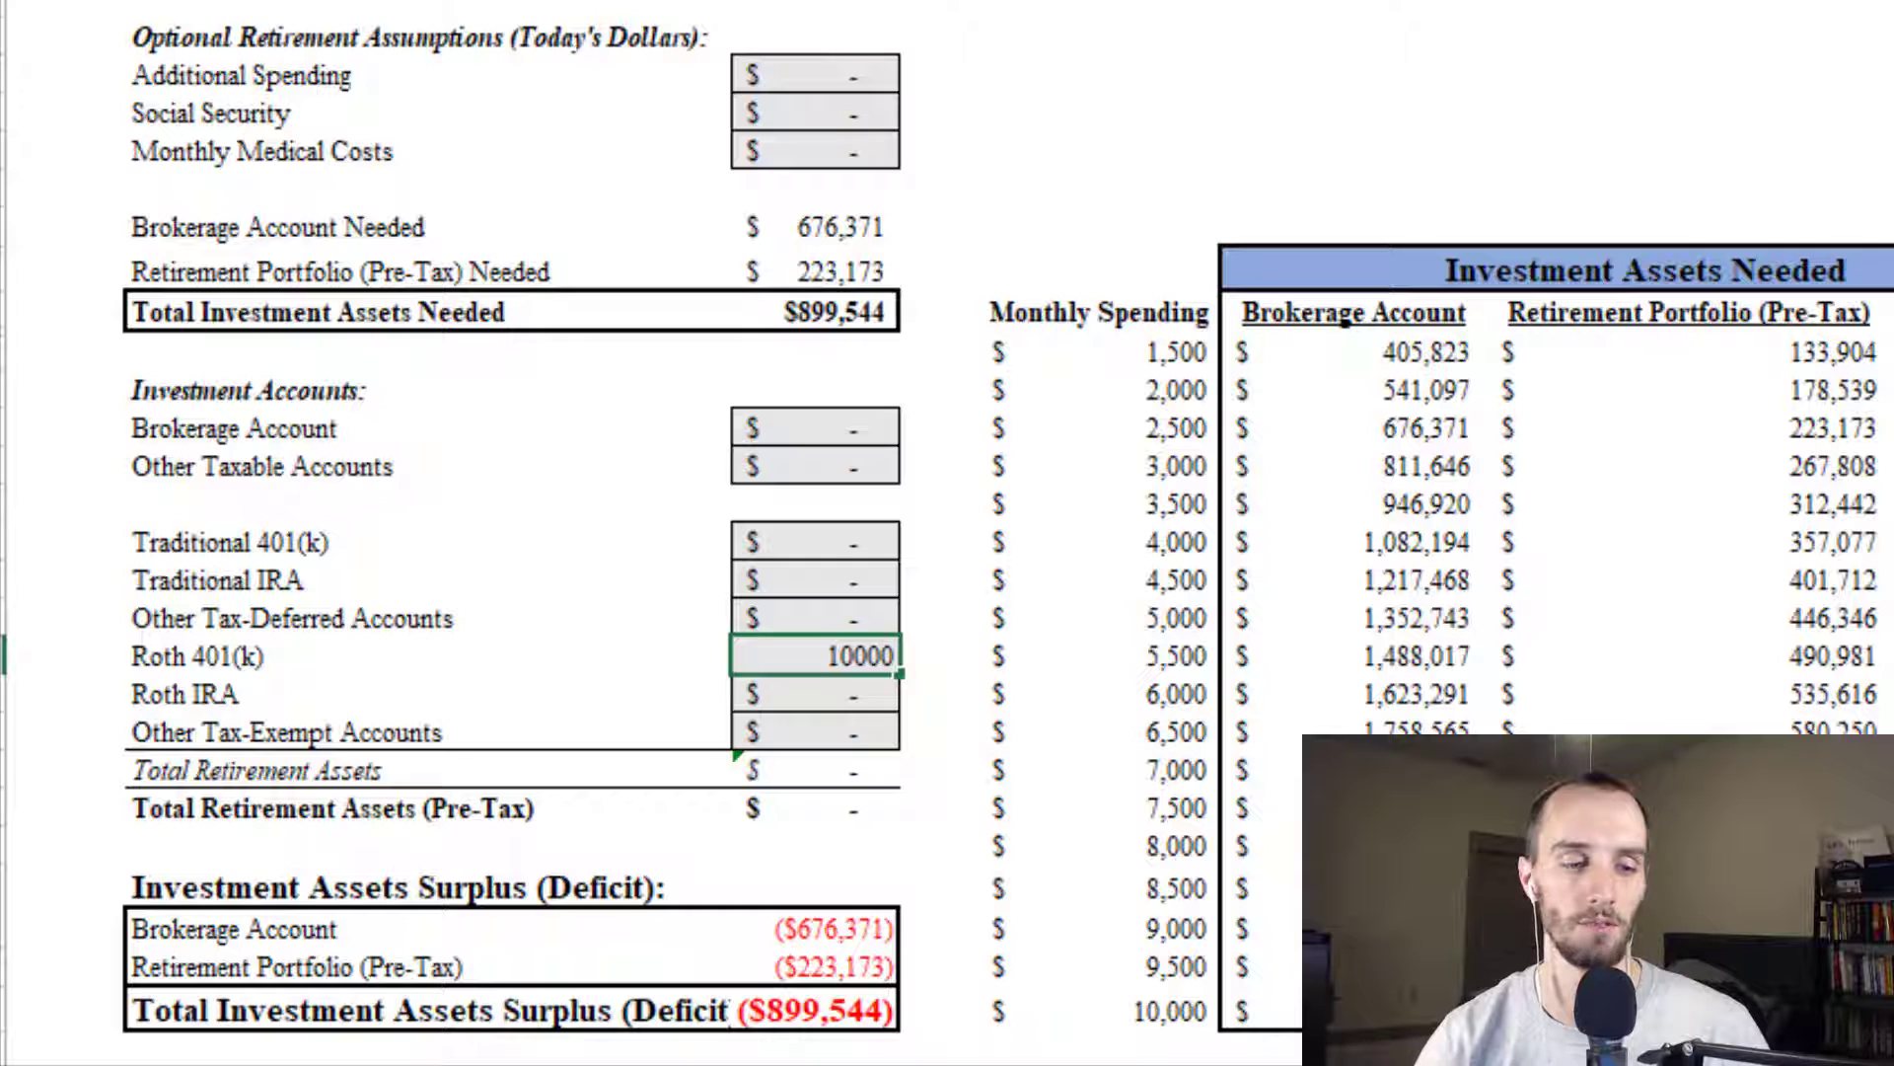
pyautogui.press('Return')
# Step: Compare Retirement Portfolio (Pre-Tax) Needed with the Roth 401(k) balance and Total Retirement Assets (Pre-Tax)
pyautogui.moveTo(138, 272); pyautogui.dragTo(888, 271)
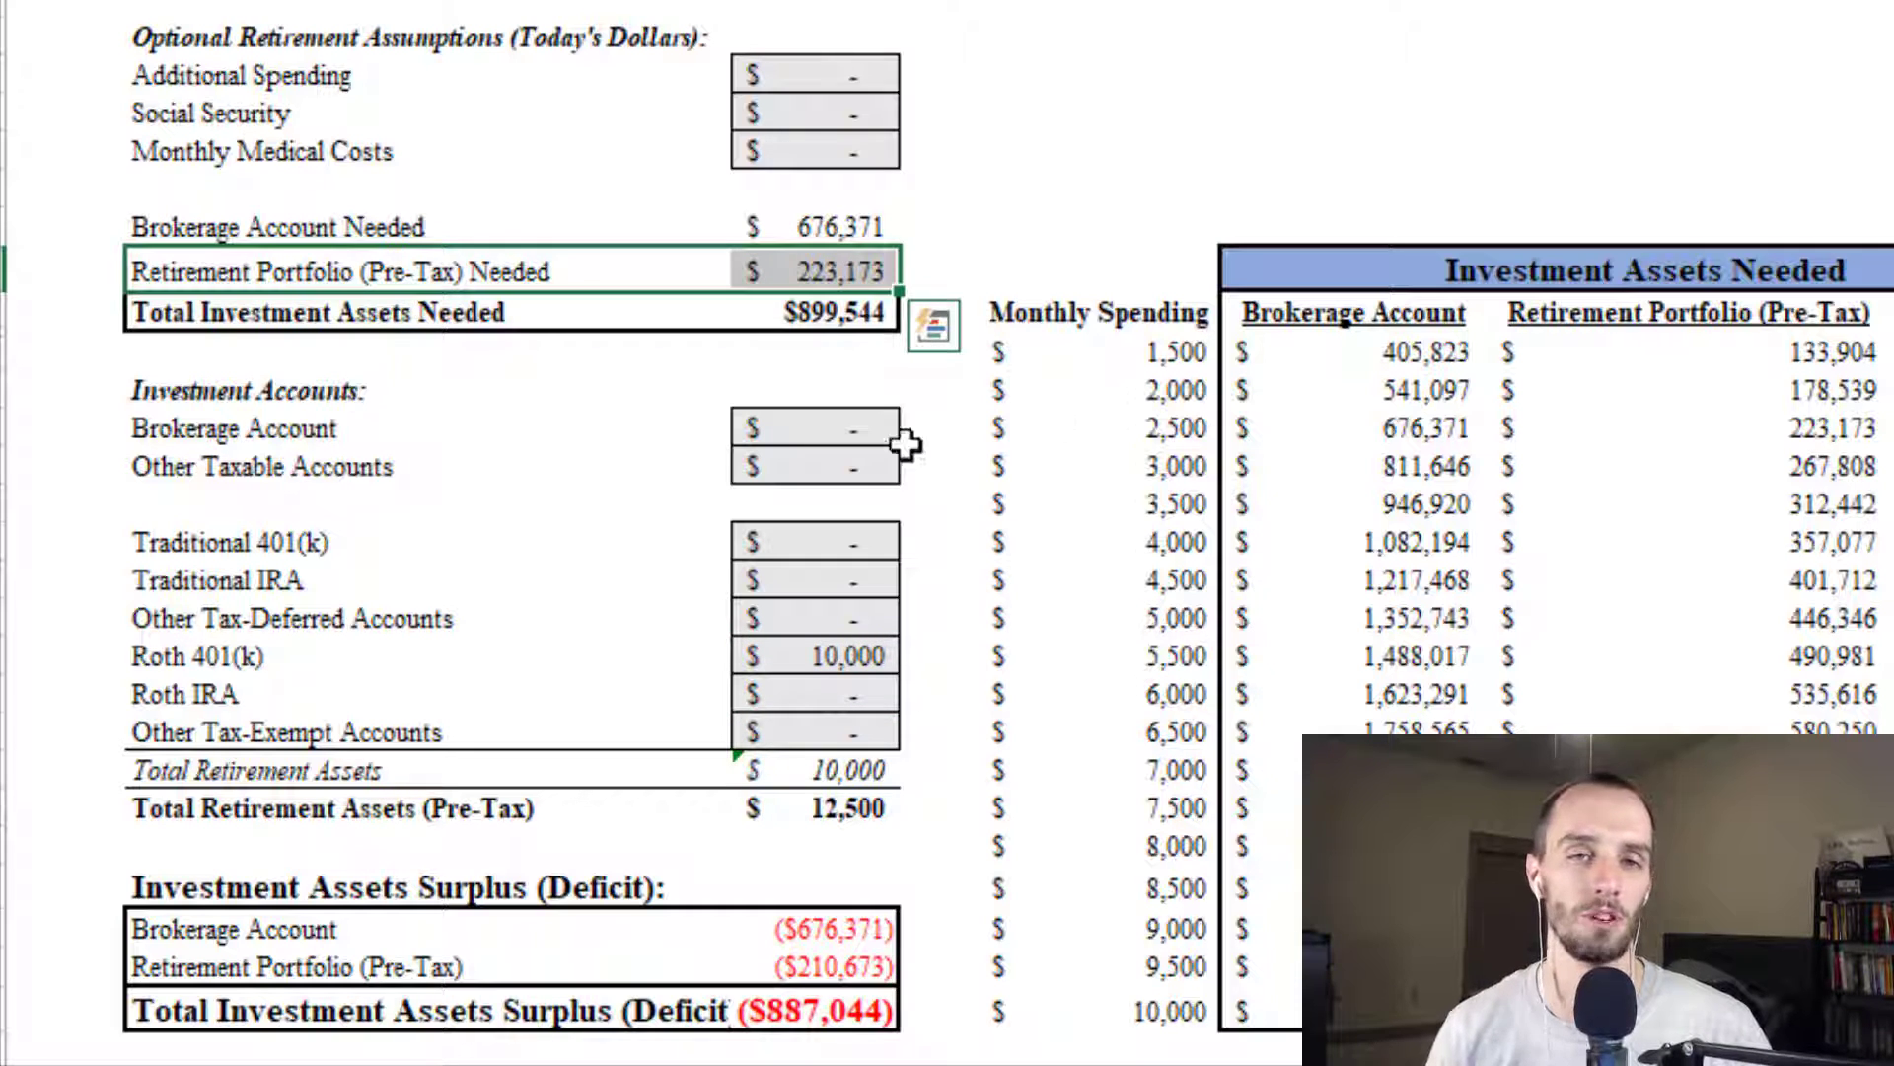
pyautogui.click(847, 651)
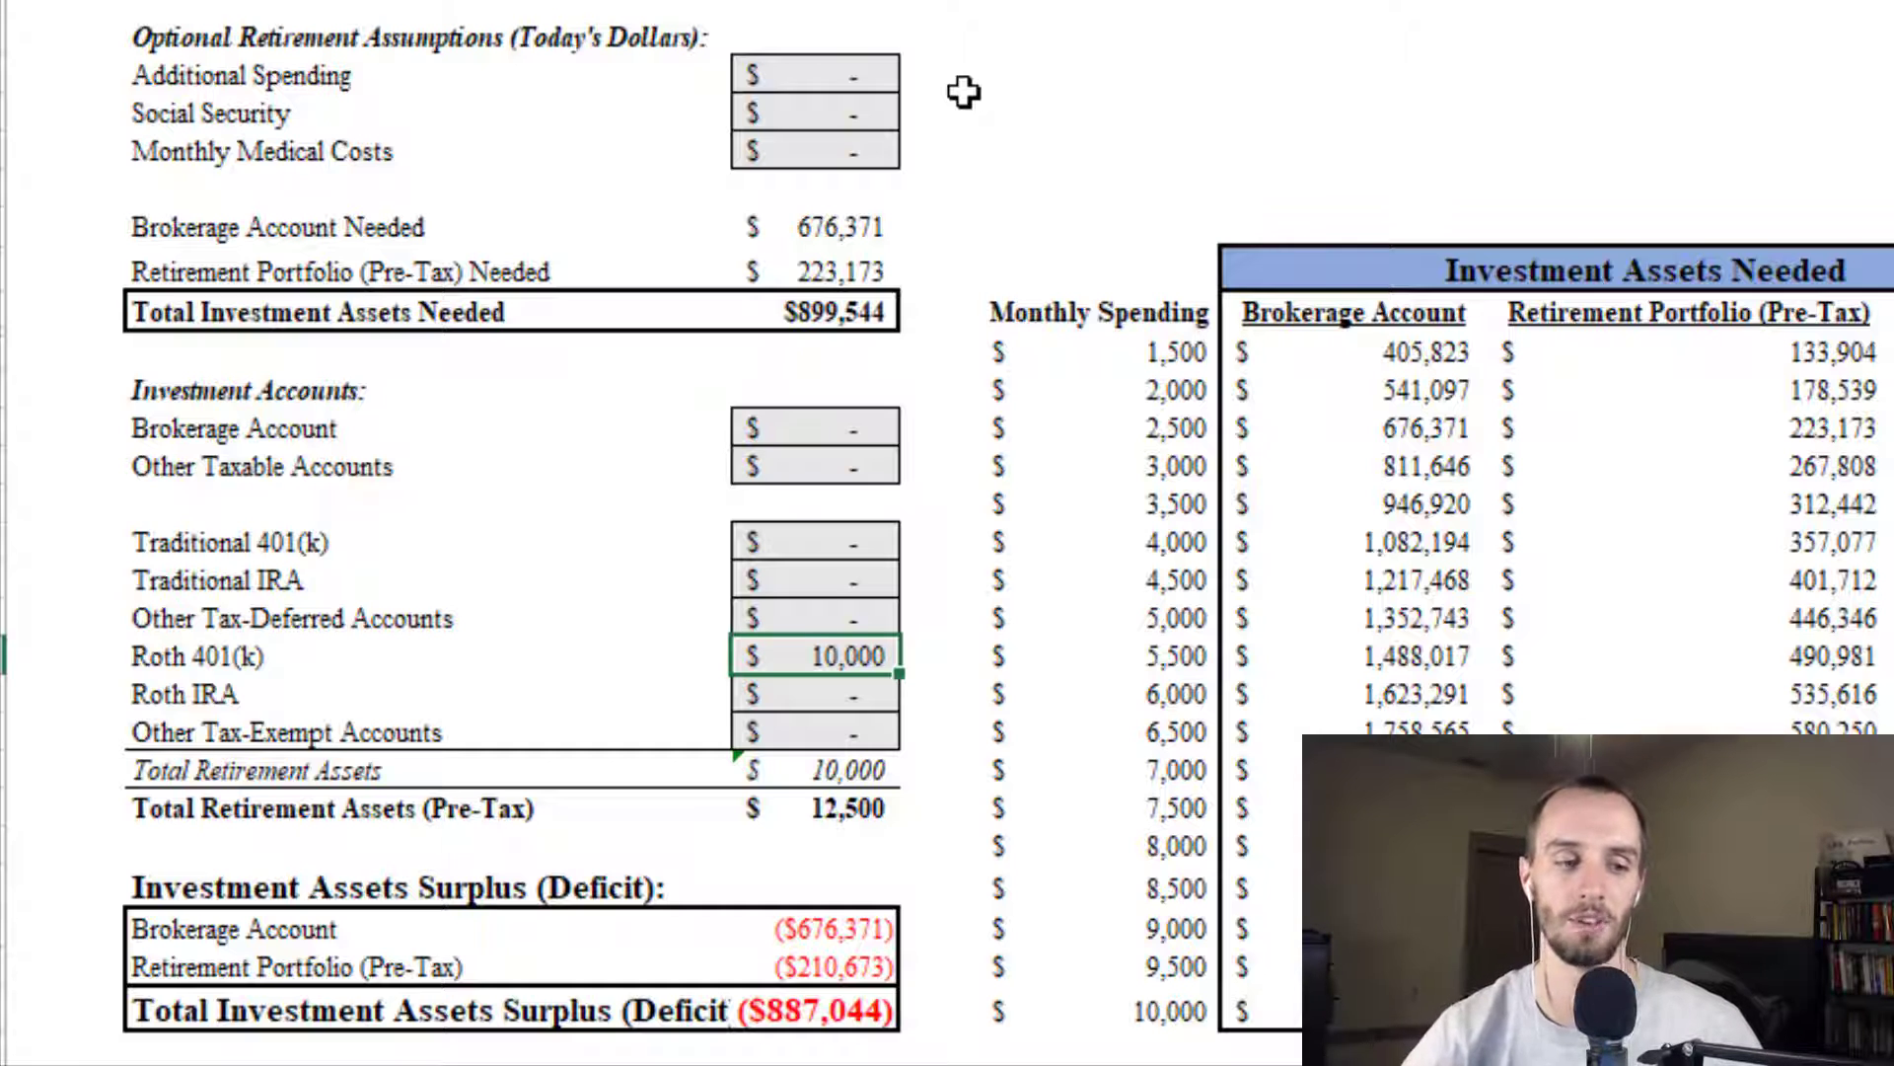
pyautogui.press('Down')
pyautogui.press('Down')
pyautogui.press('Down')
pyautogui.press('Down')
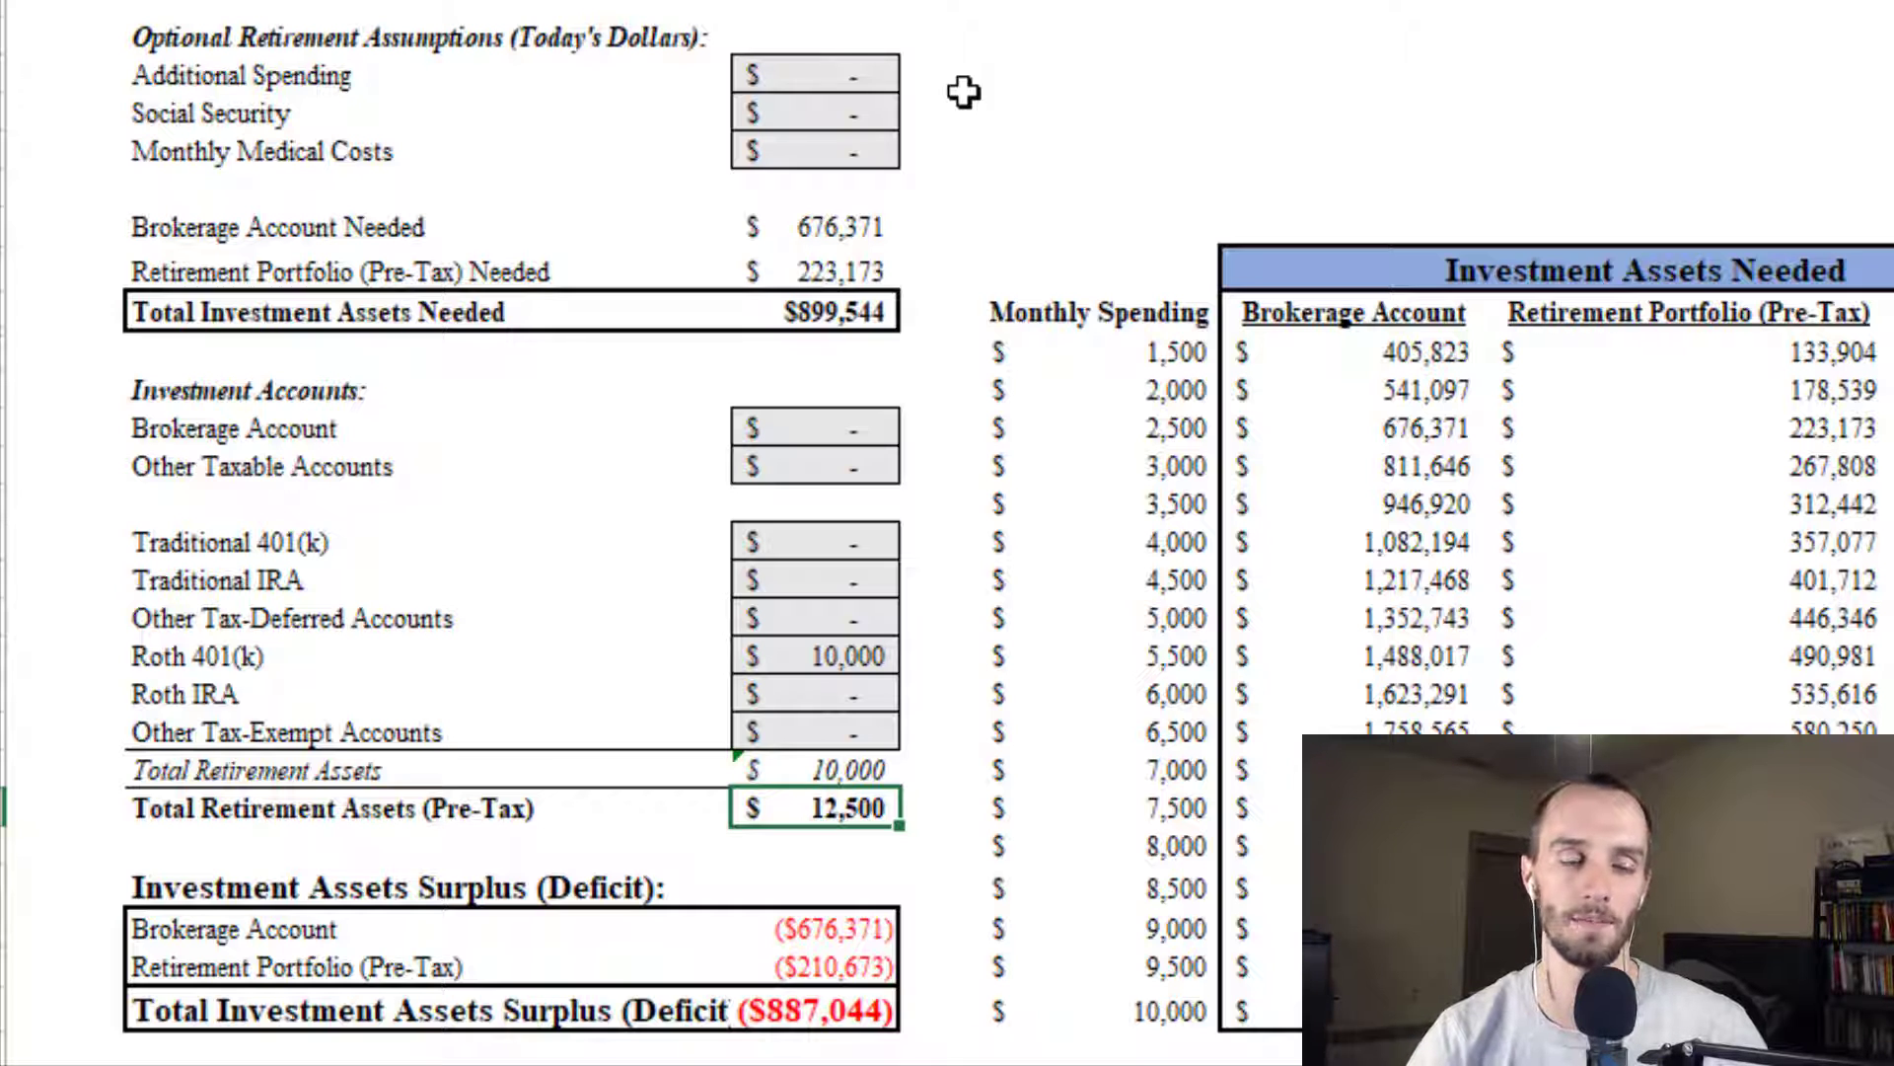
# Step: Clear the Roth 401(k) value under Investment Accounts
pyautogui.press('Up')
pyautogui.press('Up')
pyautogui.press('Up')
pyautogui.press('Up')
pyautogui.press('Delete')
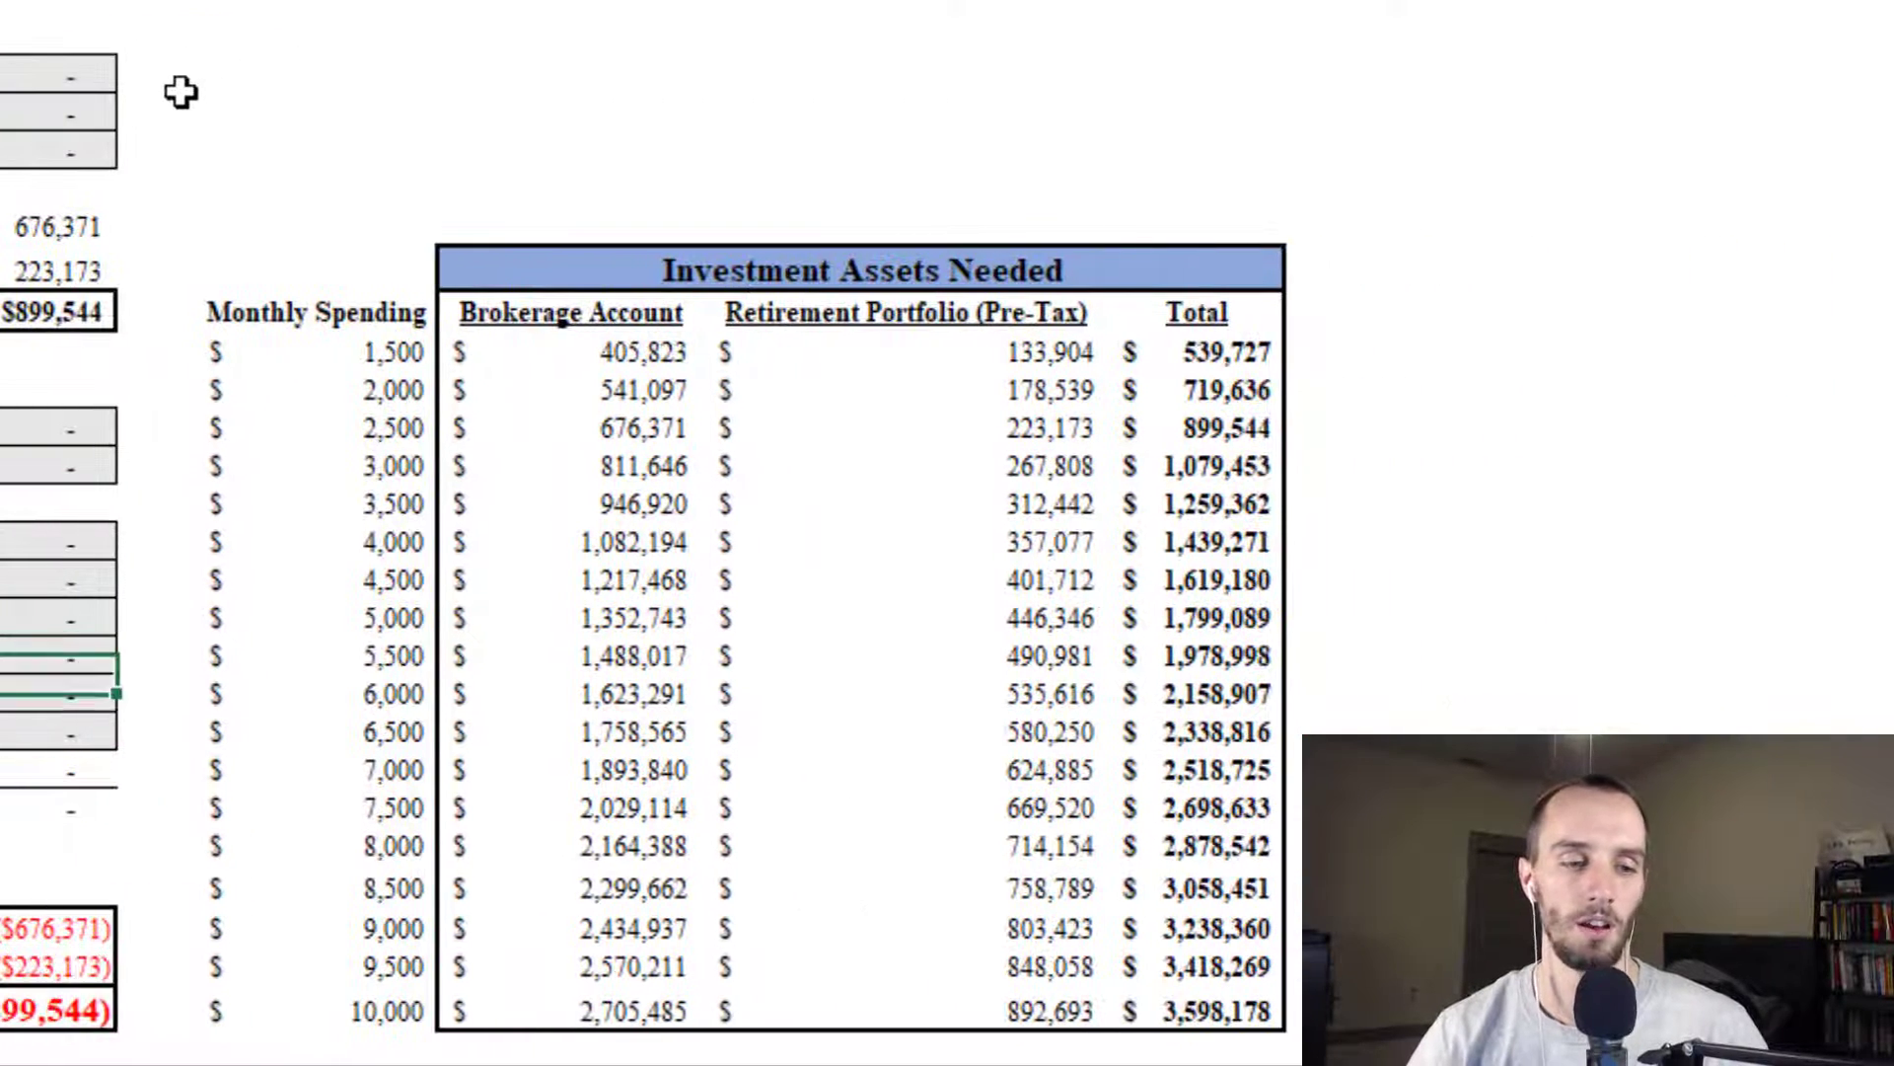
# Step: Examine the Monthly Spending column of the Investment Assets Needed table, highlighting it from its heading down to 10,000
pyautogui.press('Right')
pyautogui.press('Up')
pyautogui.press('Up')
pyautogui.press('Up')
pyautogui.press('Up')
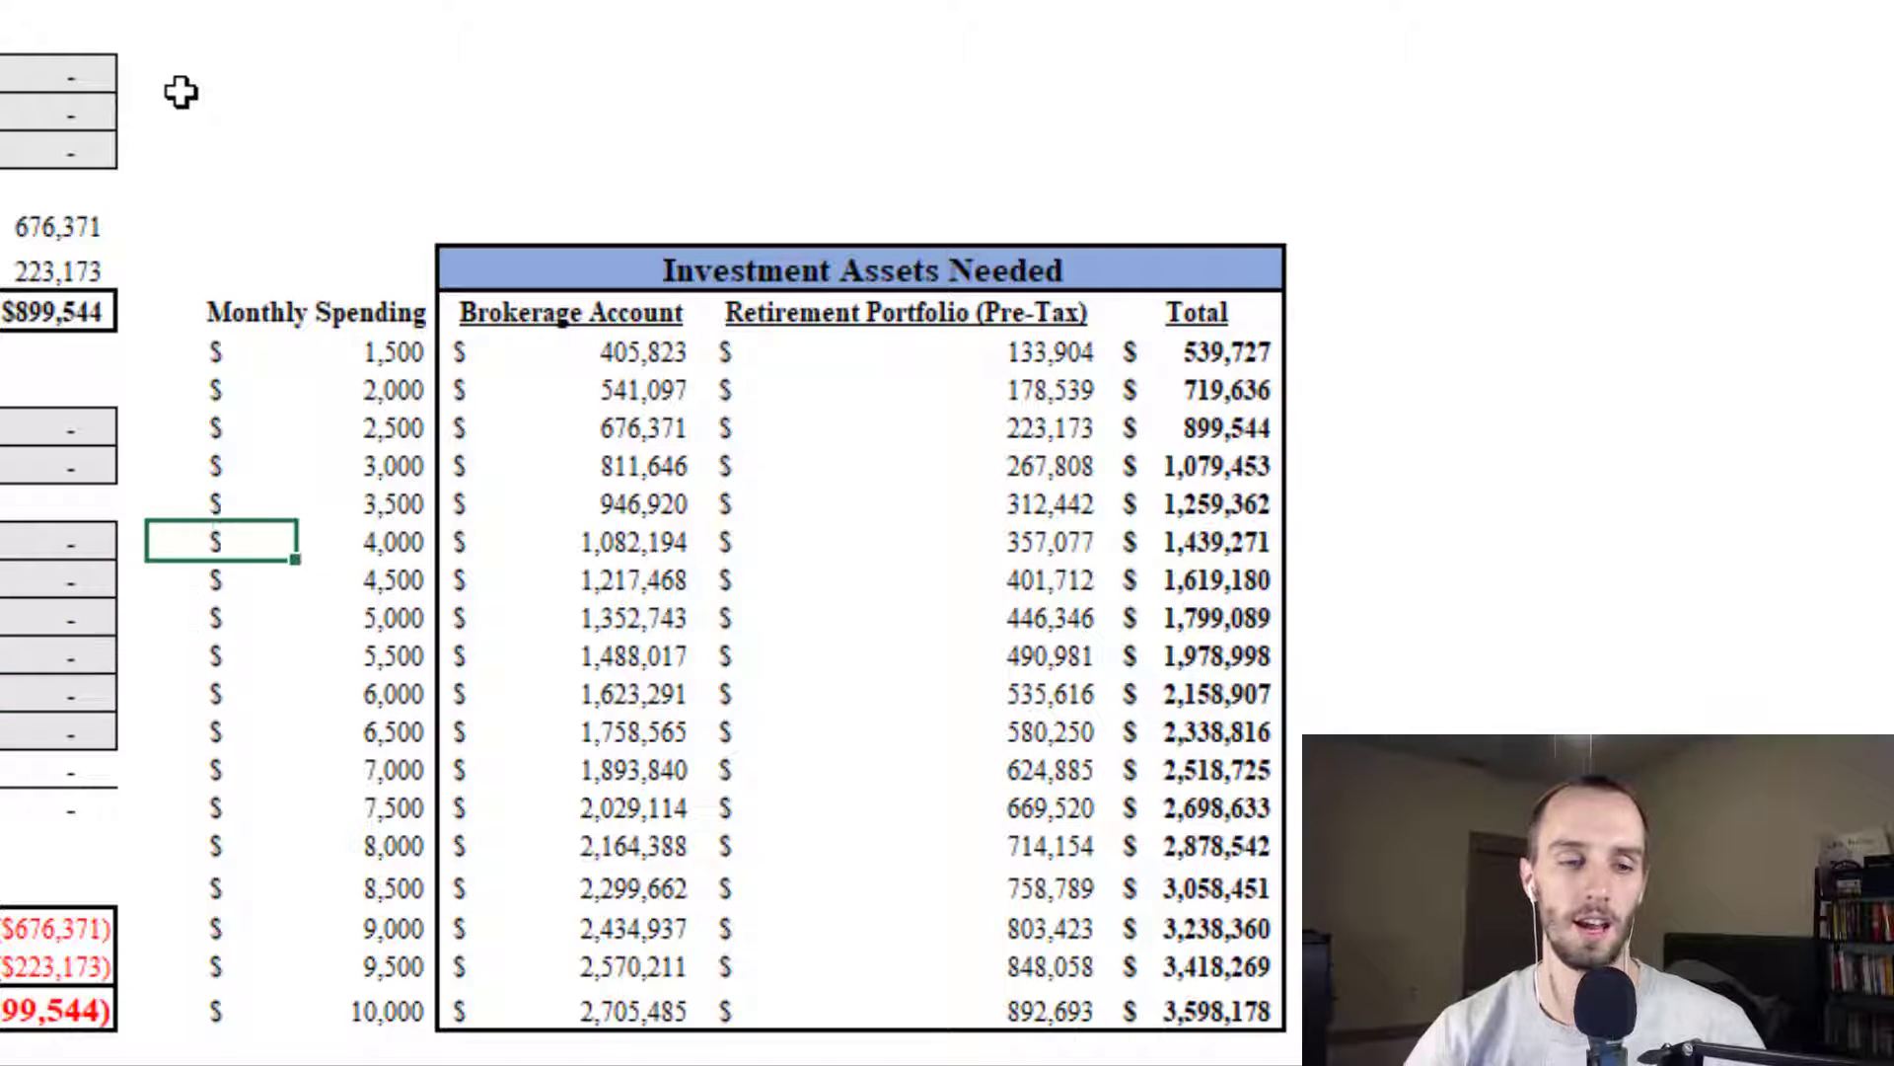
pyautogui.press('Up')
pyautogui.press('Up')
pyautogui.press('Up')
pyautogui.press('Up')
pyautogui.press('Up')
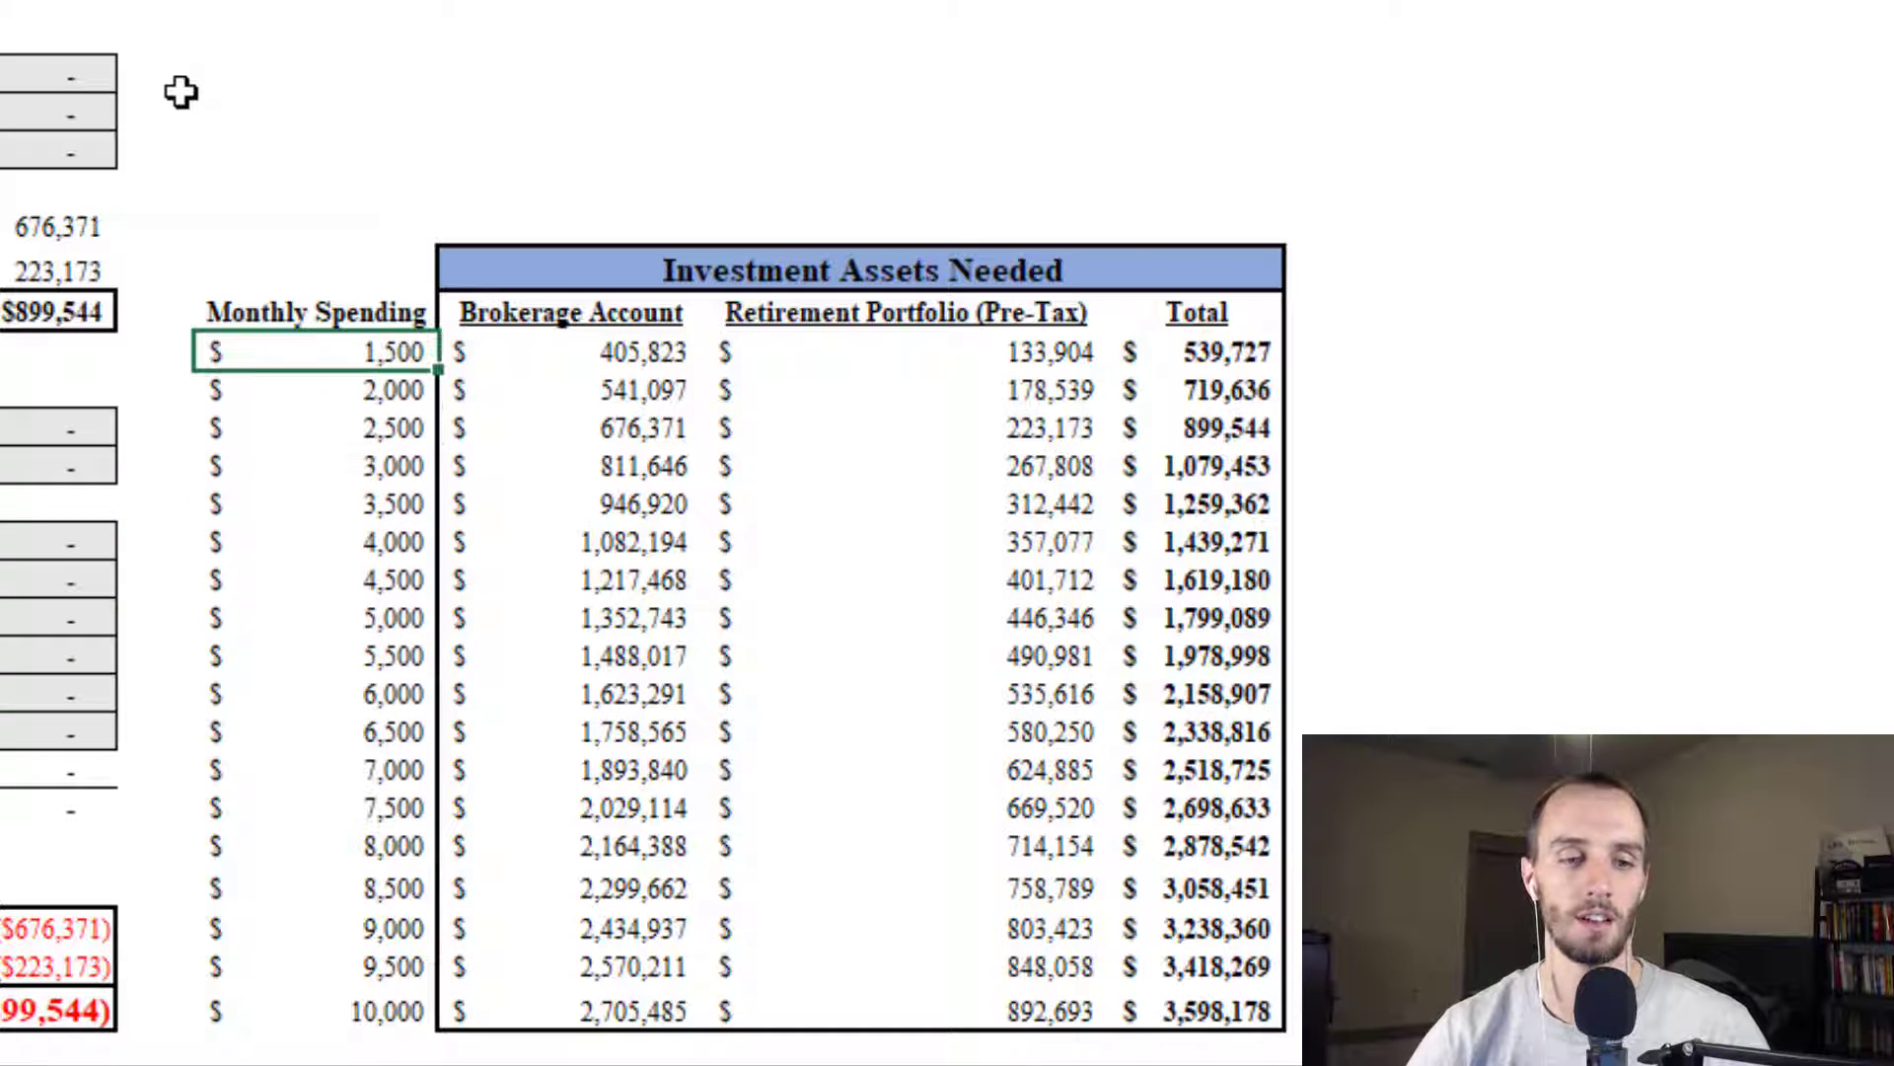
pyautogui.press('Up')
pyautogui.hotkey('ctrl', 'shift', 'Down')
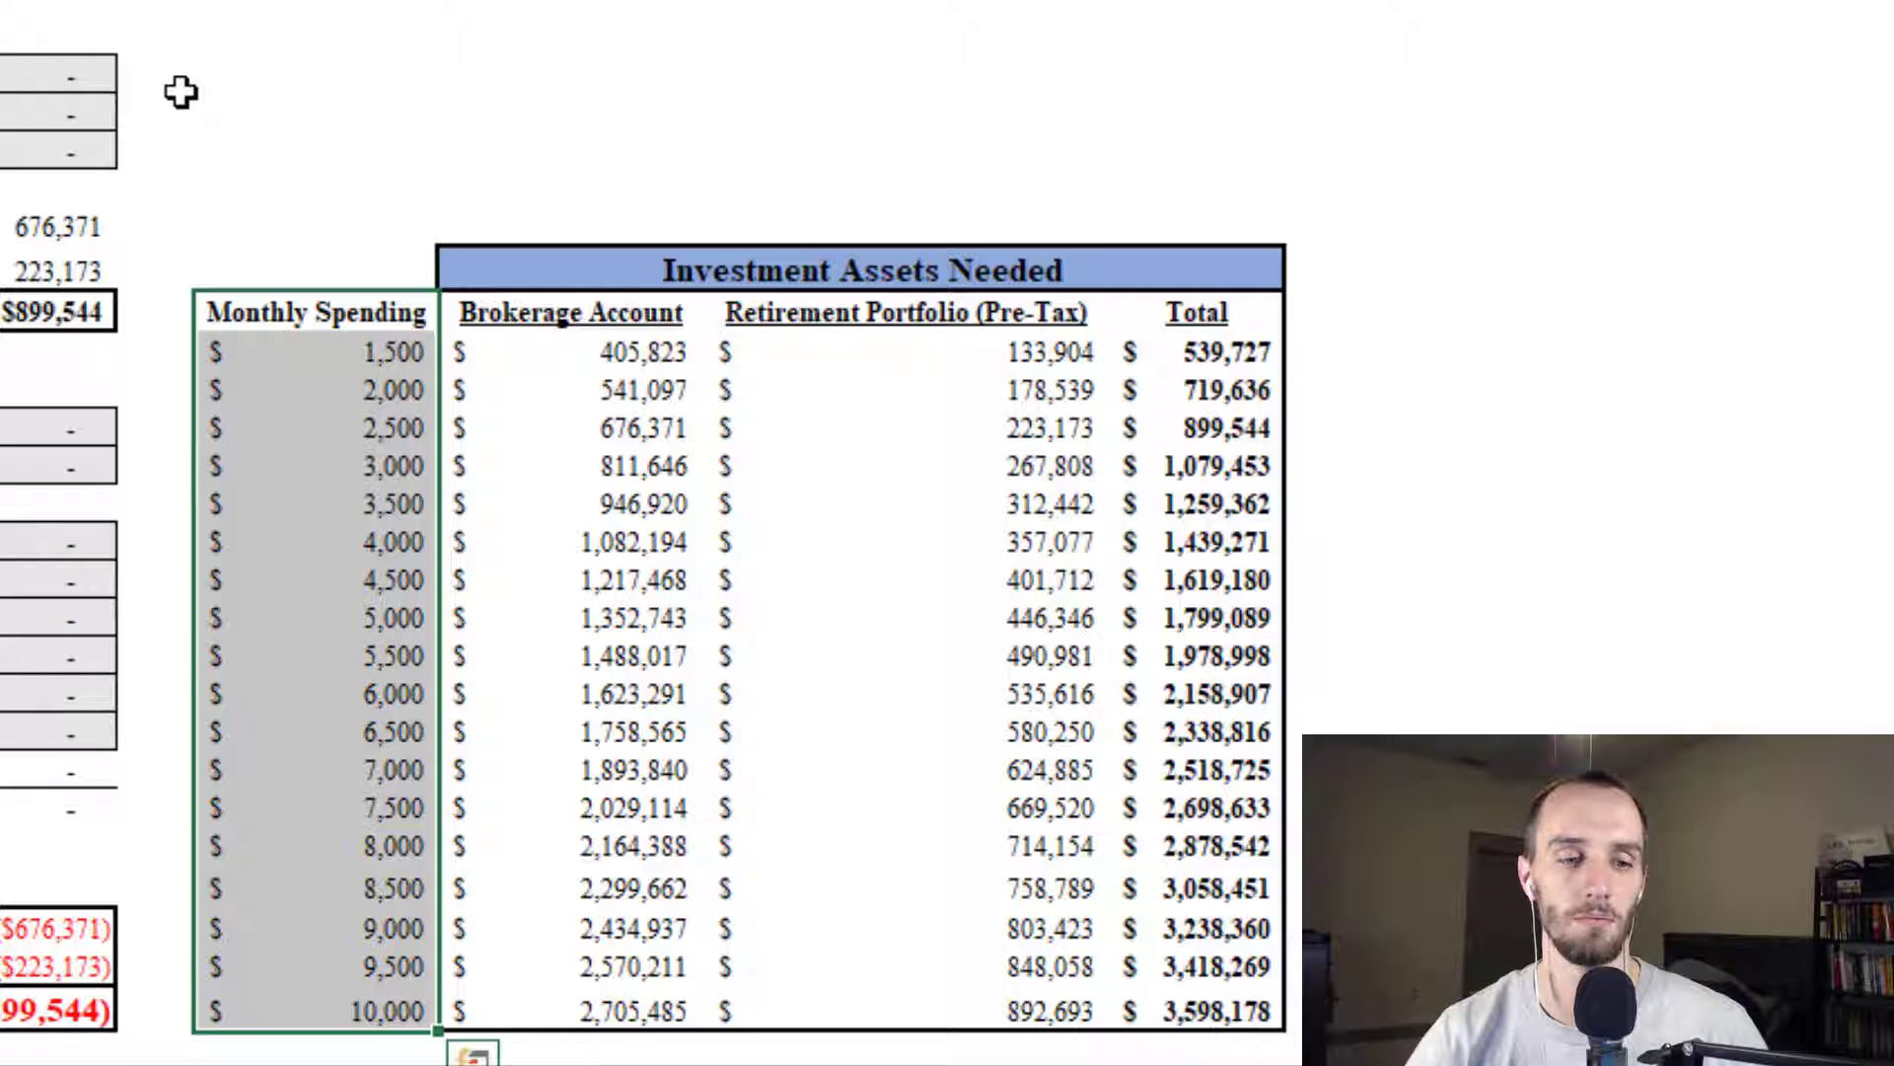
pyautogui.hotkey('ctrl', 'shift', 'Up')
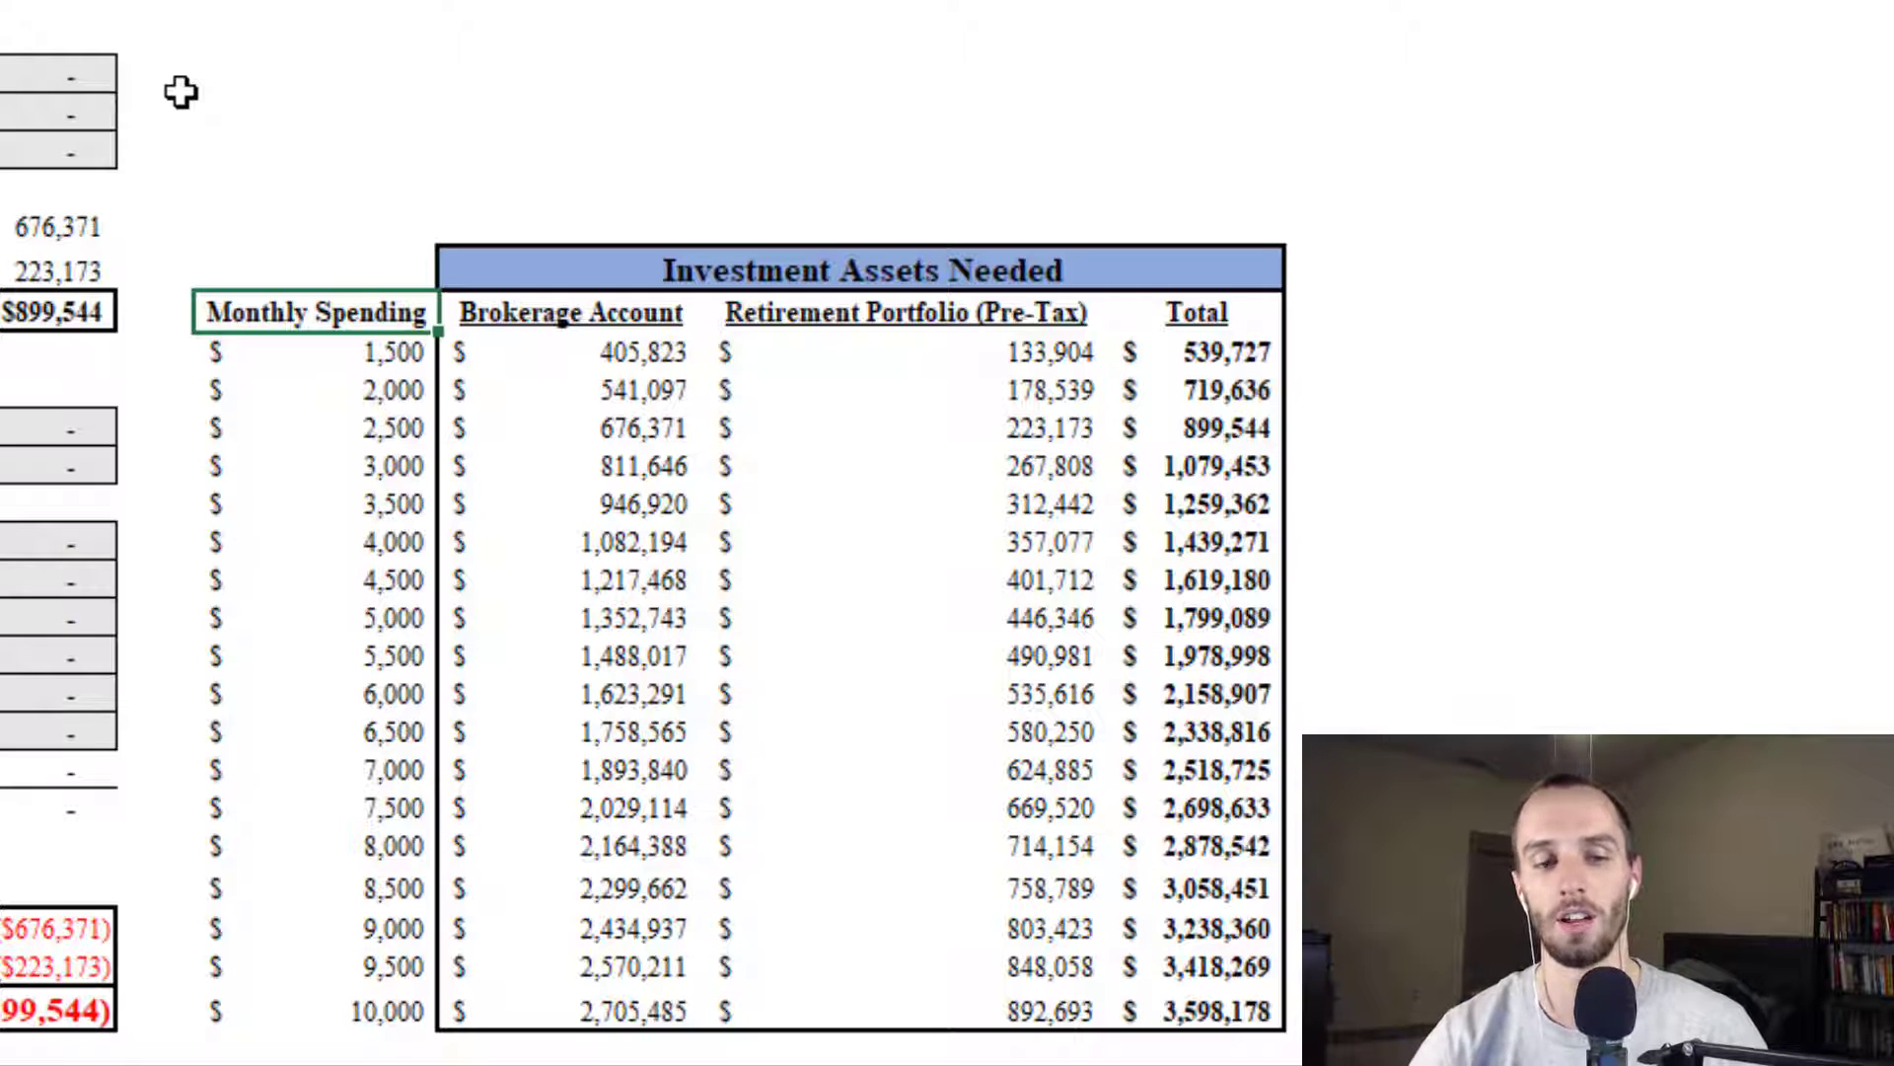
# Step: Compare the 2,500 and 3,000 monthly spending rows in the Investment Assets Needed table
pyautogui.press('Down')
pyautogui.press('Down')
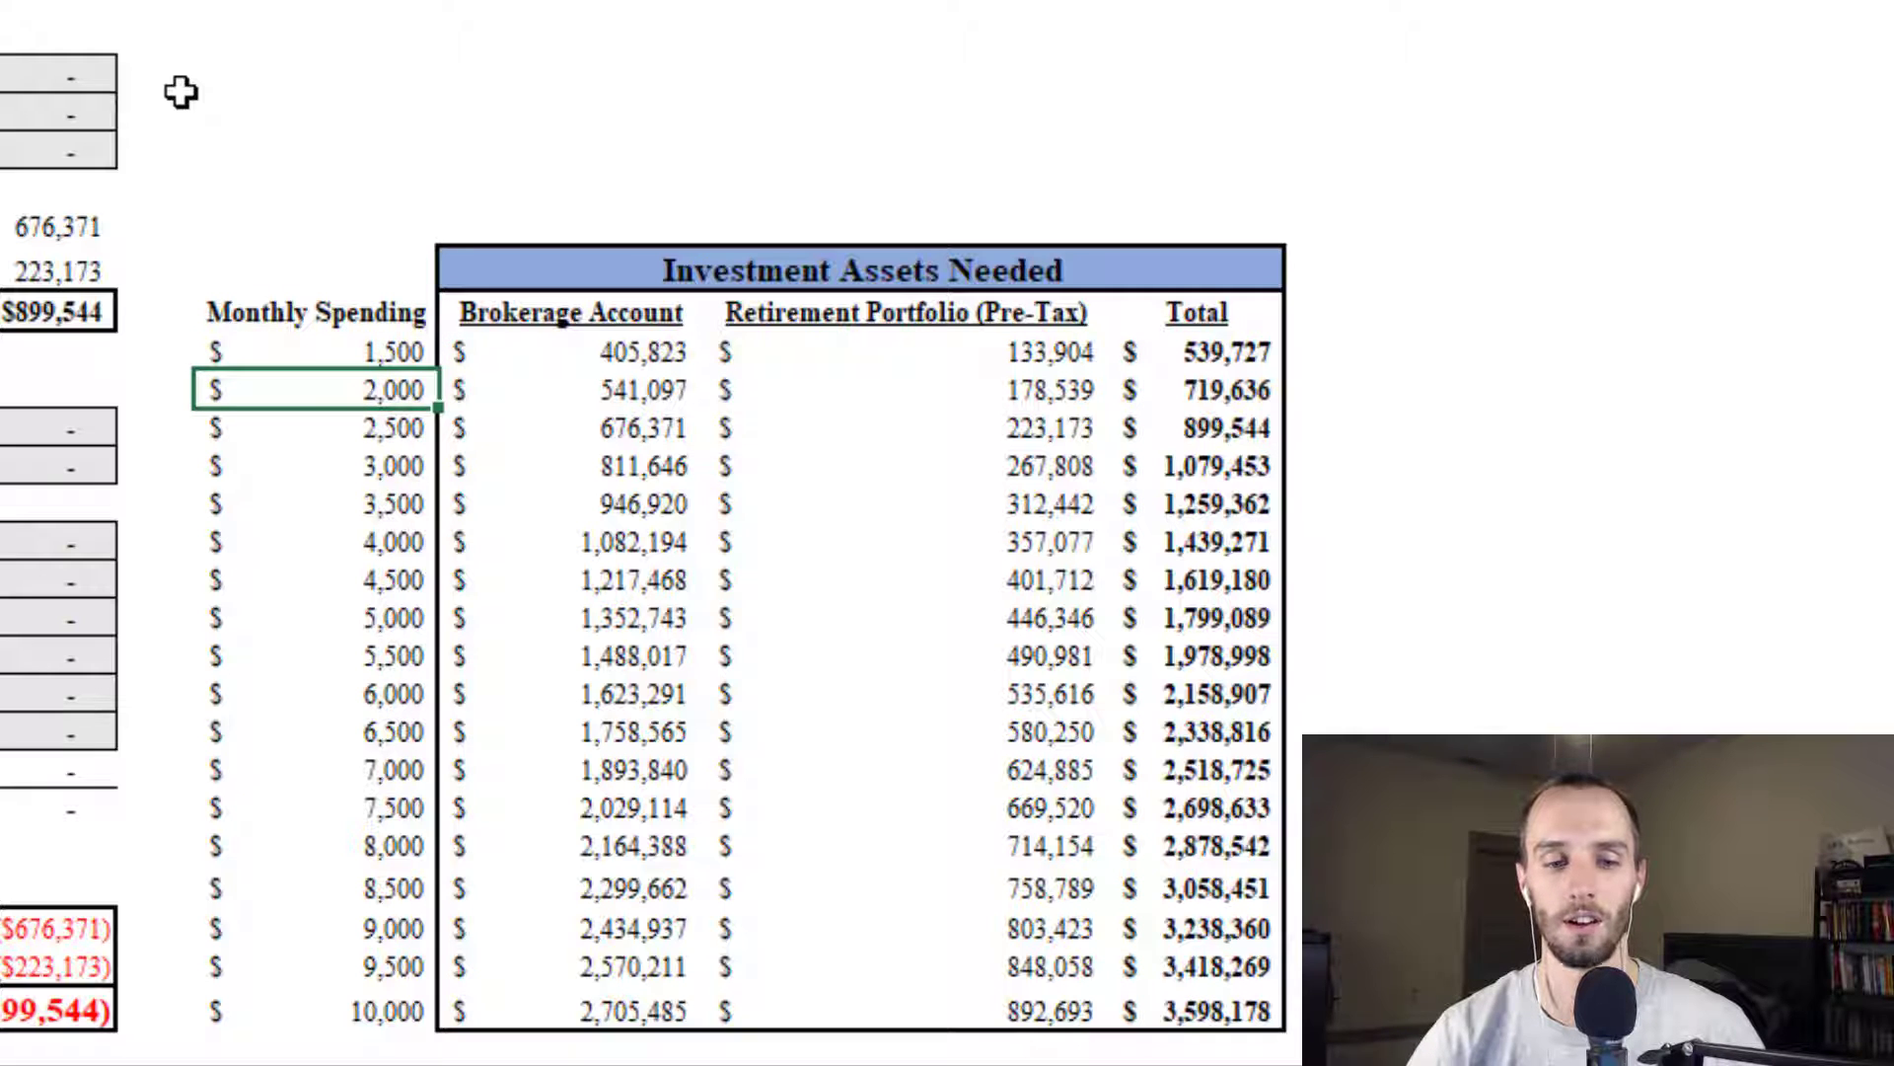
pyautogui.press('Down')
pyautogui.press('Right')
pyautogui.press('Left')
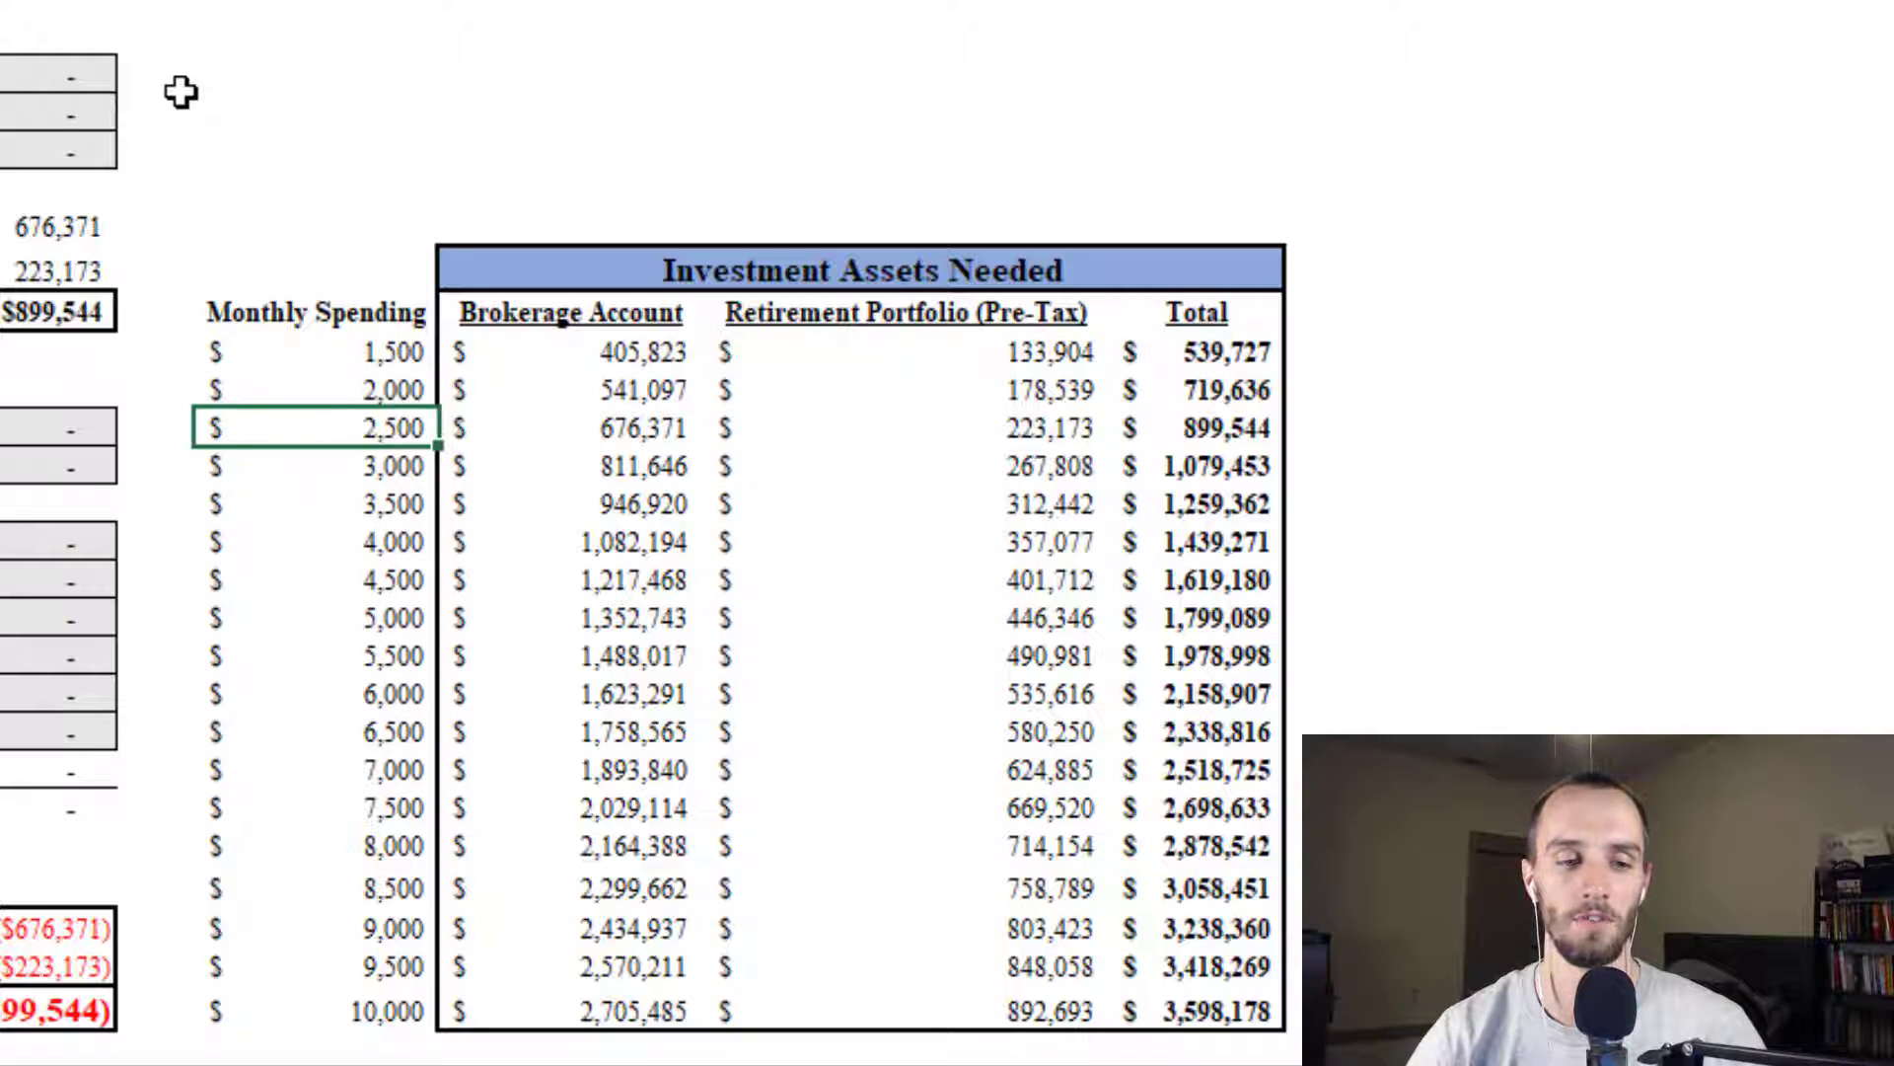
pyautogui.press('Down')
pyautogui.press('Down')
pyautogui.press('Up')
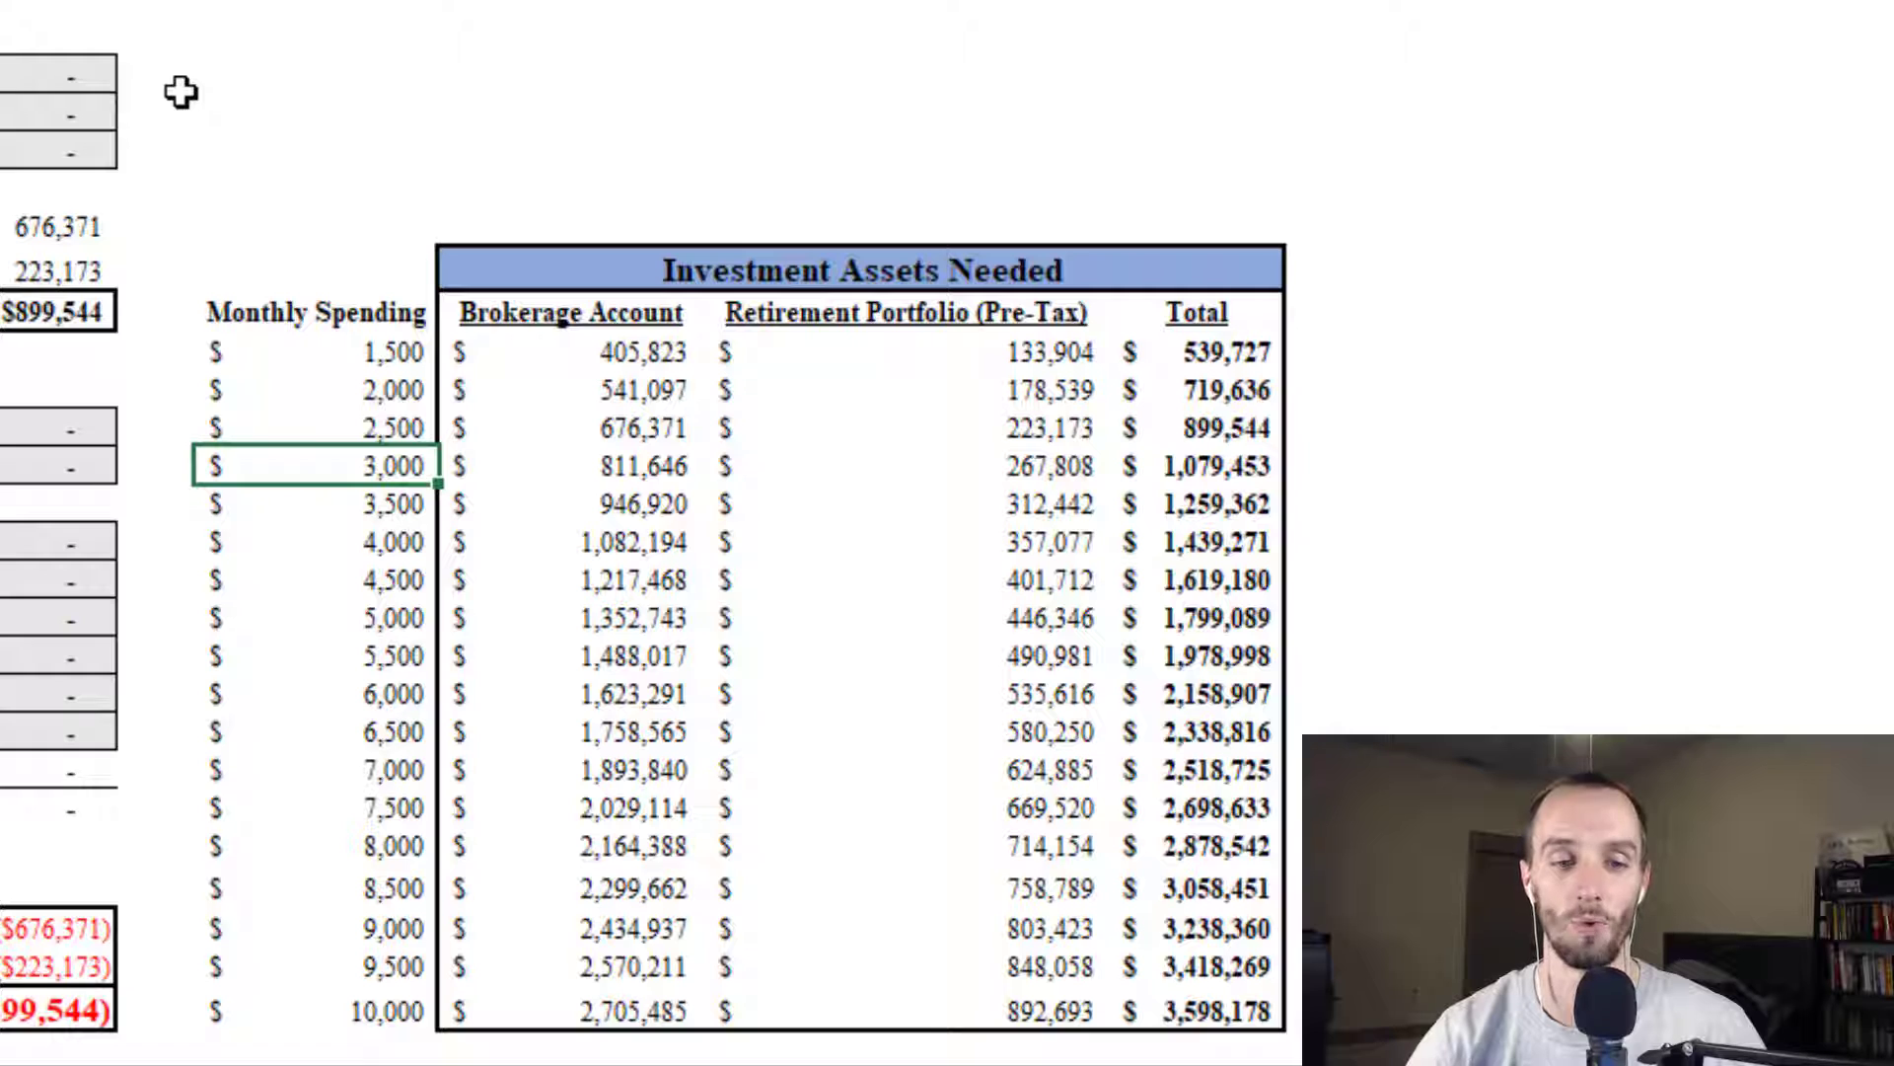
pyautogui.press('Right')
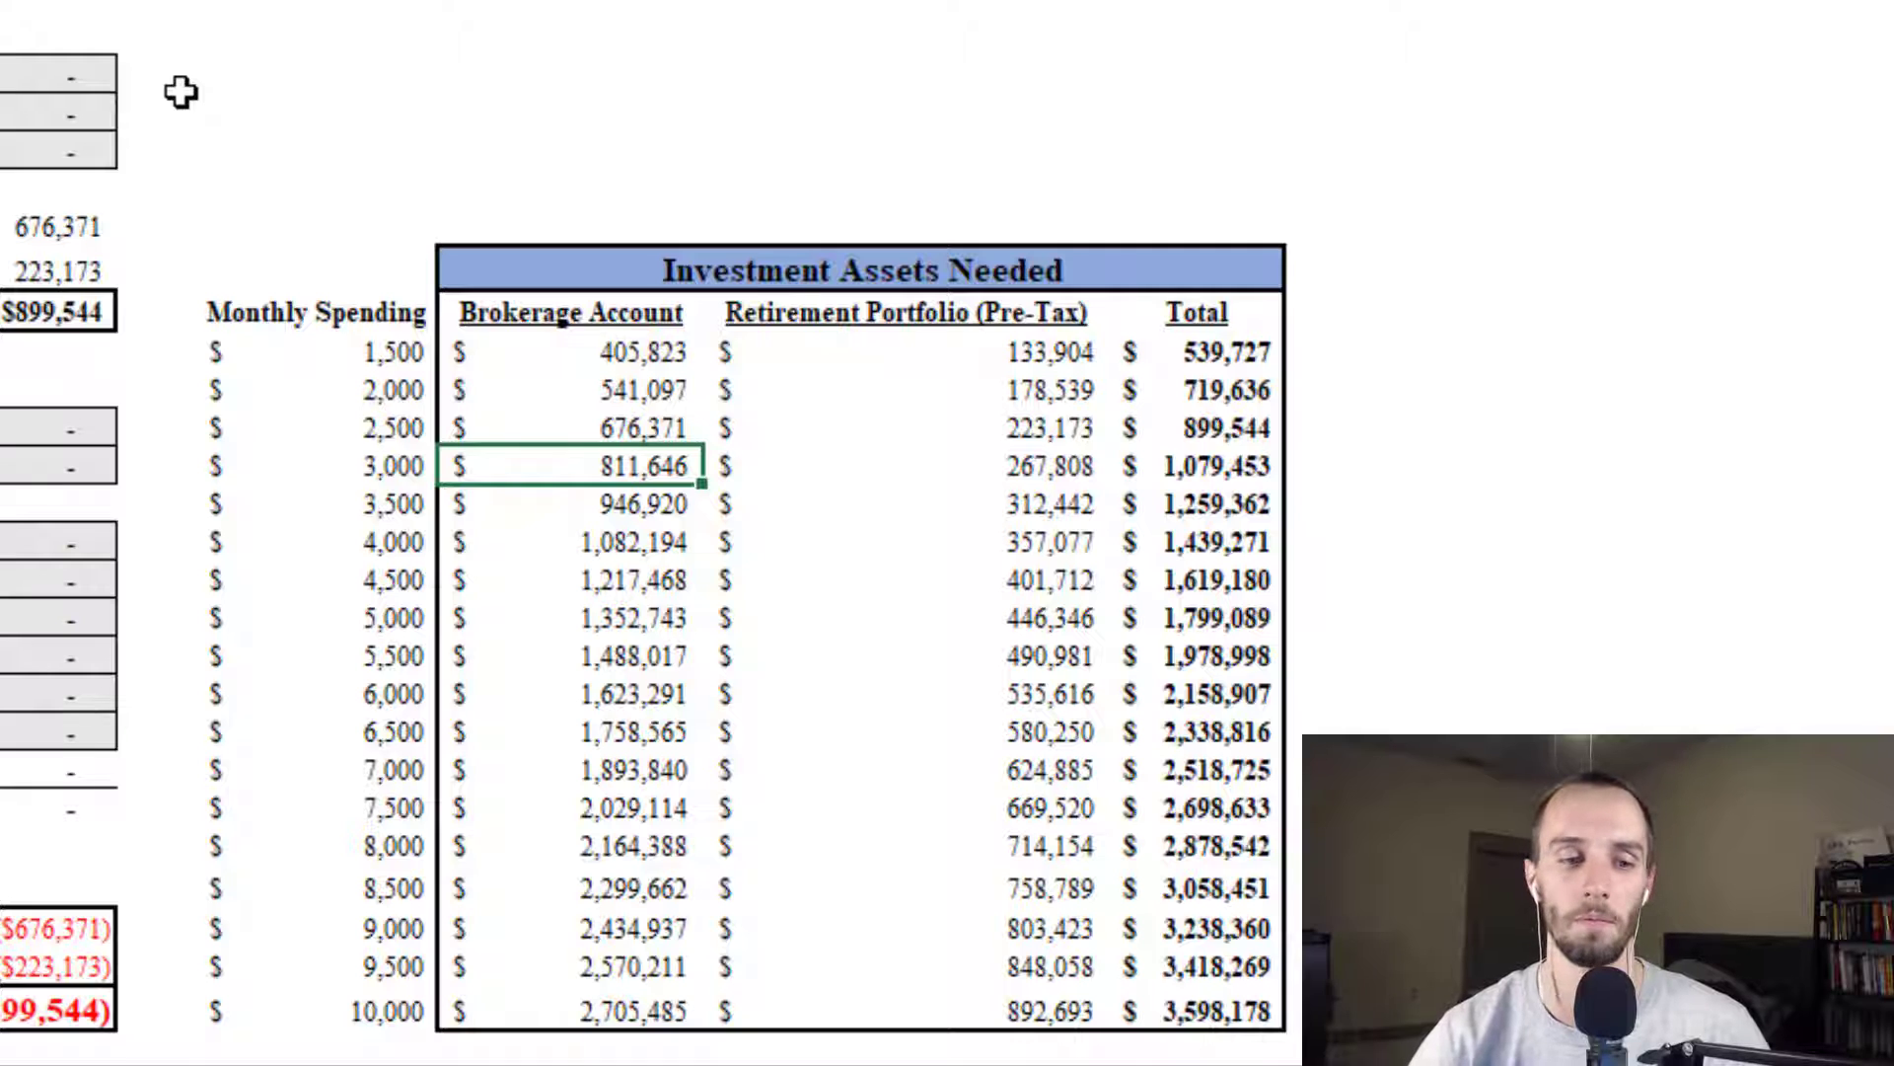
pyautogui.press('Left')
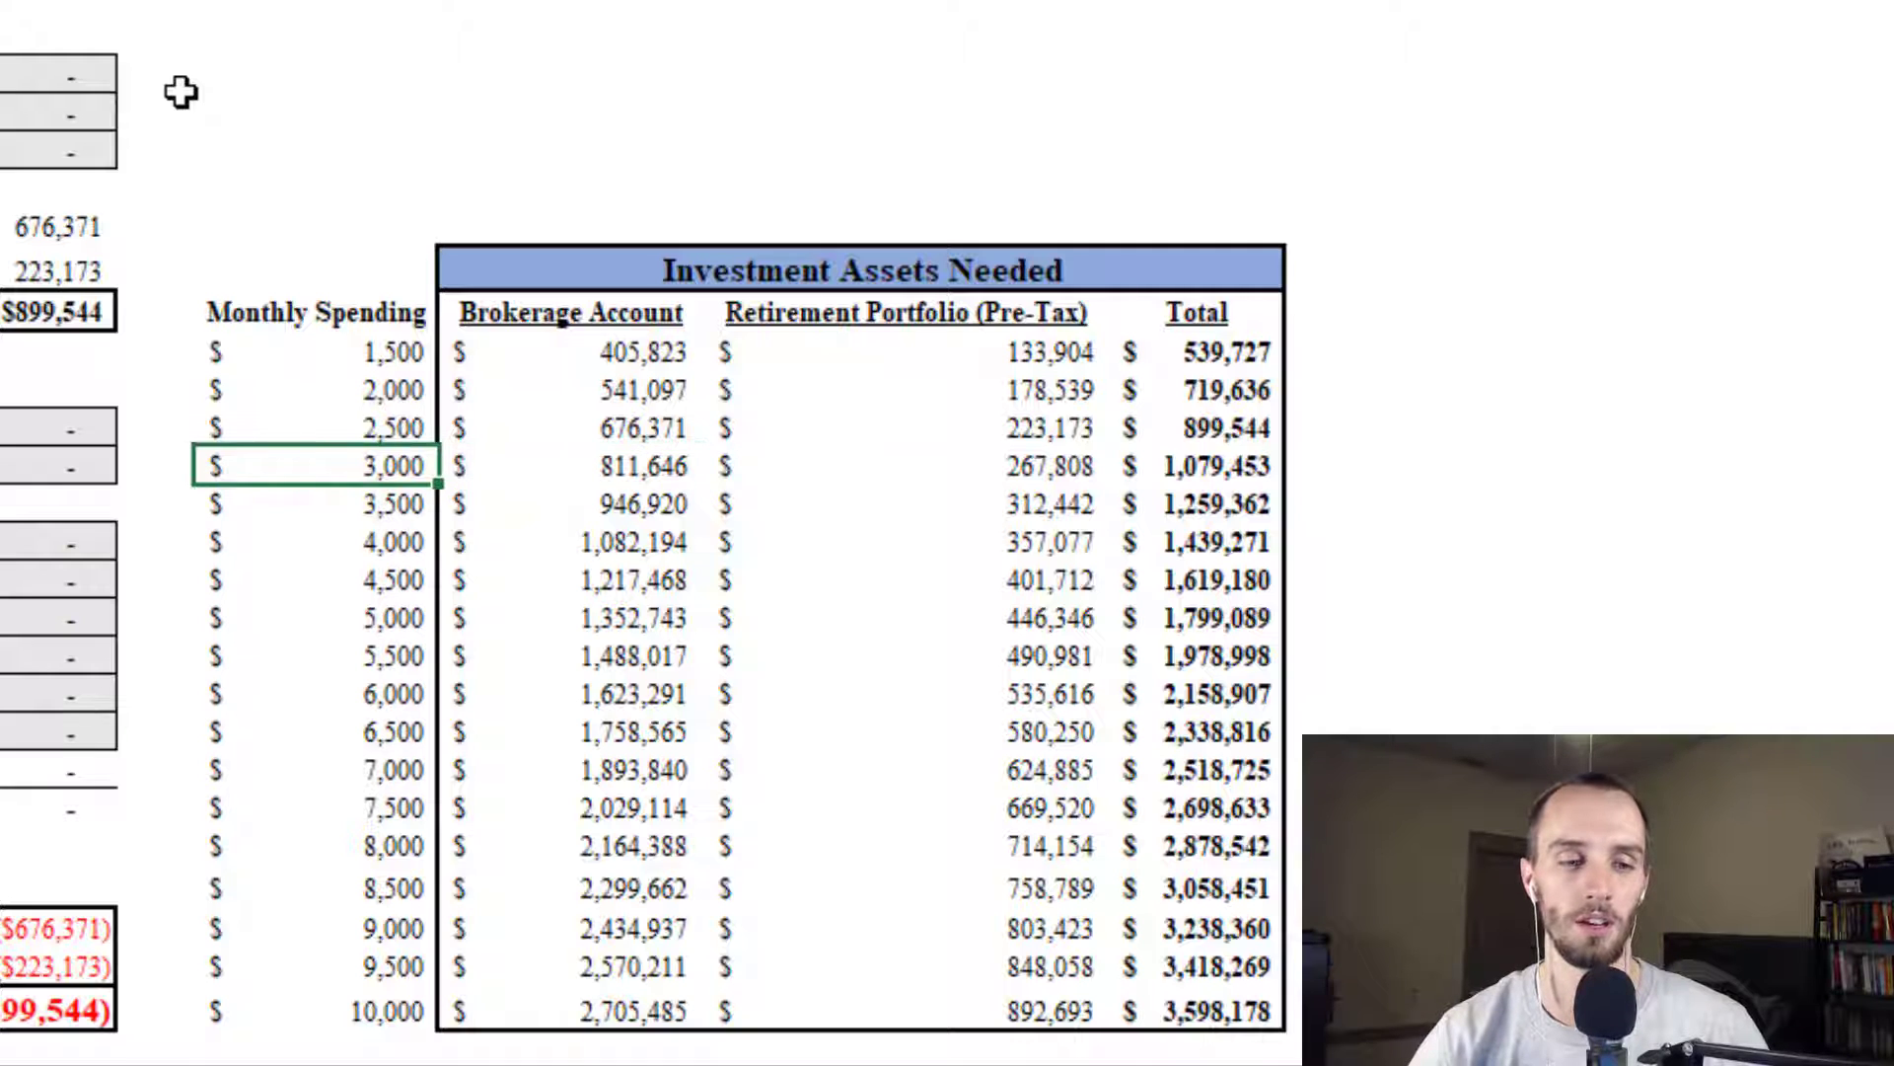
# Step: Read across the 3,500 monthly spending row to its Total in the Investment Assets Needed table
pyautogui.press('Down')
pyautogui.press('Right')
pyautogui.press('Right')
pyautogui.press('Right')
pyautogui.press('Right')
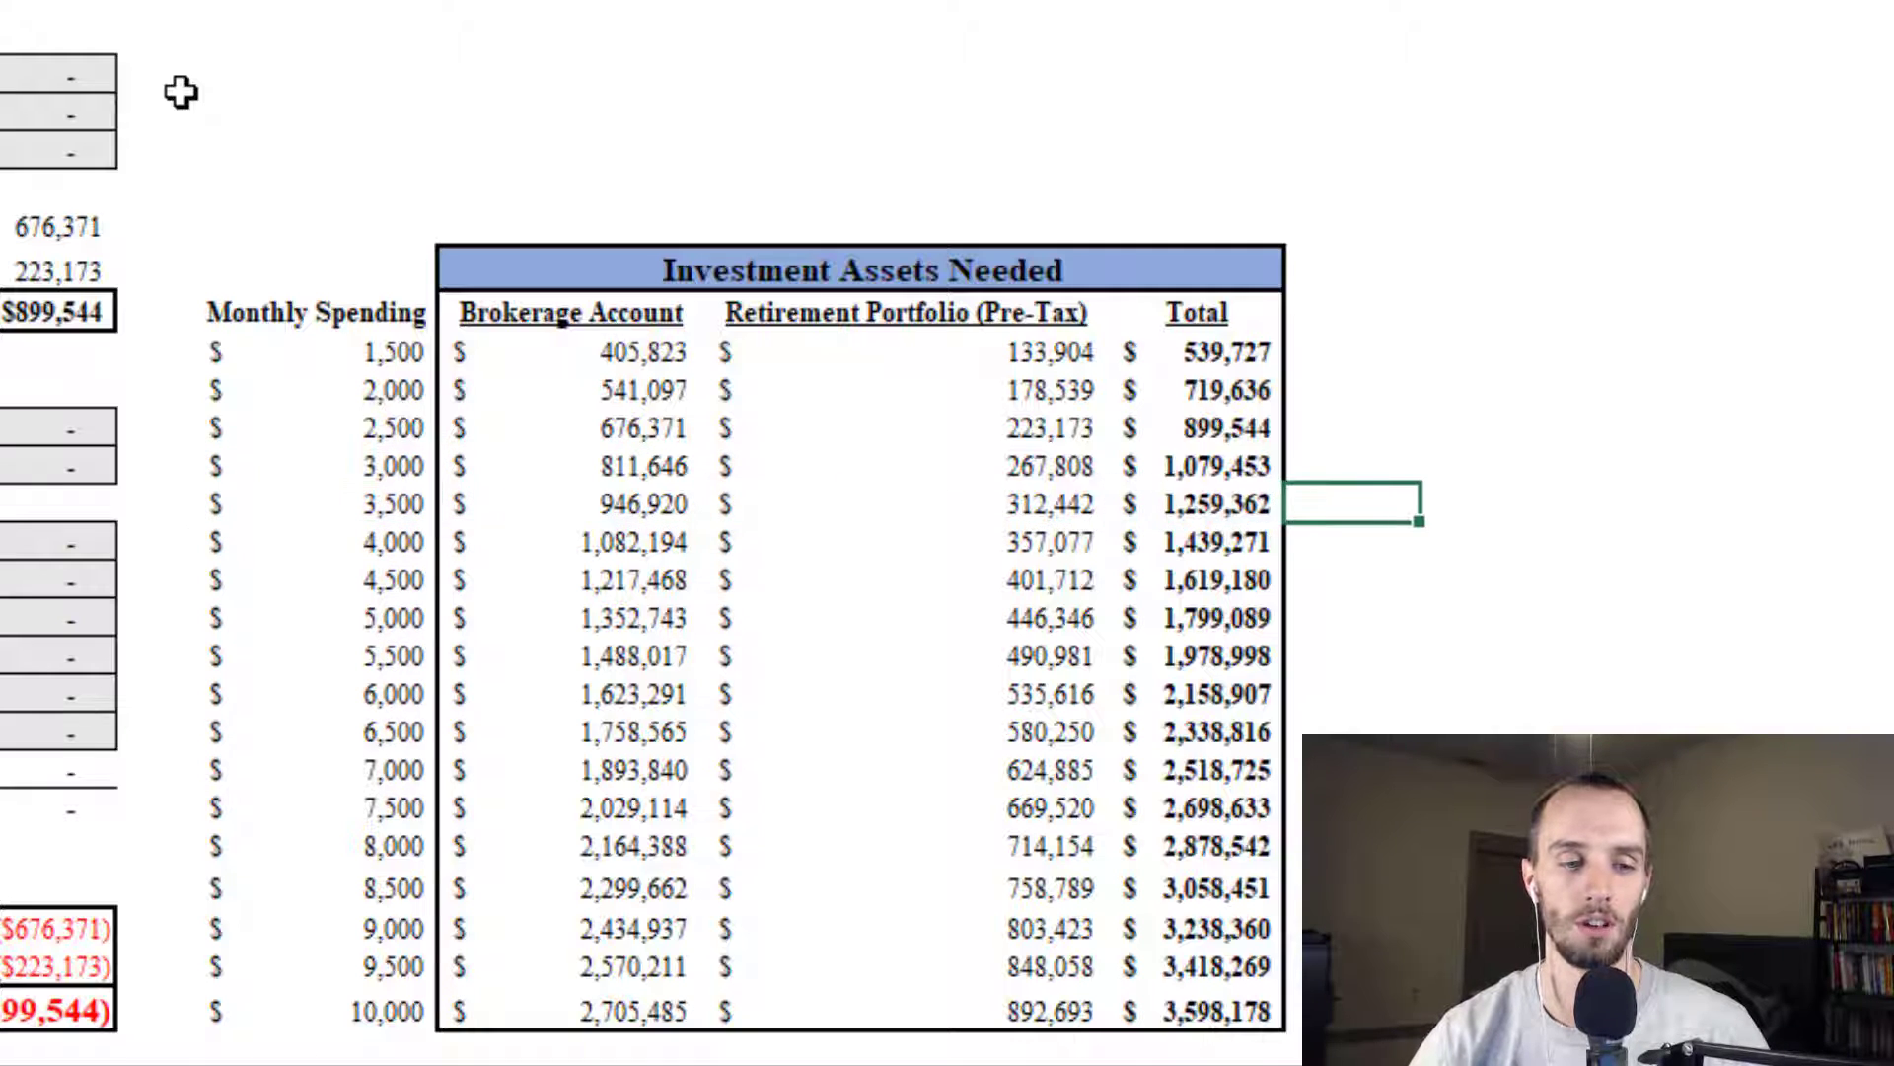
pyautogui.press('Left')
pyautogui.press('Left')
pyautogui.press('Left')
pyautogui.press('Left')
pyautogui.press('Up')
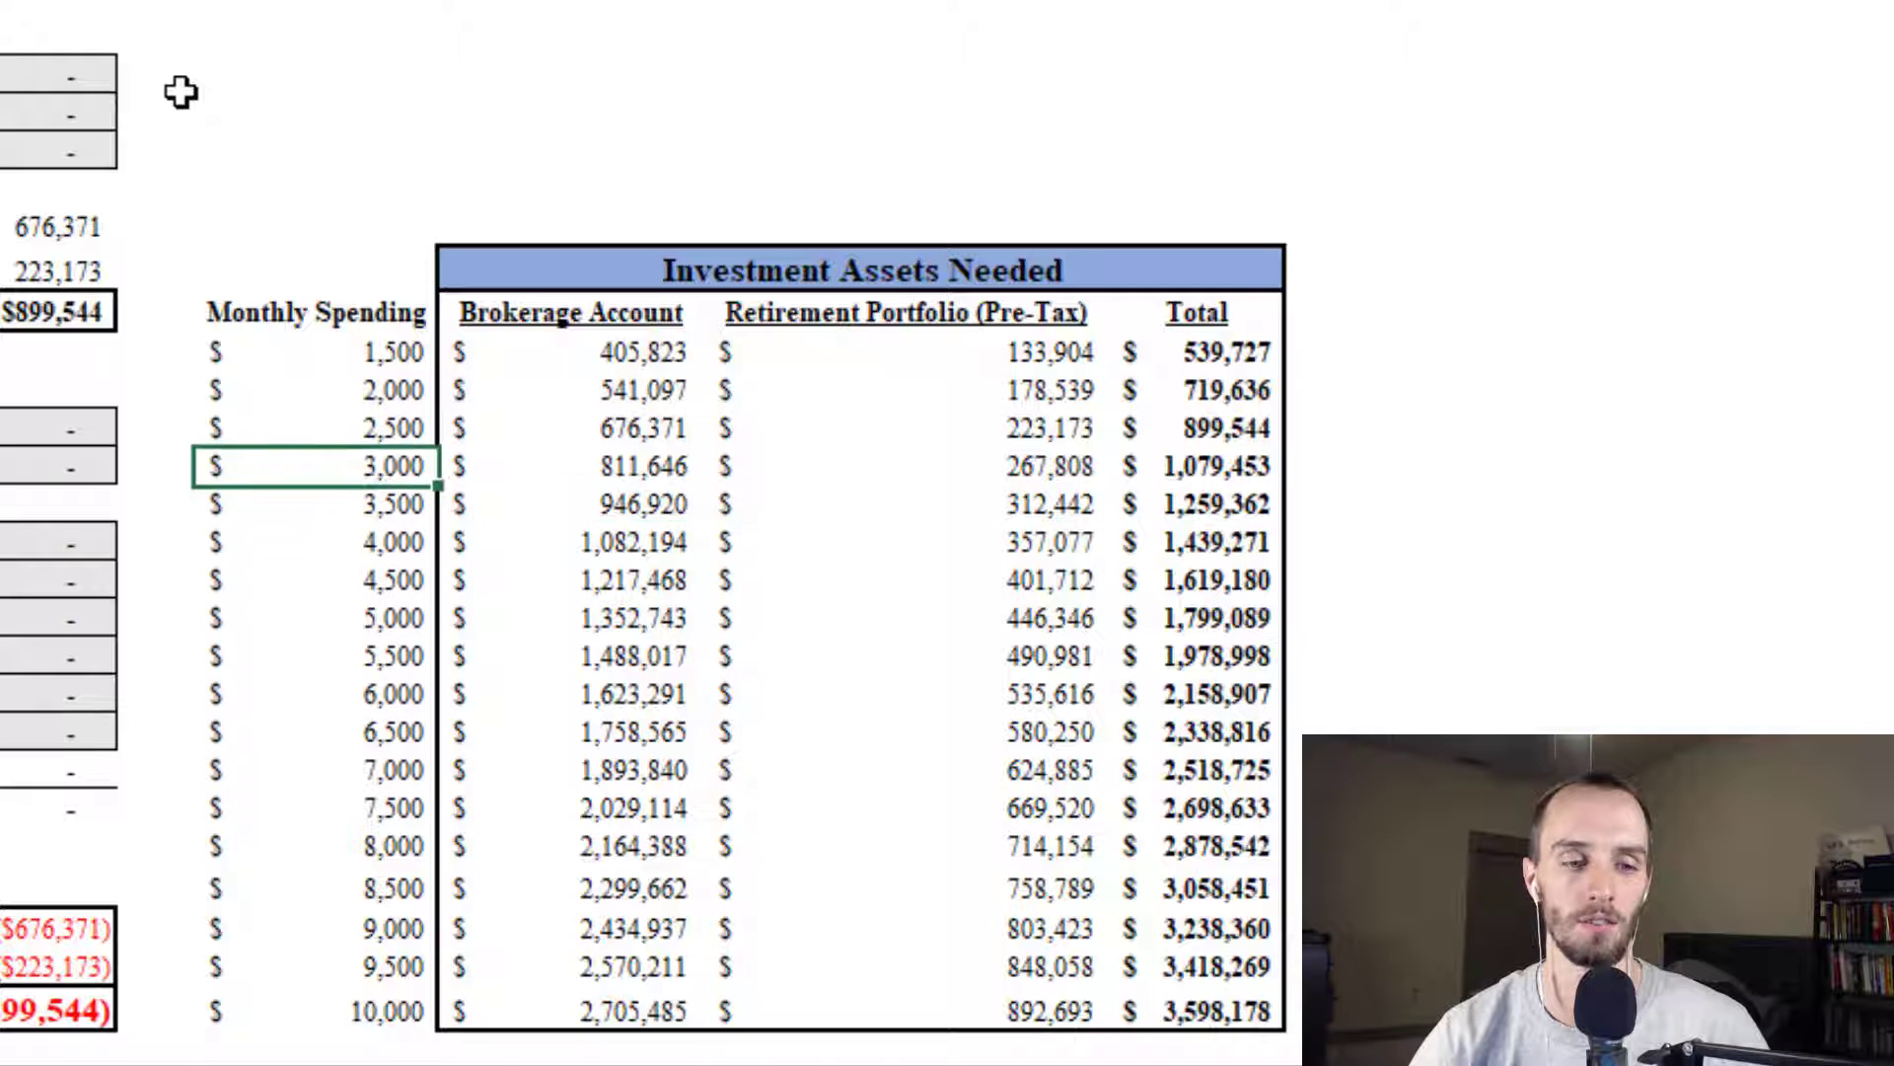
# Step: Calculate the 3,500 row's Total minus the 2,500 row's Total in the empty cell beside the 3,500 row
pyautogui.press('Up')
pyautogui.press('Down')
pyautogui.press('Down')
pyautogui.press('Right')
pyautogui.press('Right')
pyautogui.press('Right')
pyautogui.press('Right')
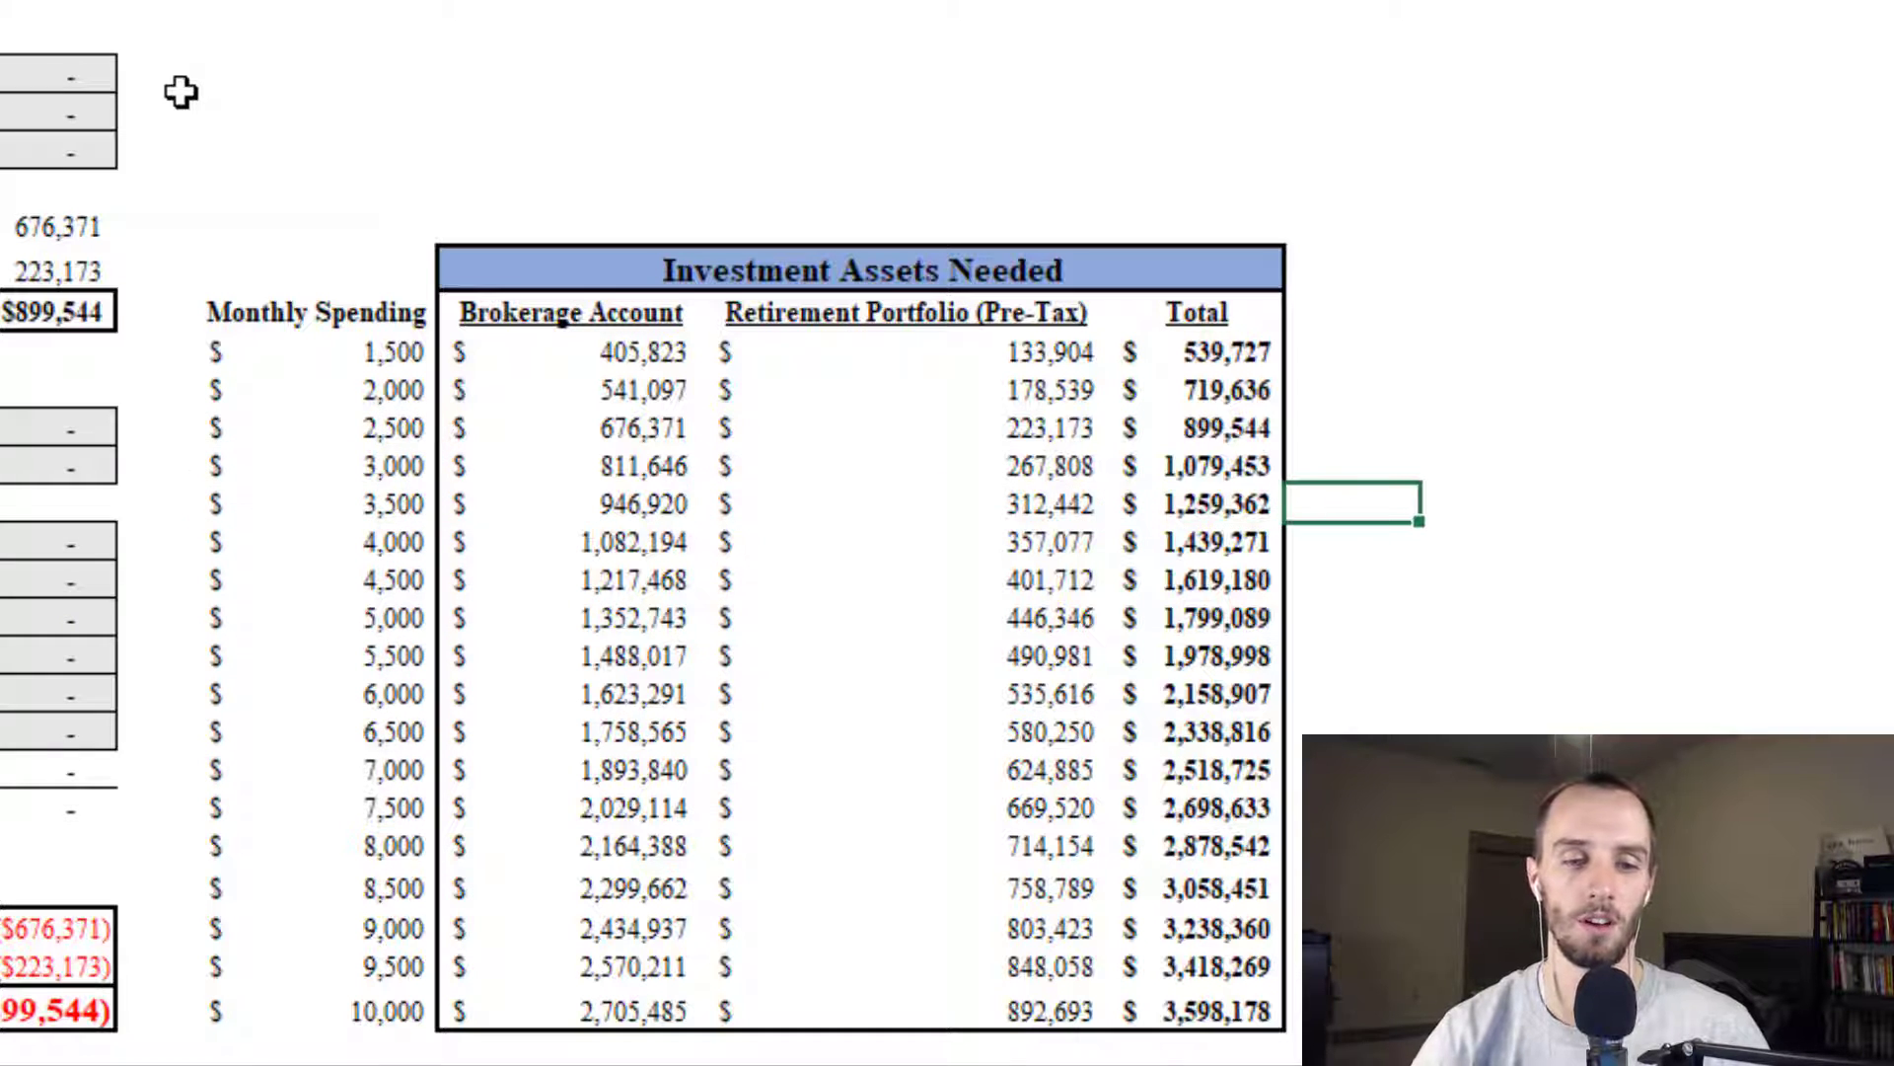
pyautogui.write('+')
pyautogui.press('Left')
pyautogui.write('-')
pyautogui.press('Left')
pyautogui.press('Up')
pyautogui.press('Up')
pyautogui.press('Return')
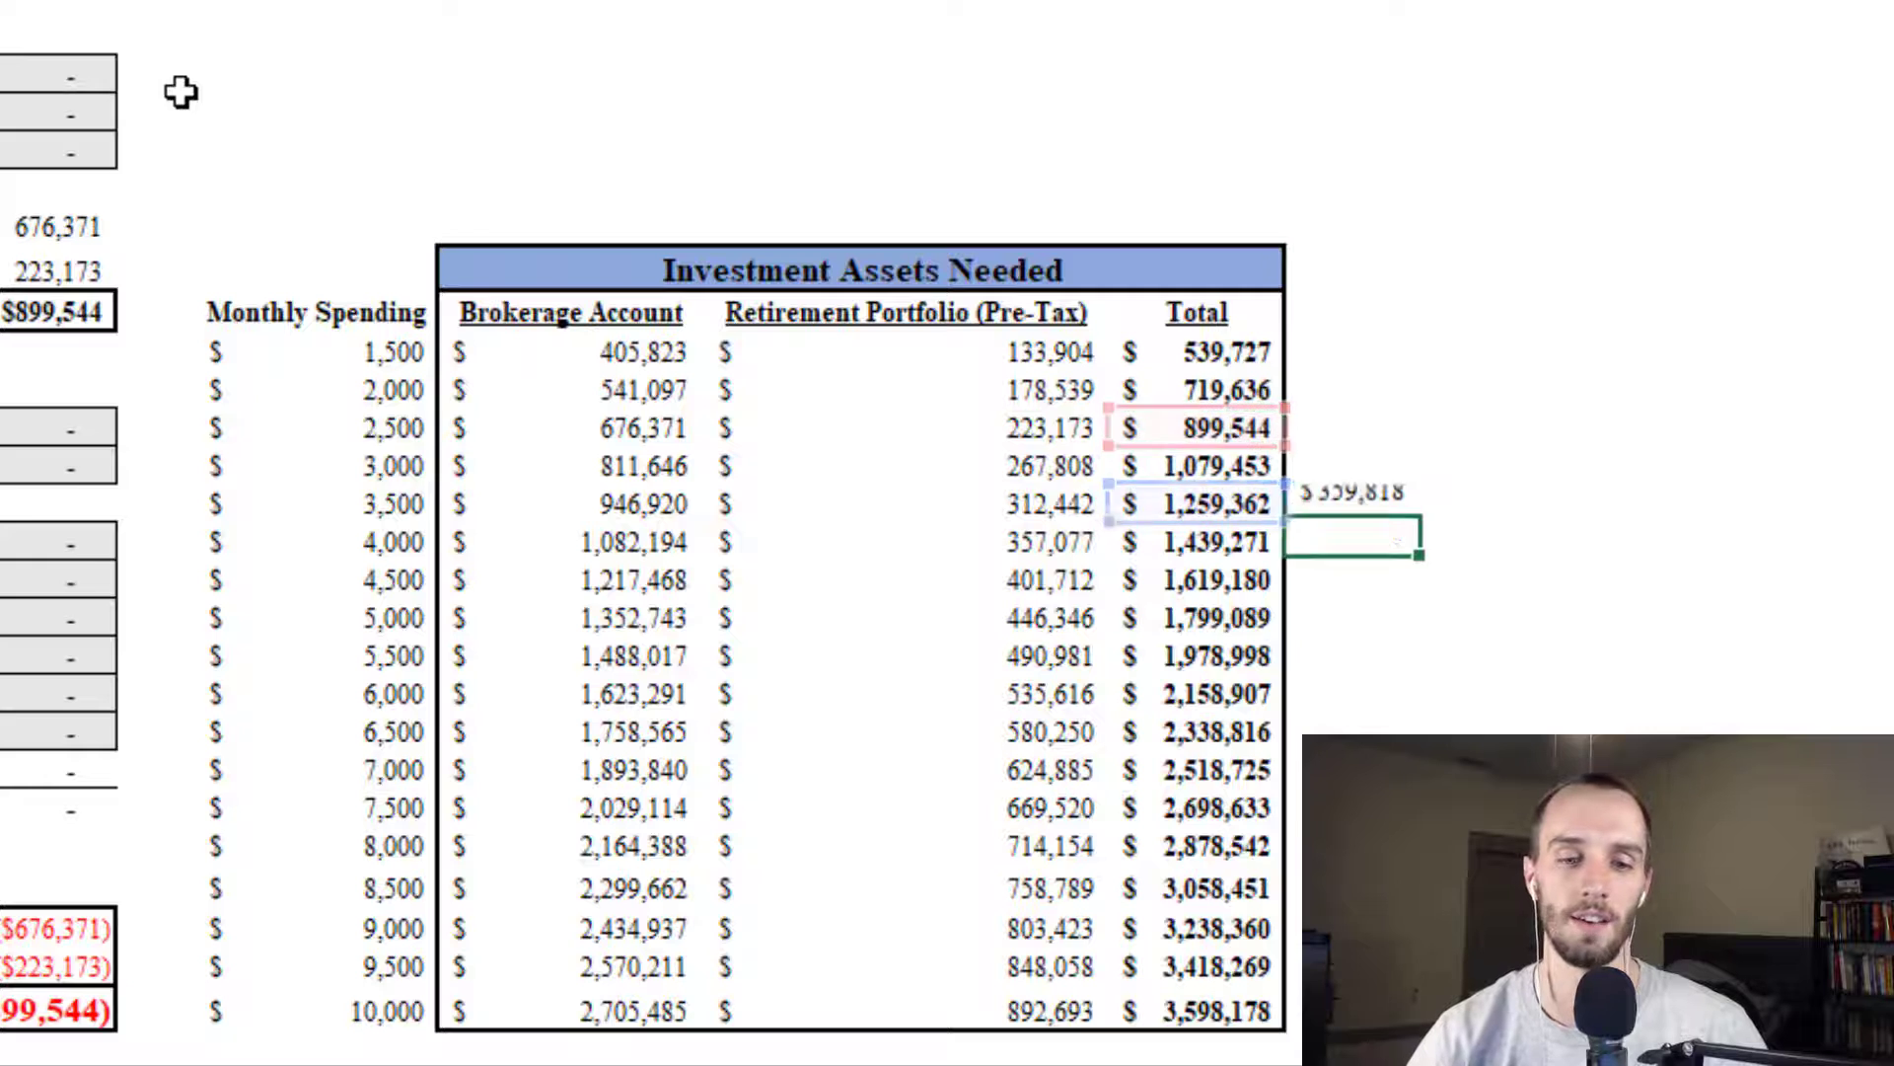
pyautogui.press('Up')
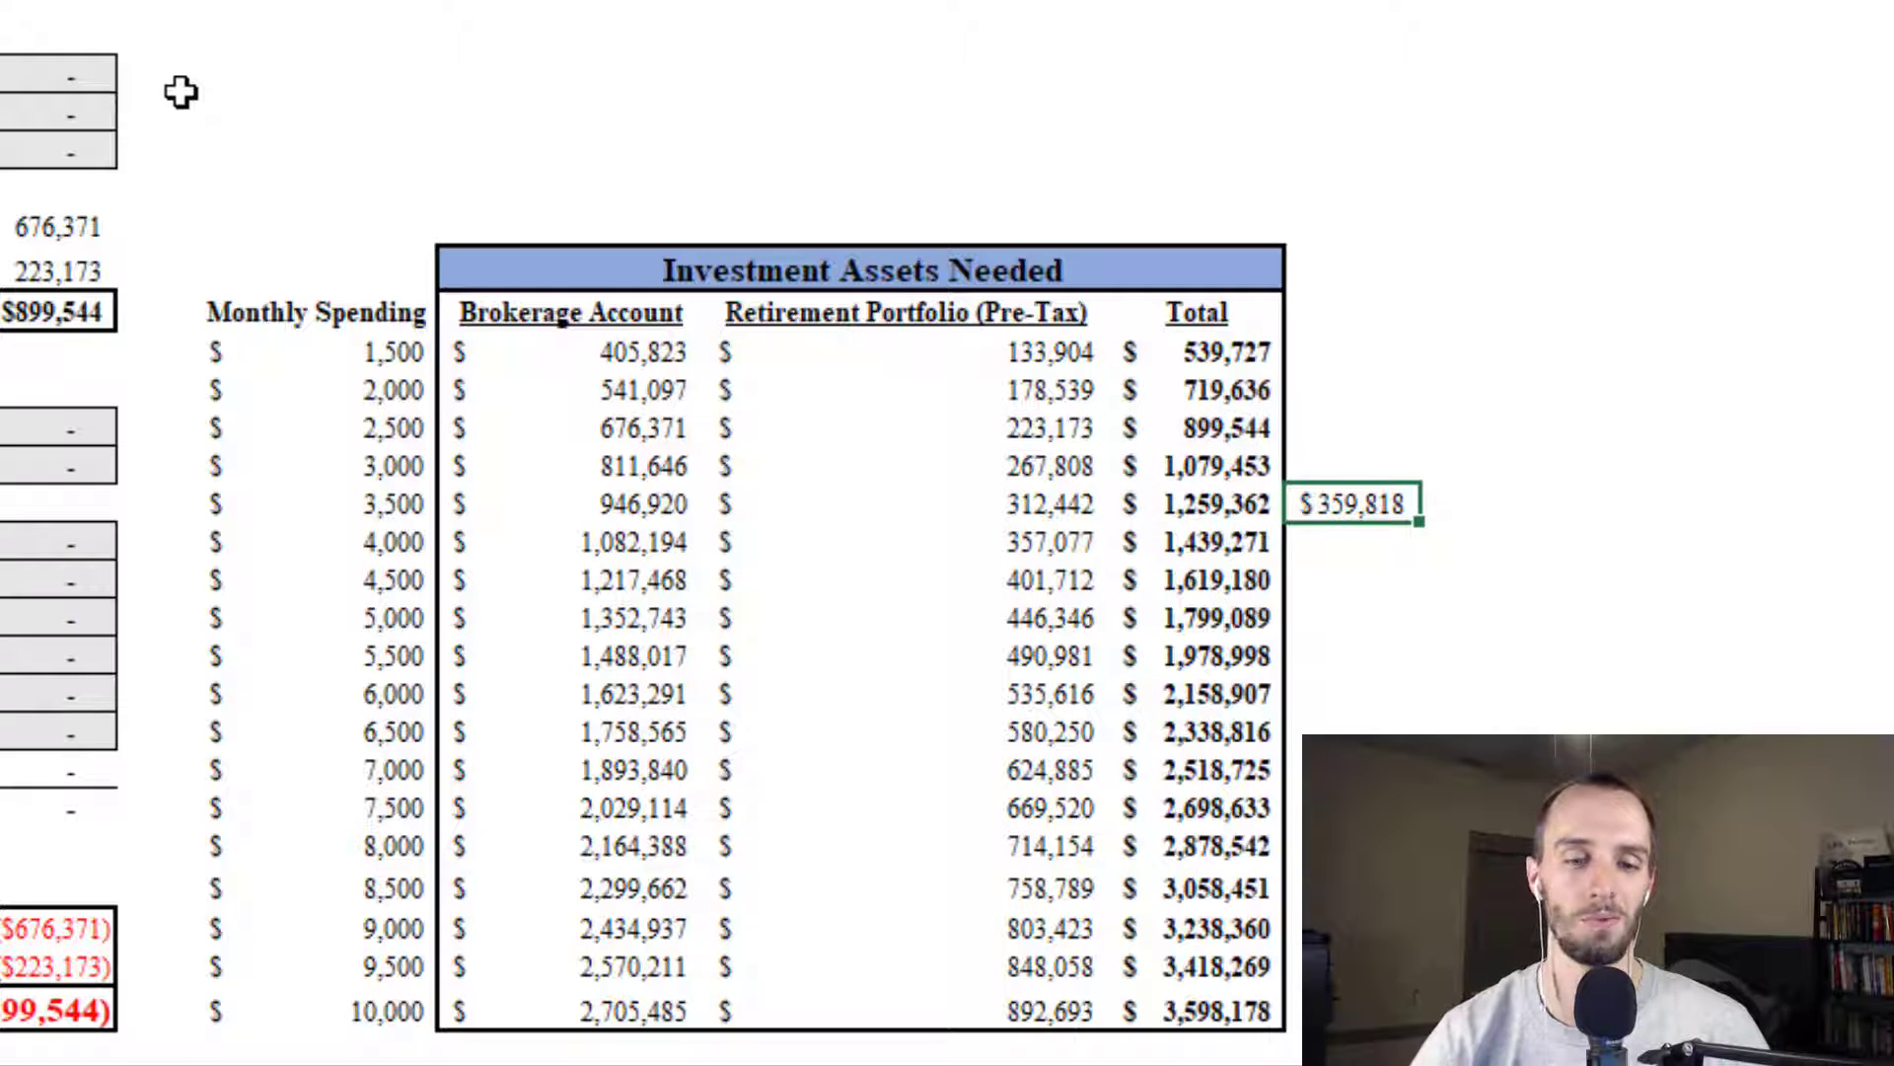
pyautogui.press('Up')
pyautogui.press('Down')
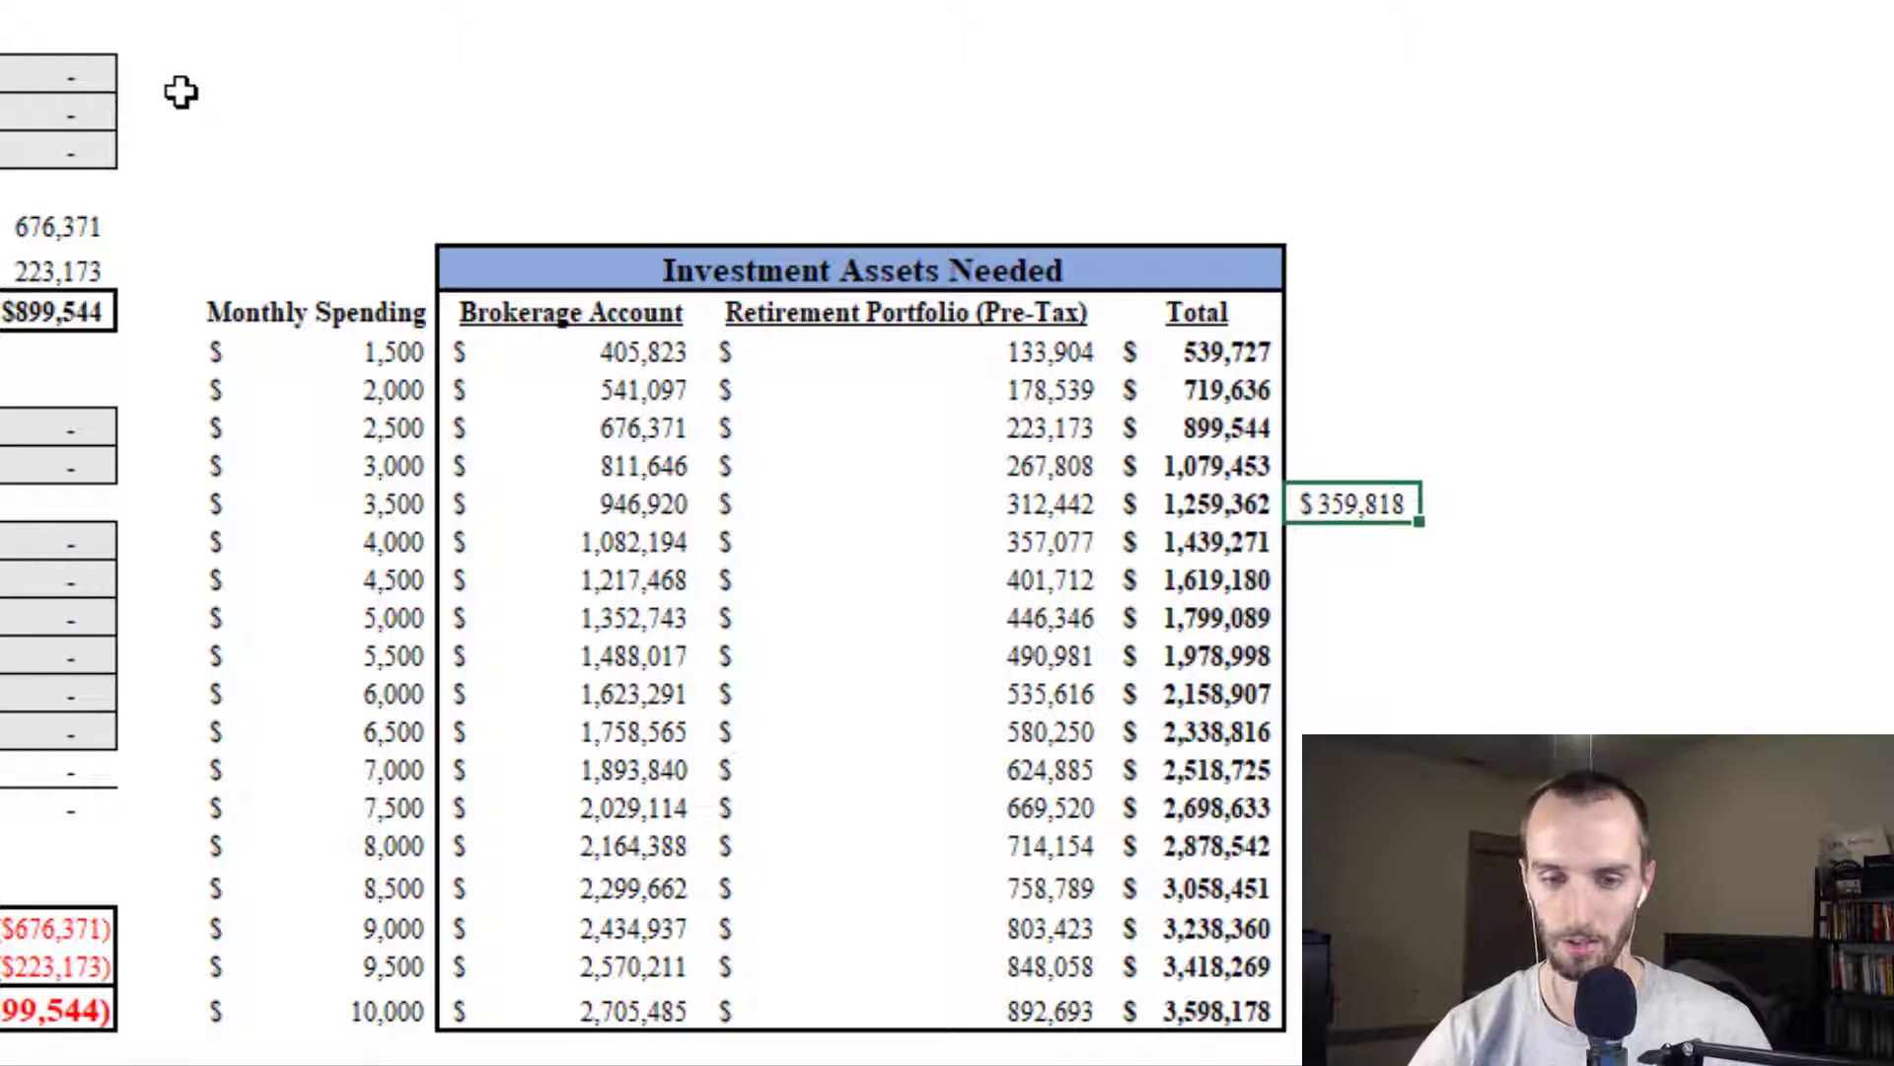
# Step: Delete the difference formula beside the 3,500 row and return to the sheet's first cell
pyautogui.press('Delete')
pyautogui.press('Left')
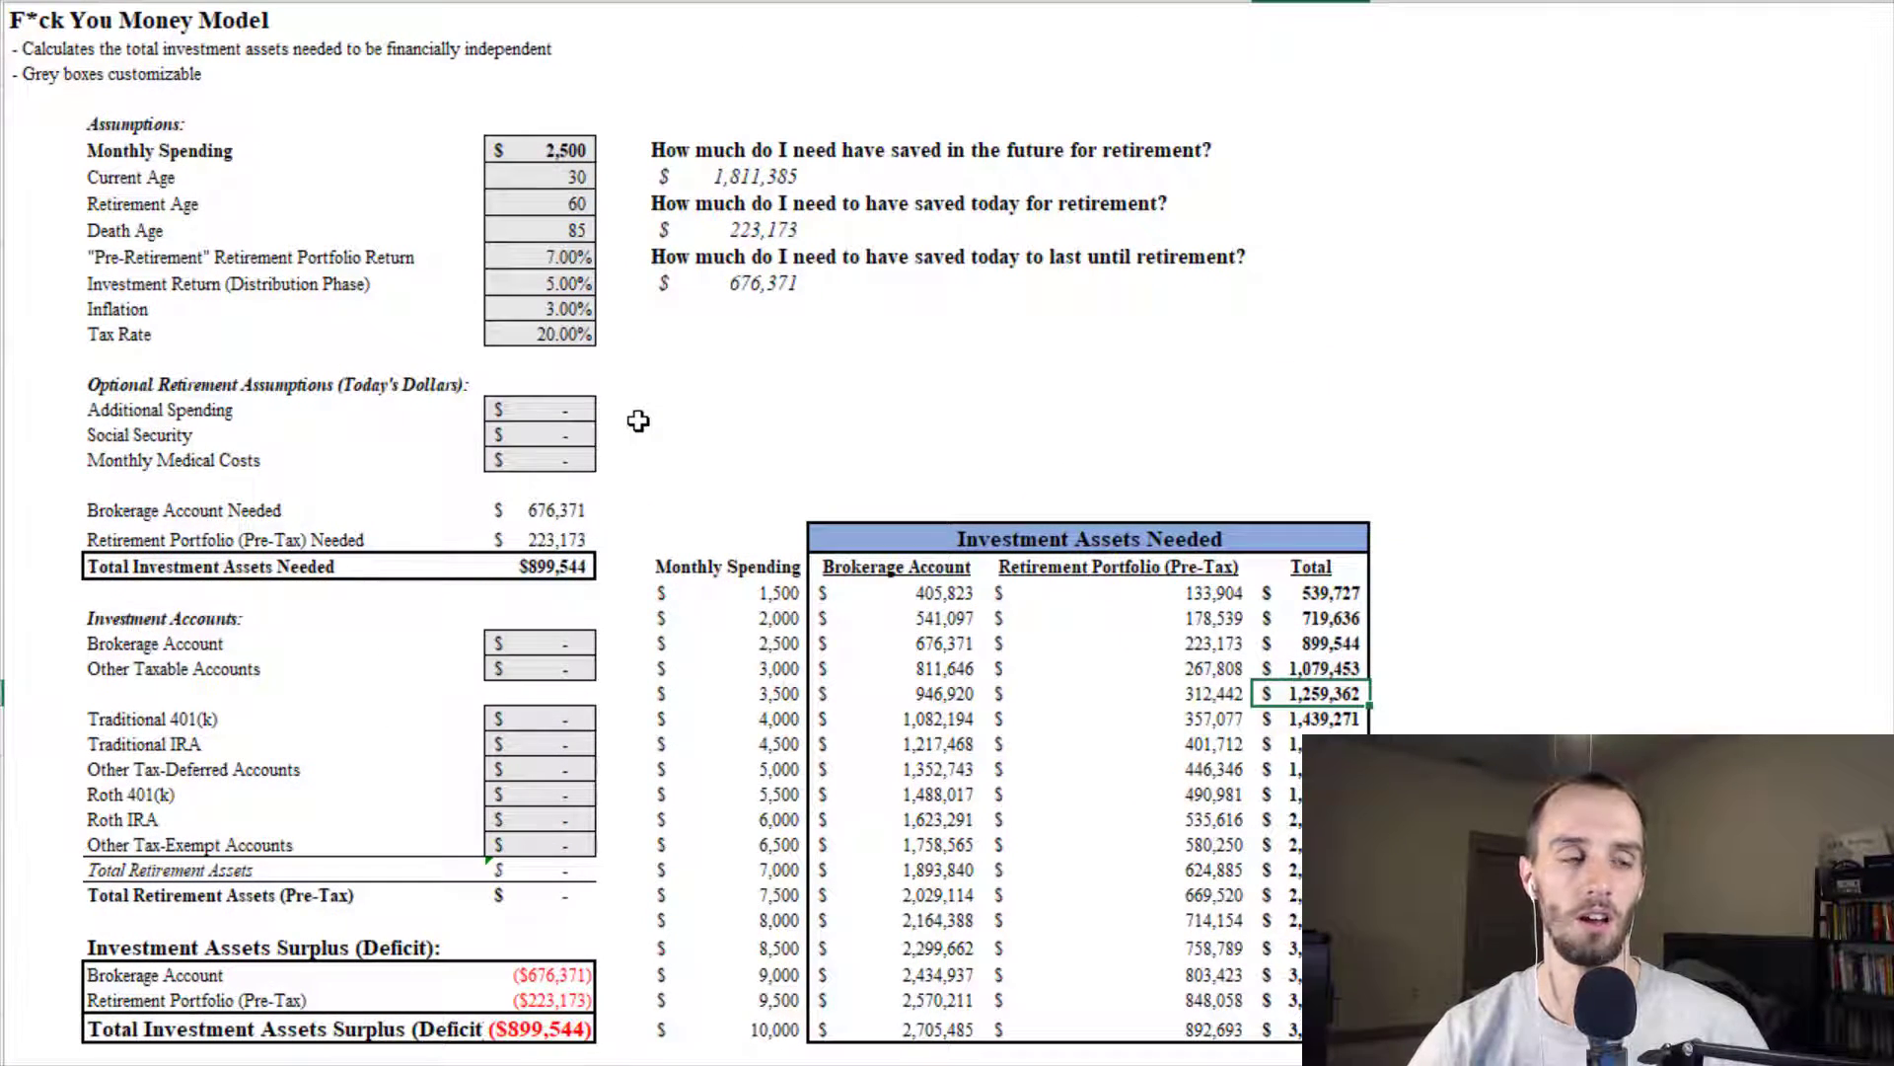
pyautogui.hotkey('ctrl', 'Home')
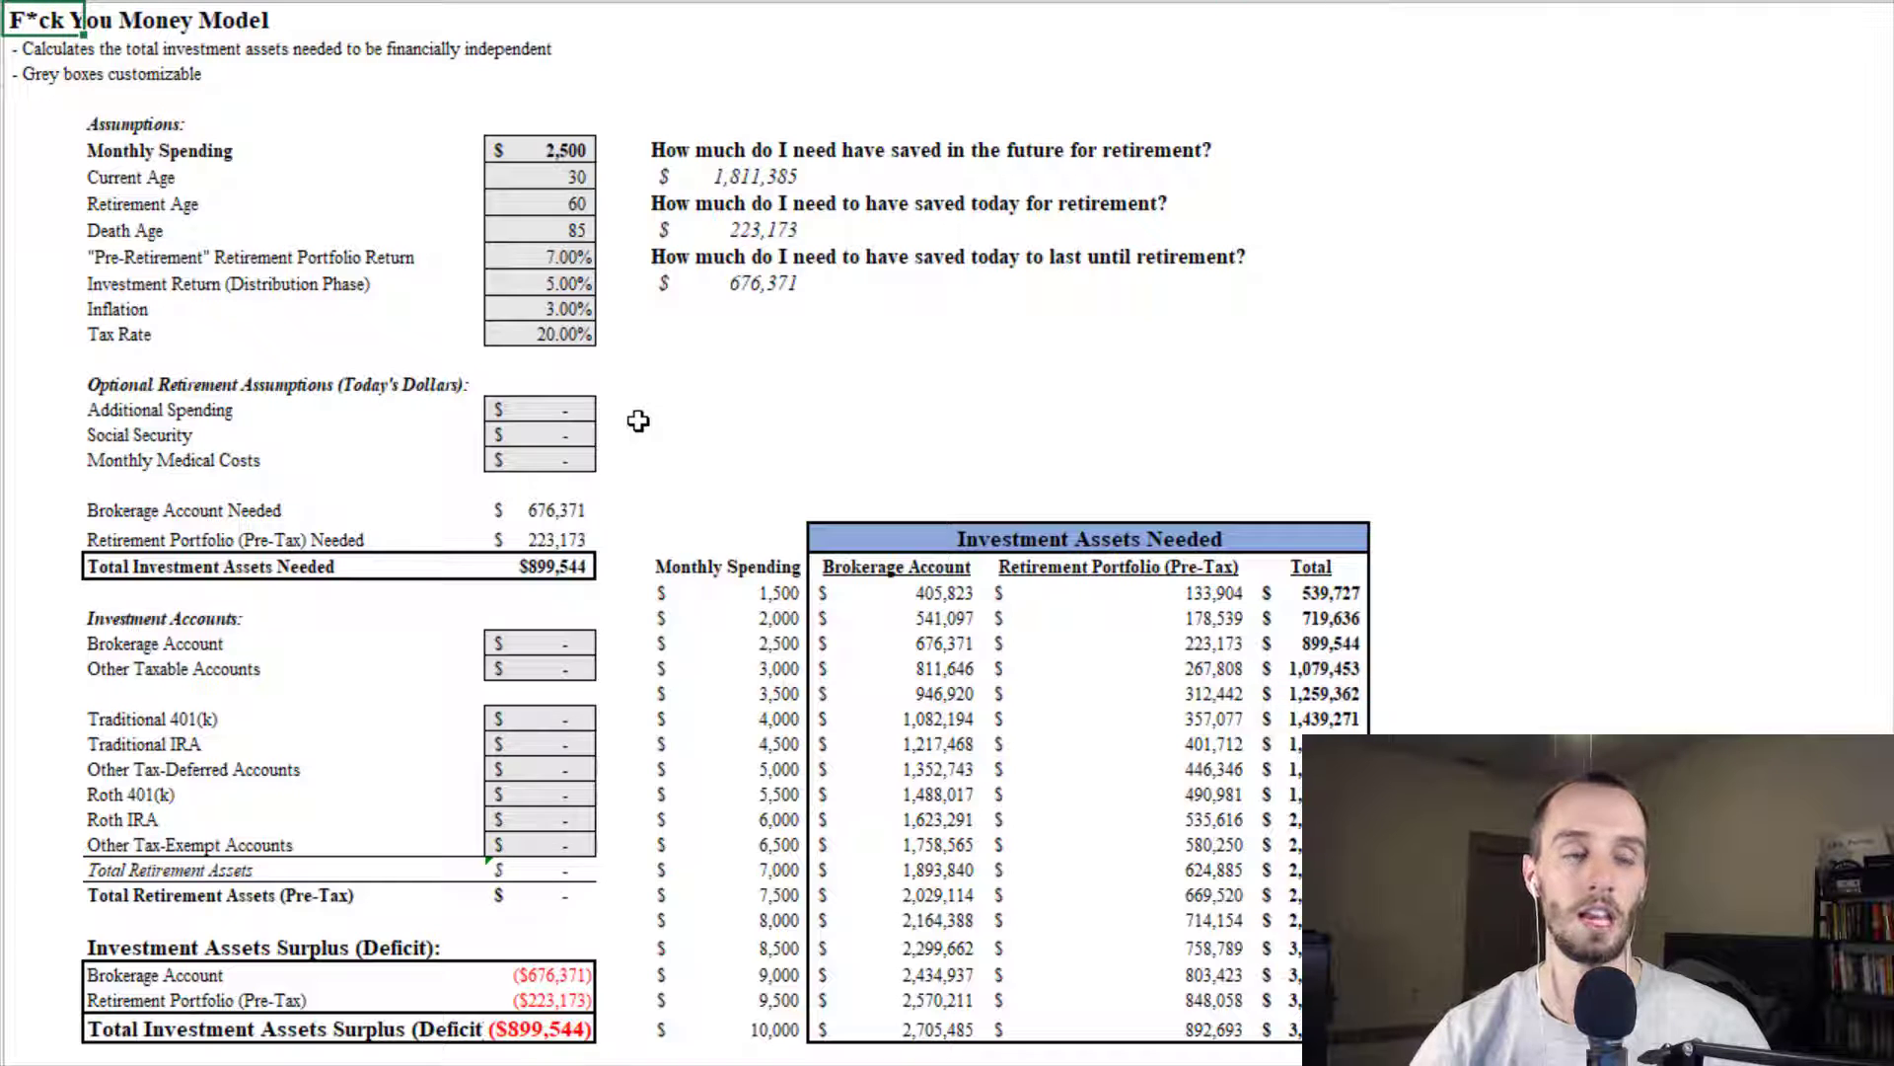